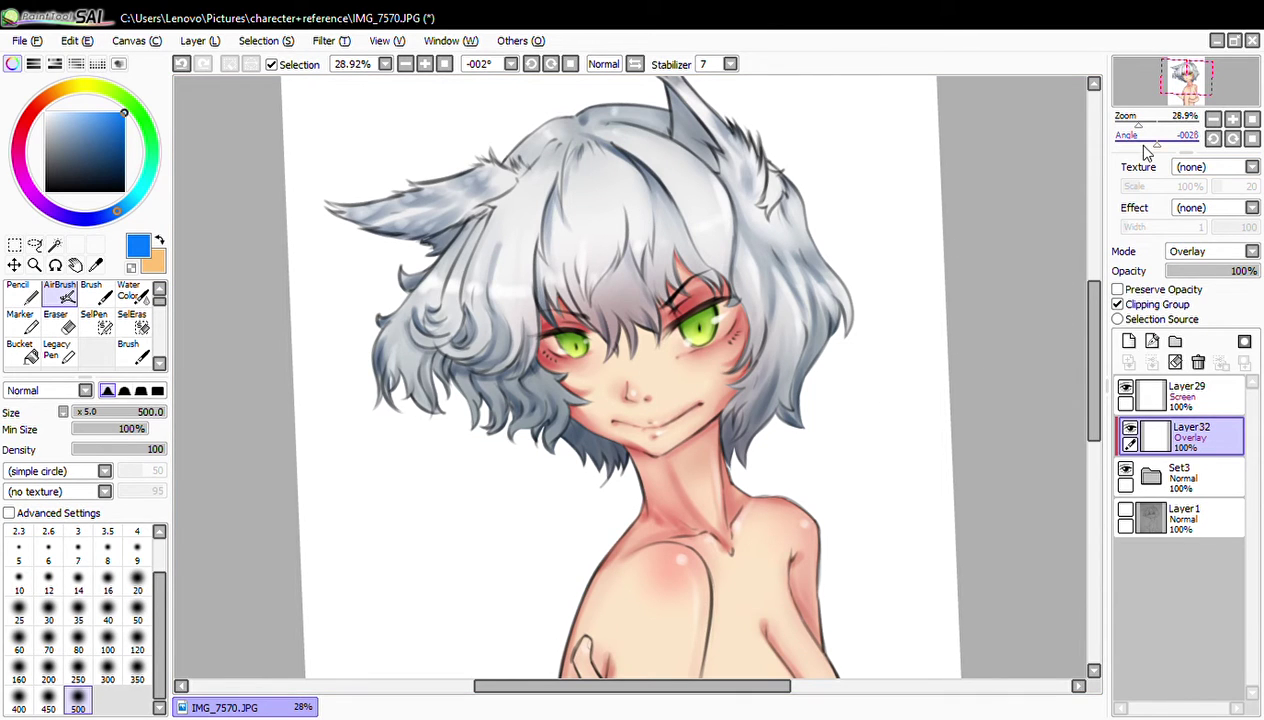
- Tilt the canvas, then expand the Set3 folder to reveal Set1(2) and Set2
left_click_drag(1157, 148, 1165, 143)
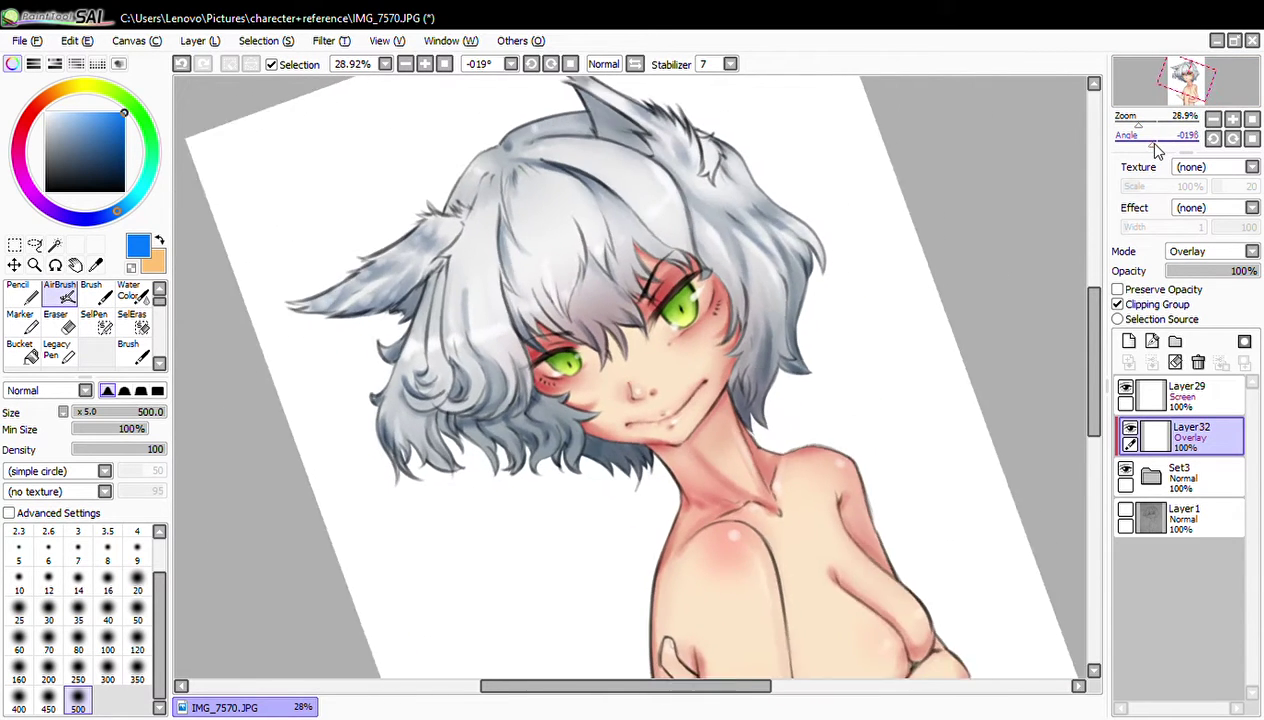
scroll(816, 423, "down", 1)
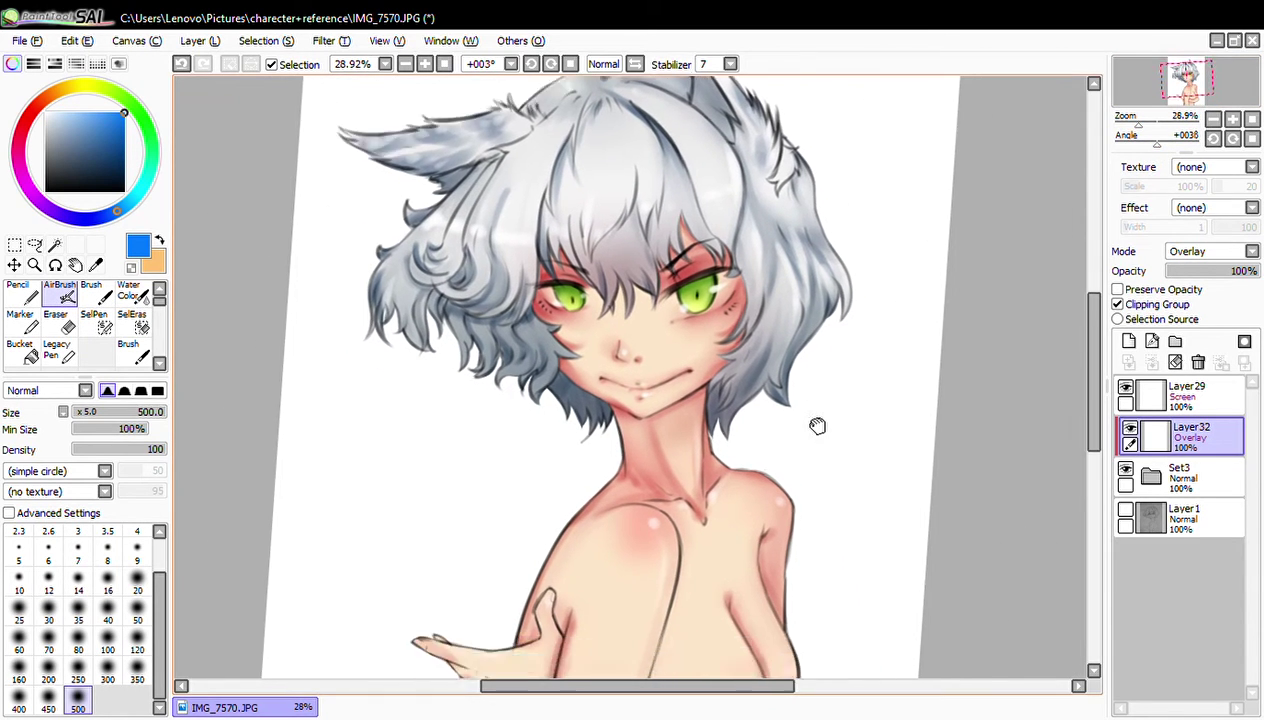
scroll(816, 423, "down", 5)
left_click(1149, 477)
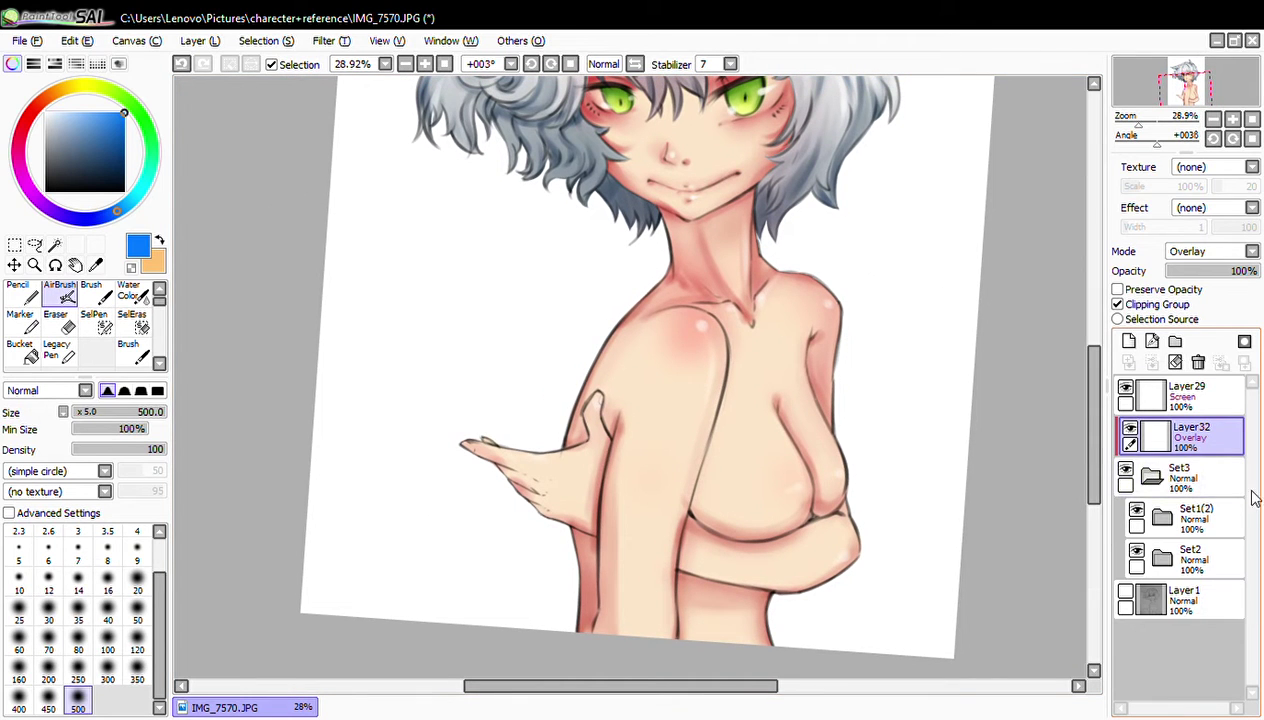
- Rename the Set1(2) folder to outline and the Set2 folder to colur
left_click(1162, 557)
left_click(1205, 512)
type("outline")
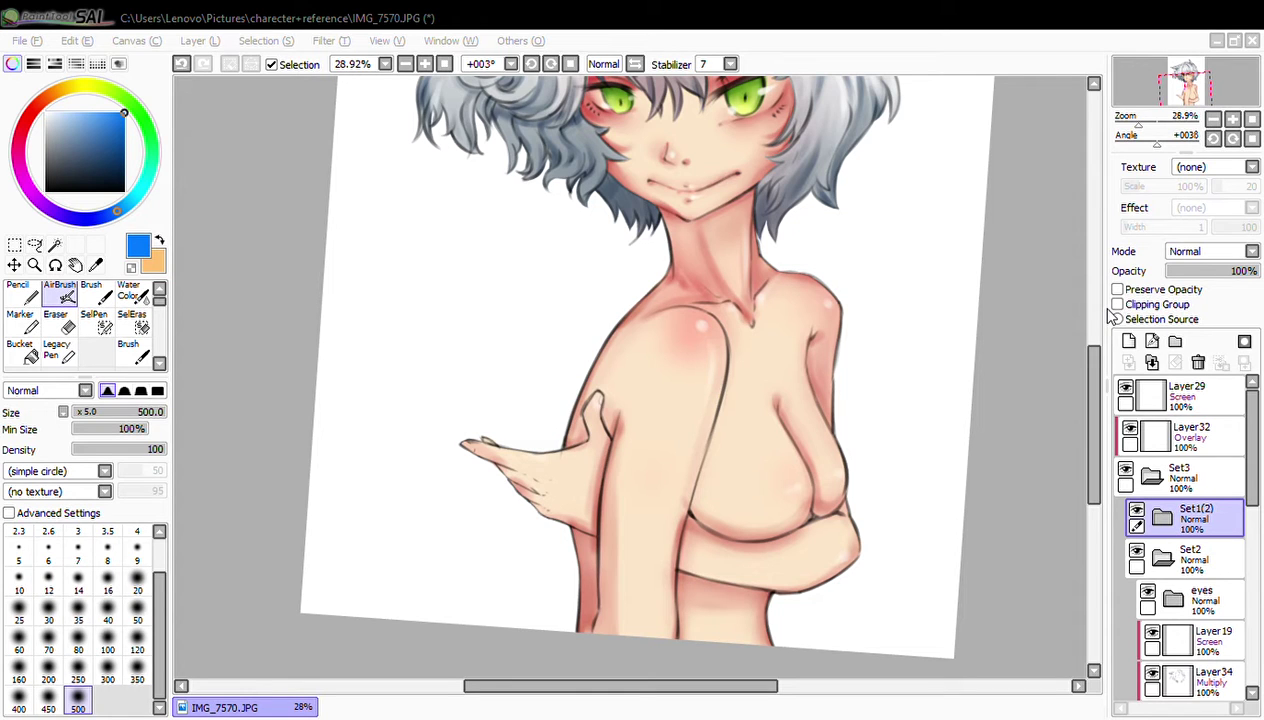
left_click(1192, 562)
type("colur")
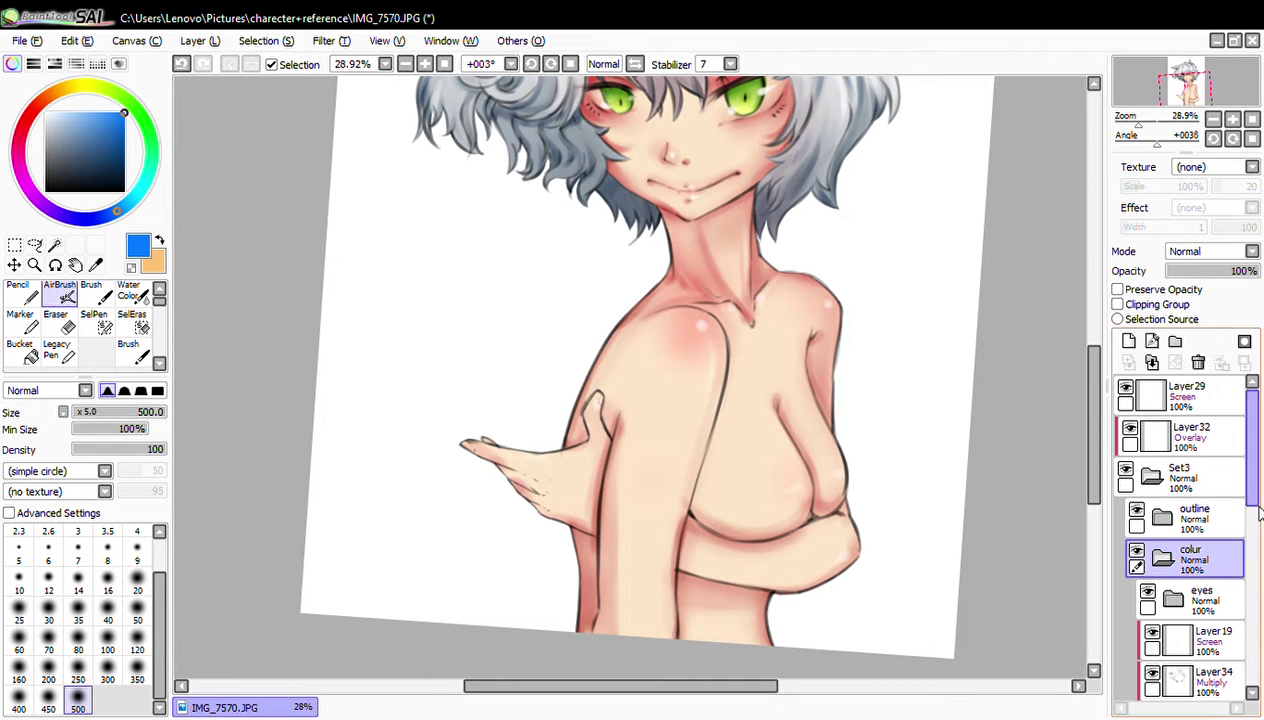
left_click_drag(1257, 500, 1257, 692)
- Select Layer31 and pick a pale yellowish skin tone as the paint colour
left_click(1173, 488)
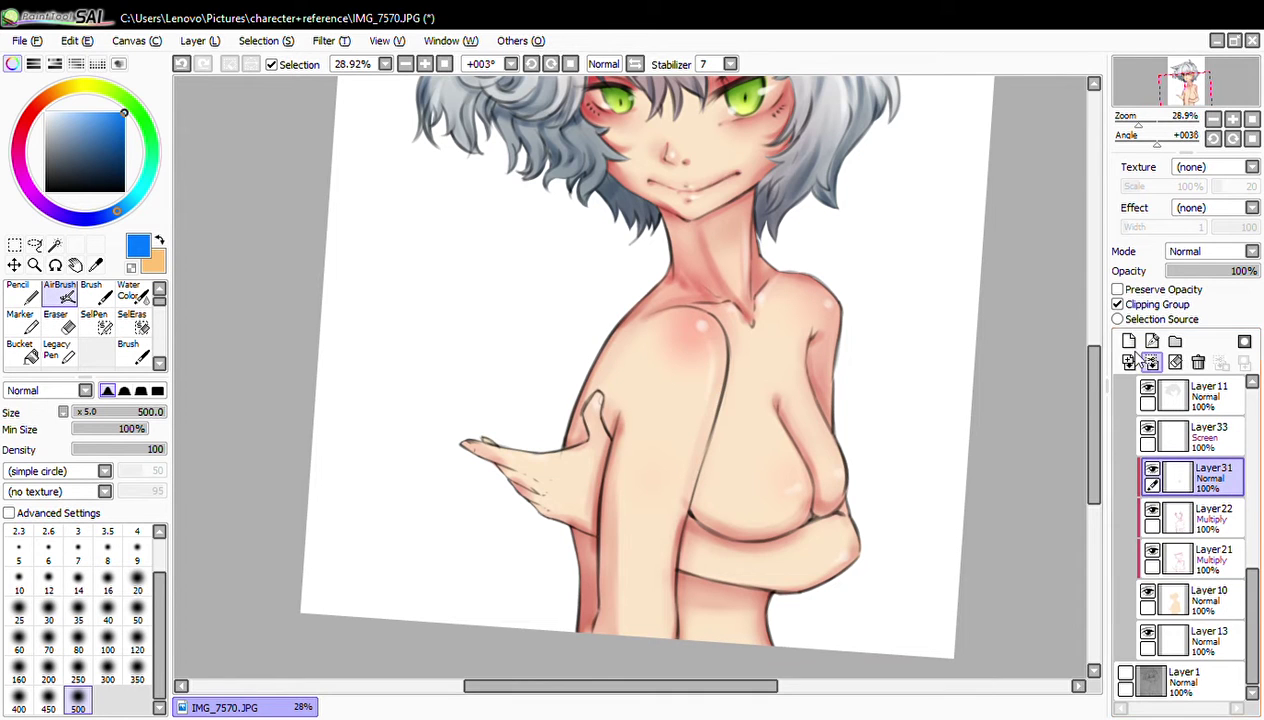
left_click_drag(832, 355, 800, 318)
left_click(669, 411, "alt")
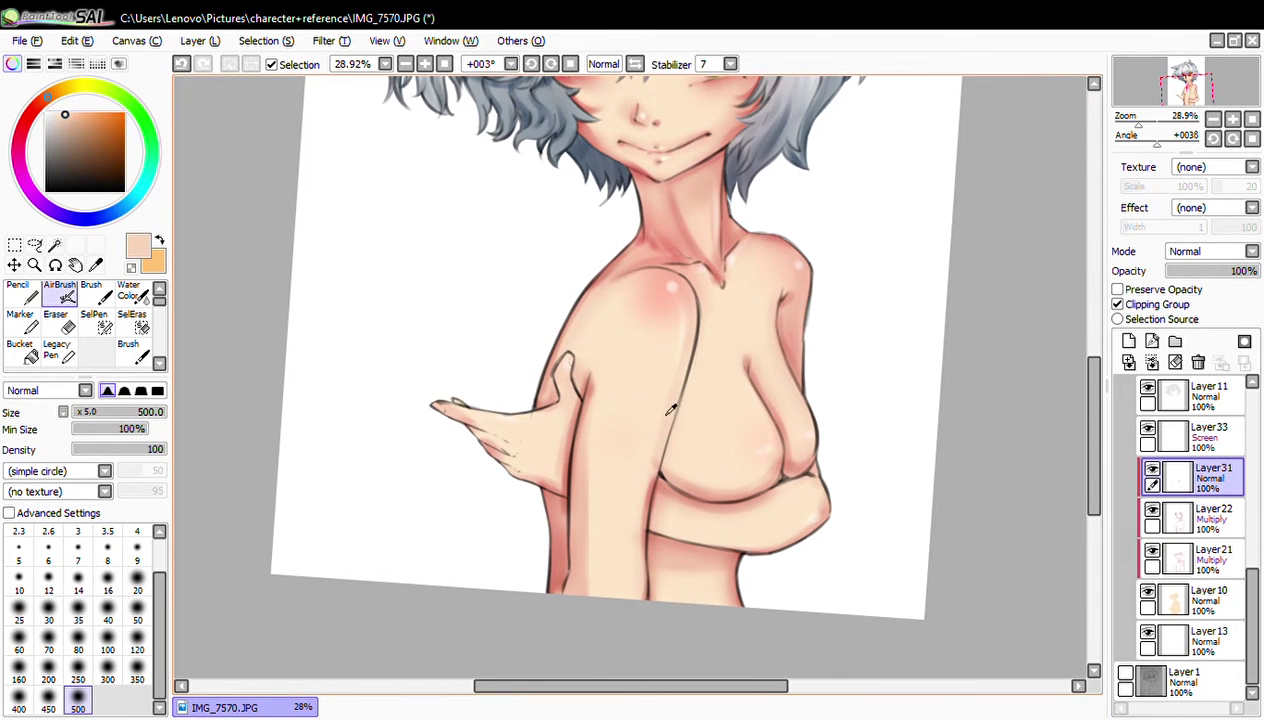
left_click(69, 90)
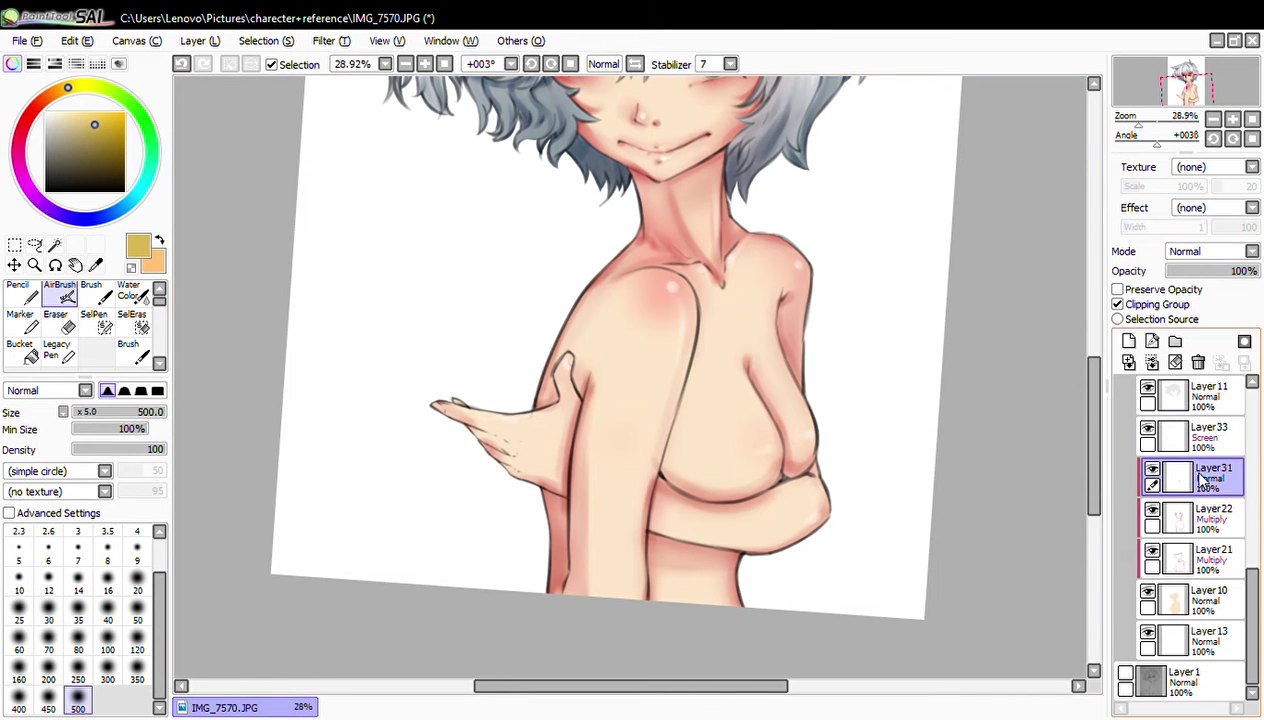
- Browse Layer22 and Layer29, then reselect the Overlay layer Layer32
scroll(1060, 374, "up", 3)
scroll(877, 450, "up", 2)
scroll(877, 502, "up", 2)
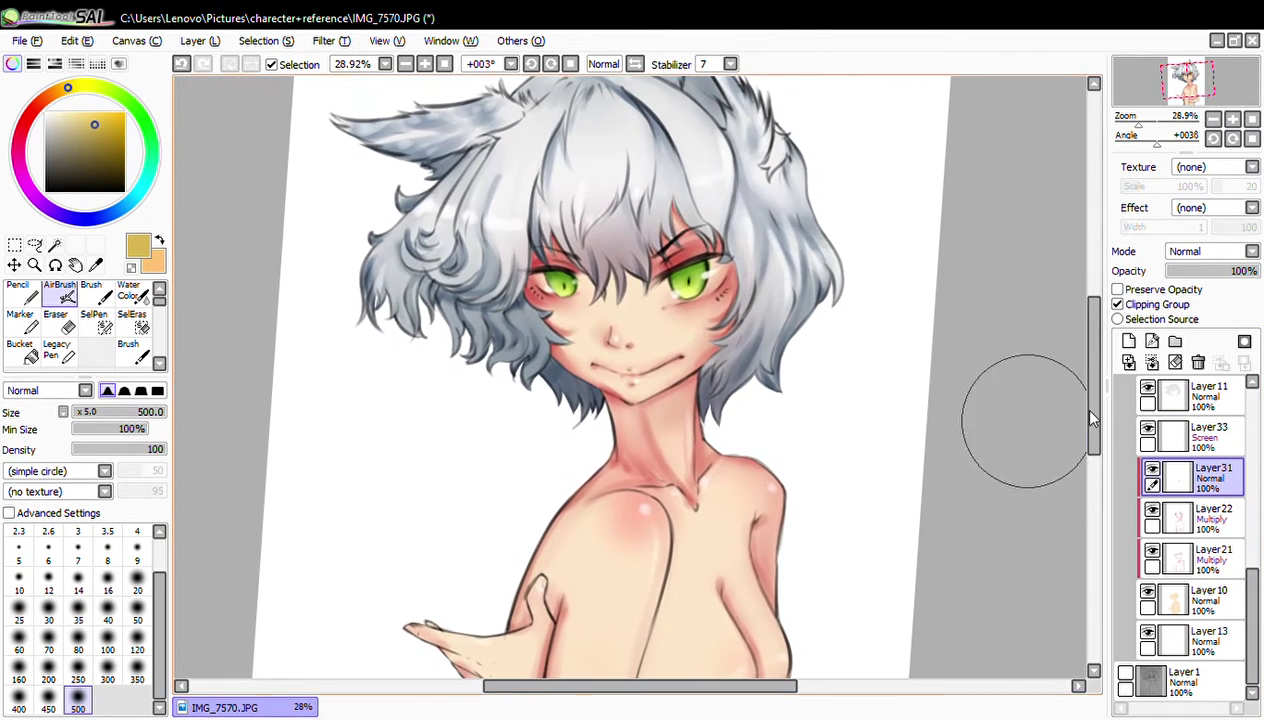
left_click(1189, 522)
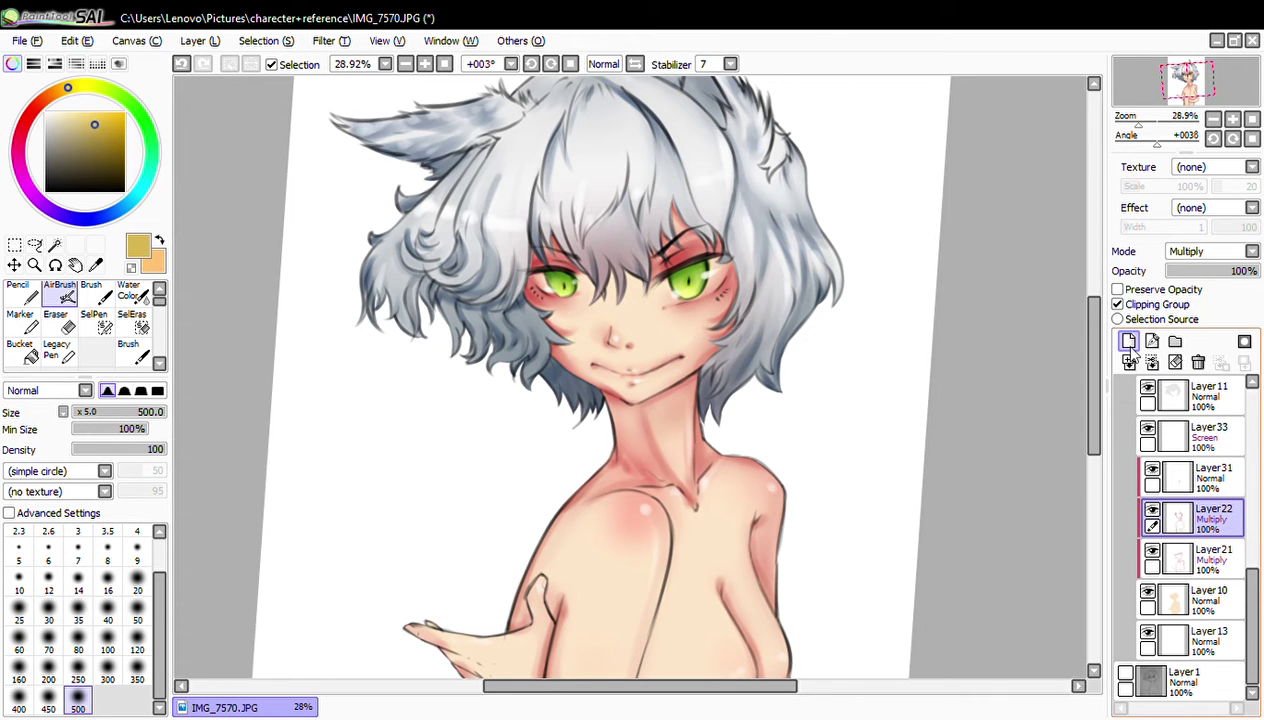
left_click(1200, 600)
scroll(1165, 500, "up", 10)
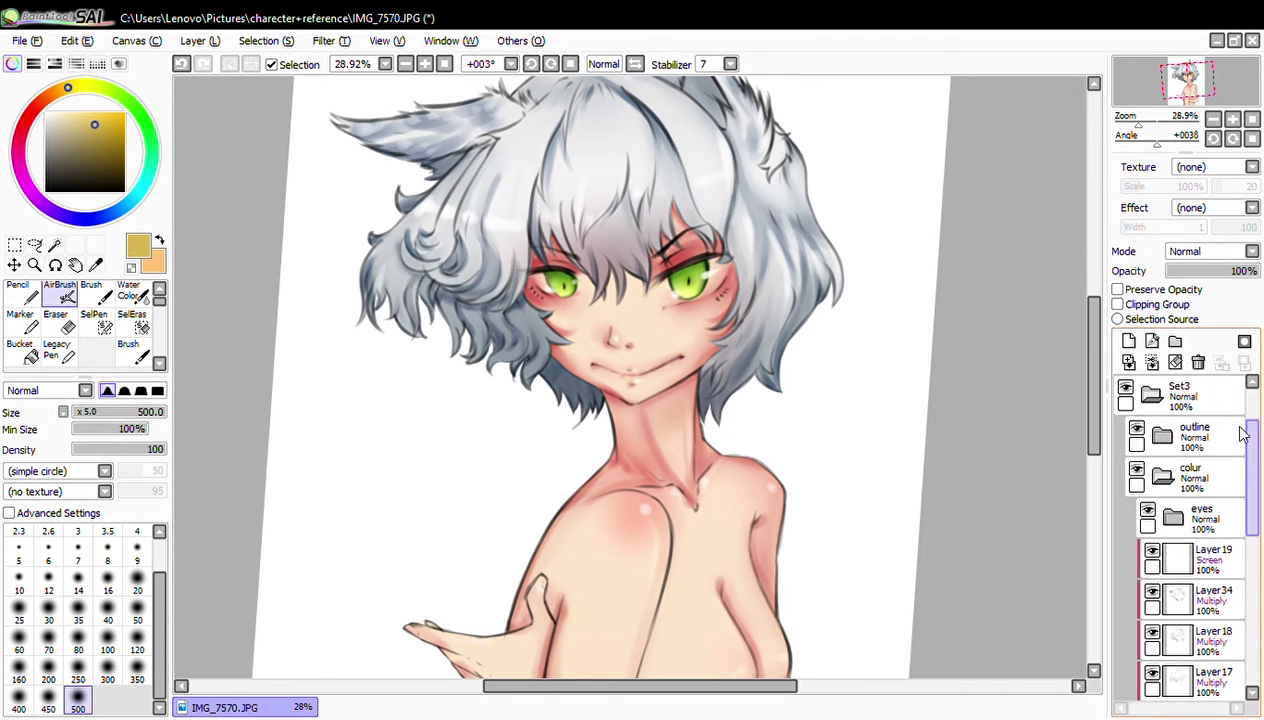
left_click(1180, 395)
left_click(1190, 437)
scroll(888, 293, "down", 3)
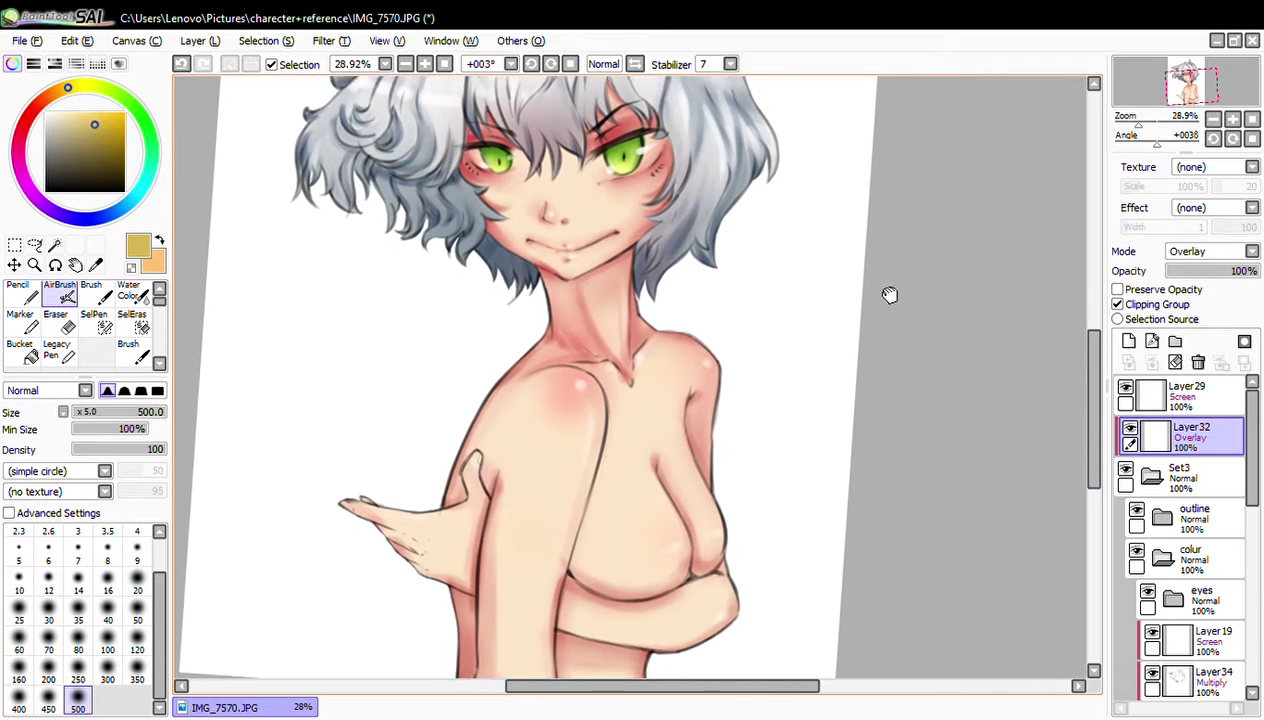
scroll(700, 340, "right", 2)
left_click_drag(590, 420, 575, 600)
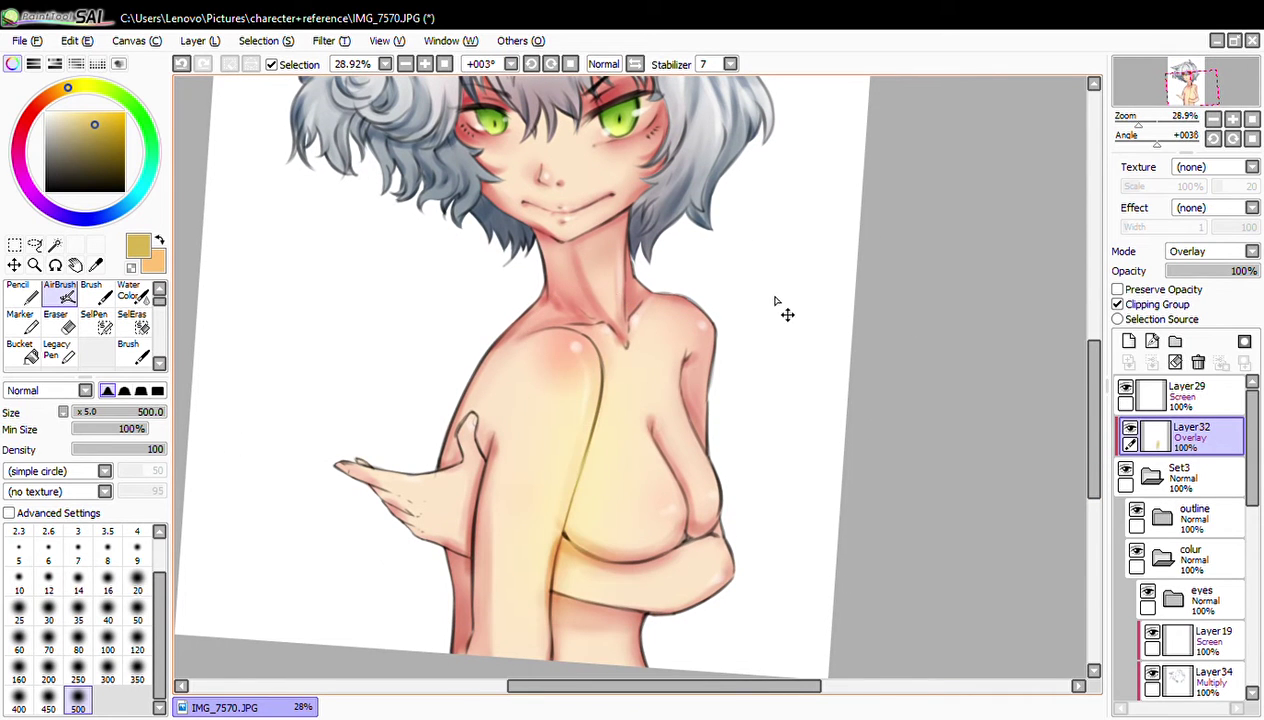
key("ctrl+z")
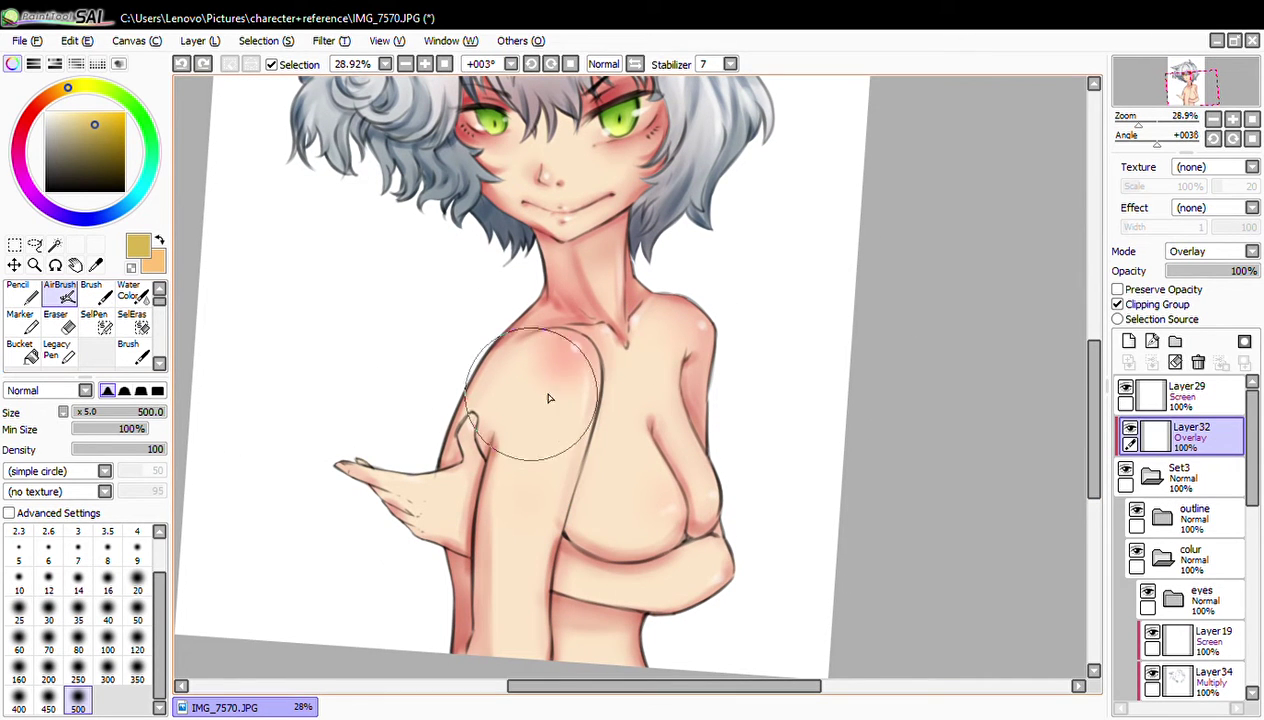
key("bracketleft")
key("bracketleft")
key("bracketleft")
key("bracketleft")
key("bracketleft")
key("bracketleft")
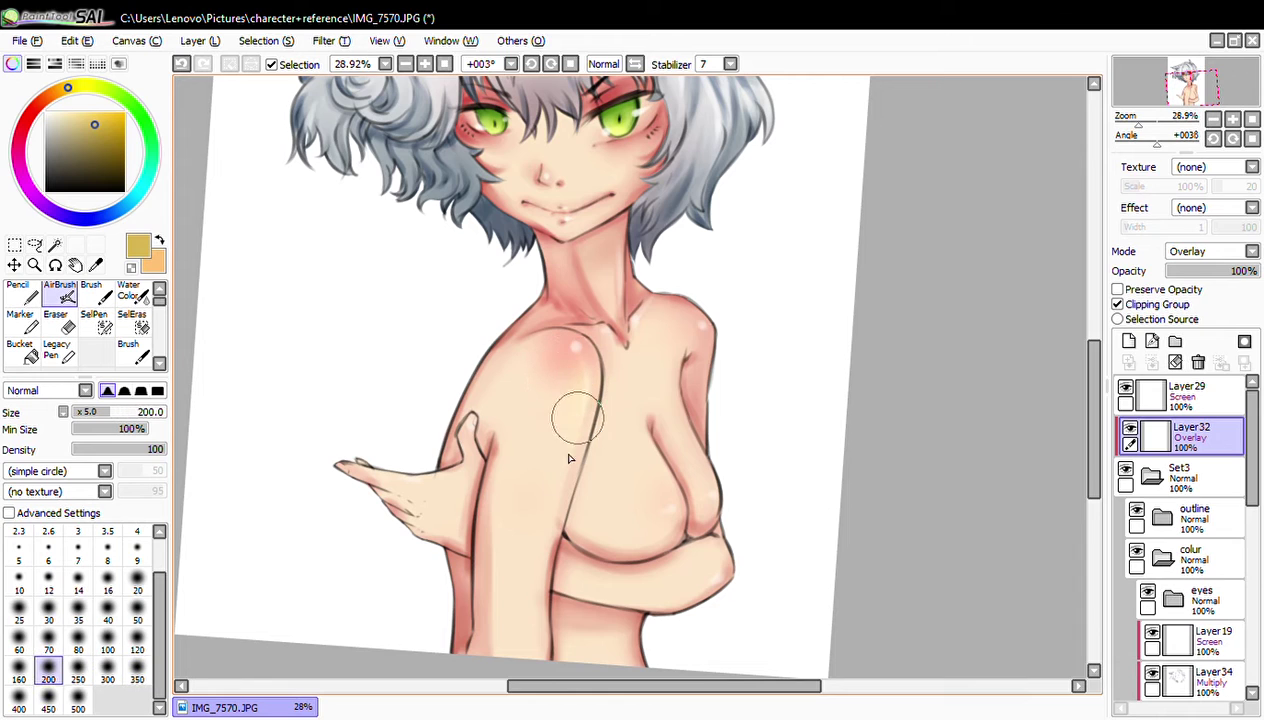
key("bracketright")
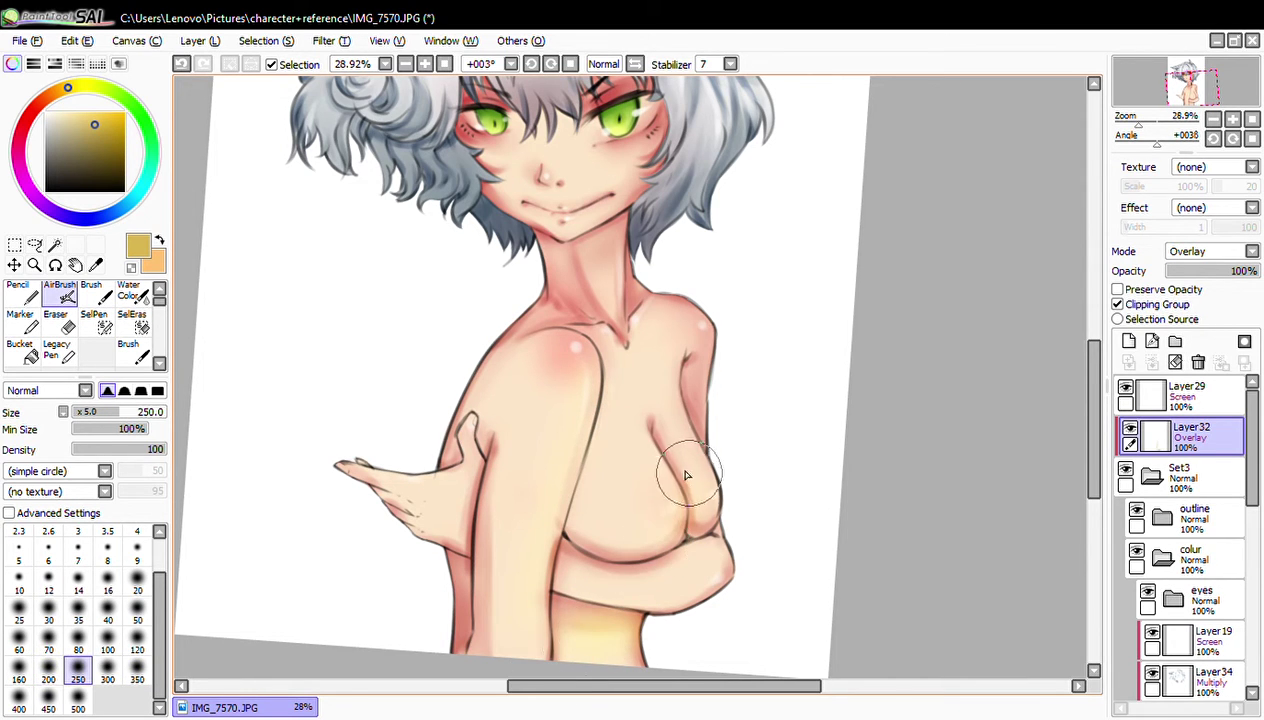
scroll(643, 300, "up", 1)
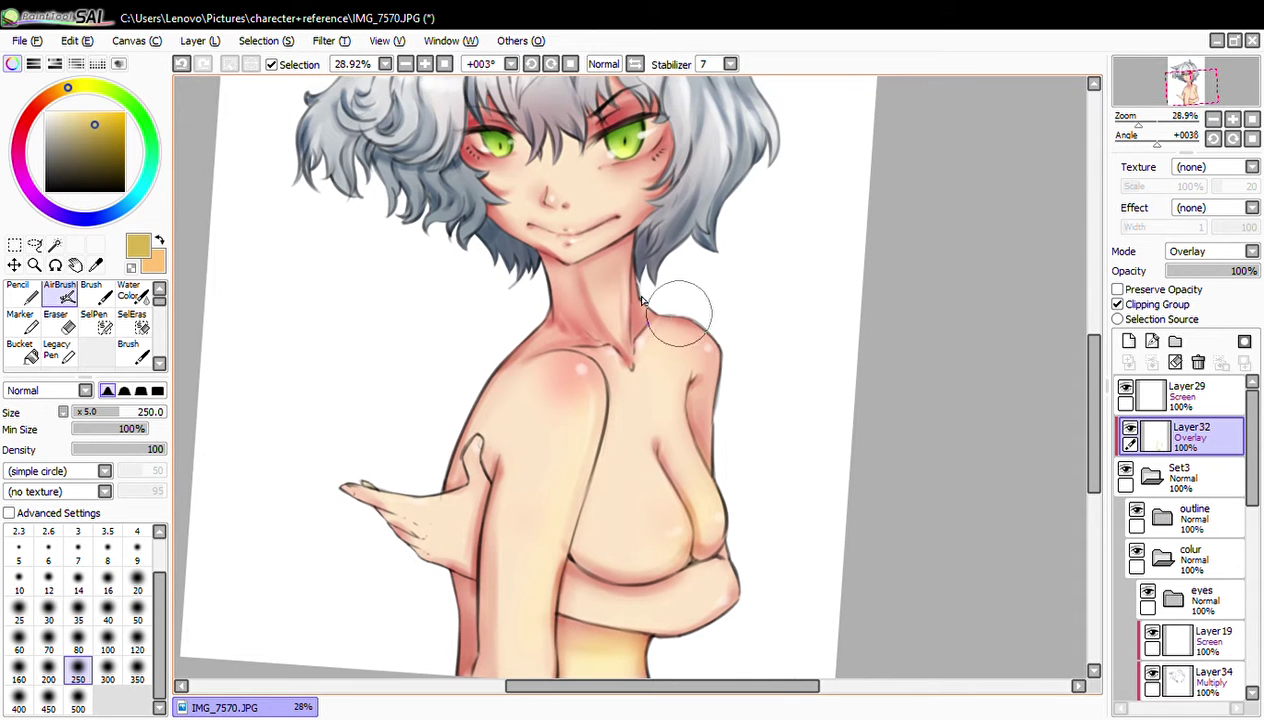
left_click_drag(678, 262, 690, 270)
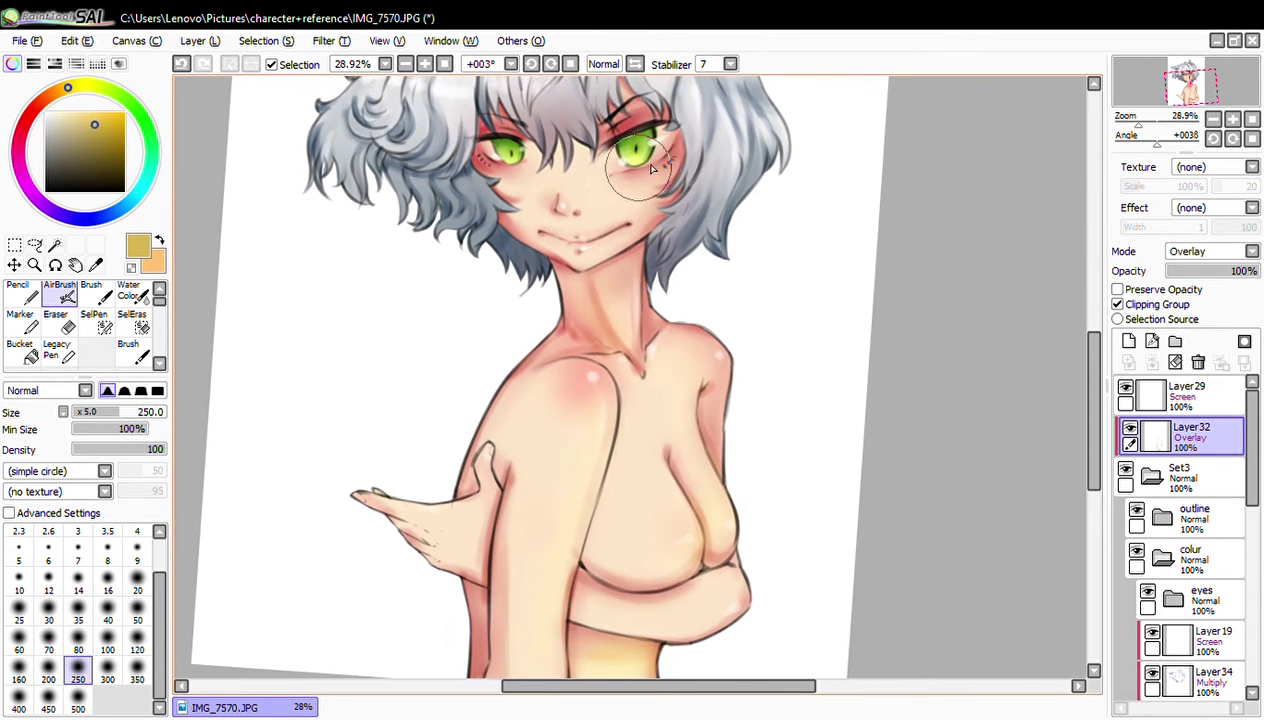
left_click_drag(651, 170, 785, 44)
key("ctrl+z")
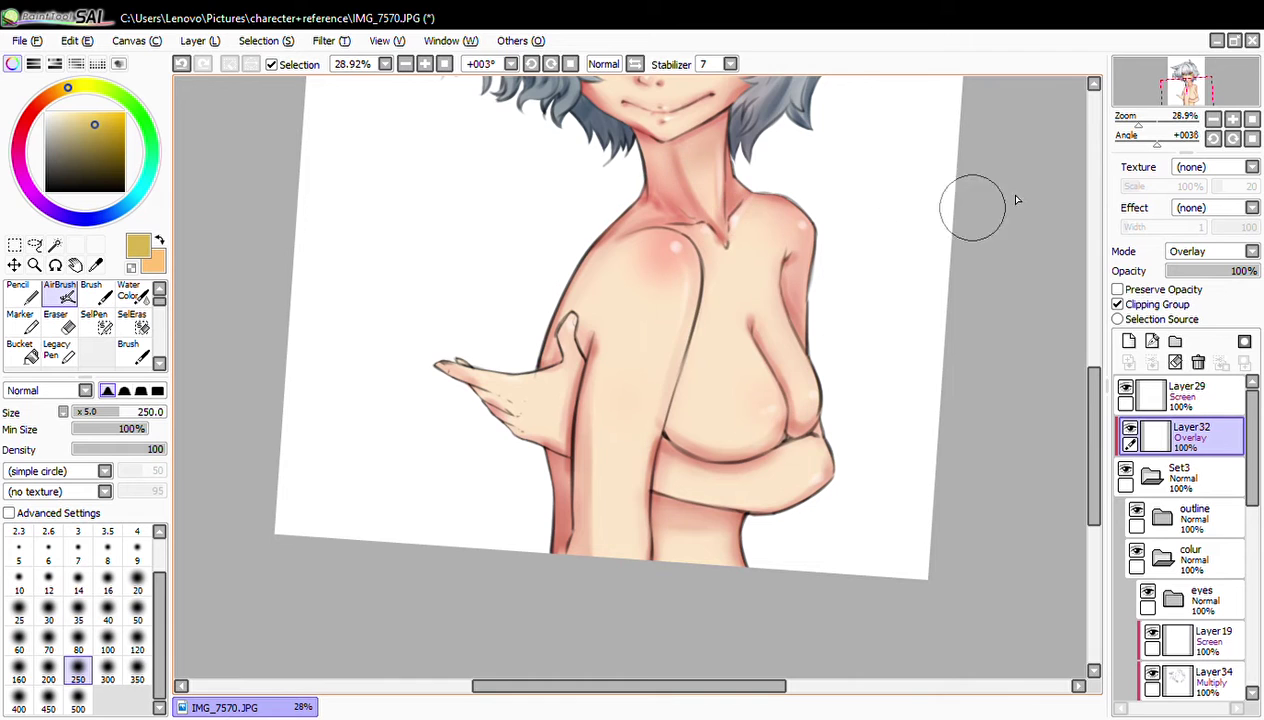
- Reset the canvas rotation to 0° and adjust the view
left_click(1252, 140)
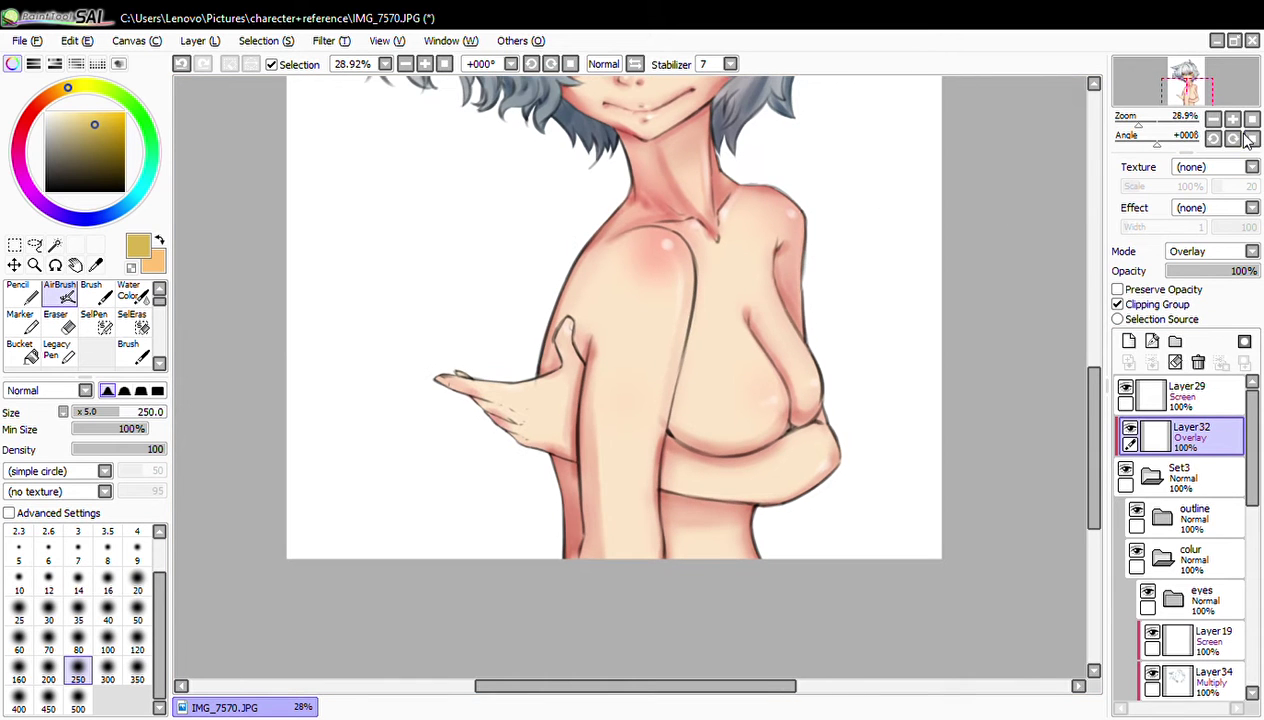
scroll(784, 233, "up", 3)
scroll(750, 237, "up", 3)
scroll(723, 240, "up", 2)
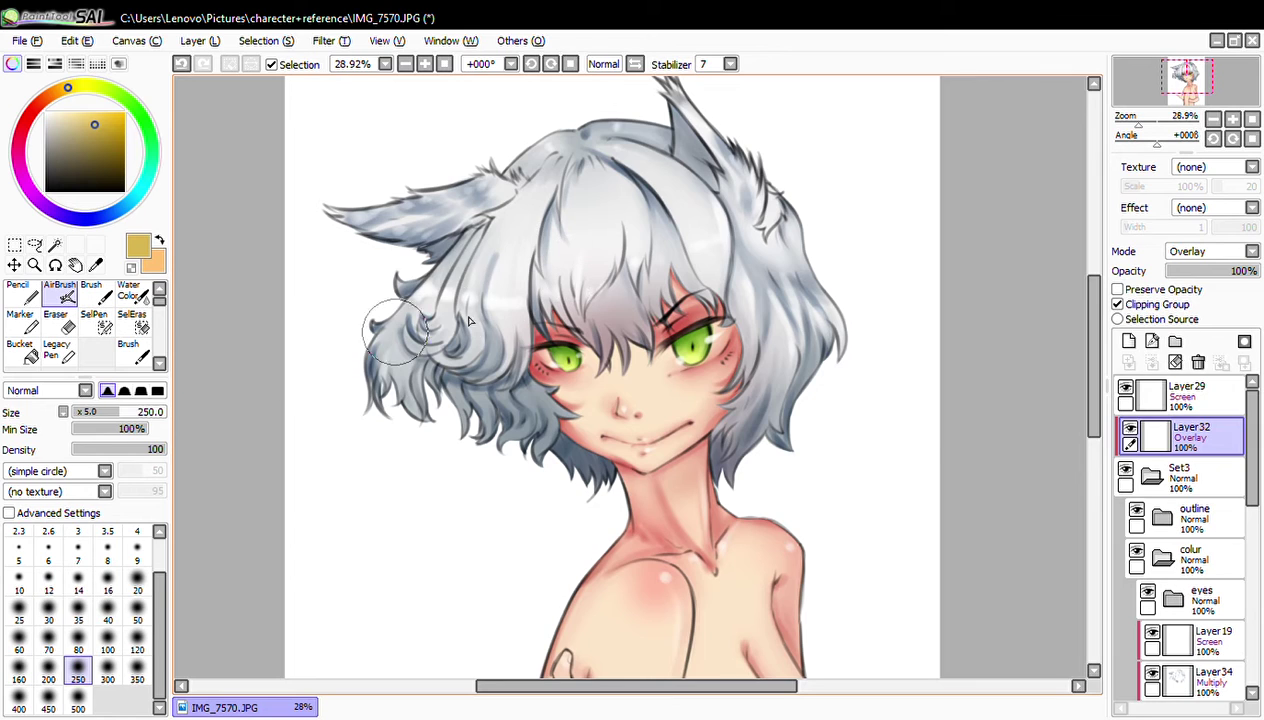
- Trial a size-500 red airbrush glow around the eyes, undo it, and zoom to 41%
left_click(539, 377, "alt")
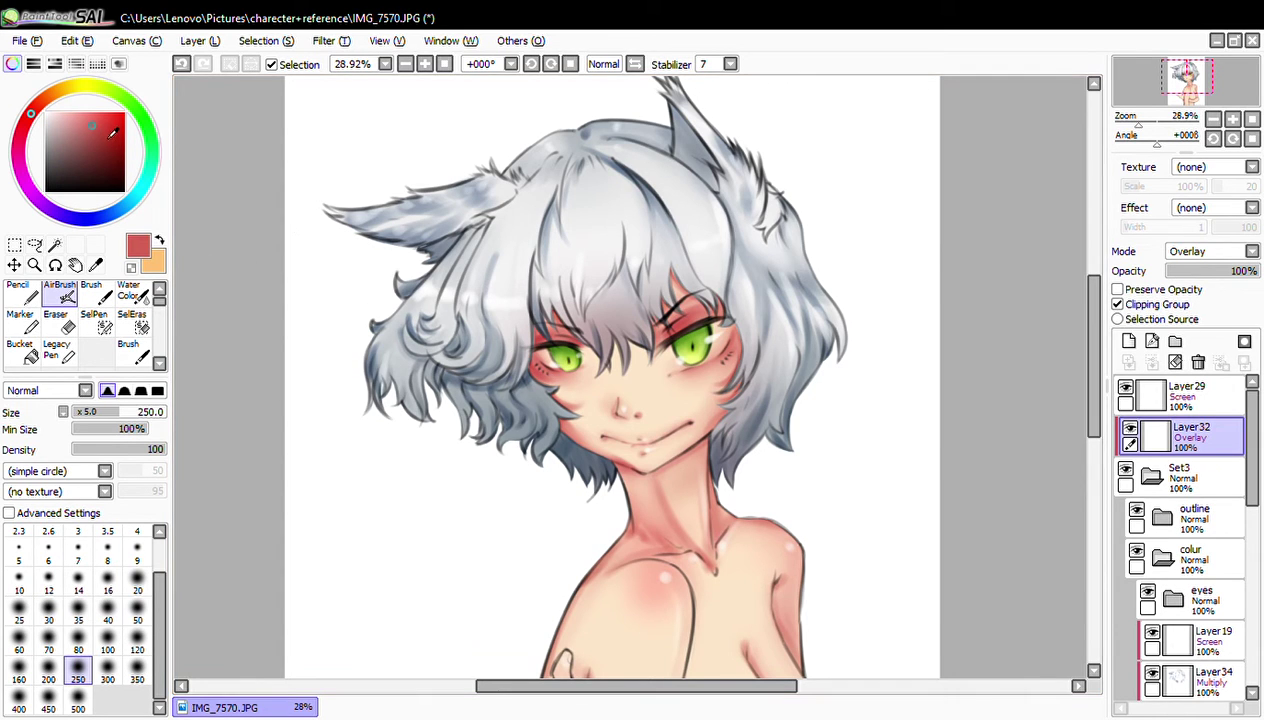
key("bracketright")
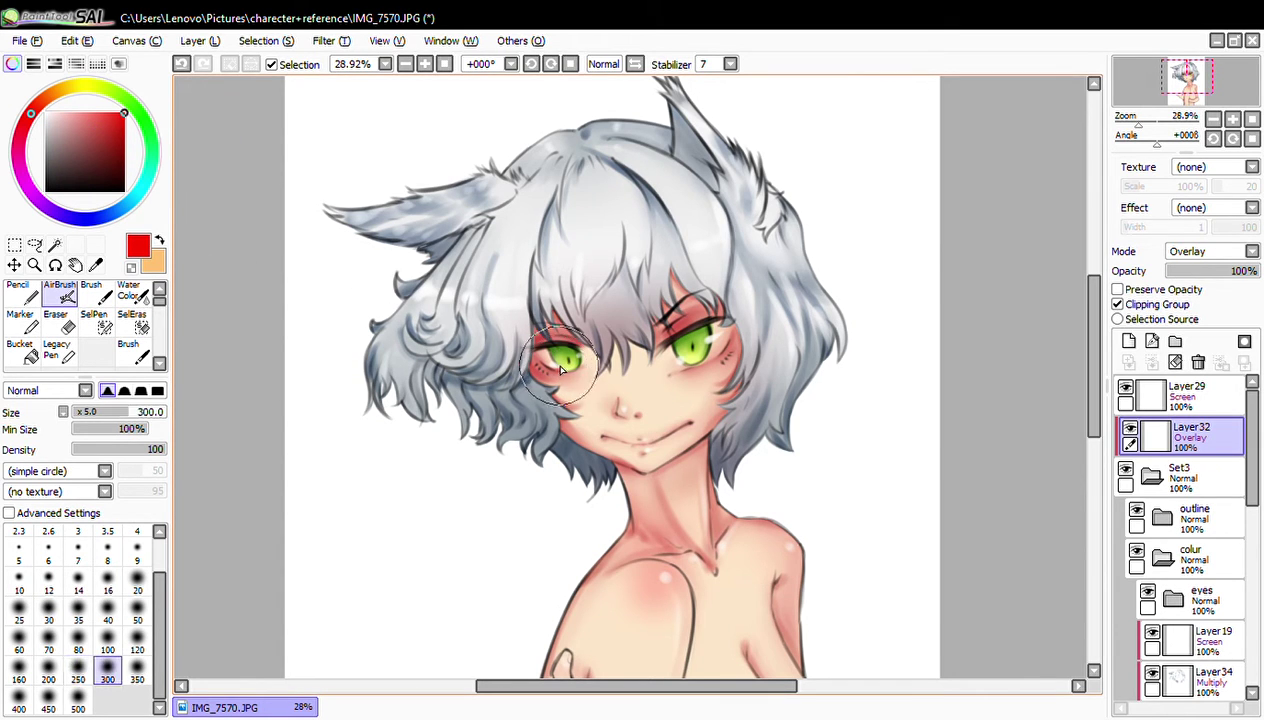
key("bracketright")
key("bracketright")
key("bracketright")
key("bracketright")
mouse_move(540, 360)
left_mouse_down()
mouse_move(604, 431)
mouse_move(760, 285)
left_mouse_up()
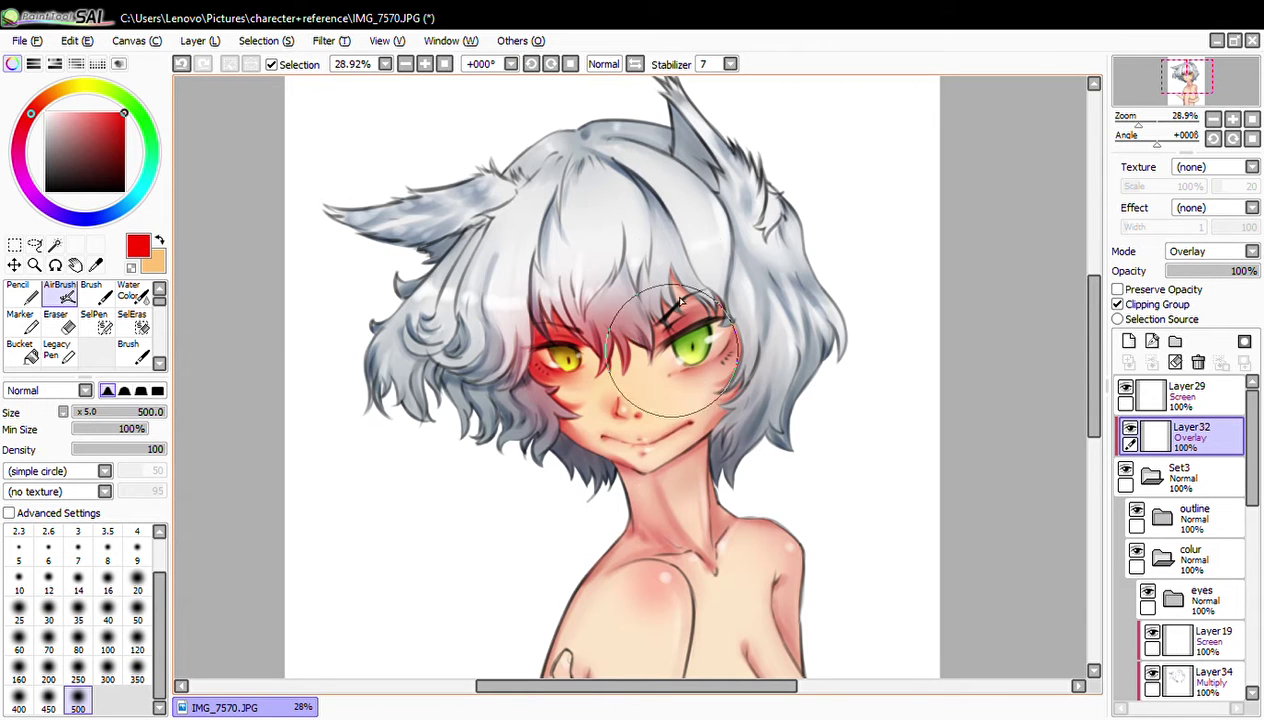
key("ctrl+z")
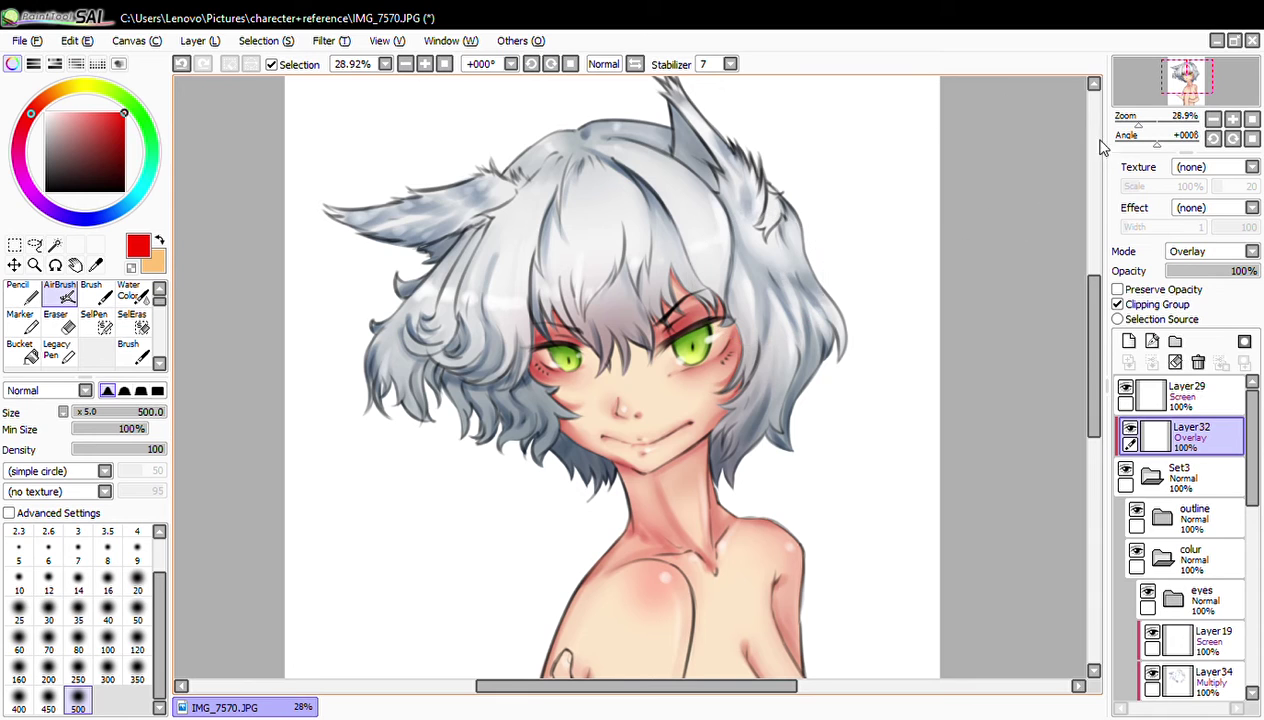
left_click_drag(1140, 128, 1165, 128)
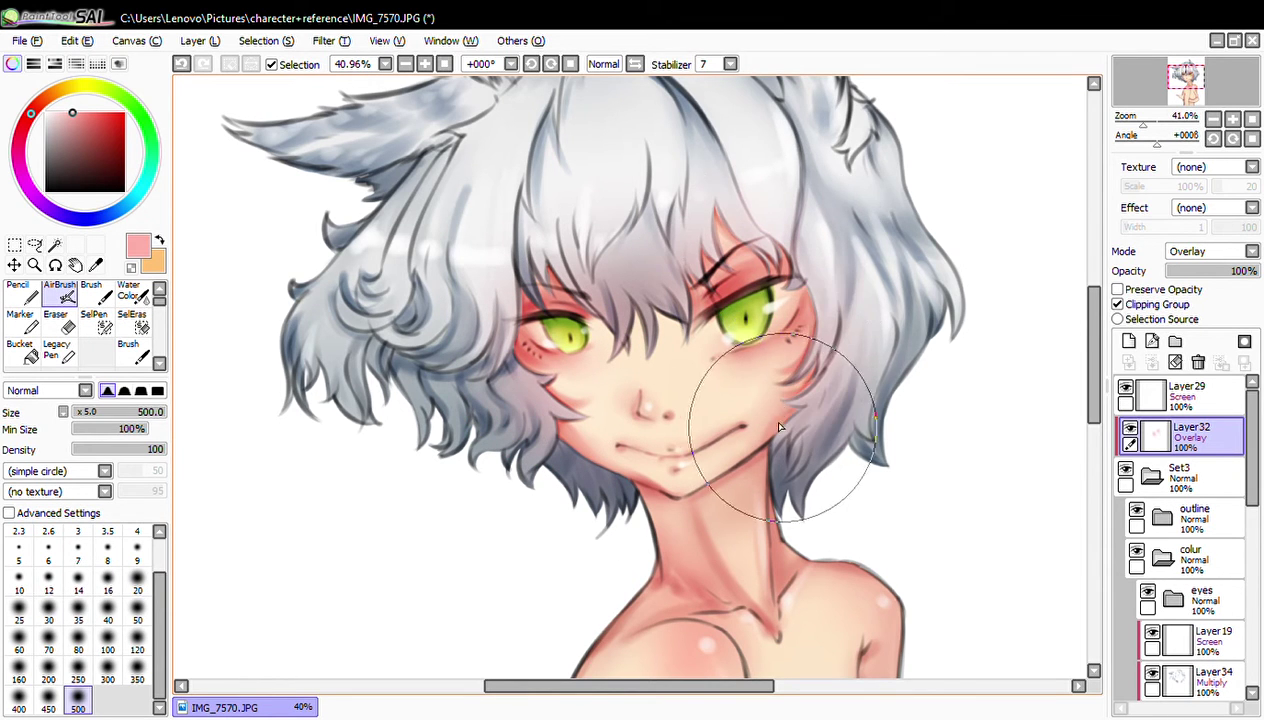
- Sample a peach skin tone and test an orange shoulder glow, undoing it
scroll(779, 420, "down", 3)
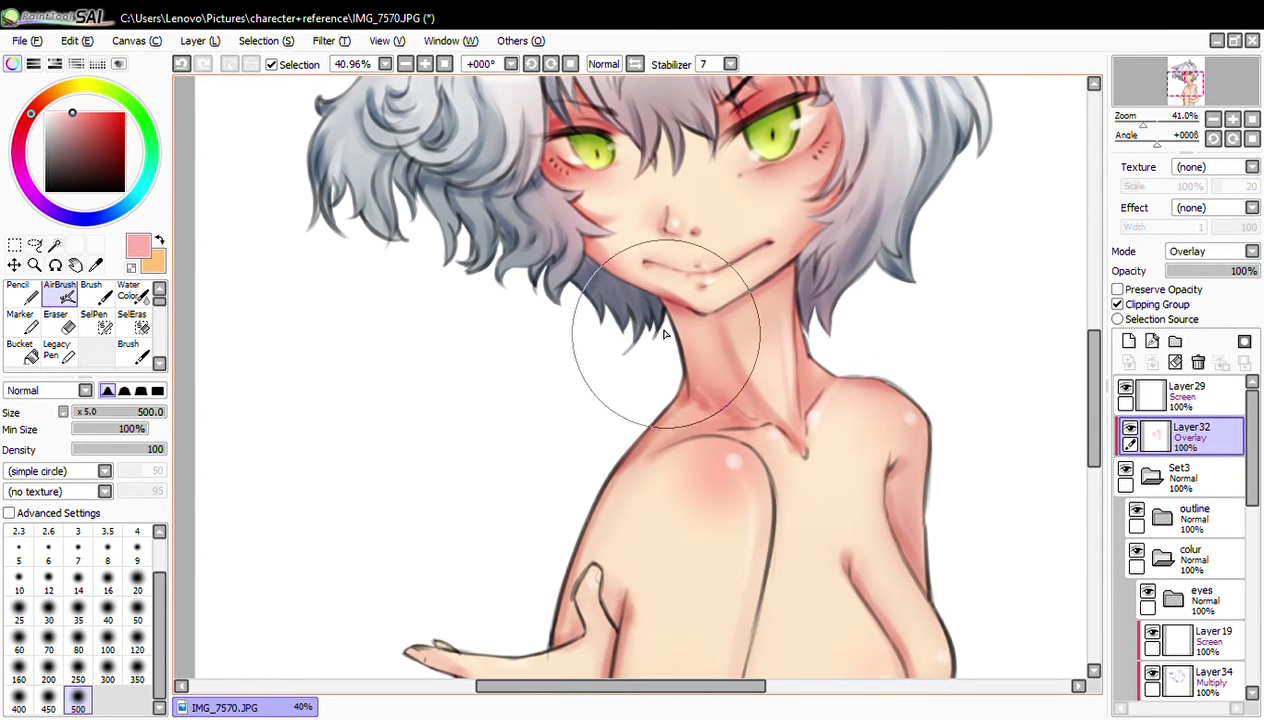
left_click(760, 406, "alt")
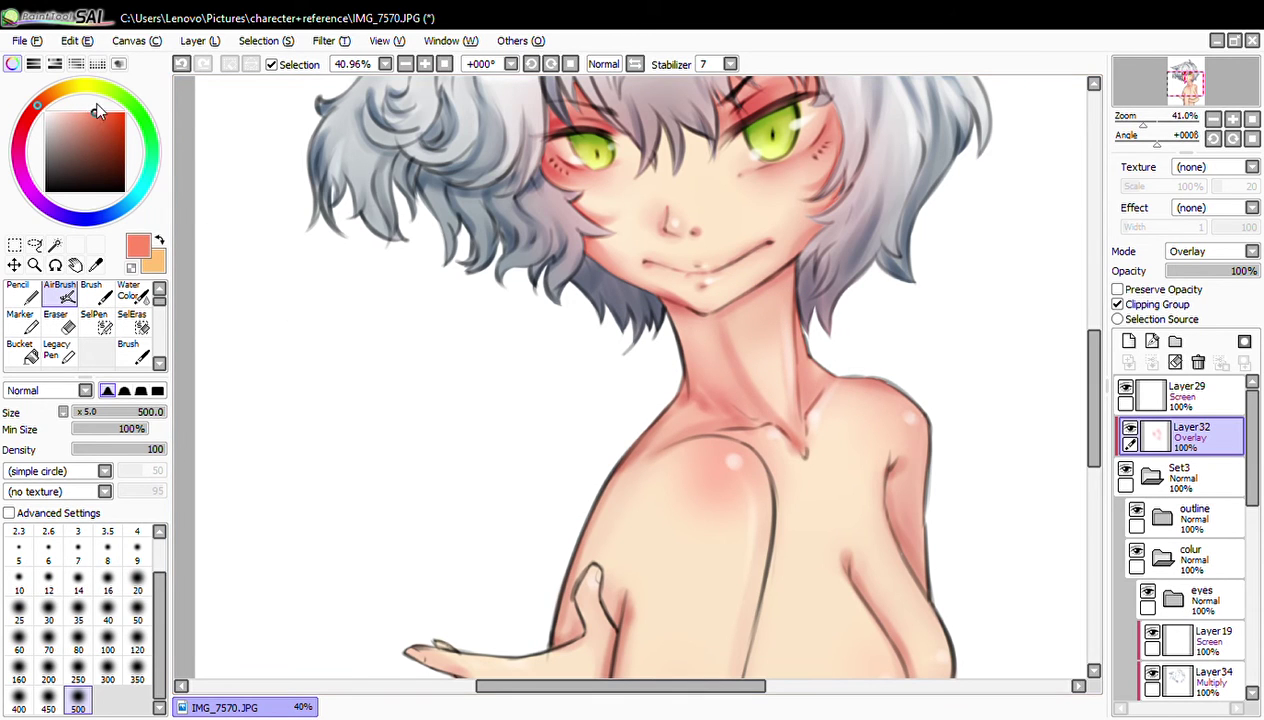
left_click_drag(903, 372, 860, 275)
left_click(895, 347, "alt")
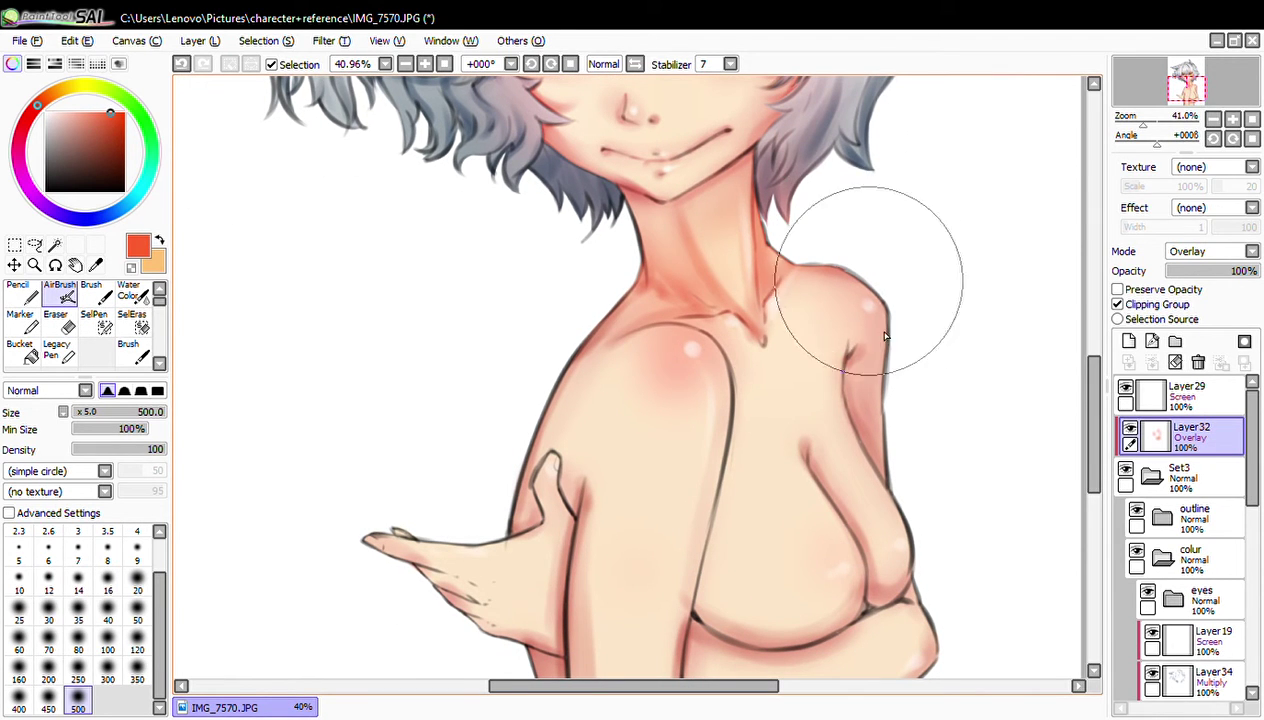
left_click_drag(873, 328, 920, 451)
scroll(912, 298, "down", 2)
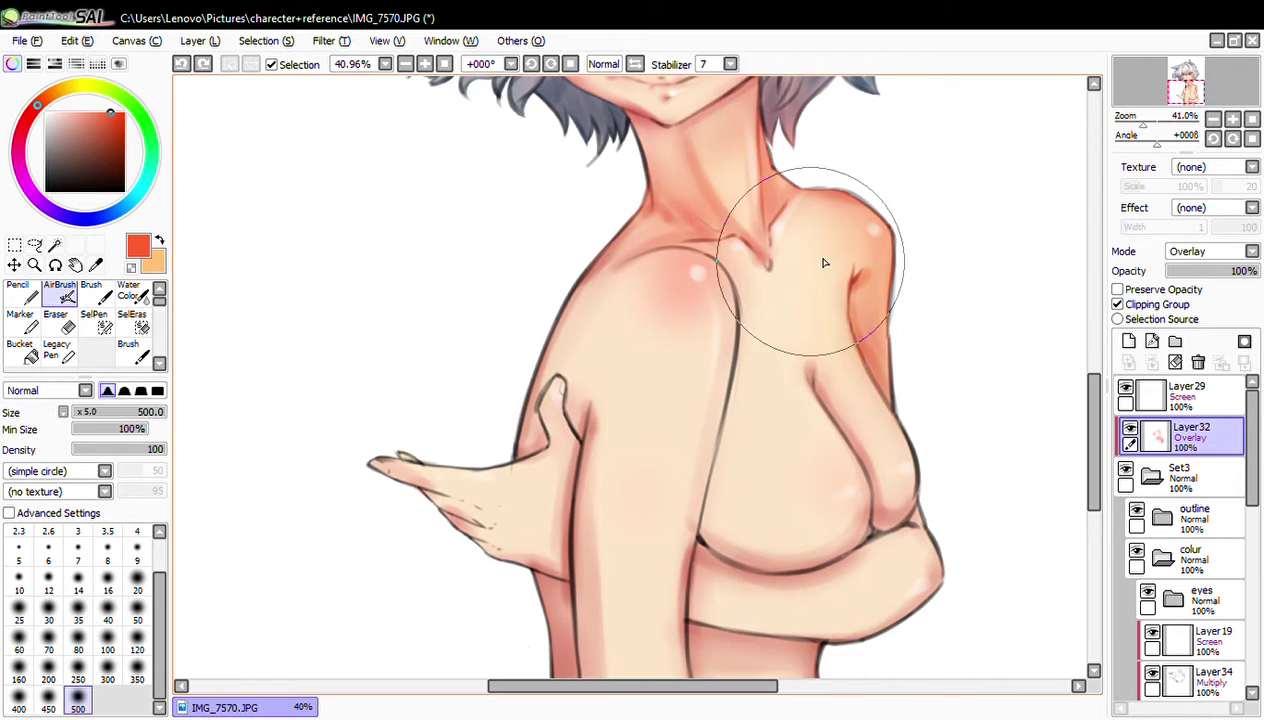
key("ctrl+z")
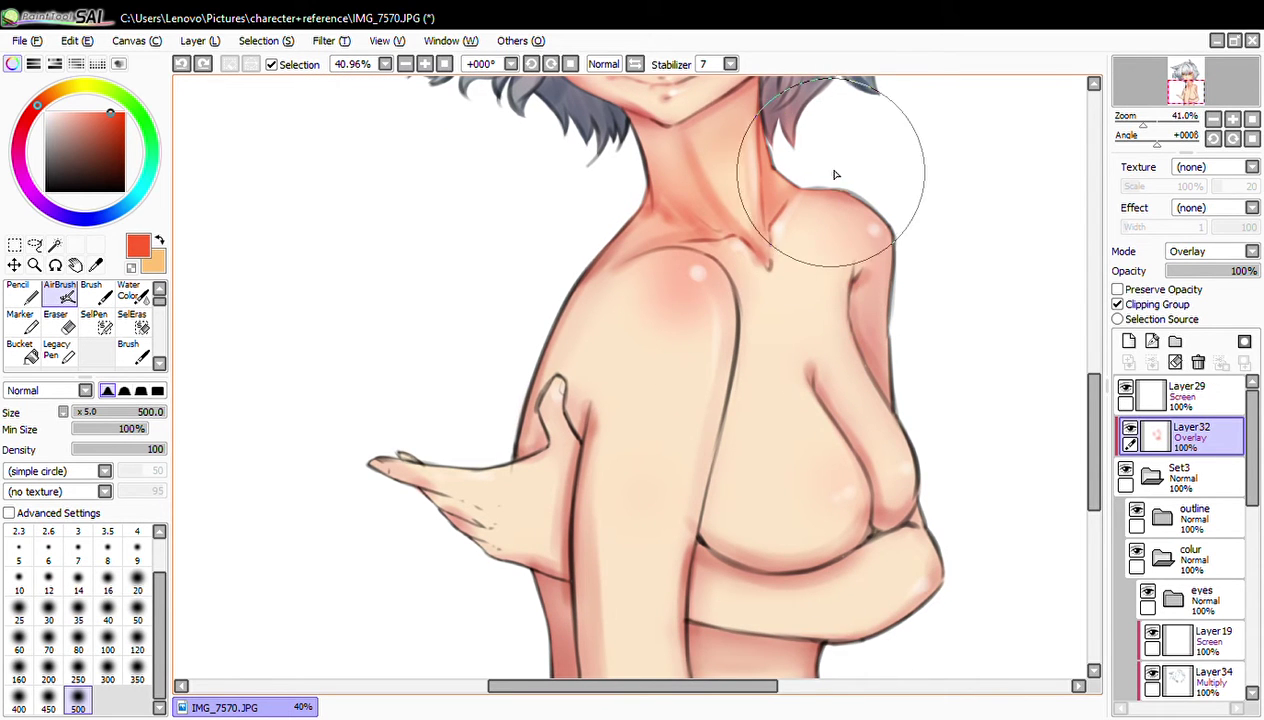
- Airbrush a warm reddish glow onto the right shoulder and chest, then zoom out to review
left_click_drag(835, 175, 905, 333)
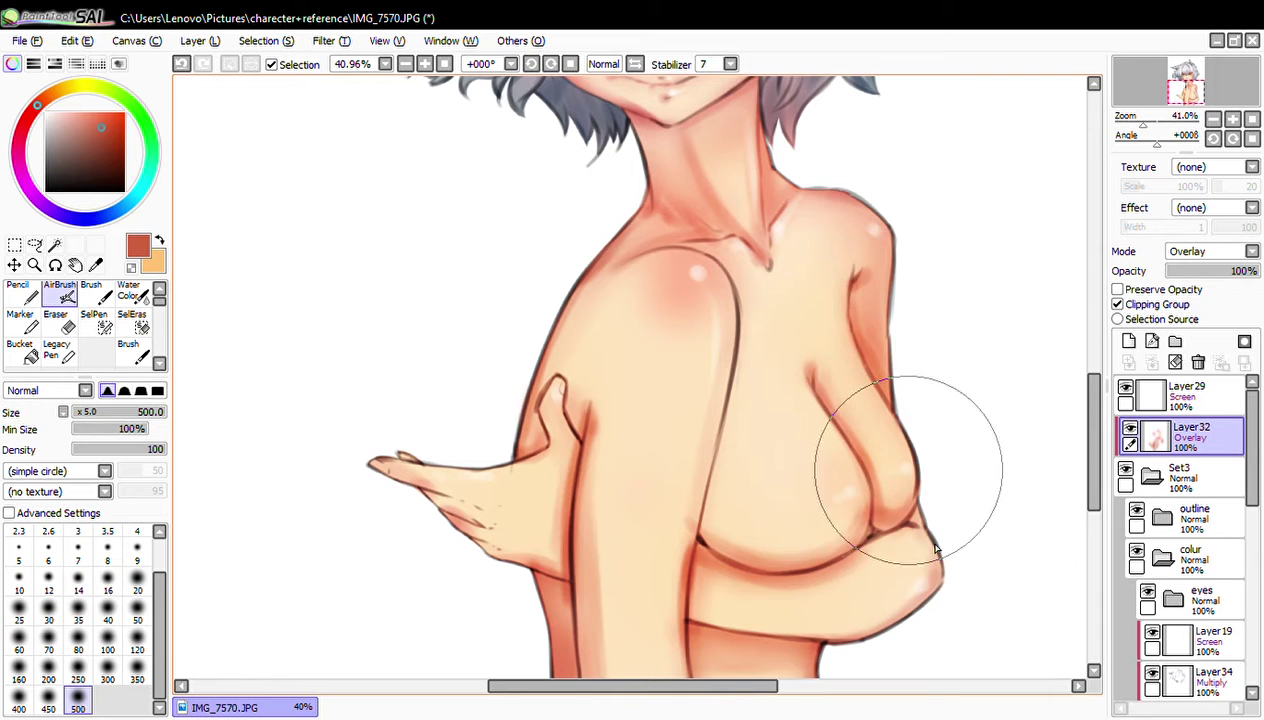
mouse_move(970, 361)
left_mouse_down()
mouse_move(959, 147)
mouse_move(908, 632)
left_mouse_up()
left_click_drag(875, 270, 882, 480)
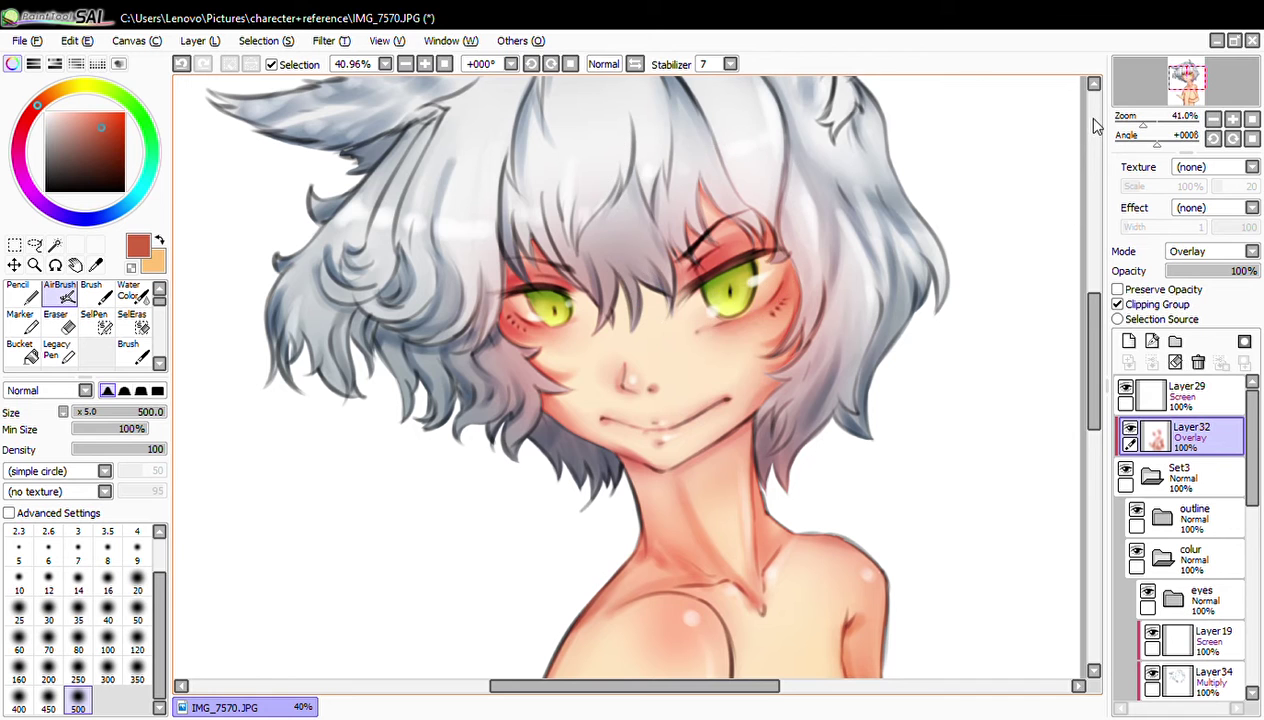
mouse_move(1142, 124)
left_mouse_down()
mouse_move(1125, 148)
mouse_move(1157, 140)
mouse_move(1146, 128)
left_mouse_up()
- Sample the grey-blue hair colour and lighten the right side of the hair
left_click(872, 278, "alt")
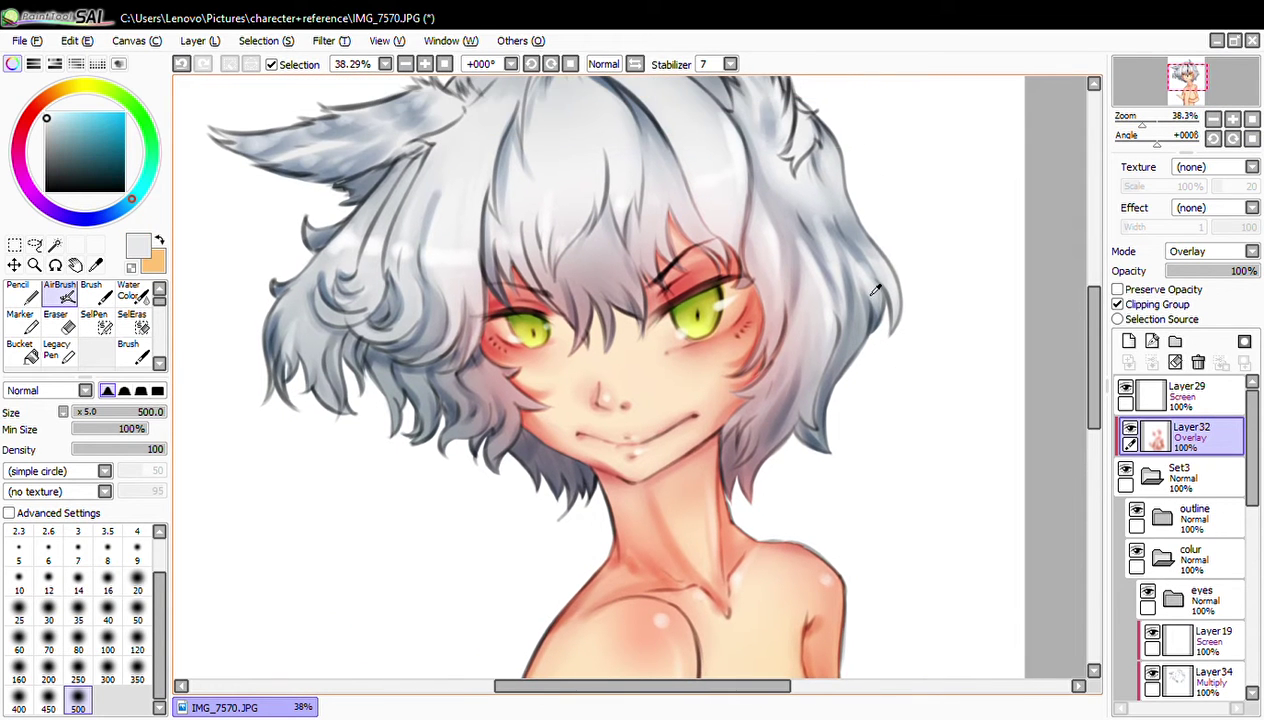
mouse_move(877, 351)
left_mouse_down()
mouse_move(798, 457)
mouse_move(826, 362)
left_mouse_up()
left_click(815, 447, "alt")
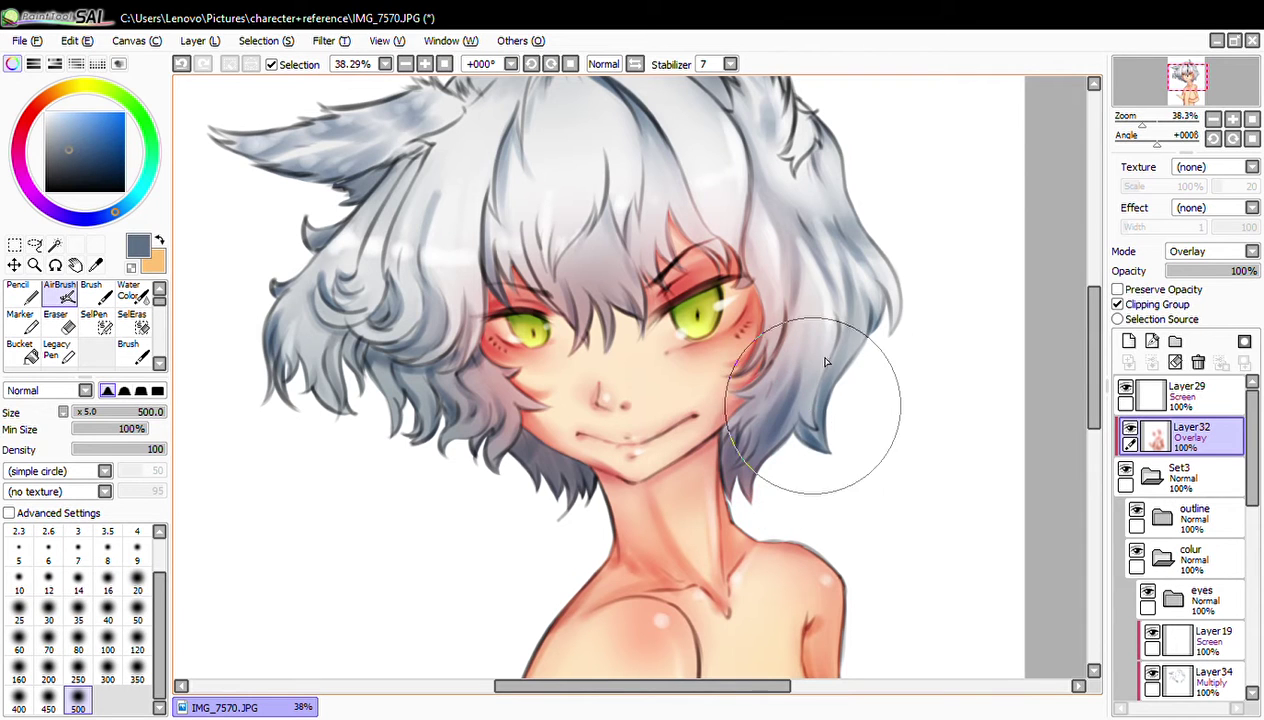
left_click_drag(870, 180, 880, 275)
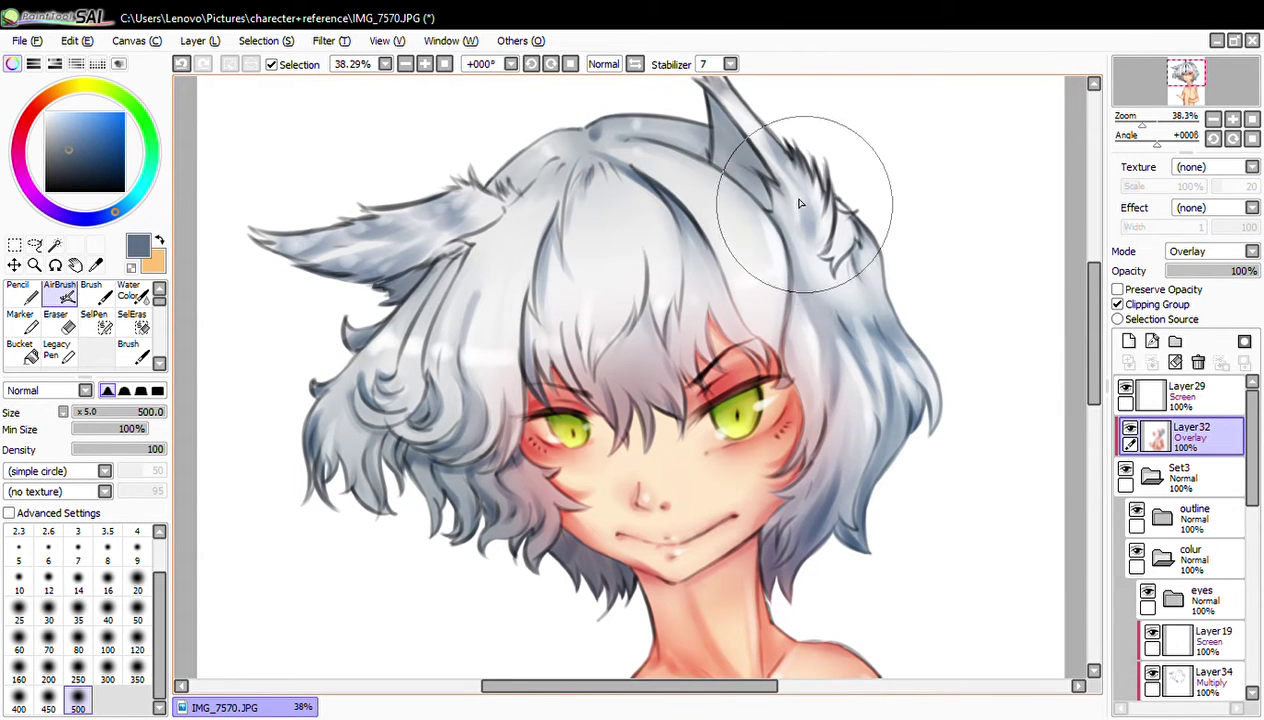
- Darken the left ear and lower hair tips to blue-grey, then pick red
left_click_drag(640, 100, 683, 138)
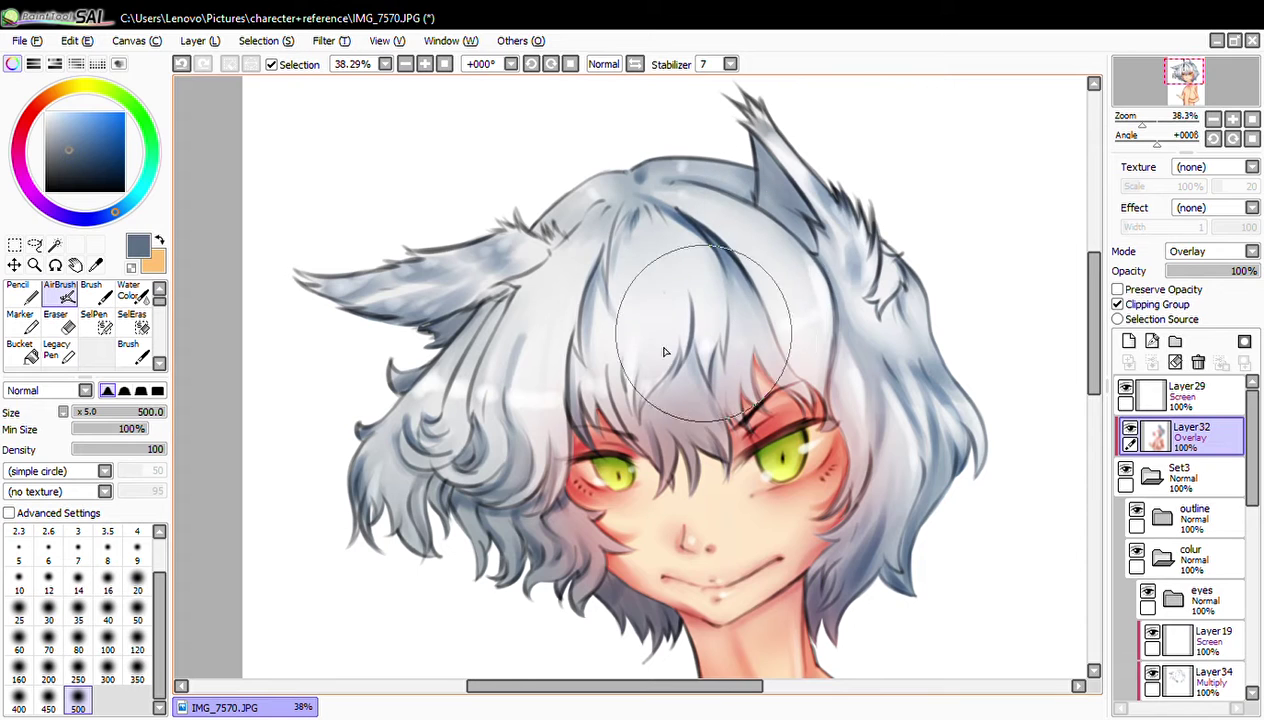
mouse_move(564, 212)
left_mouse_down()
mouse_move(367, 268)
mouse_move(530, 480)
mouse_move(508, 635)
left_mouse_up()
mouse_move(588, 412)
left_mouse_down()
mouse_move(533, 320)
mouse_move(688, 252)
mouse_move(790, 282)
mouse_move(846, 367)
mouse_move(784, 467)
left_mouse_up()
left_click(537, 363, "alt")
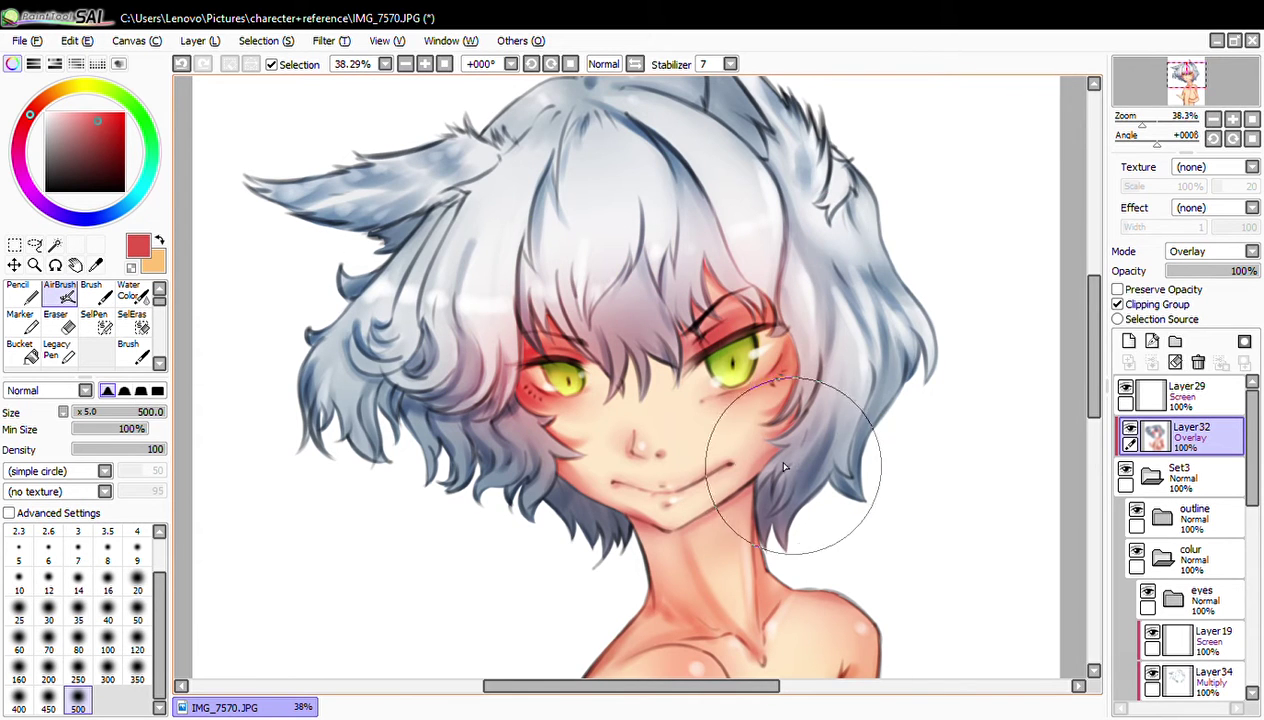
left_click_drag(1131, 112, 1133, 150)
- Airbrush yellow-green over both irises with the AirBrush reduced to size 160
left_click(1250, 138)
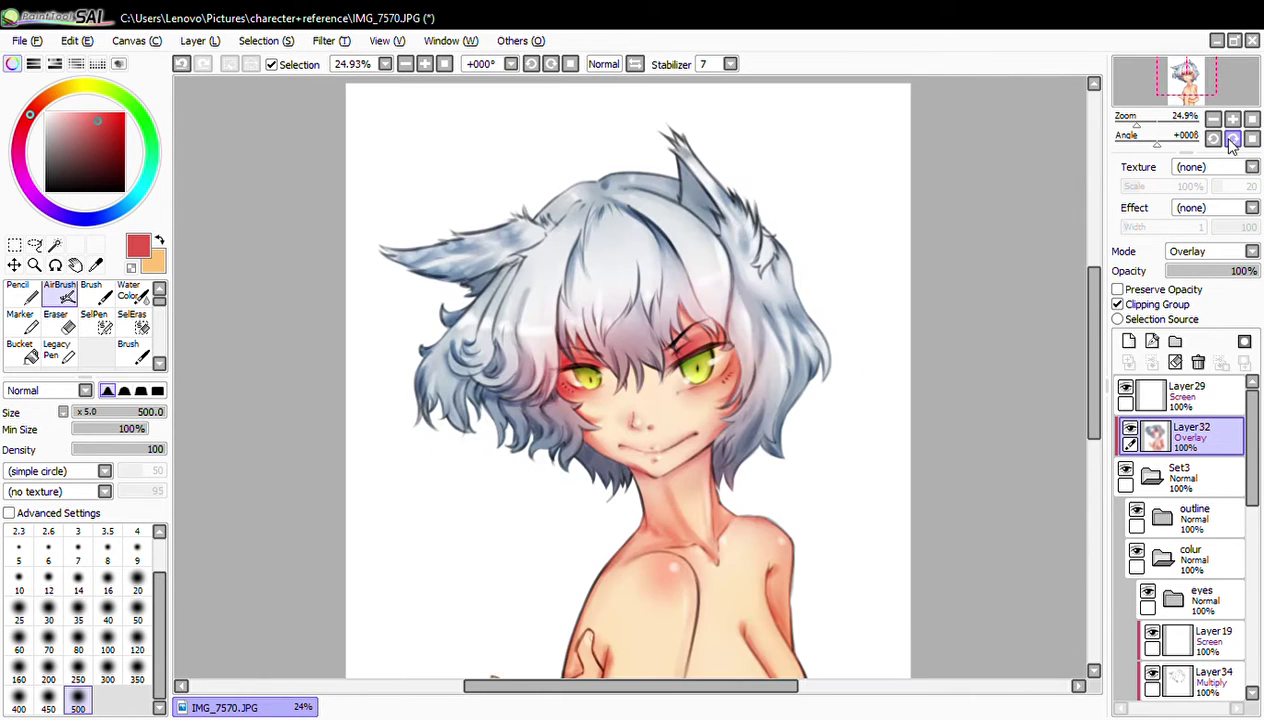
left_click_drag(990, 220, 969, 199)
left_click_drag(1143, 125, 1153, 124)
left_click(750, 345, "alt")
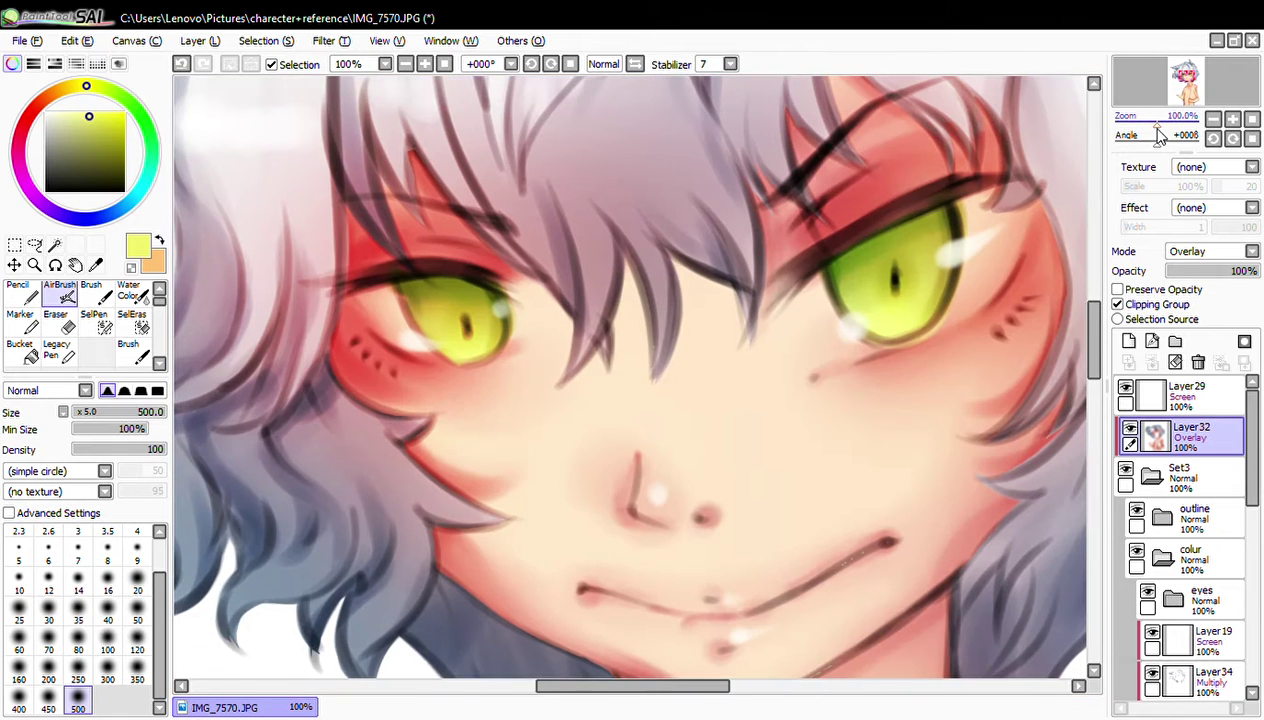
left_click_drag(911, 326, 895, 328)
key("bracketleft")
key("bracketleft")
key("bracketleft")
key("bracketleft")
key("bracketleft")
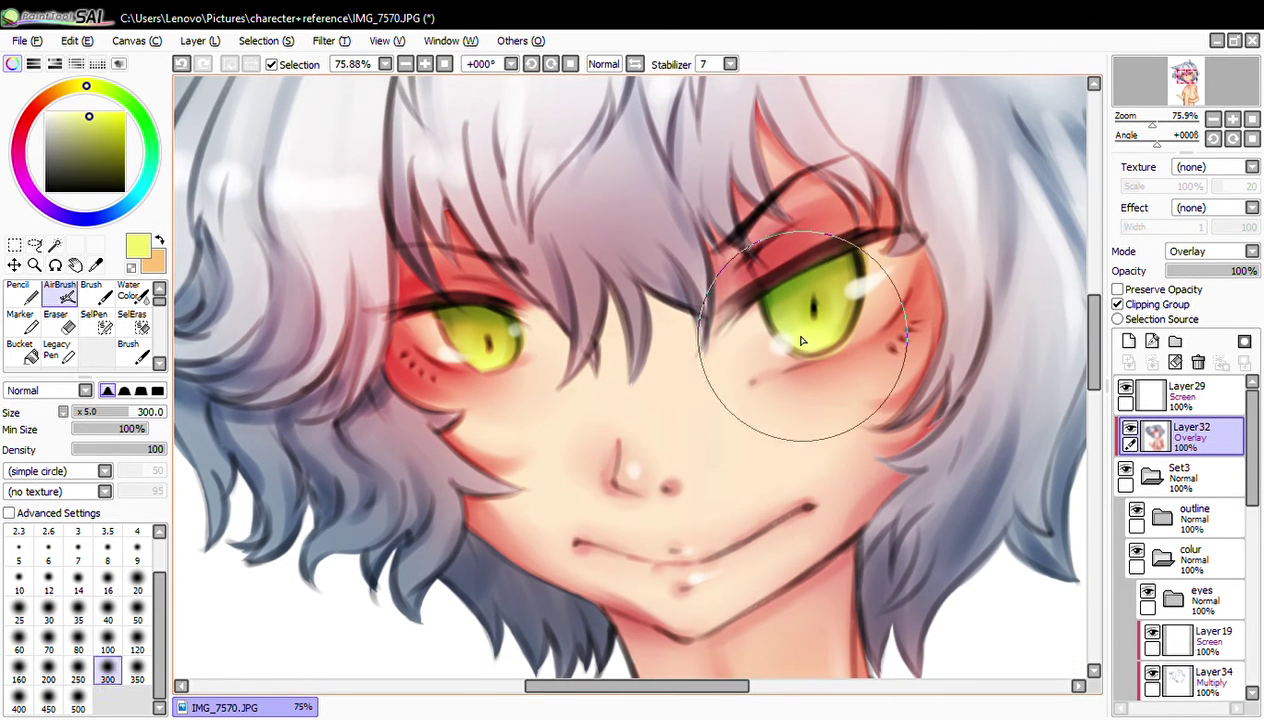
key("bracketleft")
key("bracketleft")
mouse_move(785, 300)
left_mouse_down()
mouse_move(808, 293)
mouse_move(784, 344)
mouse_move(754, 314)
left_mouse_up()
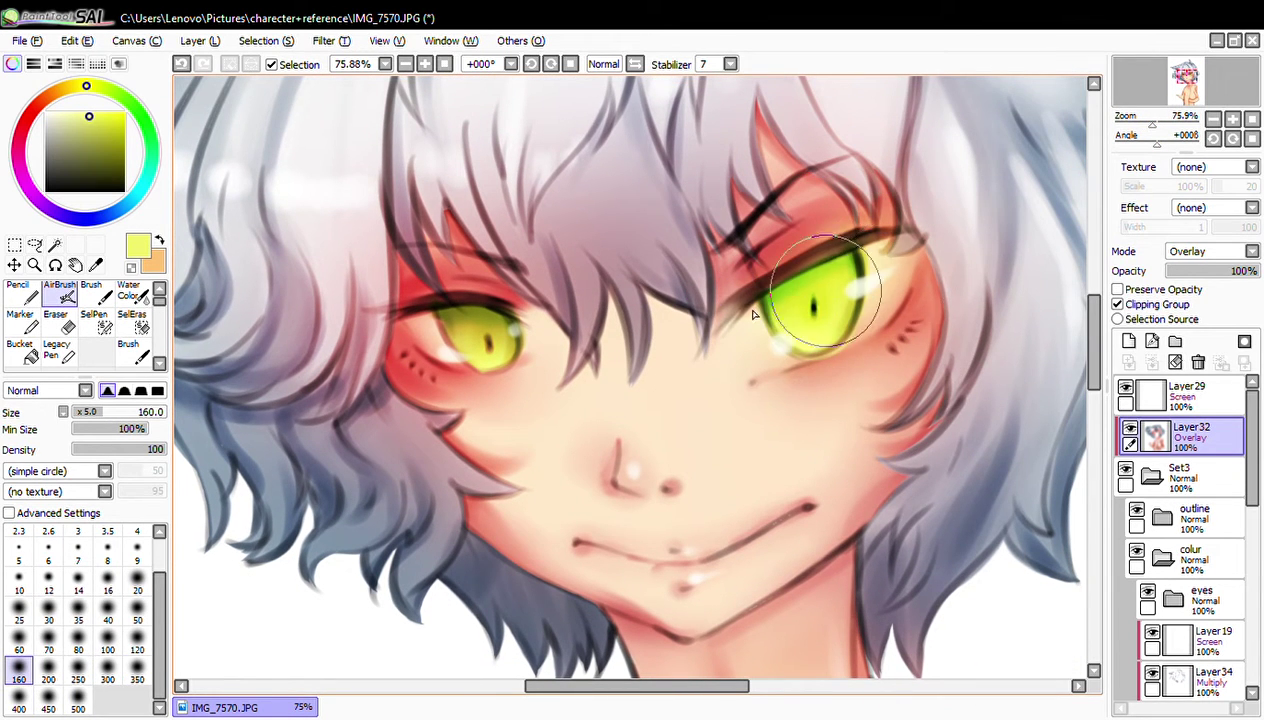
left_click_drag(424, 353, 538, 327)
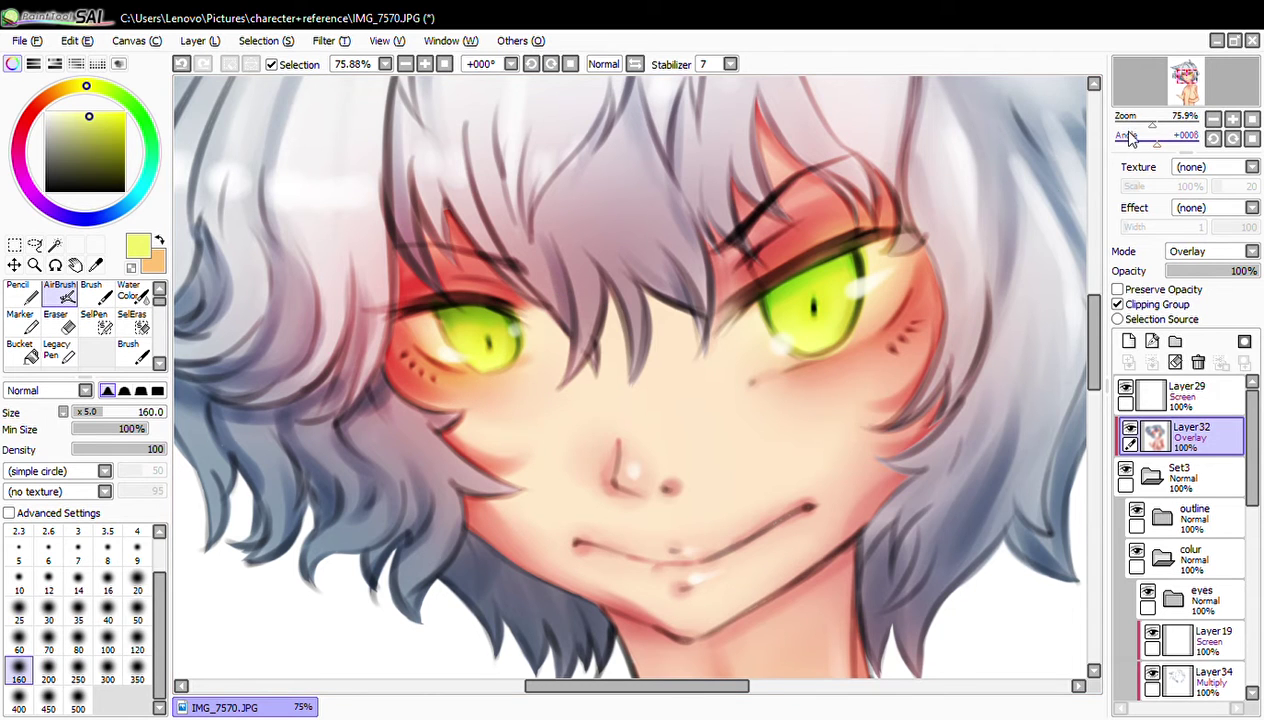
left_click_drag(1152, 125, 1138, 125)
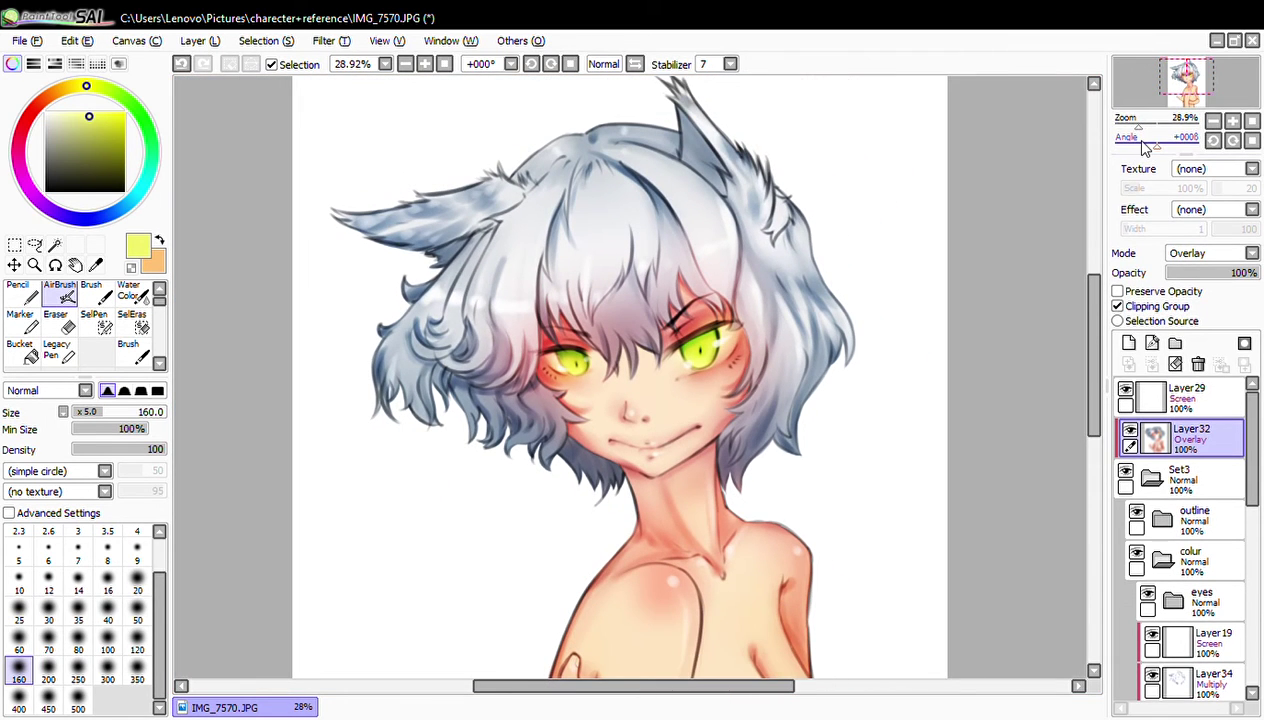
- Airbrush warm yellow-orange over both eyes, undoing the last right-eye stroke
left_click_drag(1142, 130, 1150, 131)
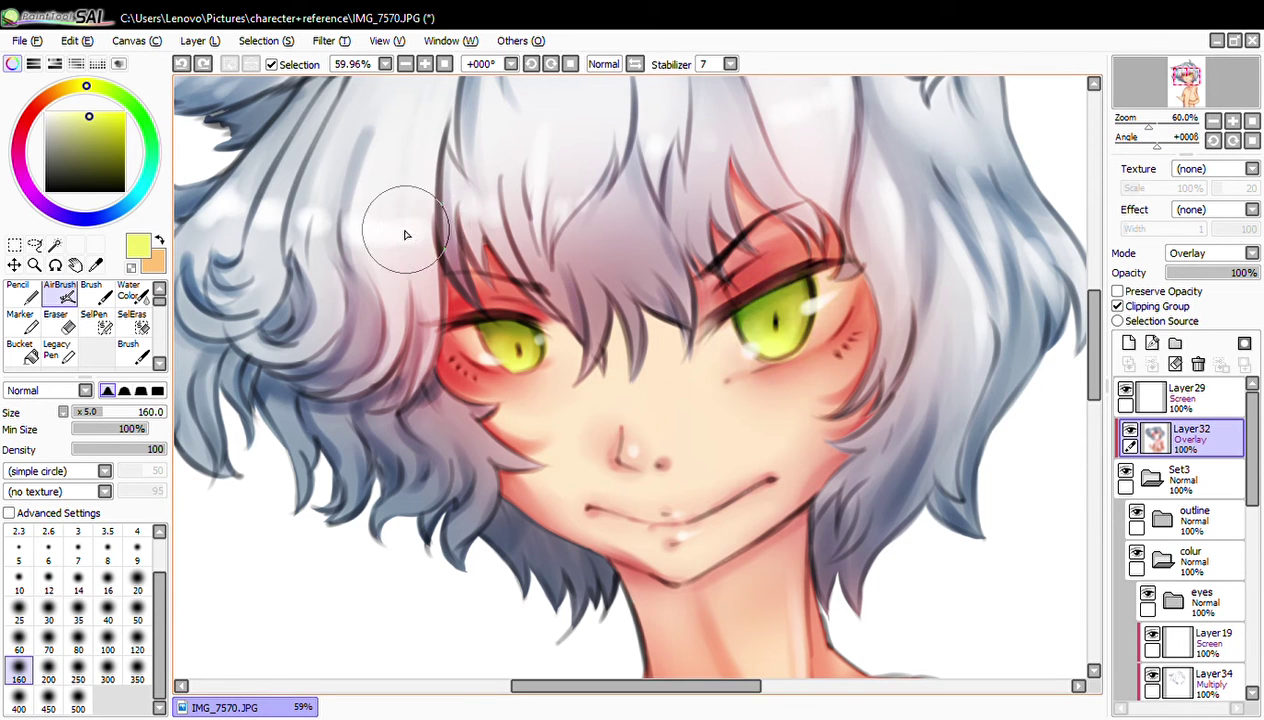
left_click(70, 88)
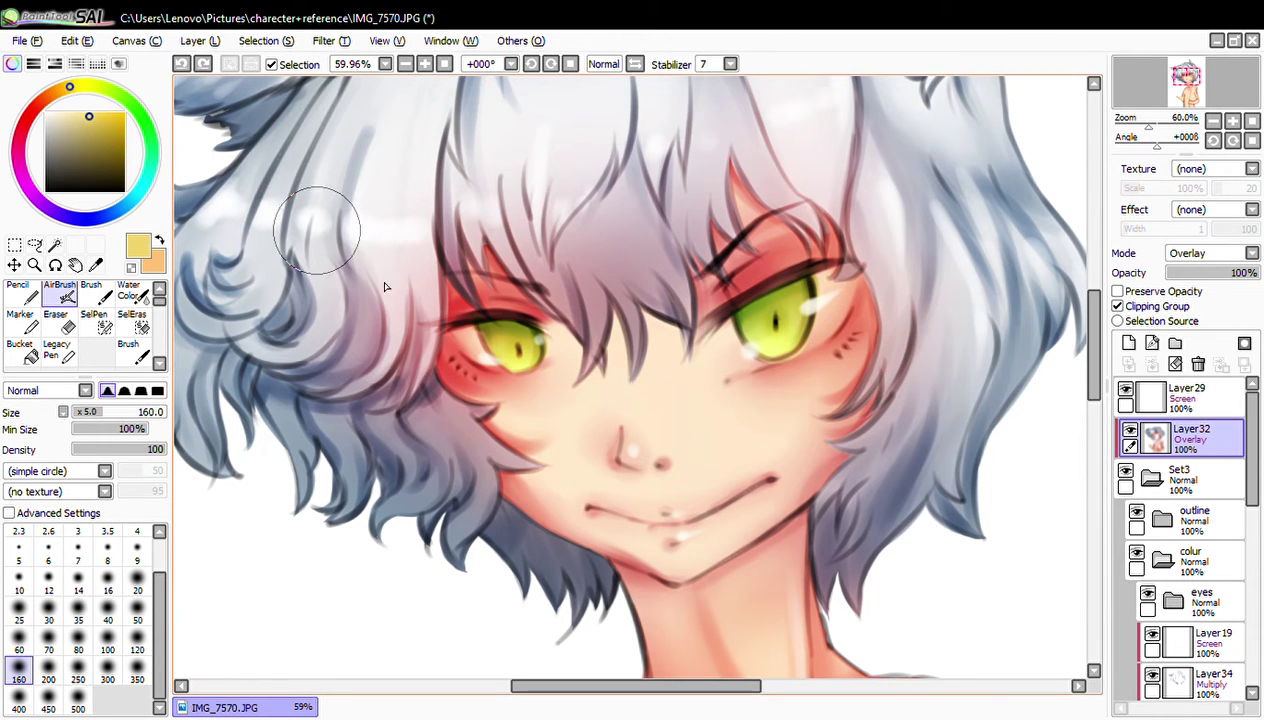
left_click_drag(465, 349, 575, 338)
mouse_move(765, 319)
left_mouse_down()
mouse_move(767, 345)
mouse_move(775, 320)
mouse_move(940, 263)
left_mouse_up()
key("ctrl+z")
- Return the canvas upright, recentre on the face and shift the colour toward orange
mouse_move(1148, 122)
left_mouse_down()
mouse_move(1134, 140)
mouse_move(1146, 128)
left_mouse_up()
left_click_drag(900, 327, 857, 305)
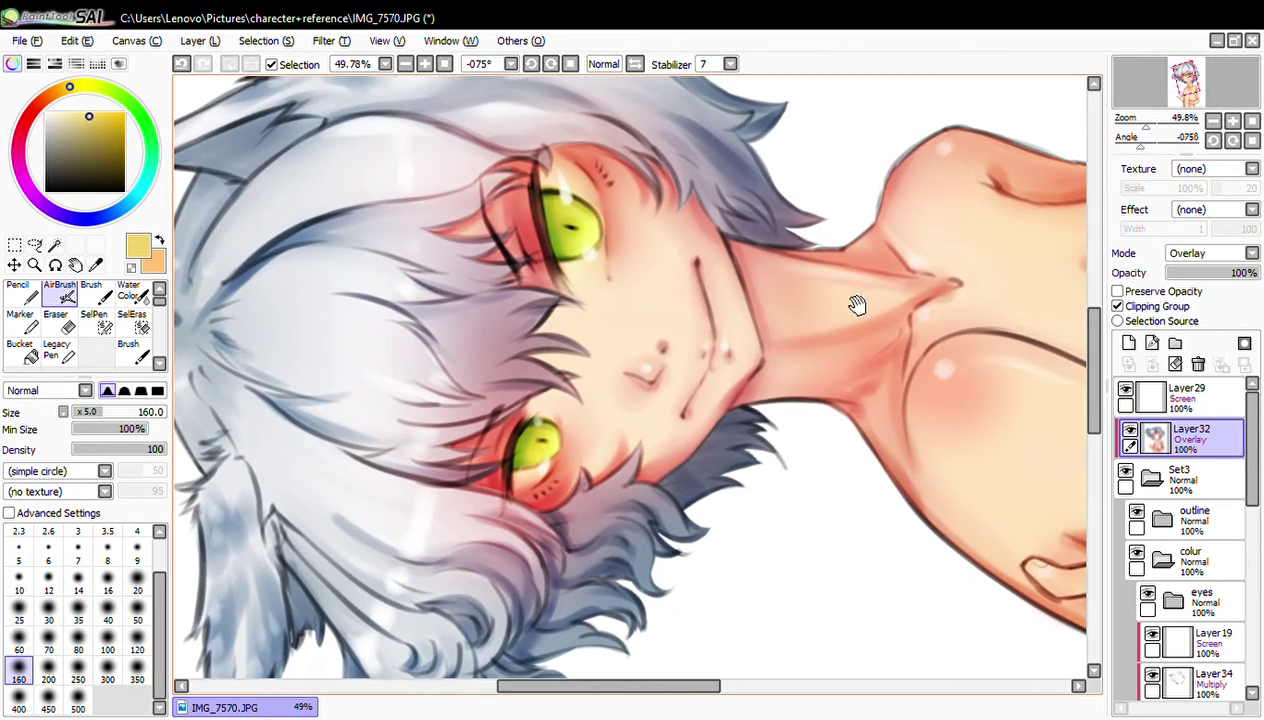
left_click(1232, 141)
left_click_drag(851, 257, 843, 217)
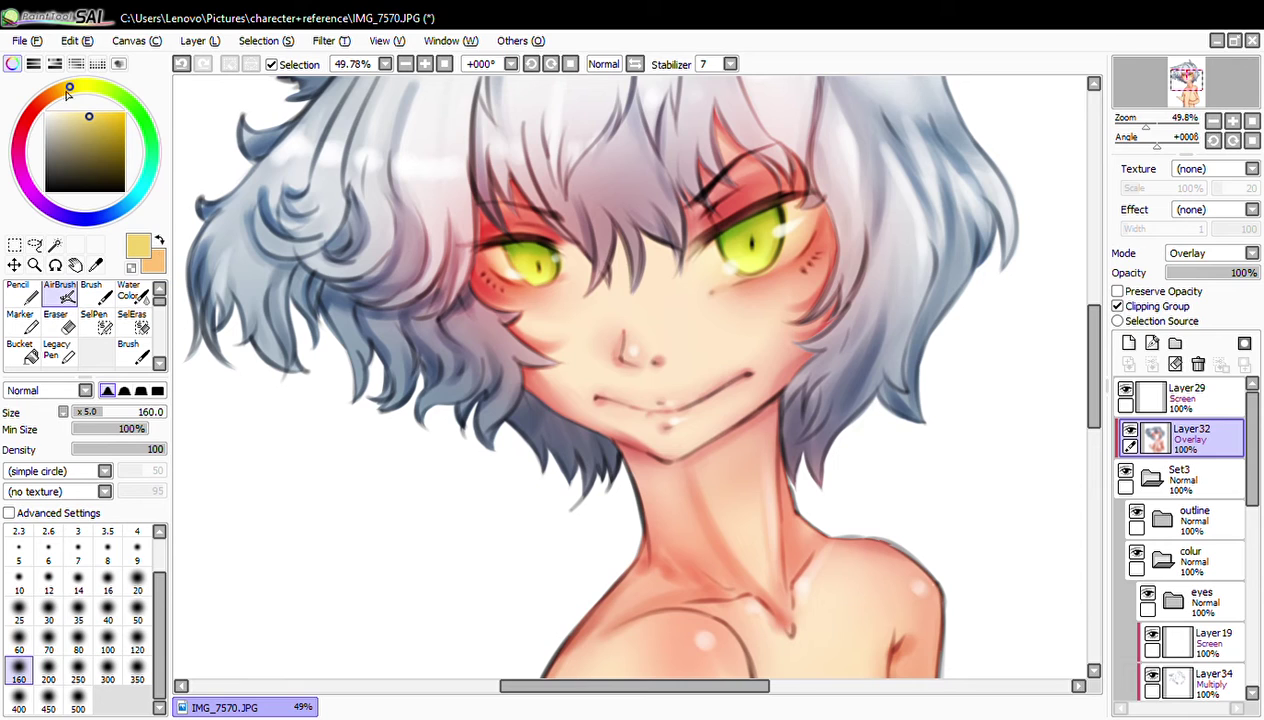
left_click_drag(69, 89, 56, 93)
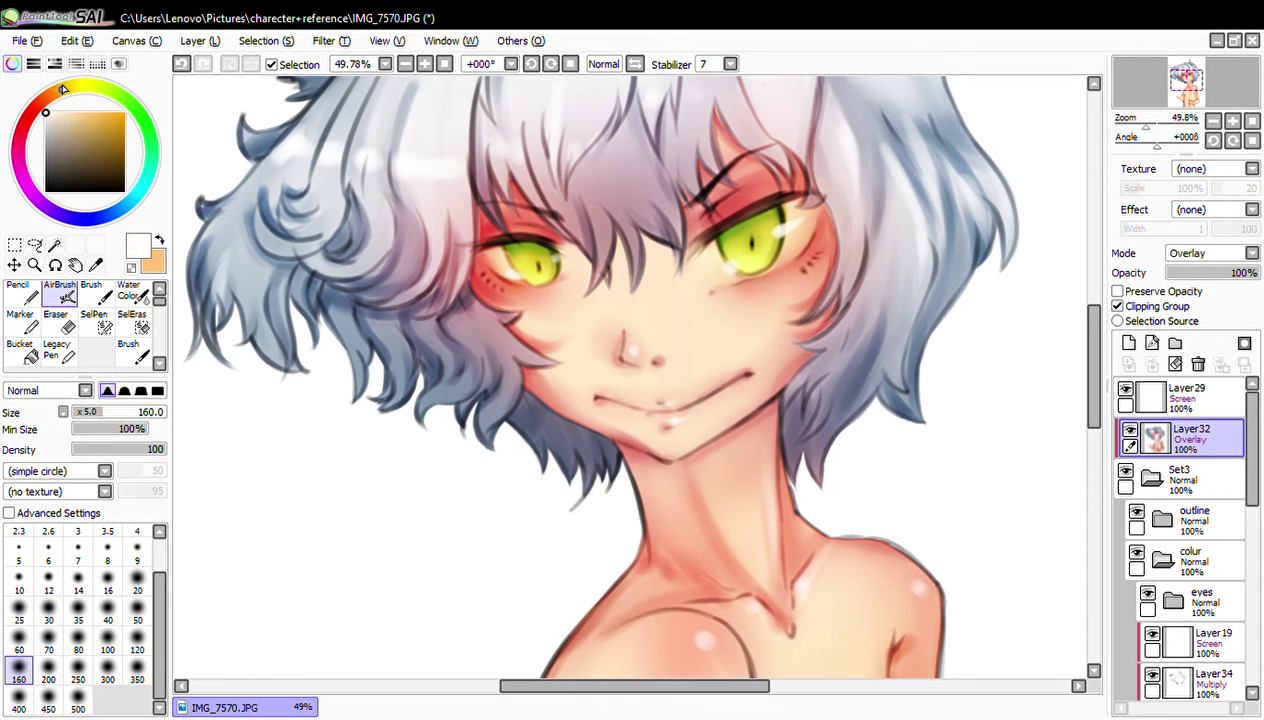
- Enlarge the AirBrush to 250 and highlight the mouth, lower lip and chin
key("bracketright")
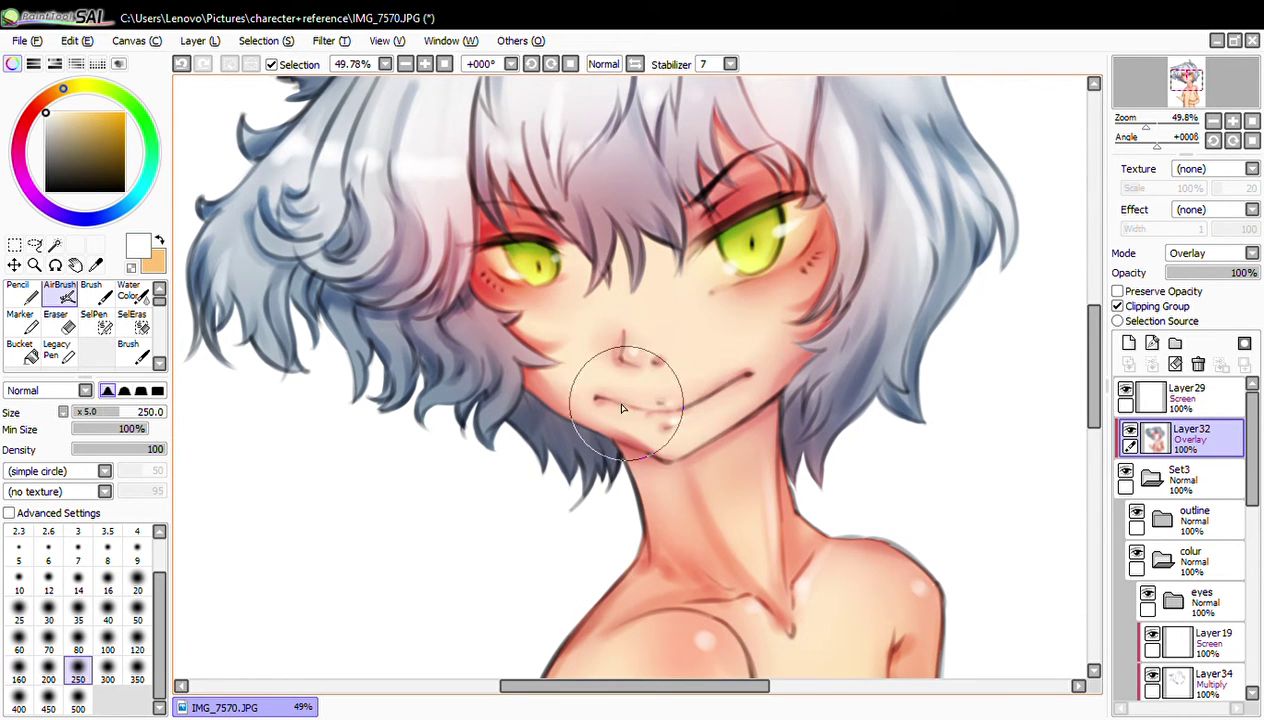
key("bracketright")
left_click_drag(671, 390, 746, 386)
key("ctrl+z")
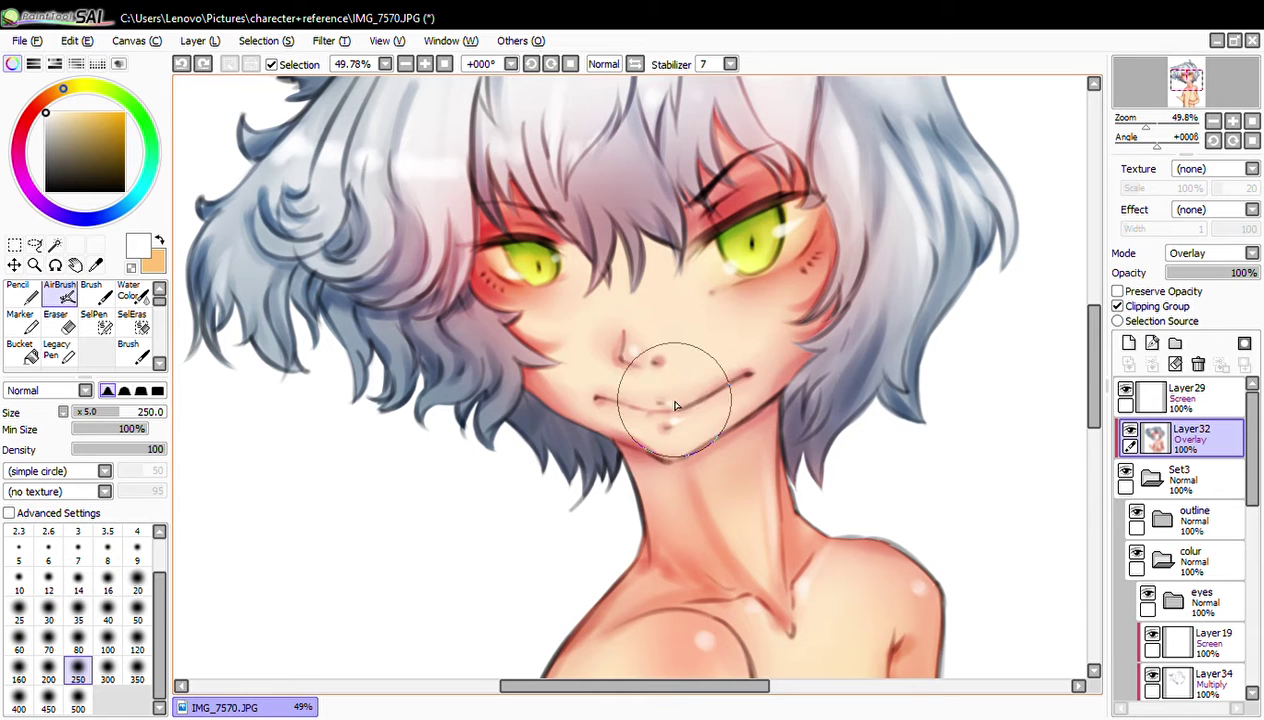
left_click_drag(653, 416, 740, 385)
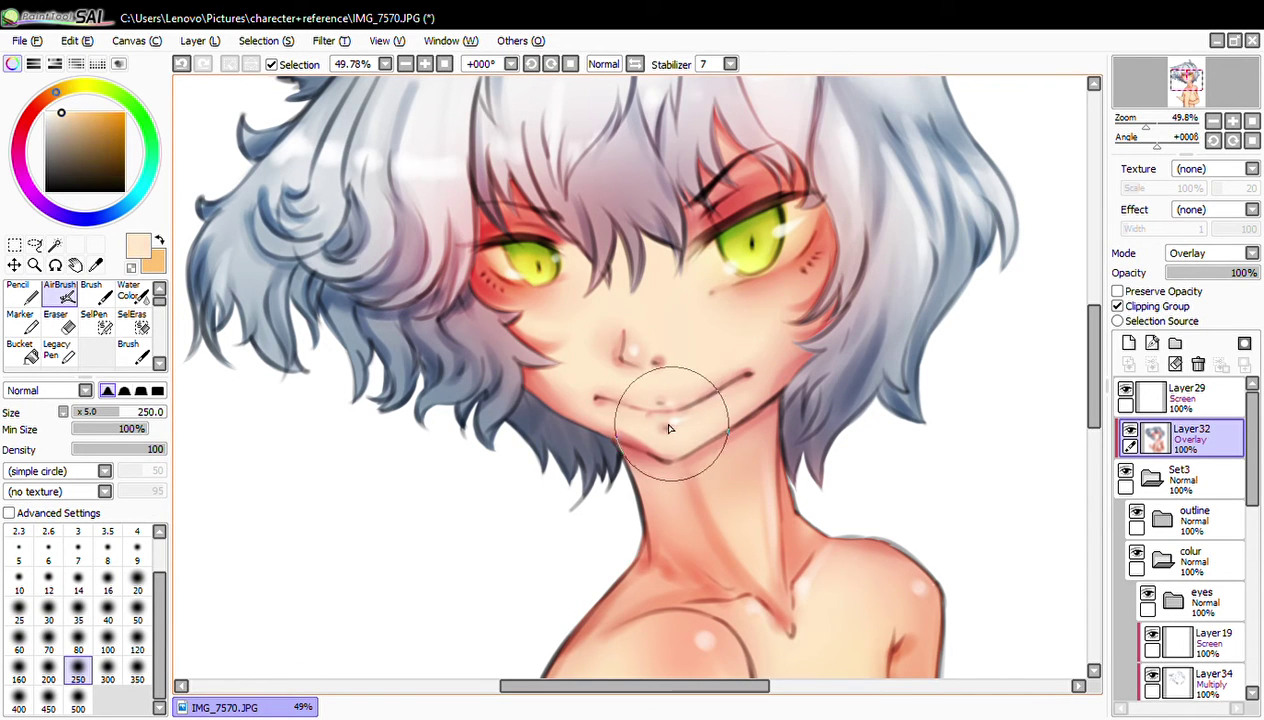
left_click_drag(666, 421, 720, 386)
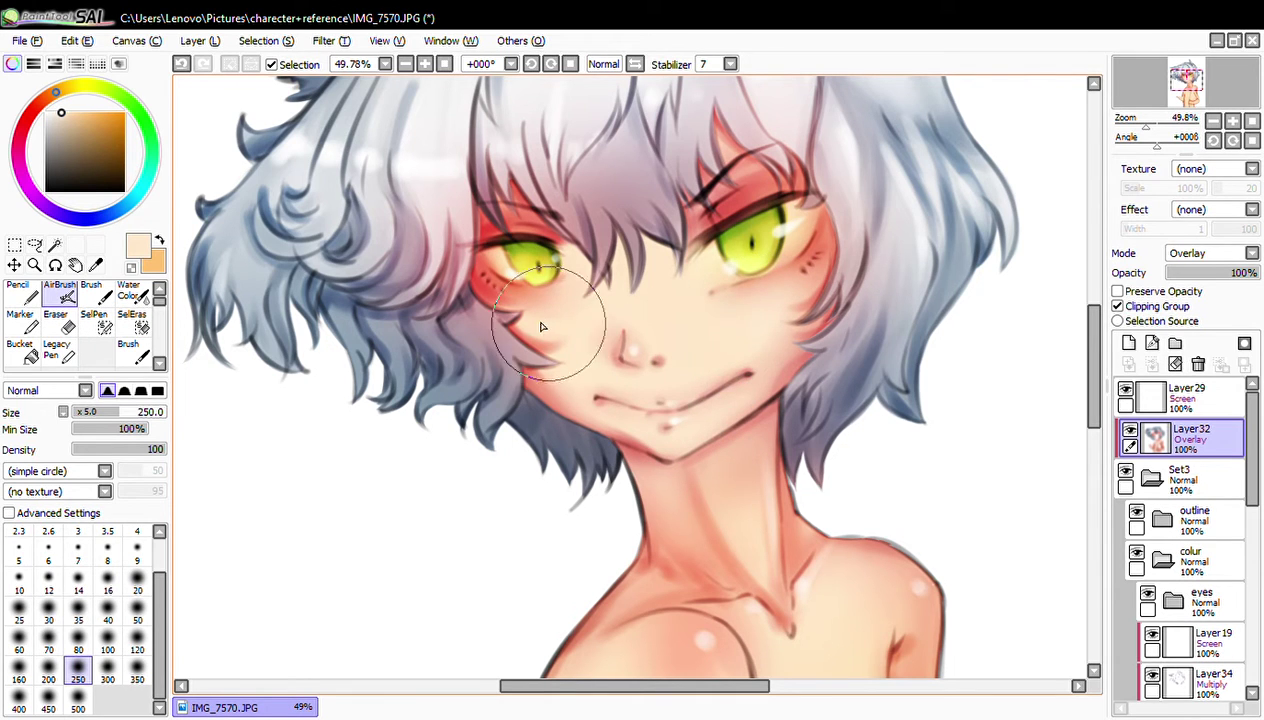
- Choose red as the paint colour with the Brush tool, then zoom out to the whole head
left_click(1171, 127)
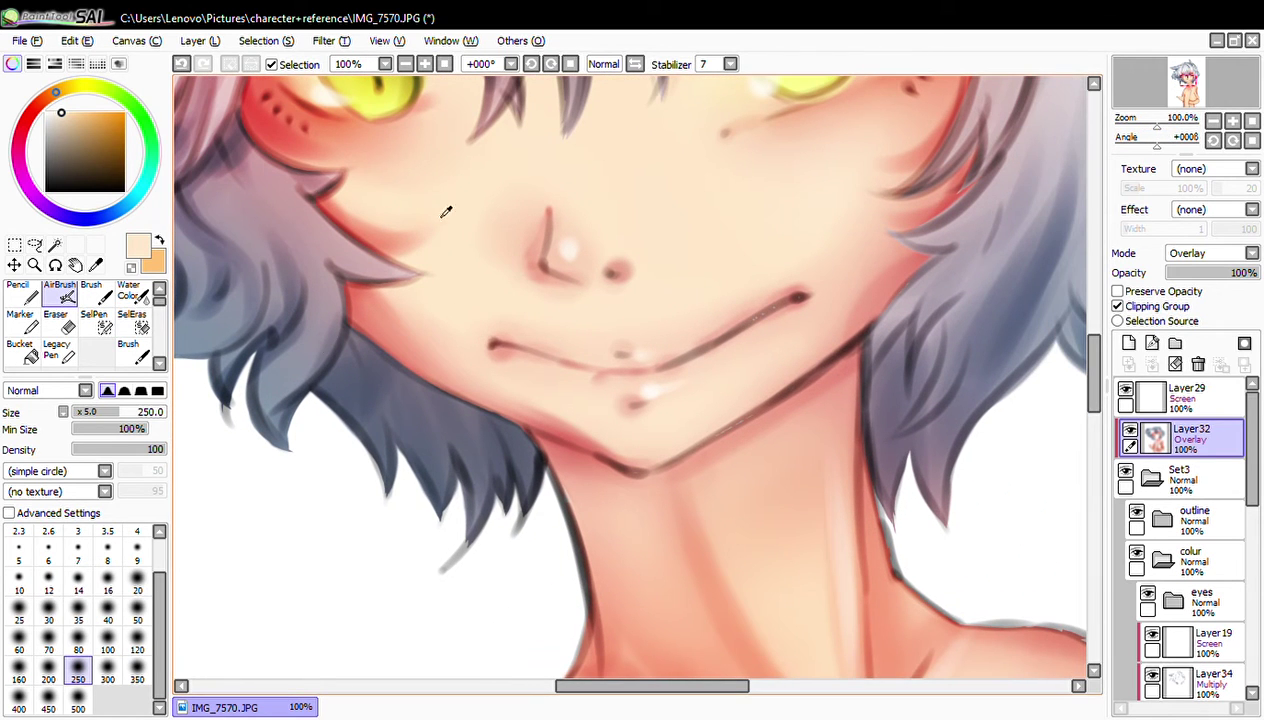
left_click(290, 147, "alt")
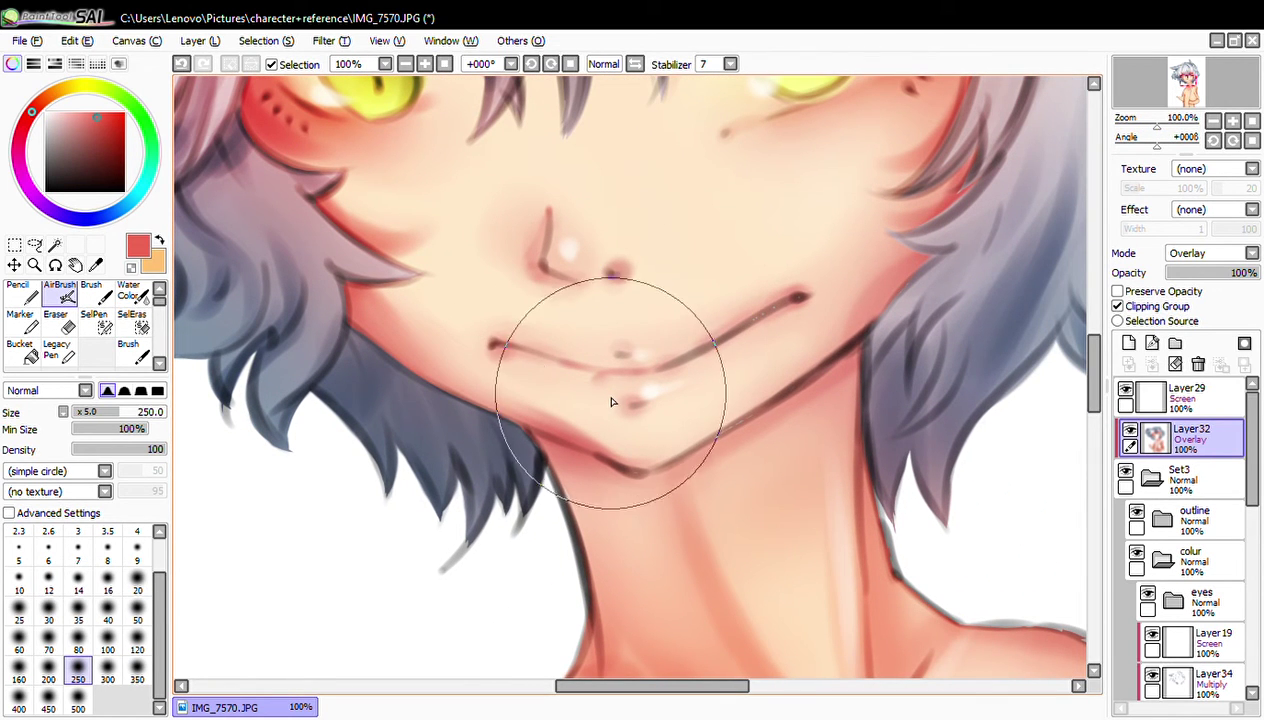
key("b")
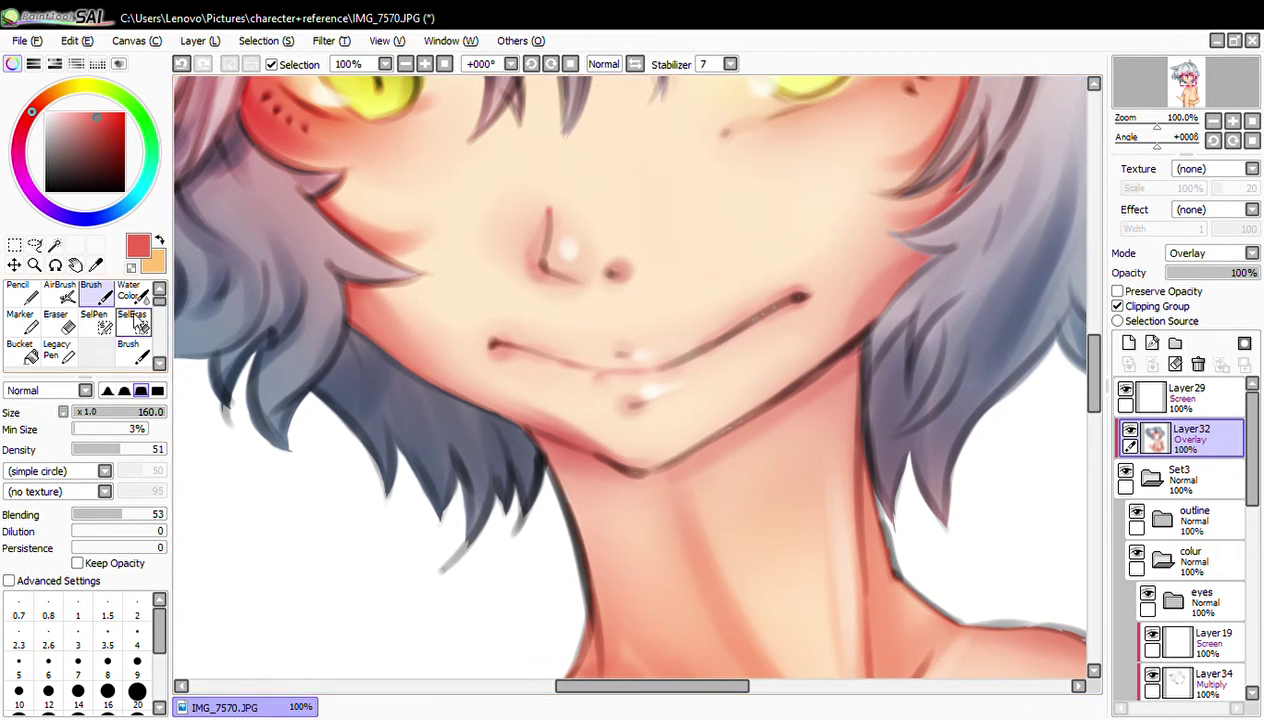
scroll(760, 279, "down", 2)
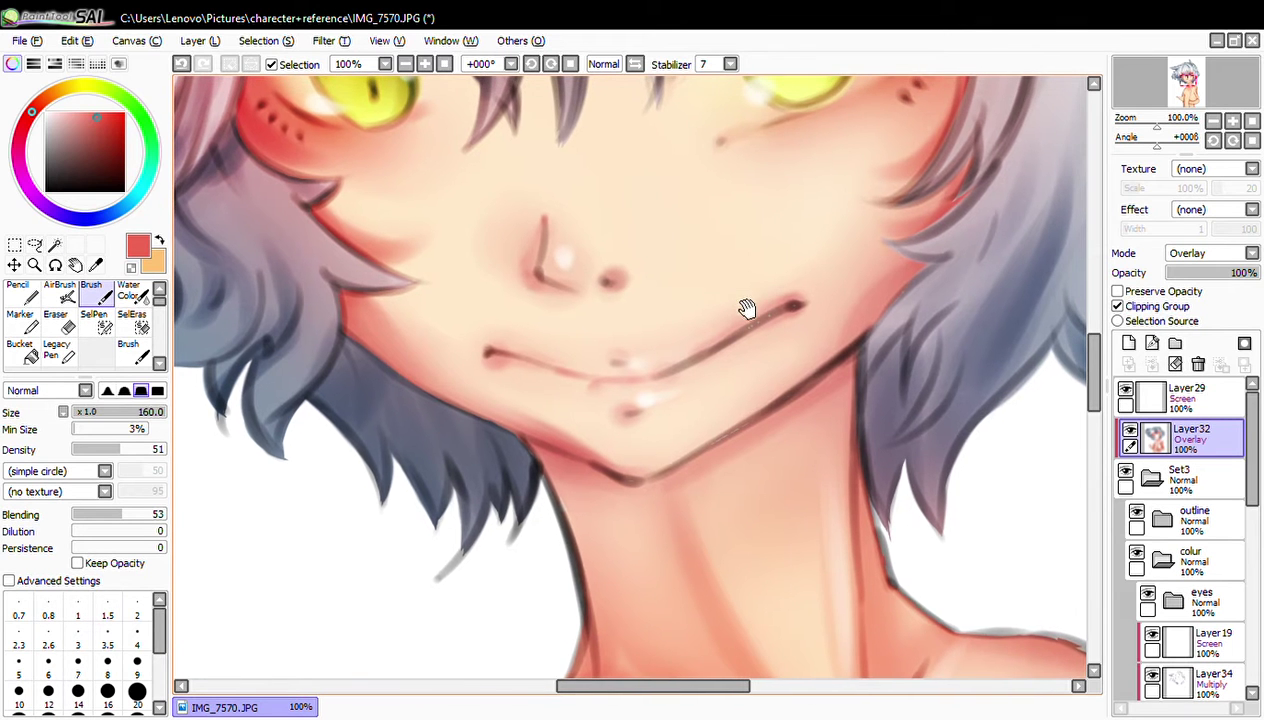
left_click_drag(1157, 125, 1124, 145)
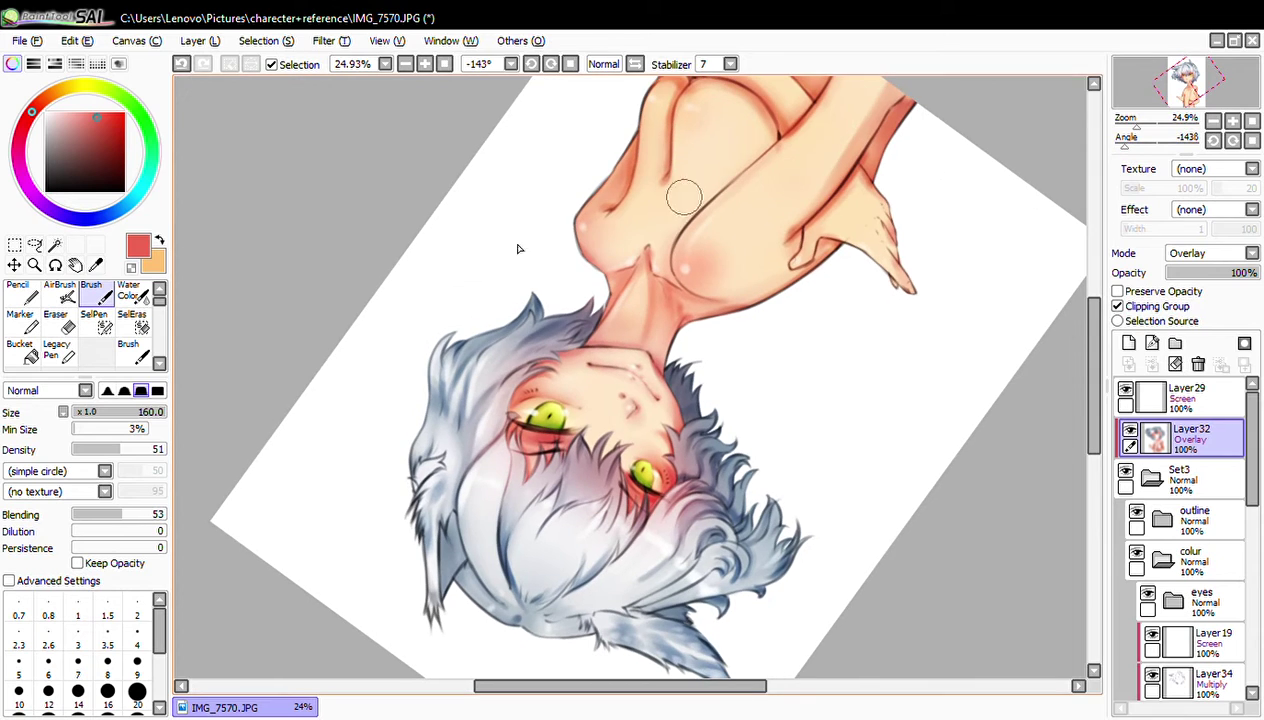
- Try watercolour, then return to the AirBrush at size 400 with the canvas upright
left_click(126, 294)
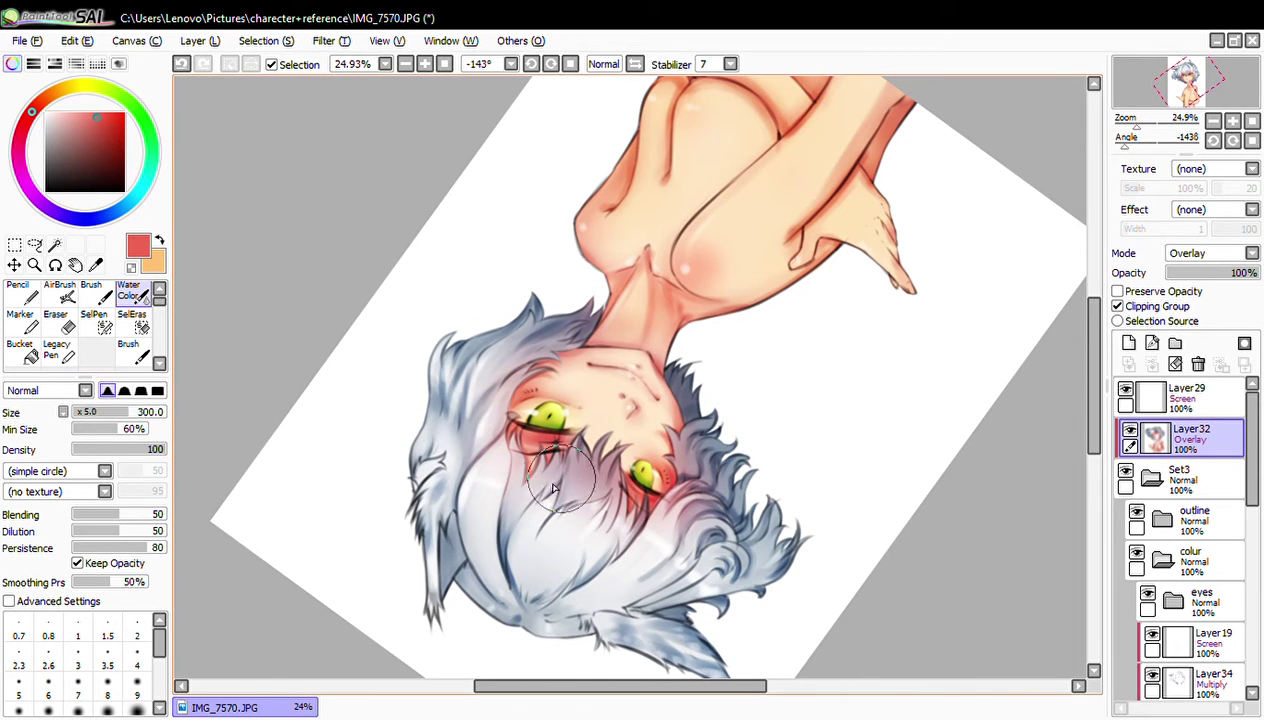
key("bracketright")
key("bracketright")
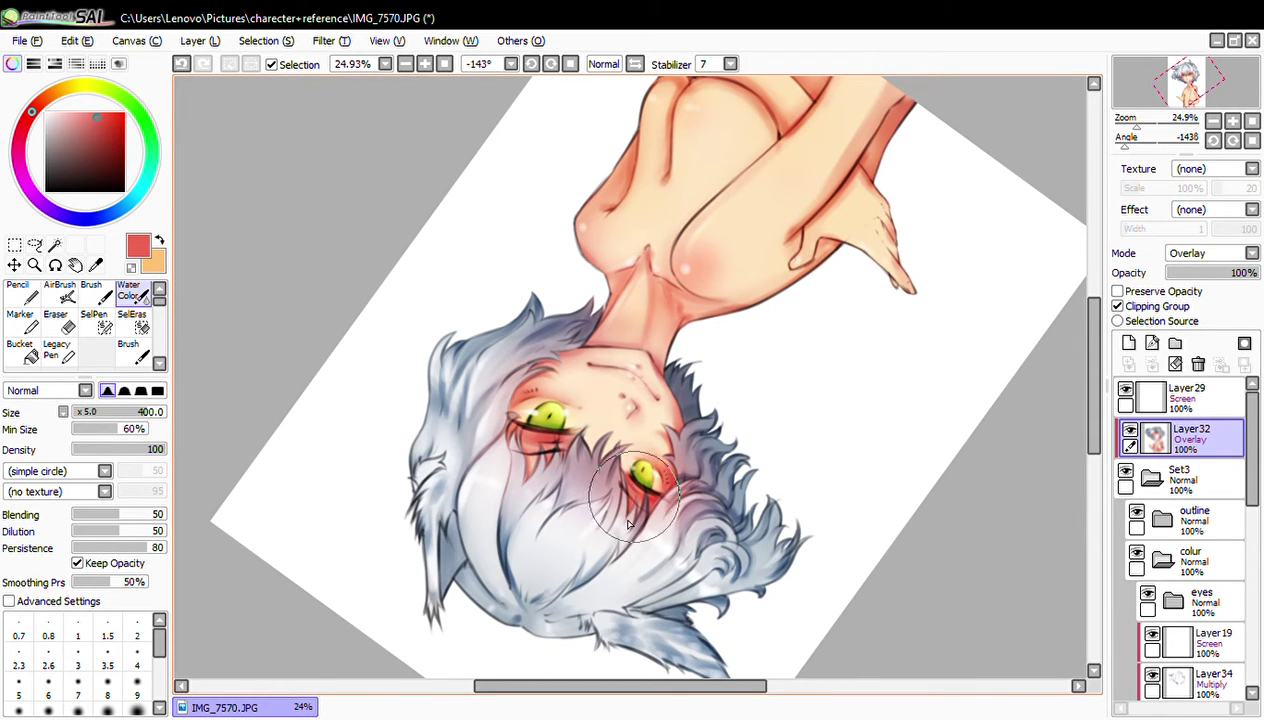
left_click(1220, 140)
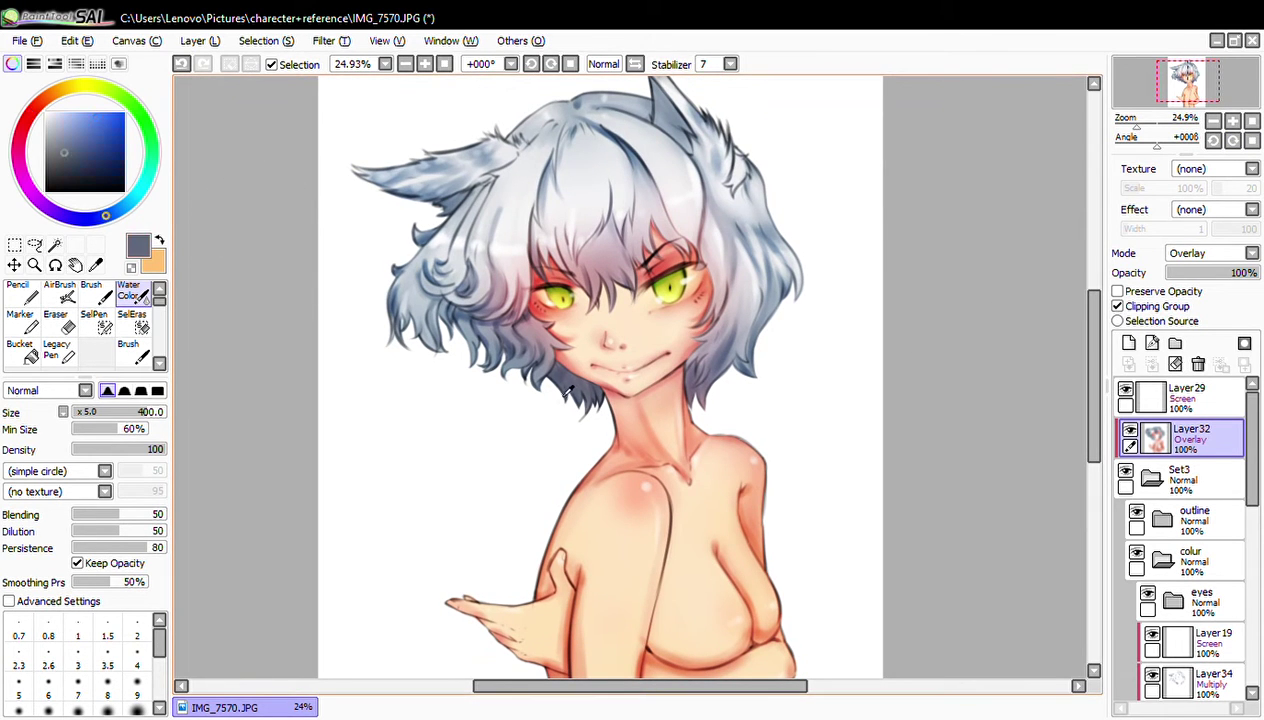
left_click(93, 318)
left_click(60, 292)
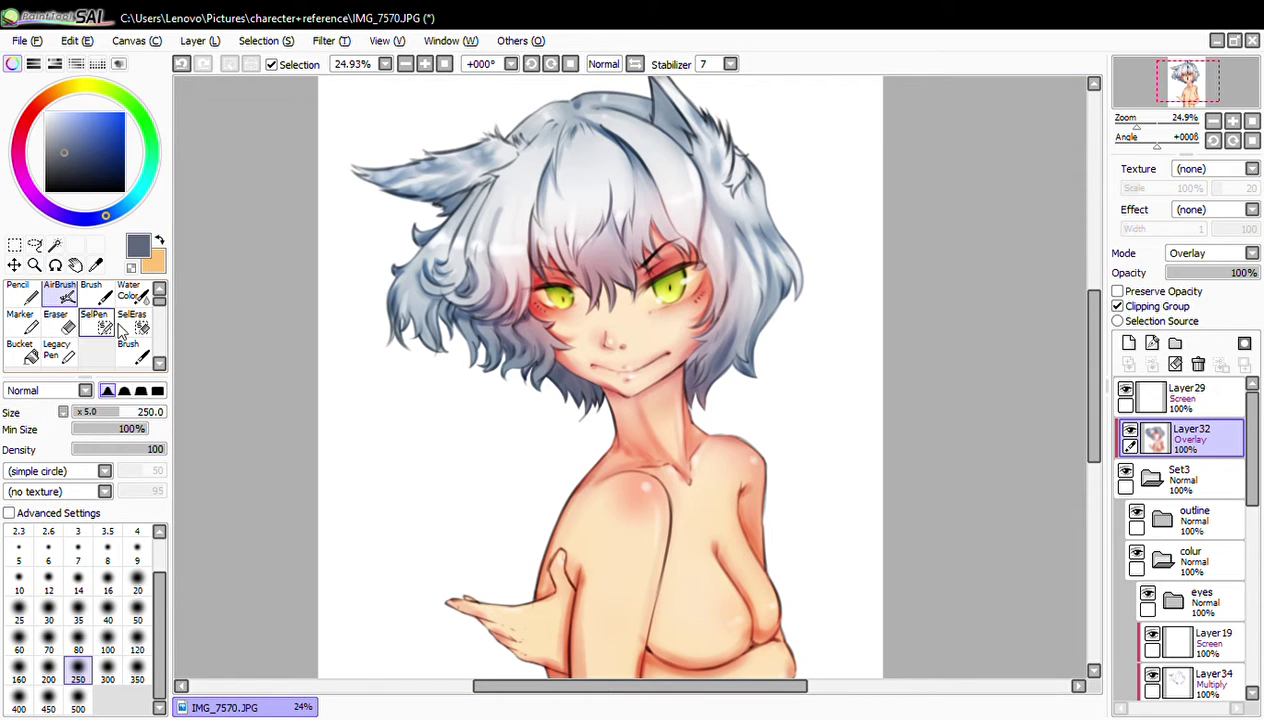
key("bracketright")
key("bracketright")
key("bracketright")
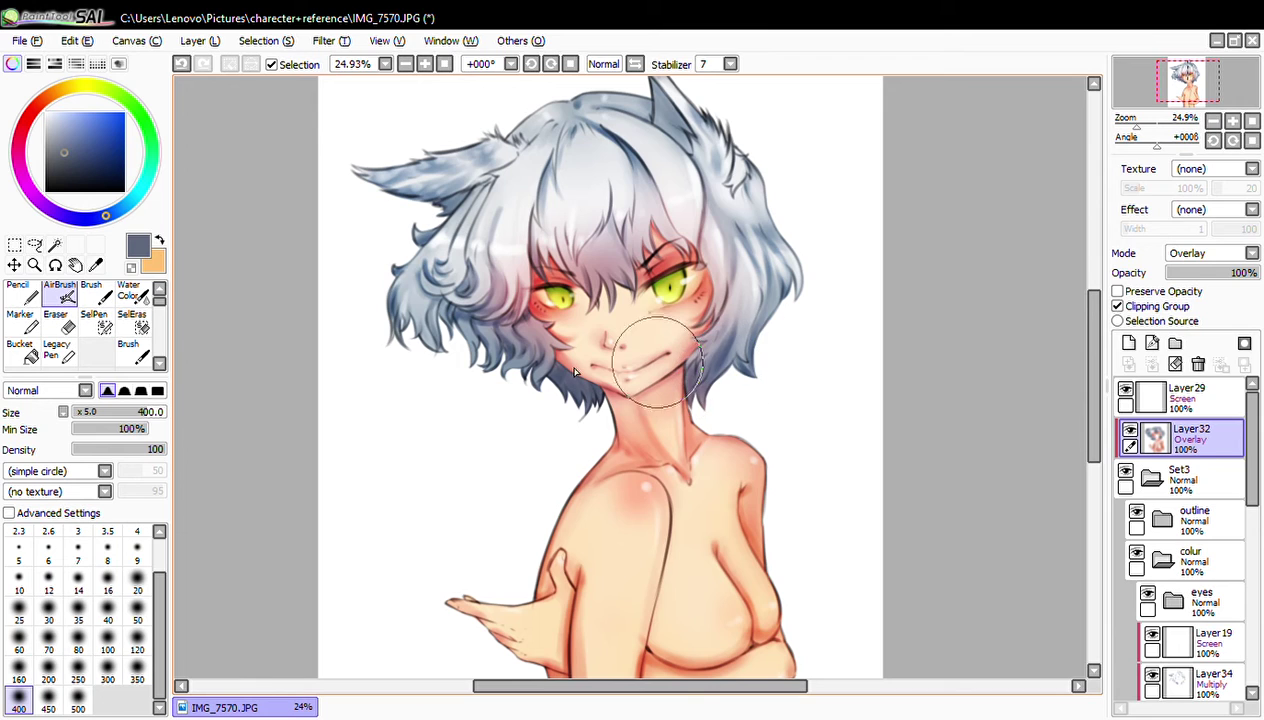
- Airbrush pale light-blue highlights on the top hair and left ear, then mirror-check the drawing
left_click(419, 307, "alt")
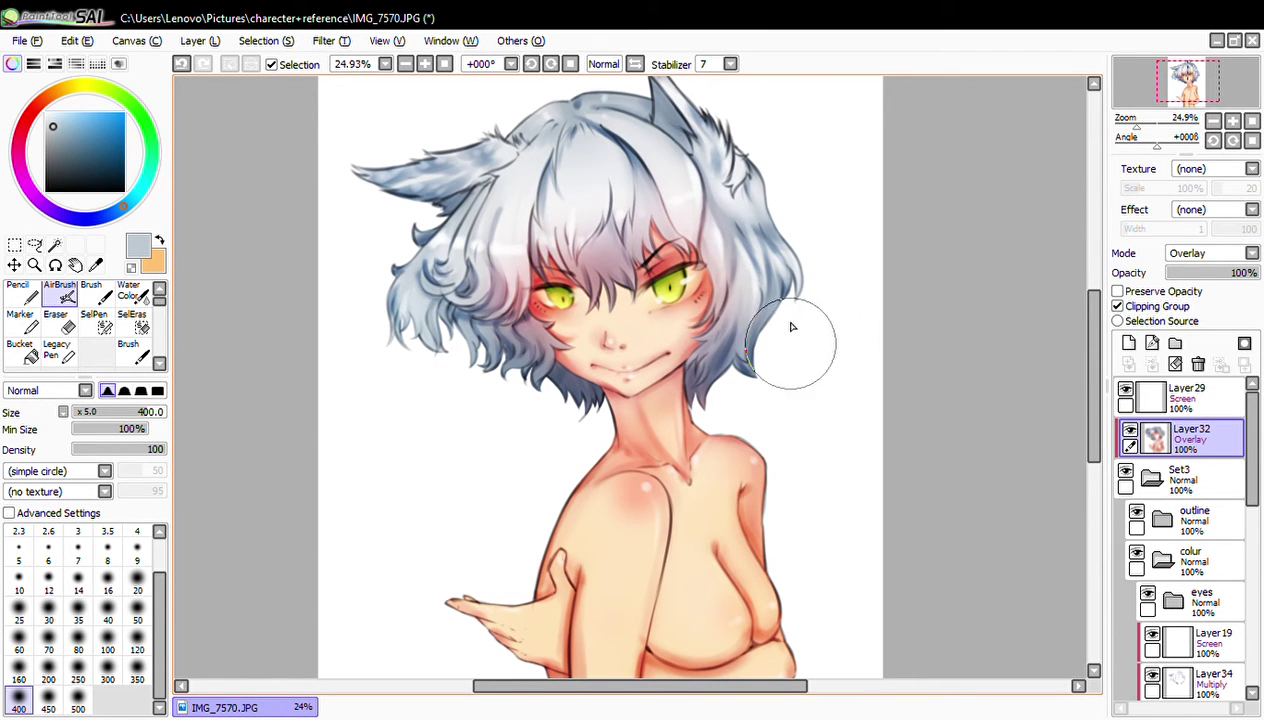
left_click_drag(757, 320, 818, 282)
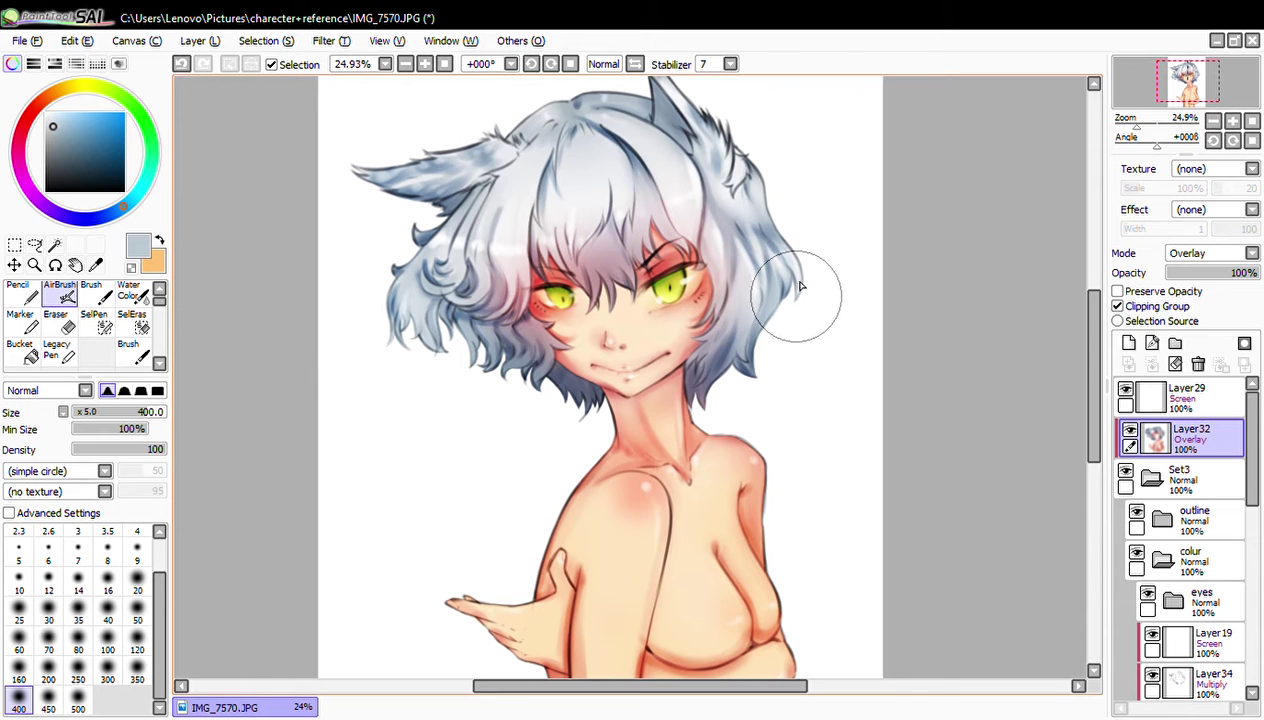
key("ctrl+z")
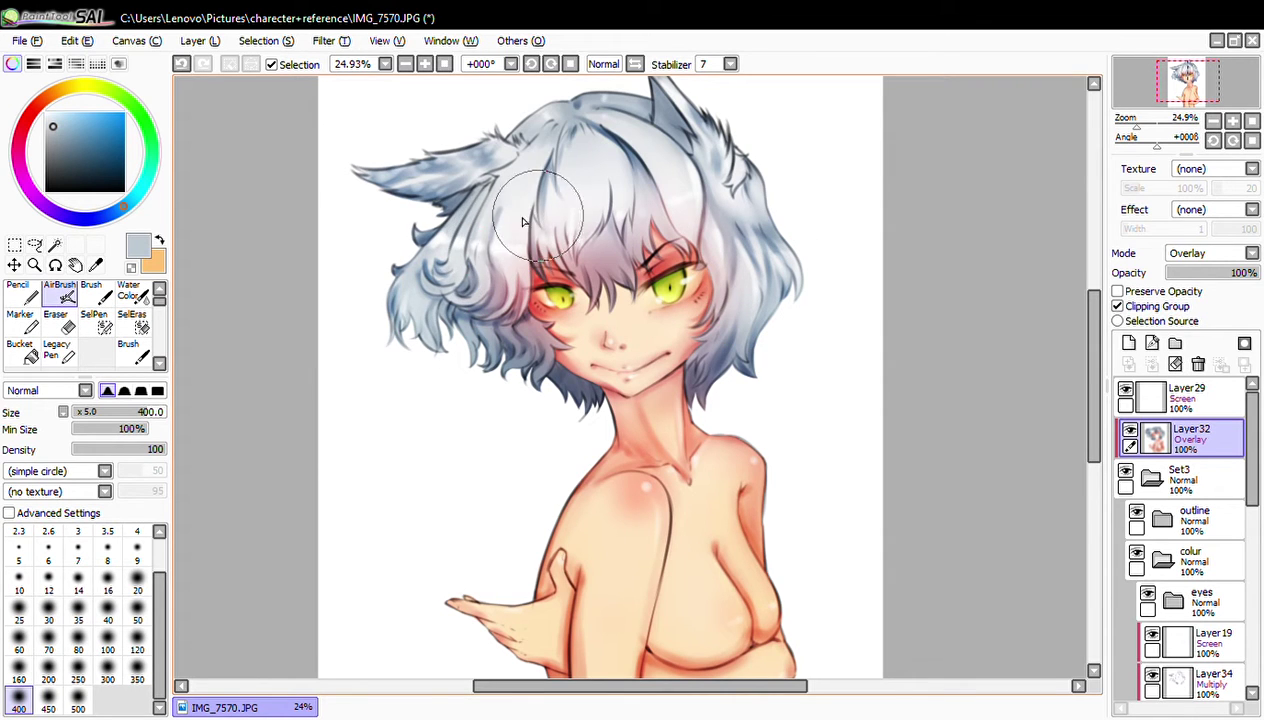
left_click_drag(335, 183, 367, 200)
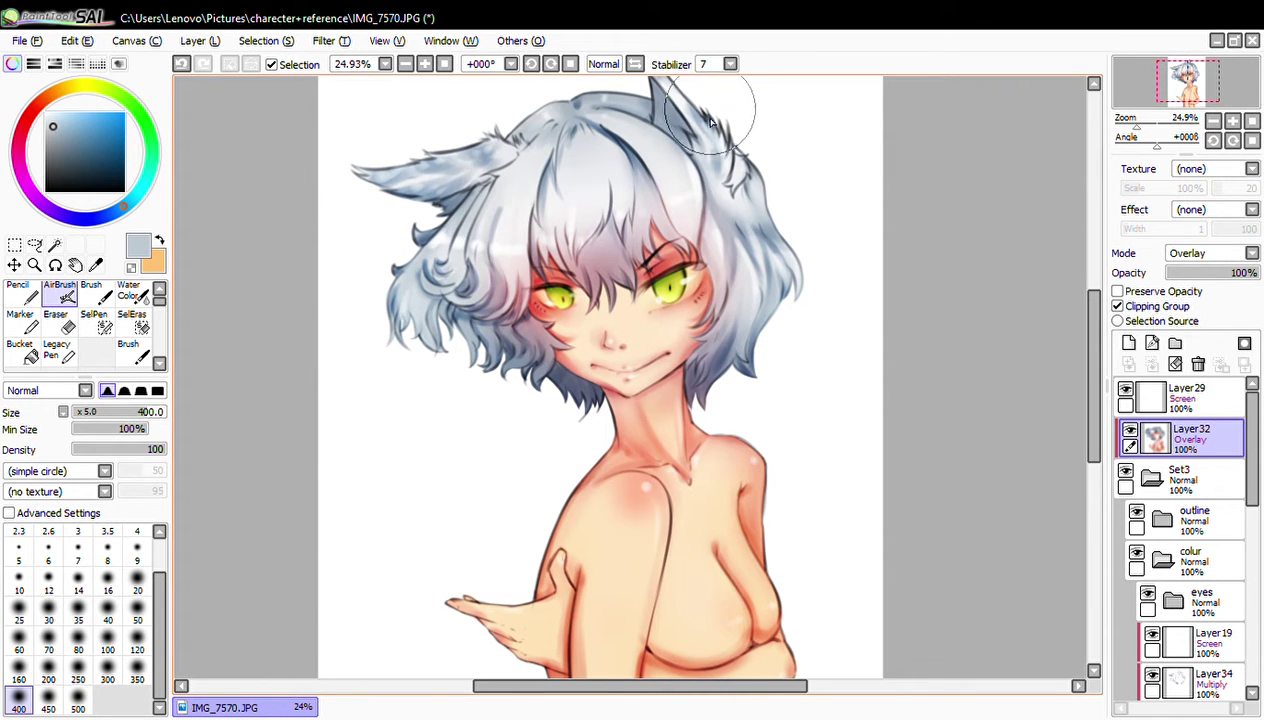
left_click_drag(853, 192, 849, 193)
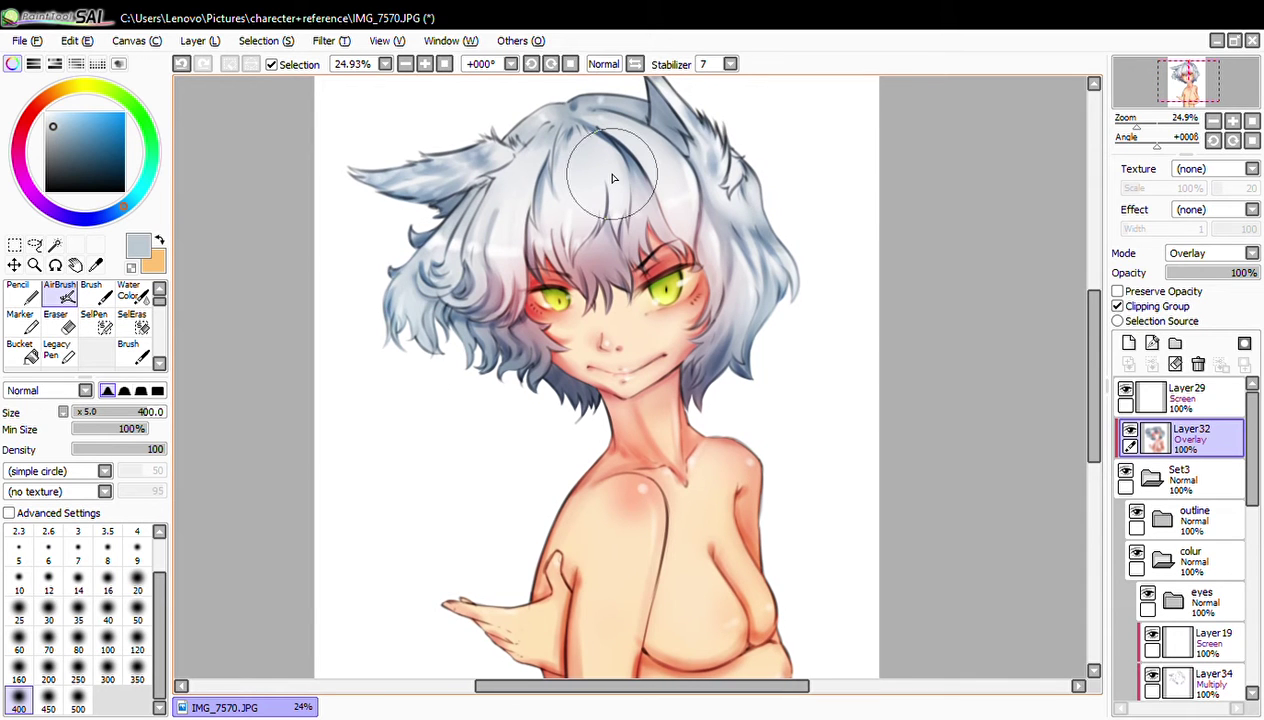
left_click_drag(613, 178, 654, 234)
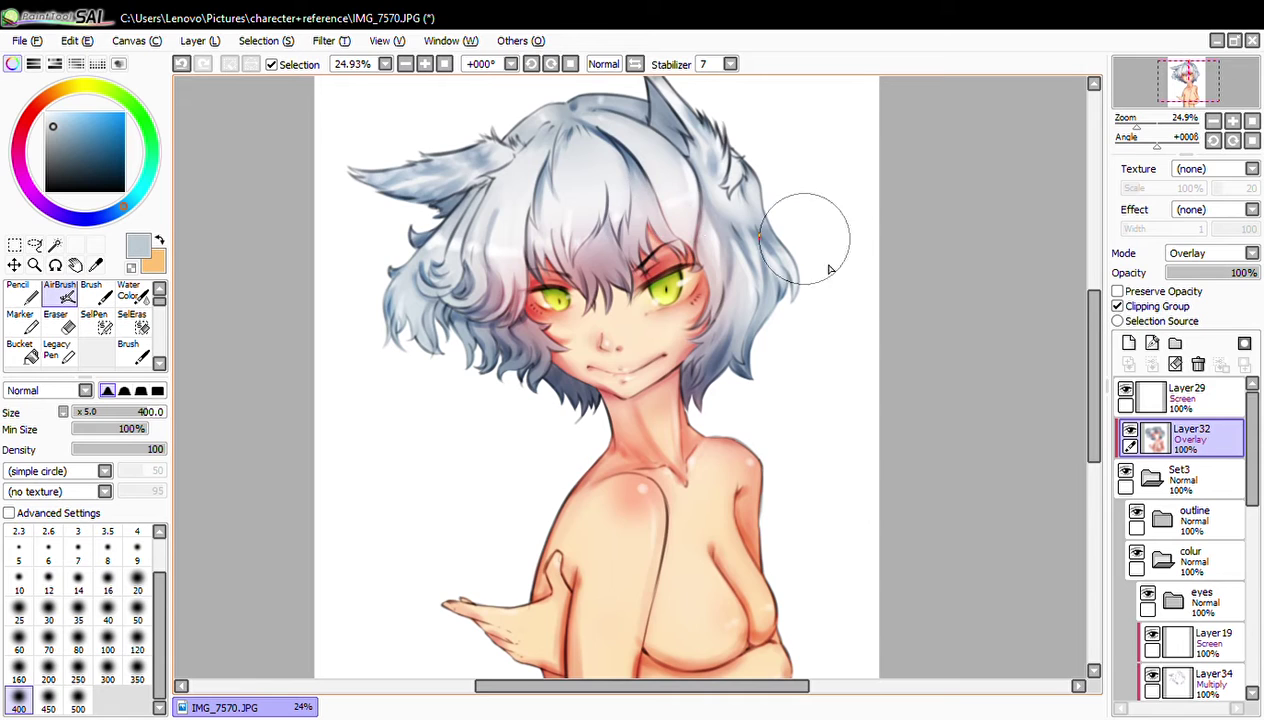
left_click_drag(884, 266, 912, 247)
key("h")
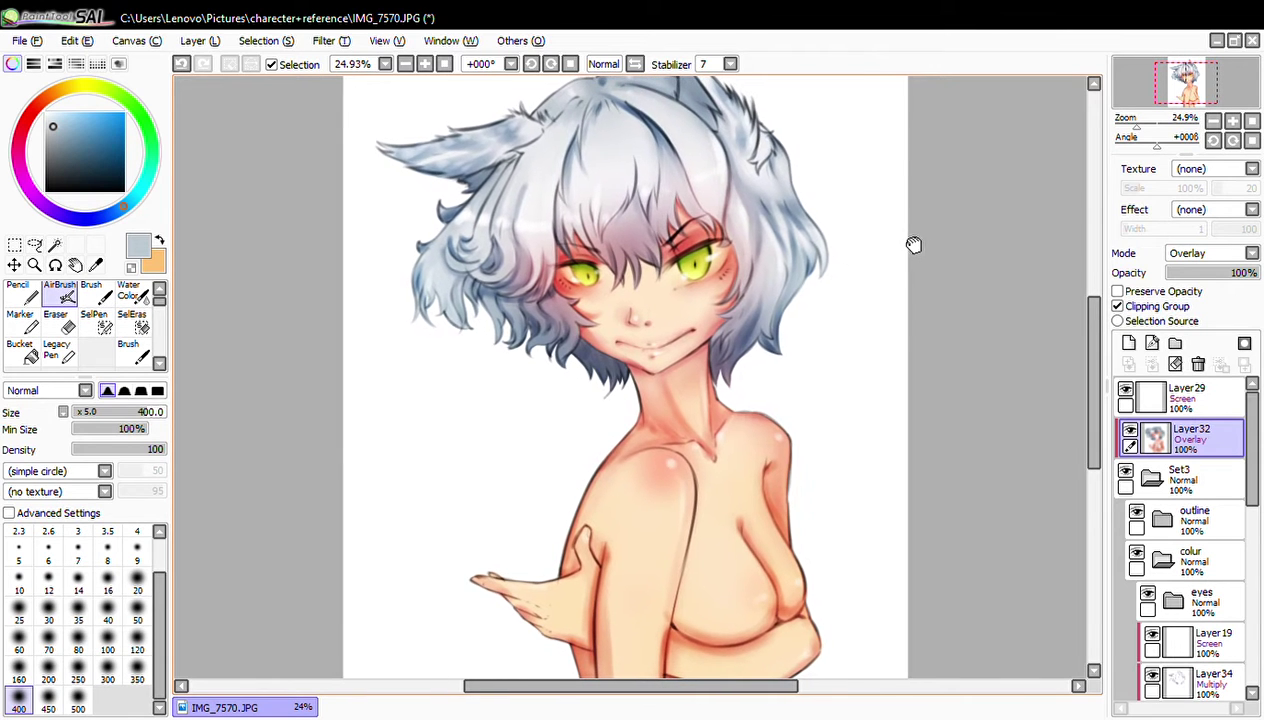
key("h")
key("h")
key("h")
- Pick a light grey and airbrush pale highlights on both side hair areas, ears and crown
left_click(465, 224, "alt")
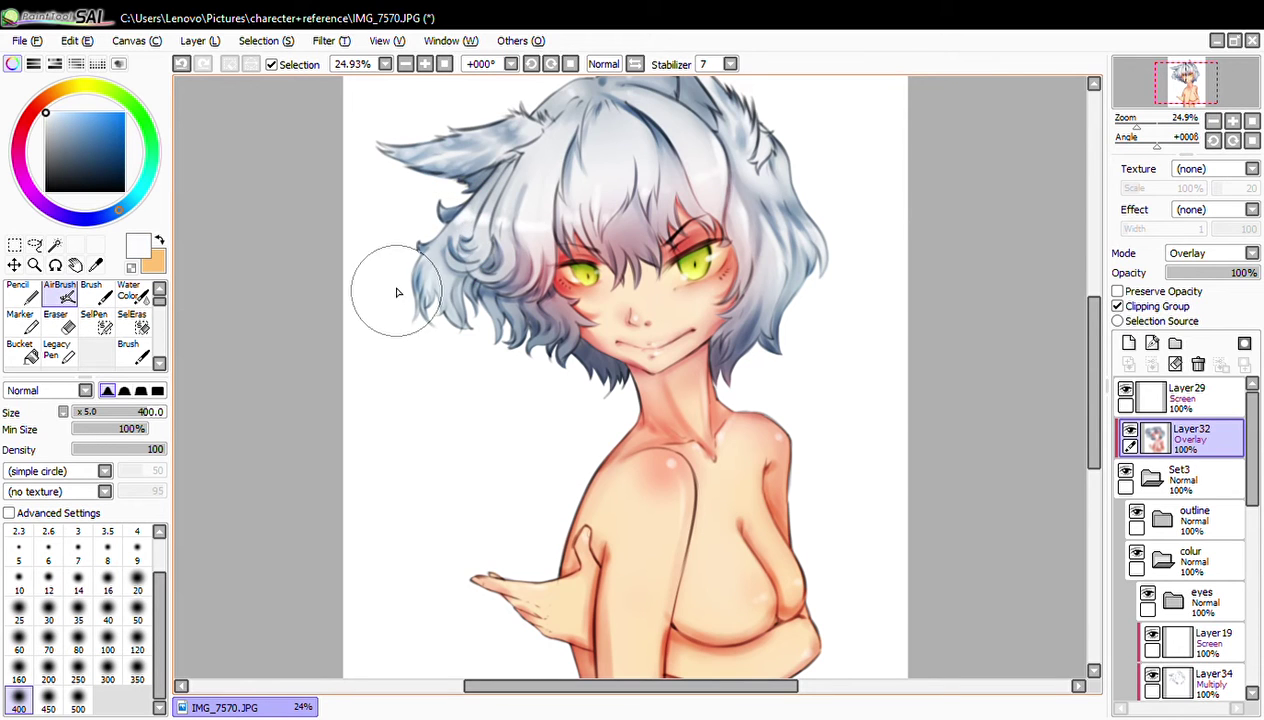
left_click(807, 247, "alt")
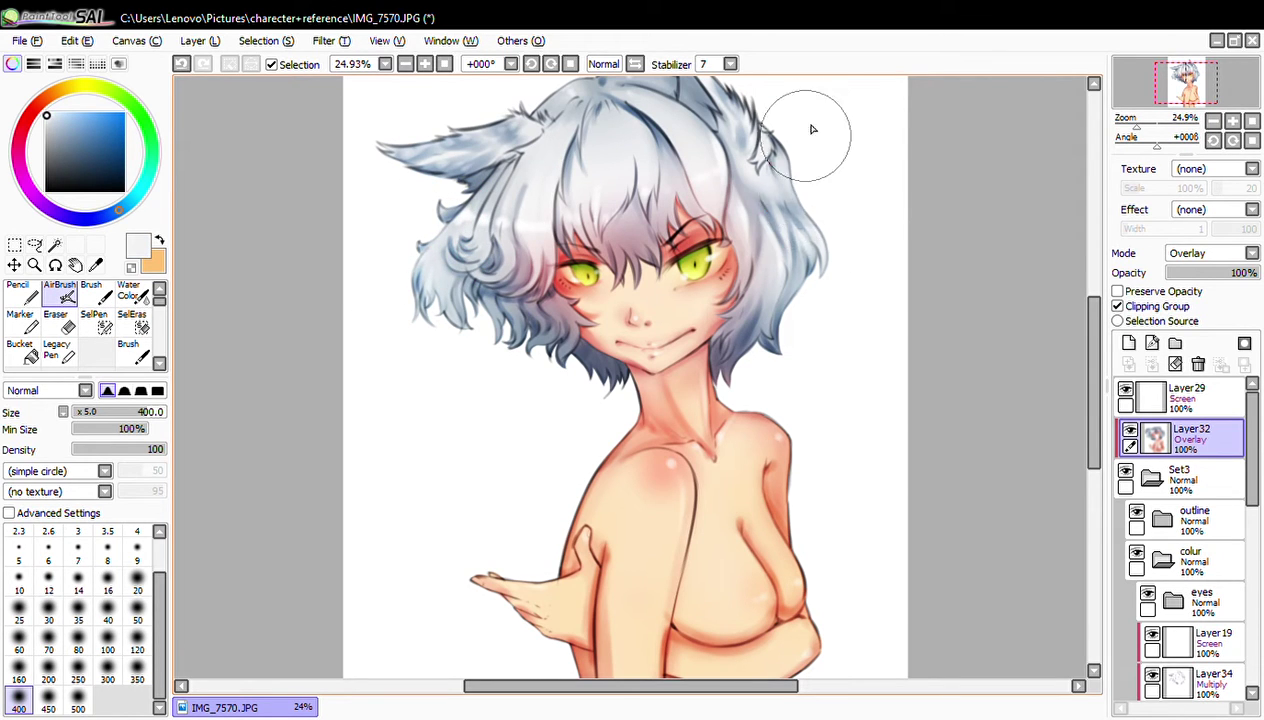
left_click_drag(888, 234, 896, 275)
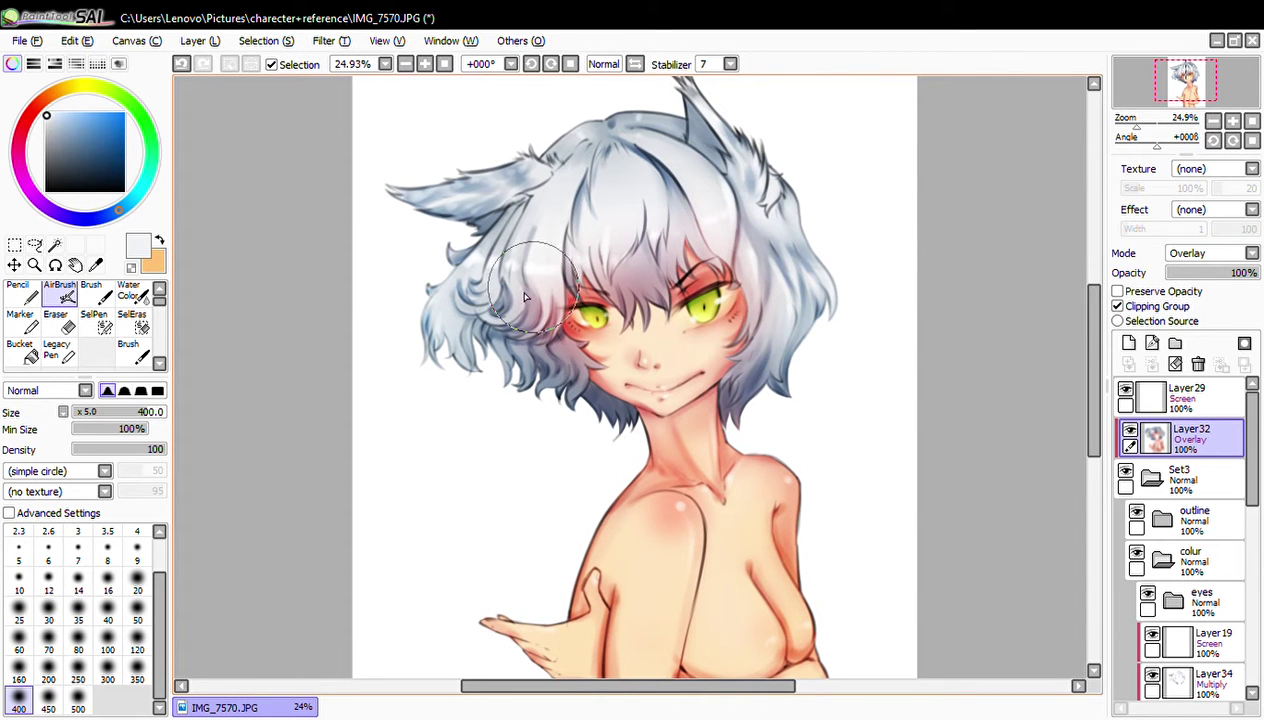
key("ctrl+z")
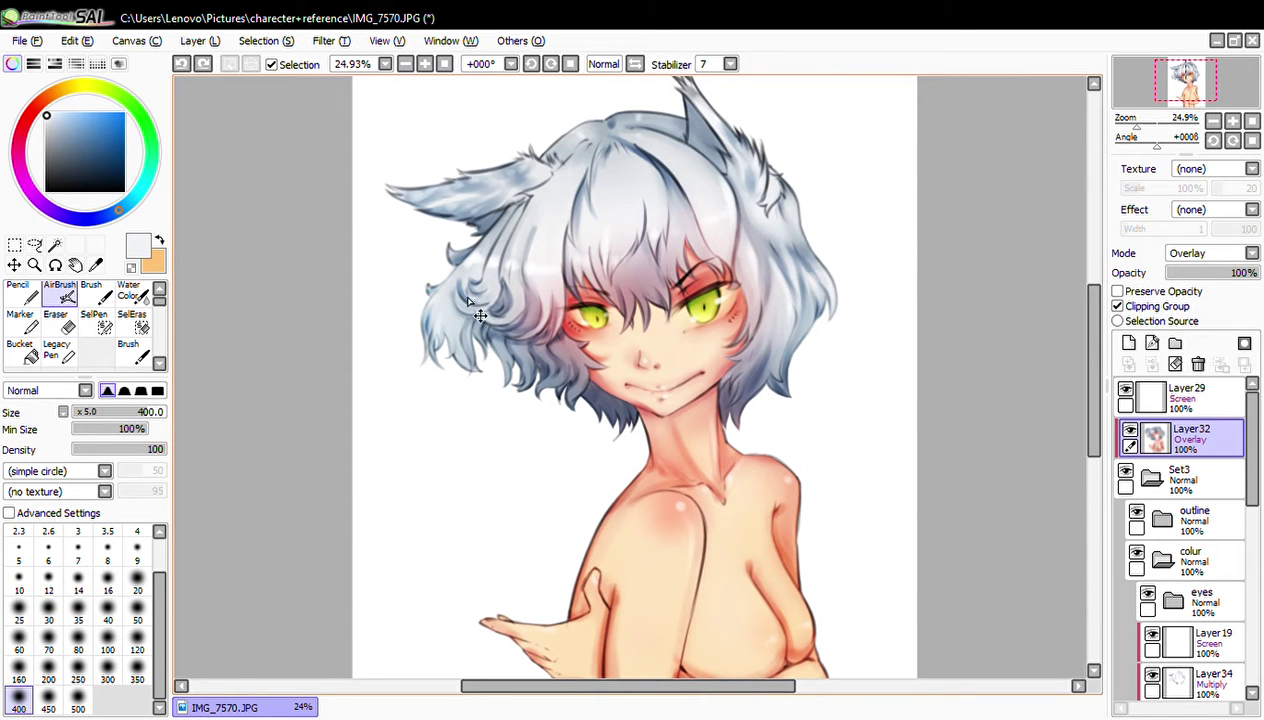
left_click_drag(413, 319, 436, 353)
left_click_drag(818, 212, 846, 282)
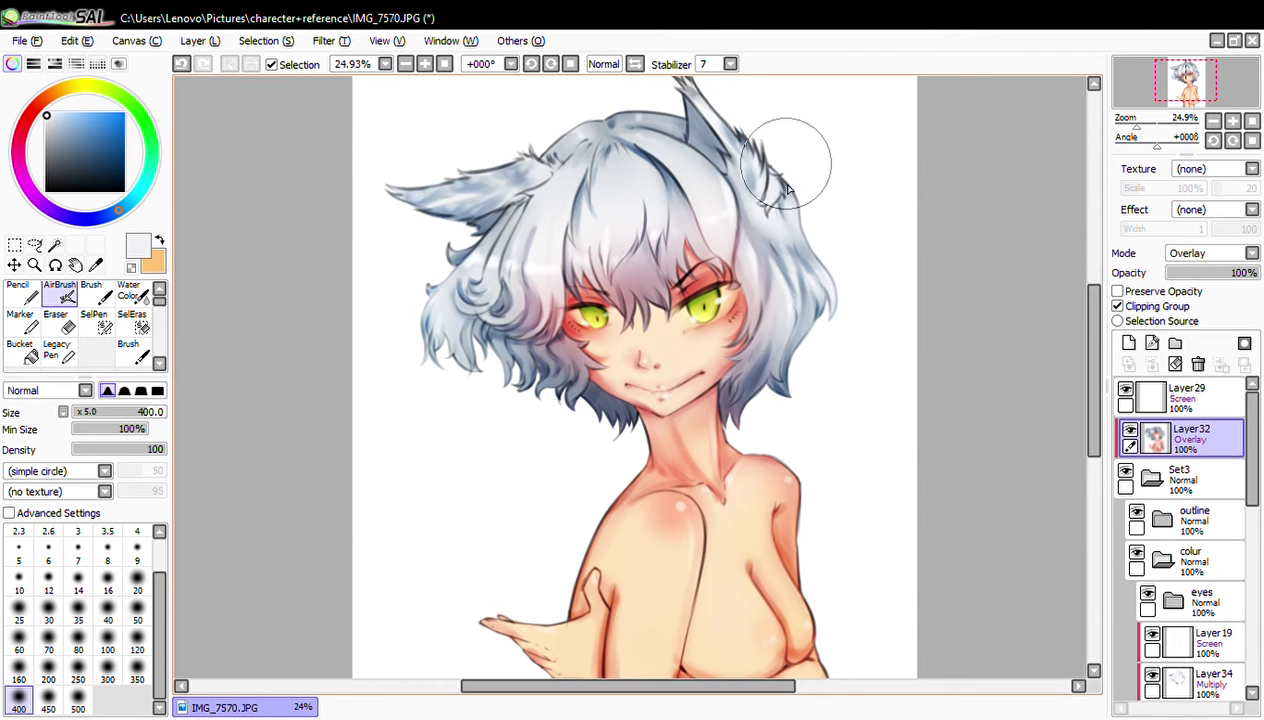
mouse_move(480, 181)
left_mouse_down()
mouse_move(594, 122)
mouse_move(690, 187)
left_mouse_up()
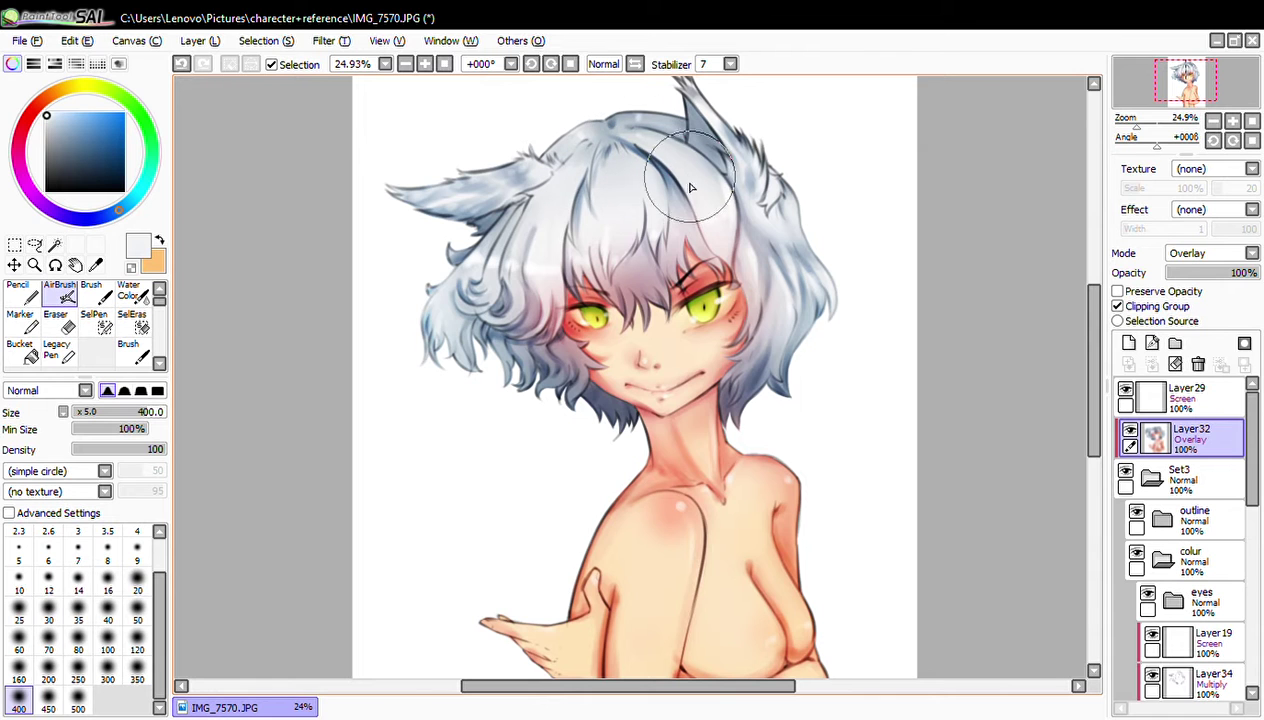
left_click_drag(1138, 120, 1127, 138)
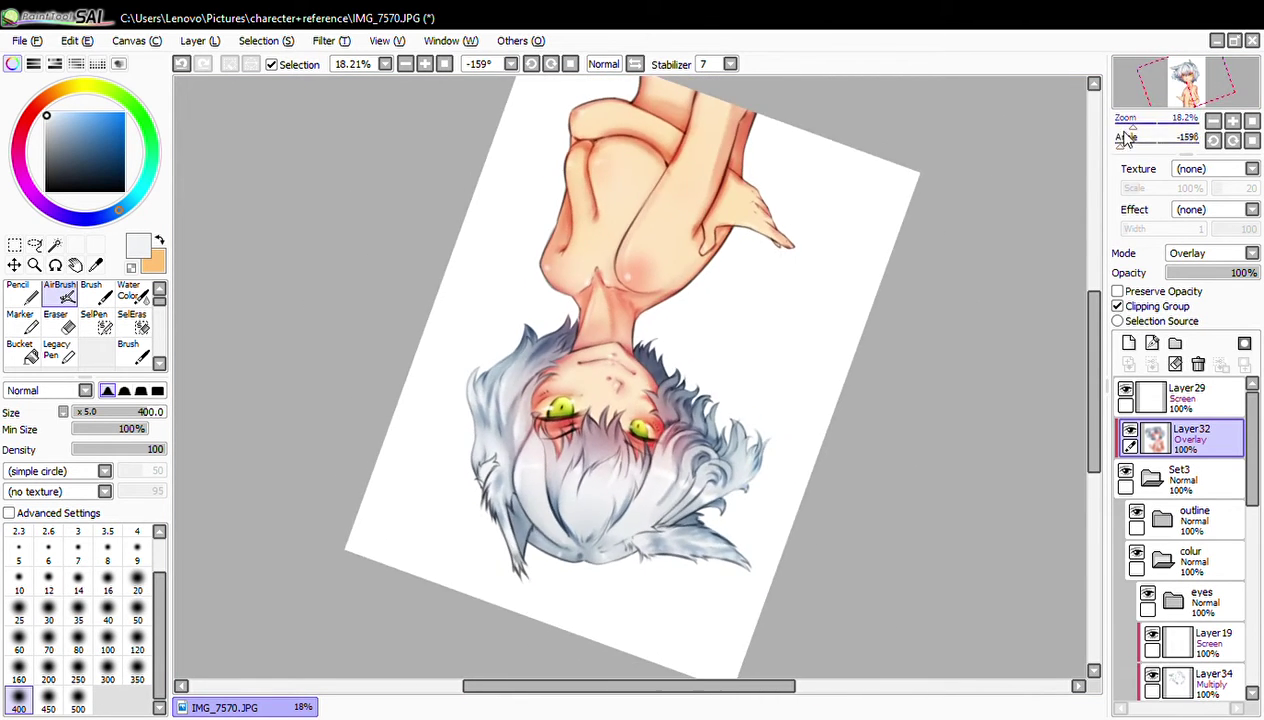
- Reset the view upright at about 41% zoom and sample the dark grey-blue hair colour
left_click(1251, 142)
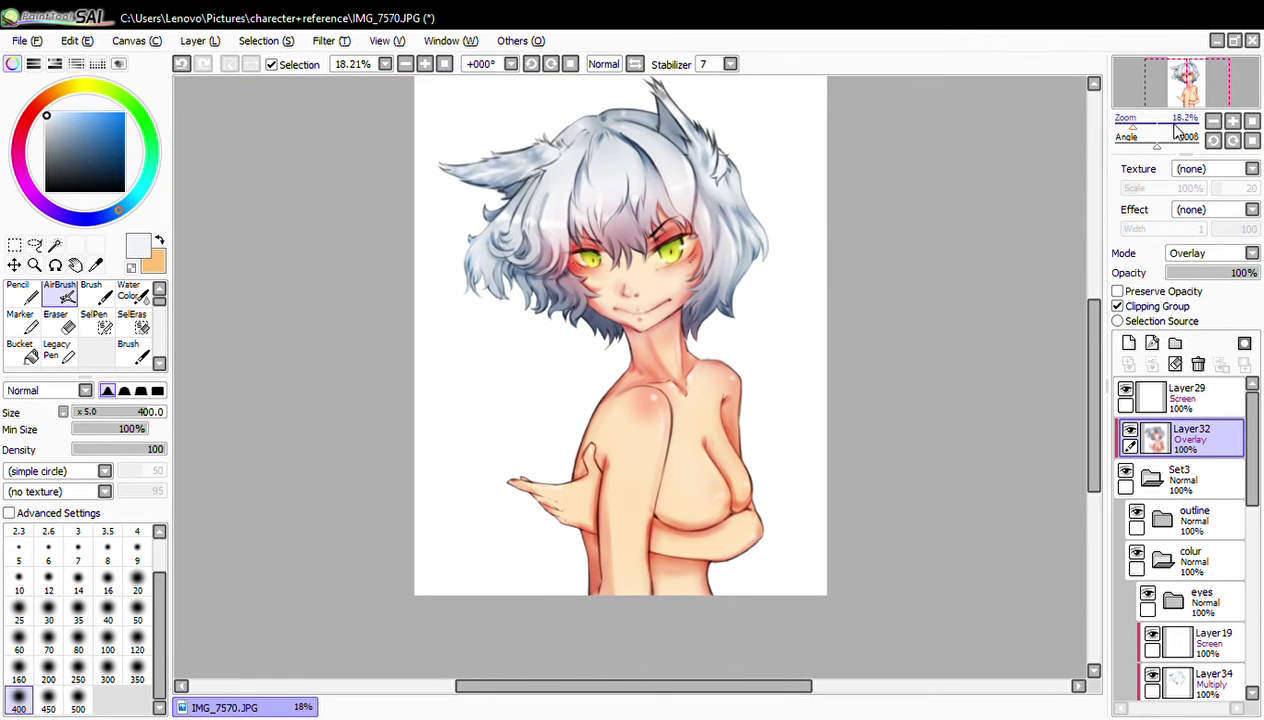
left_click_drag(1178, 133, 1160, 122)
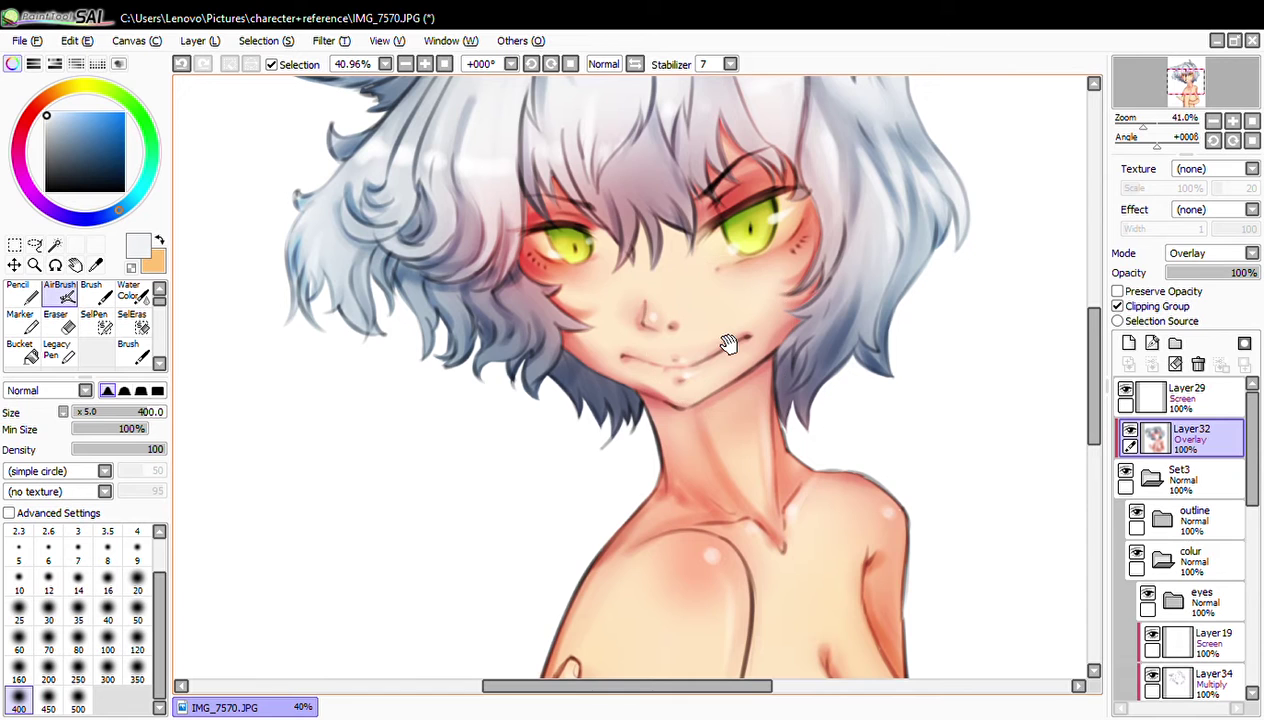
mouse_move(632, 344)
left_mouse_down()
mouse_move(671, 480)
mouse_move(646, 584)
mouse_move(650, 546)
mouse_move(621, 437)
mouse_move(702, 403)
mouse_move(733, 361)
mouse_move(705, 344)
left_mouse_up()
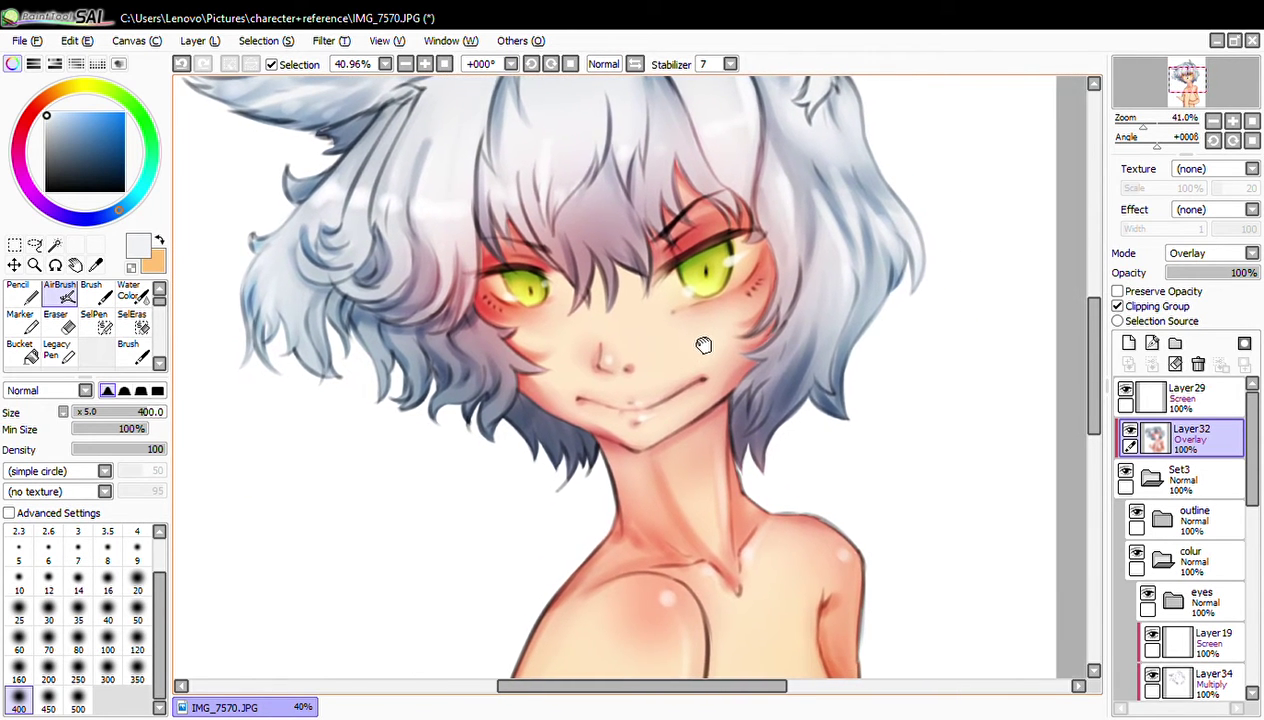
left_click_drag(626, 290, 600, 335)
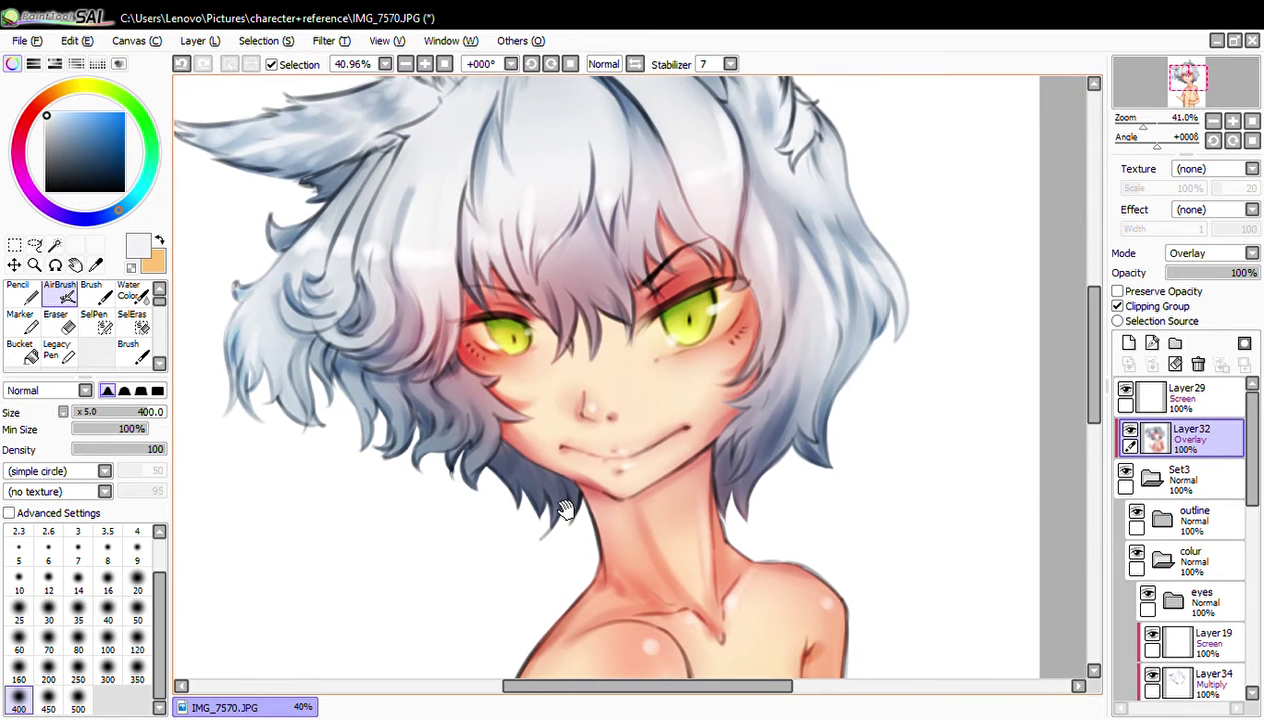
left_click(553, 510, "alt")
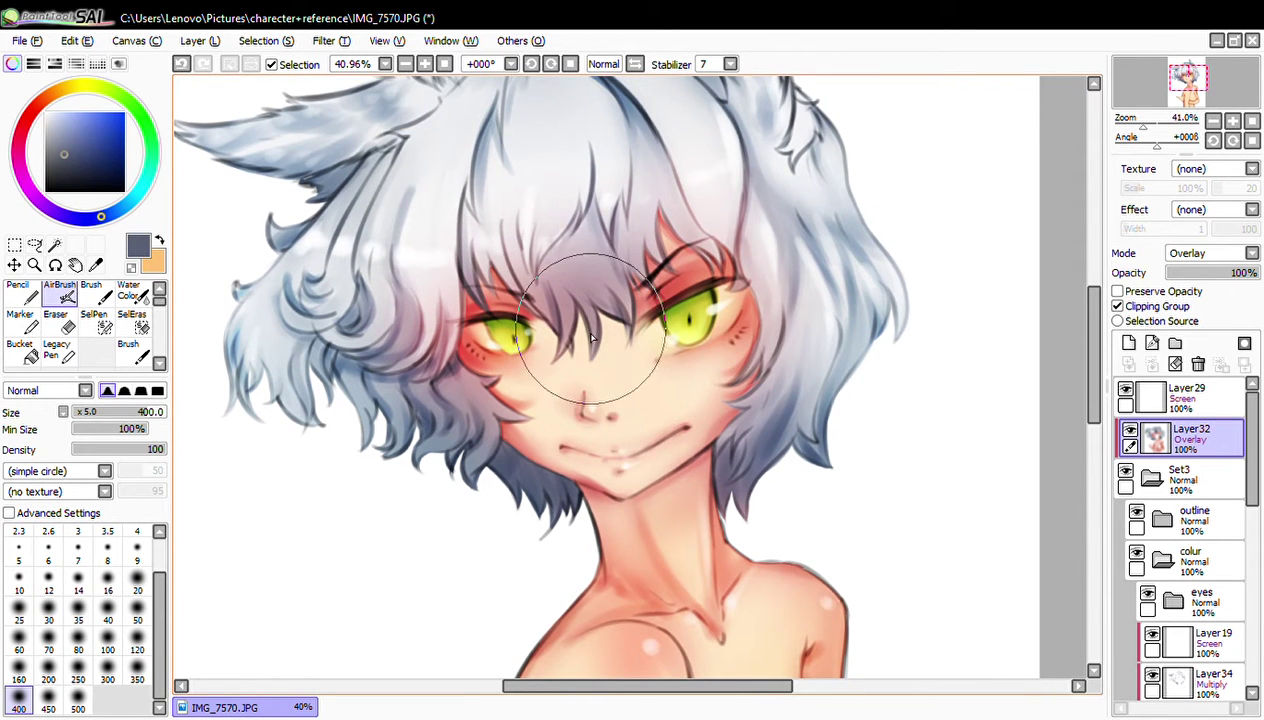
- Airbrush dark grey-blue overlay shading on the crown and the left hair strands by the ear
left_click_drag(870, 251, 952, 443)
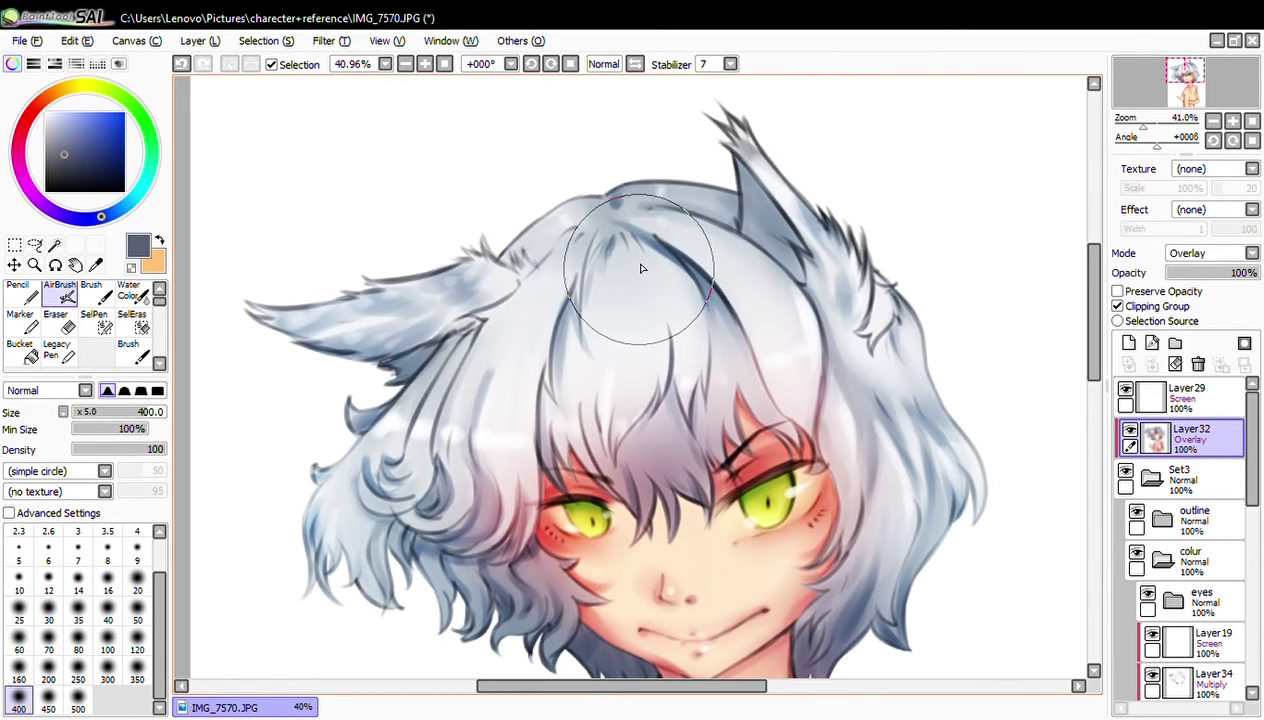
left_click_drag(600, 260, 663, 212)
left_click_drag(818, 389, 838, 252)
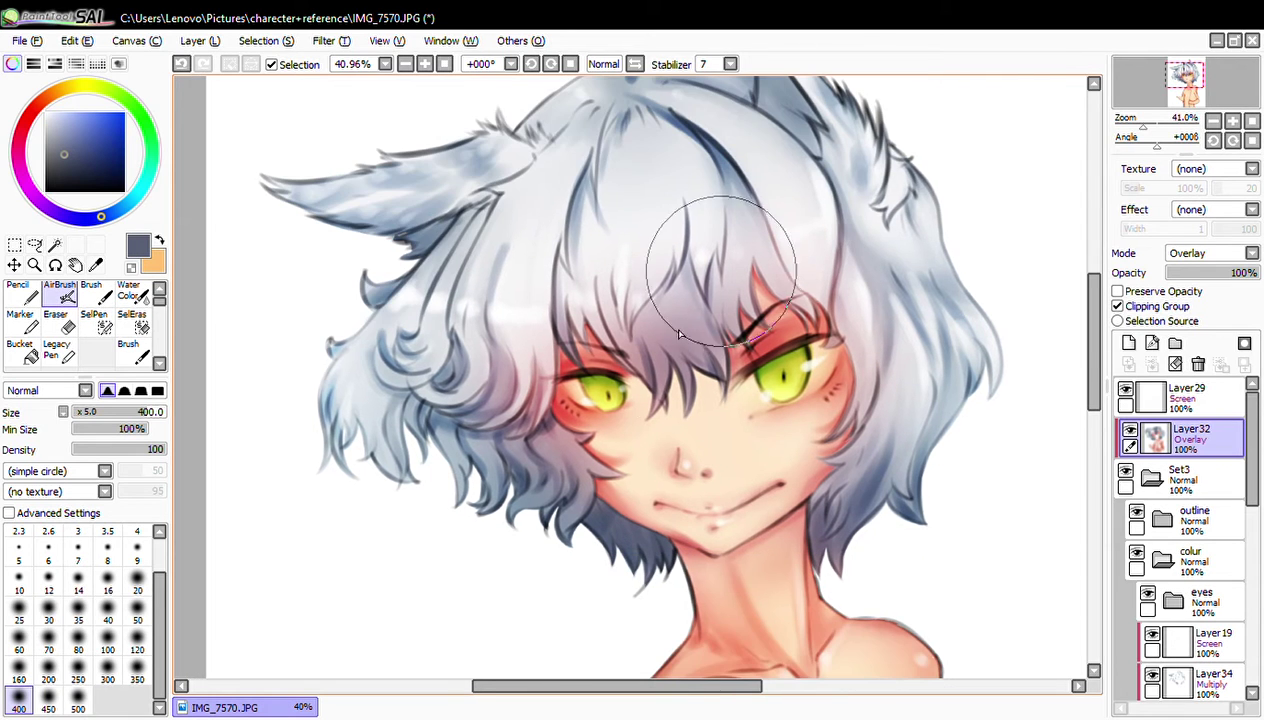
left_click_drag(374, 272, 430, 222)
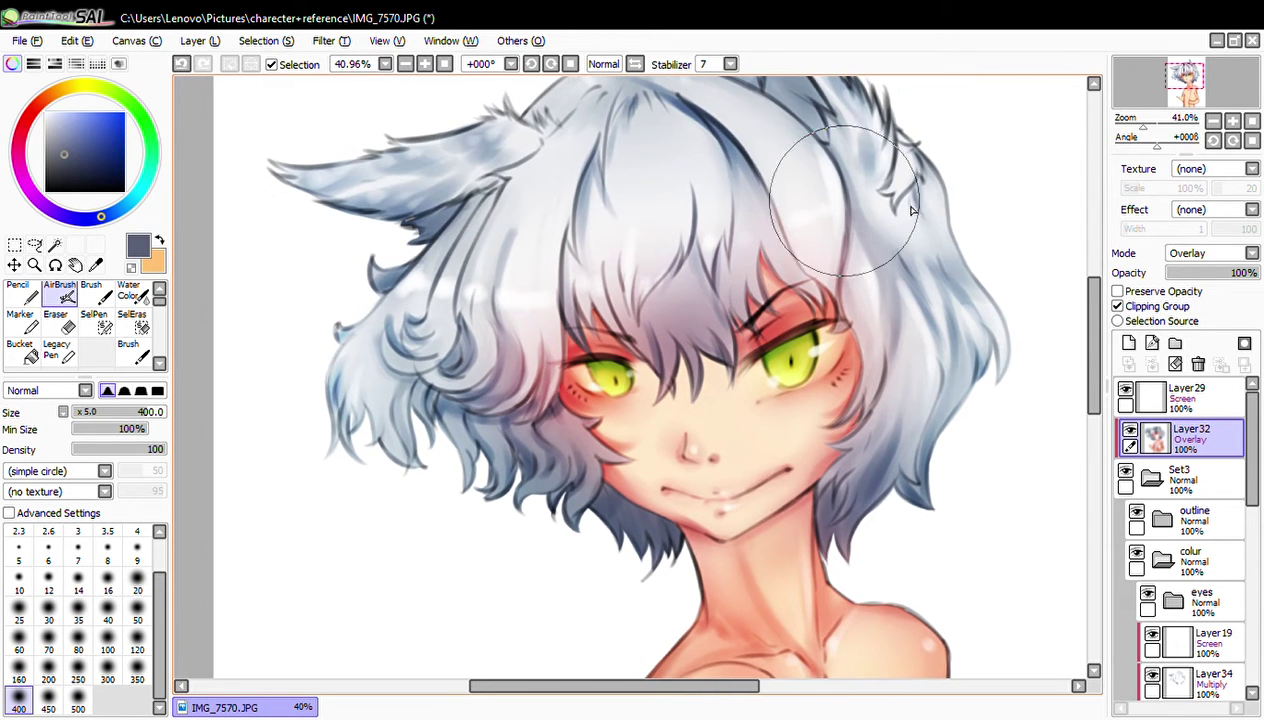
left_click_drag(1145, 124, 1130, 124)
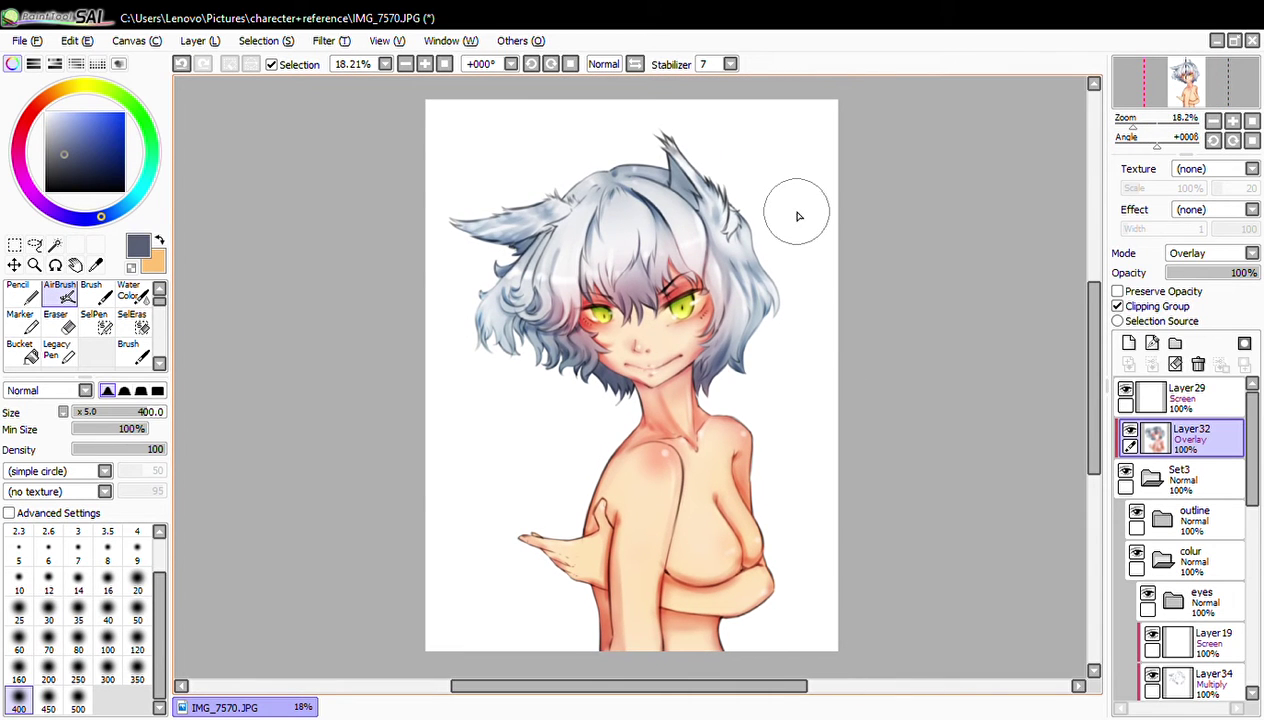
left_click_drag(1133, 124, 1152, 120)
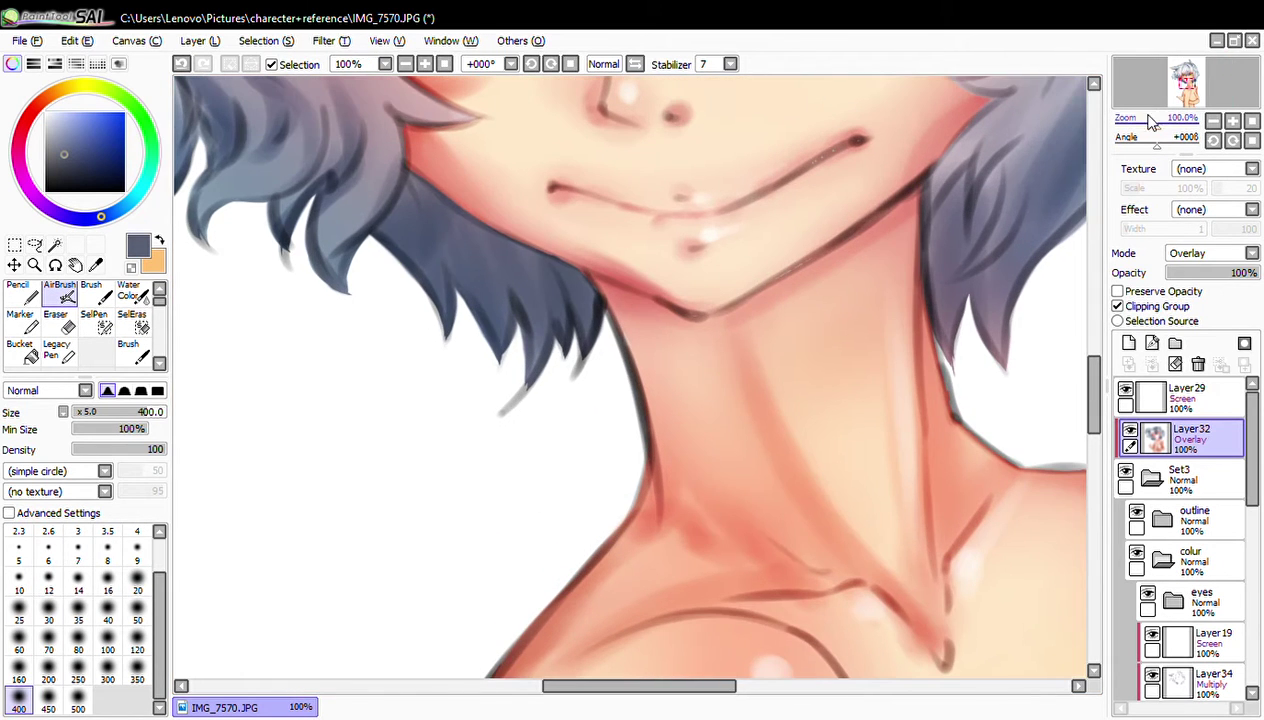
- Browse the layer panel and reselect the overlay layer Layer32
scroll(925, 530, "up", 5)
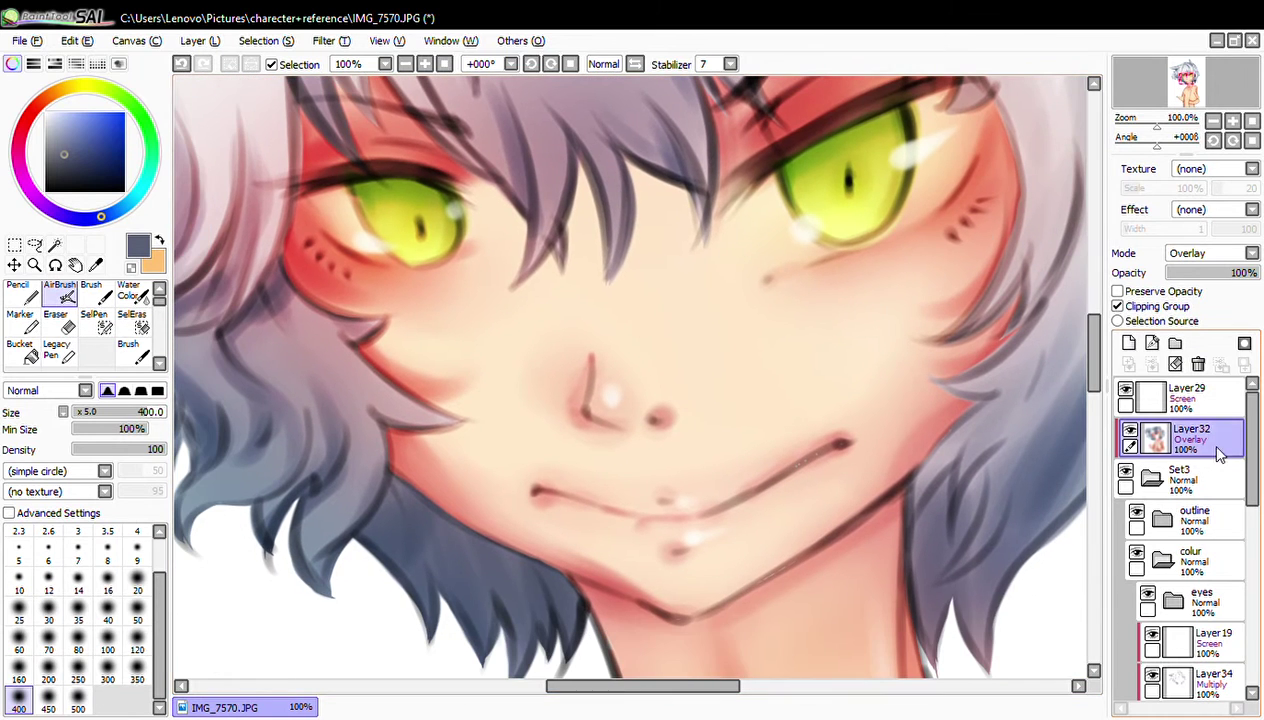
left_click(1190, 553)
scroll(1259, 613, "down", 5)
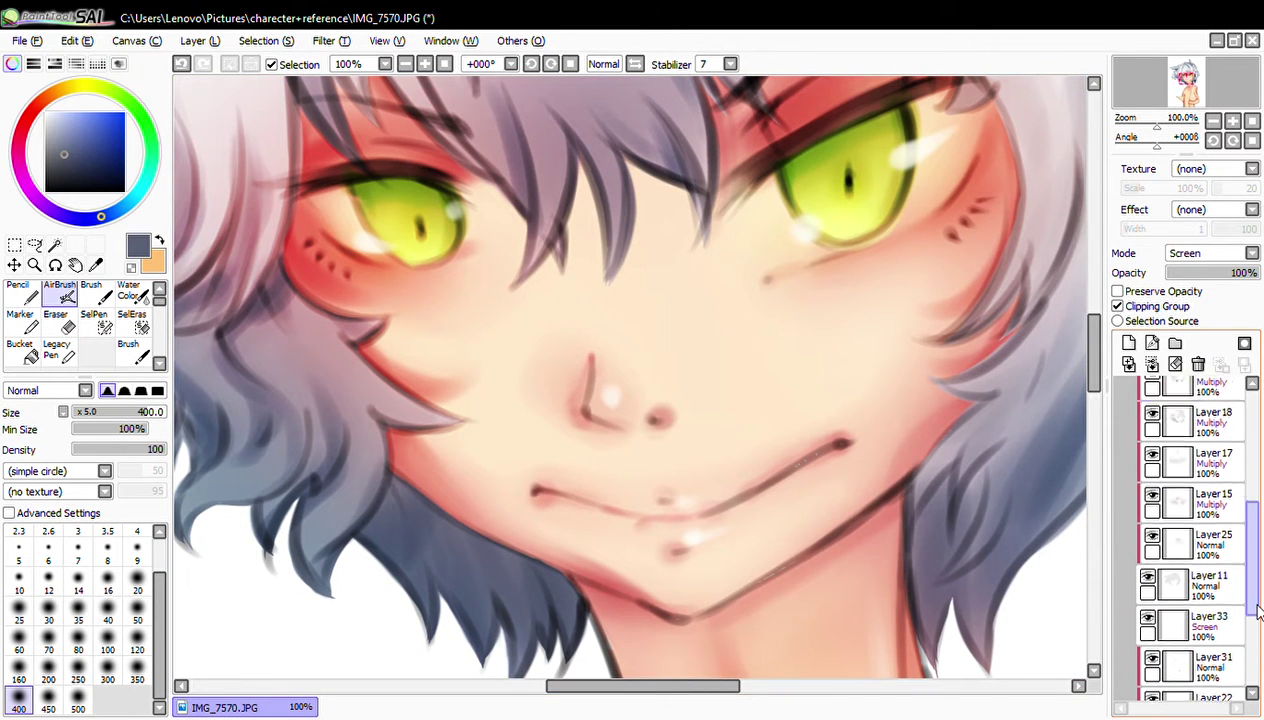
scroll(1259, 613, "down", 2)
scroll(1259, 613, "down", 1)
mouse_move(922, 318)
left_mouse_down()
mouse_move(937, 344)
mouse_move(928, 378)
left_mouse_up()
scroll(1258, 490, "up", 3)
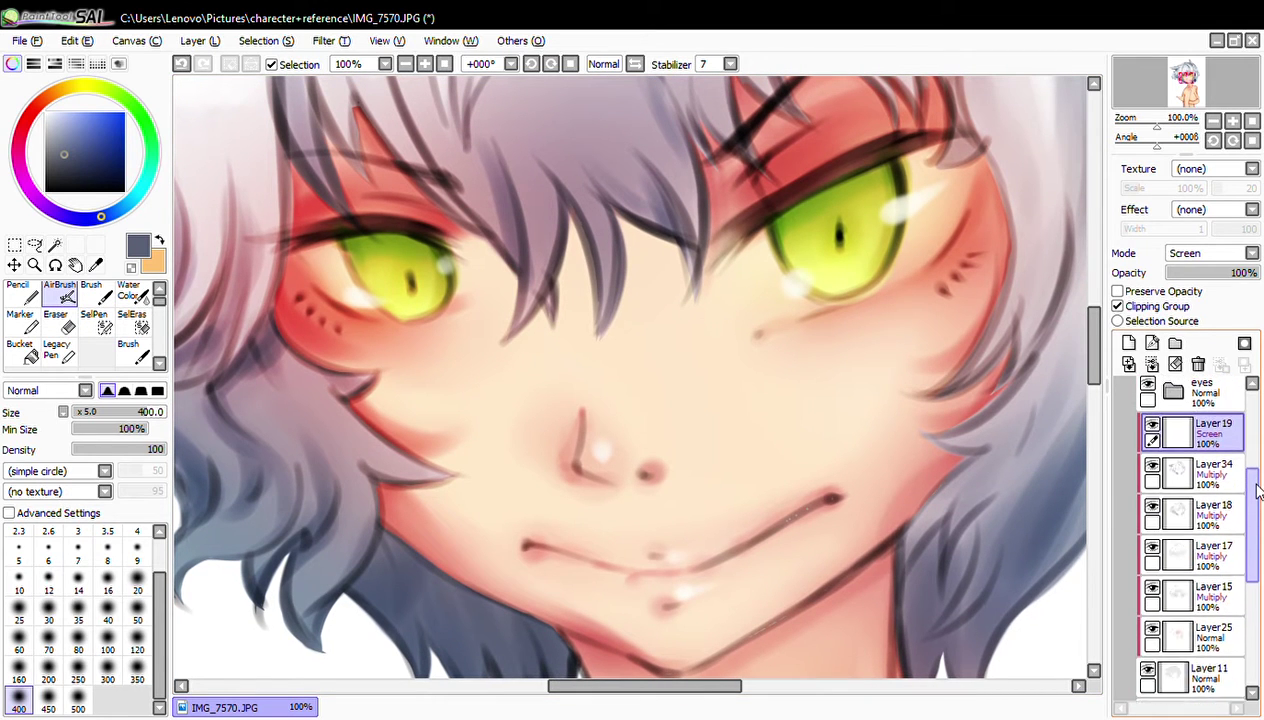
scroll(1258, 490, "up", 2)
scroll(1230, 450, "up", 2)
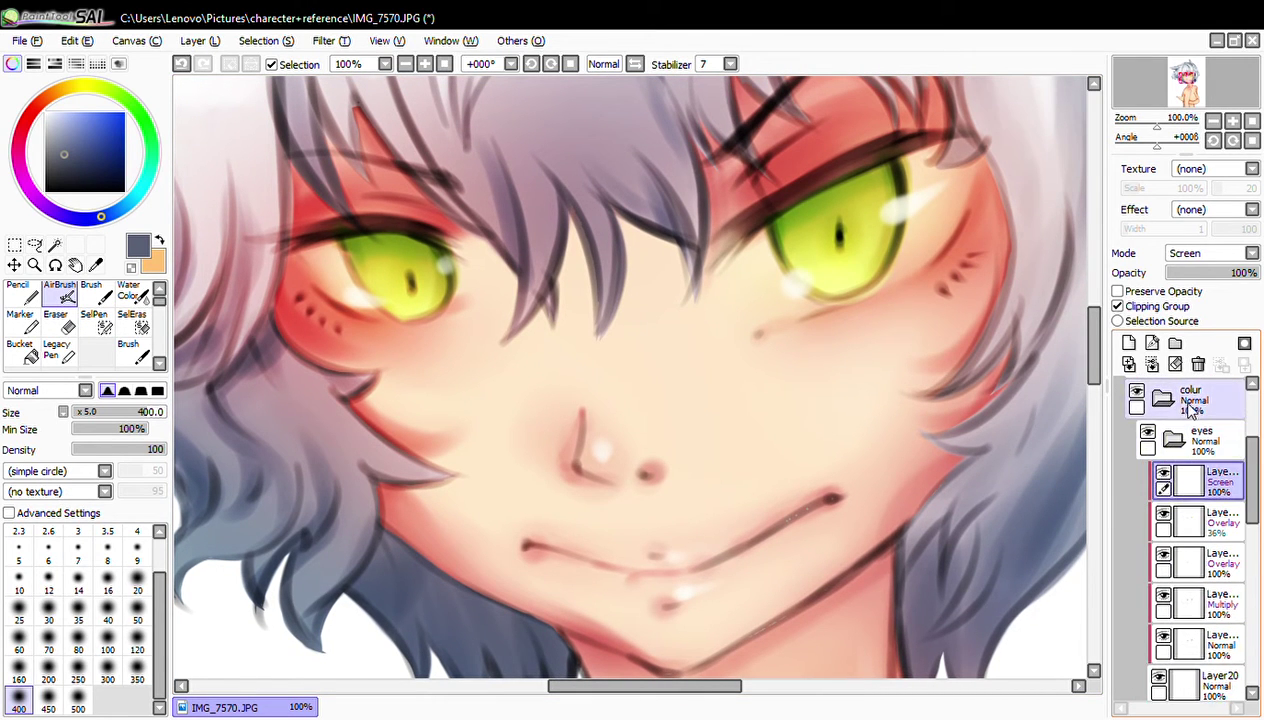
left_click(1190, 410)
scroll(1232, 432, "up", 4)
left_click(1190, 440)
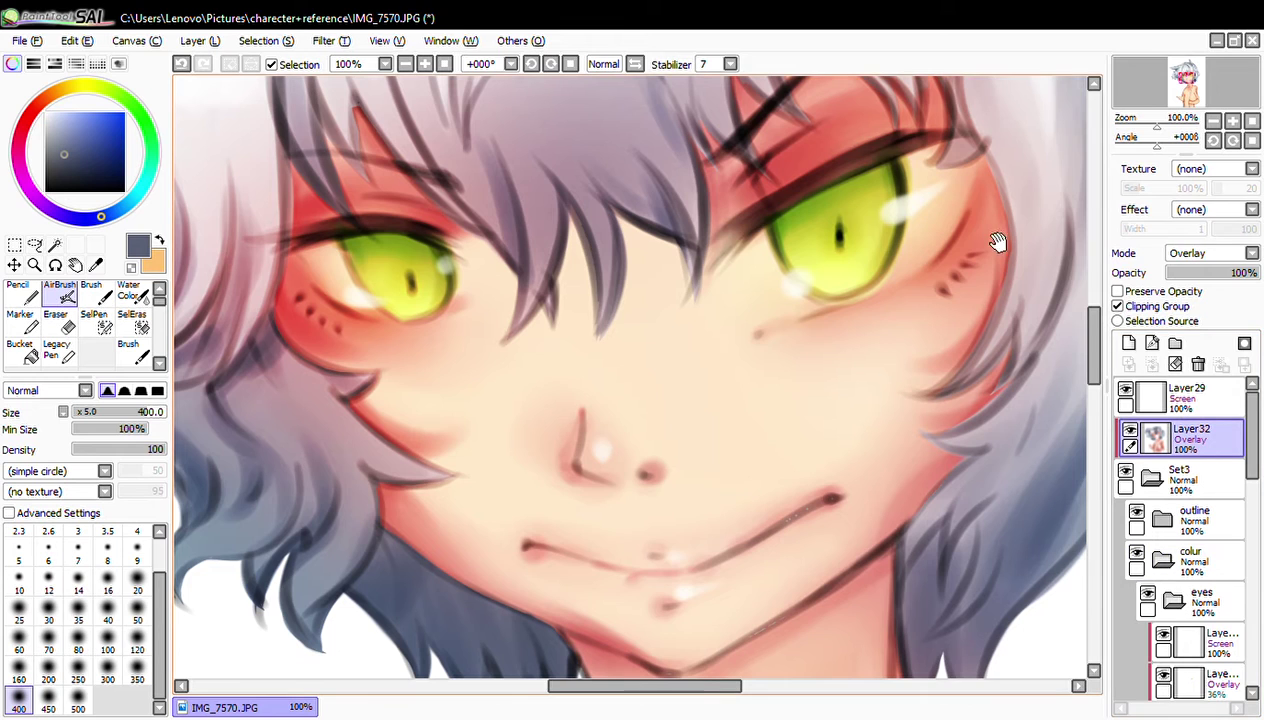
scroll(940, 255, "up", 1)
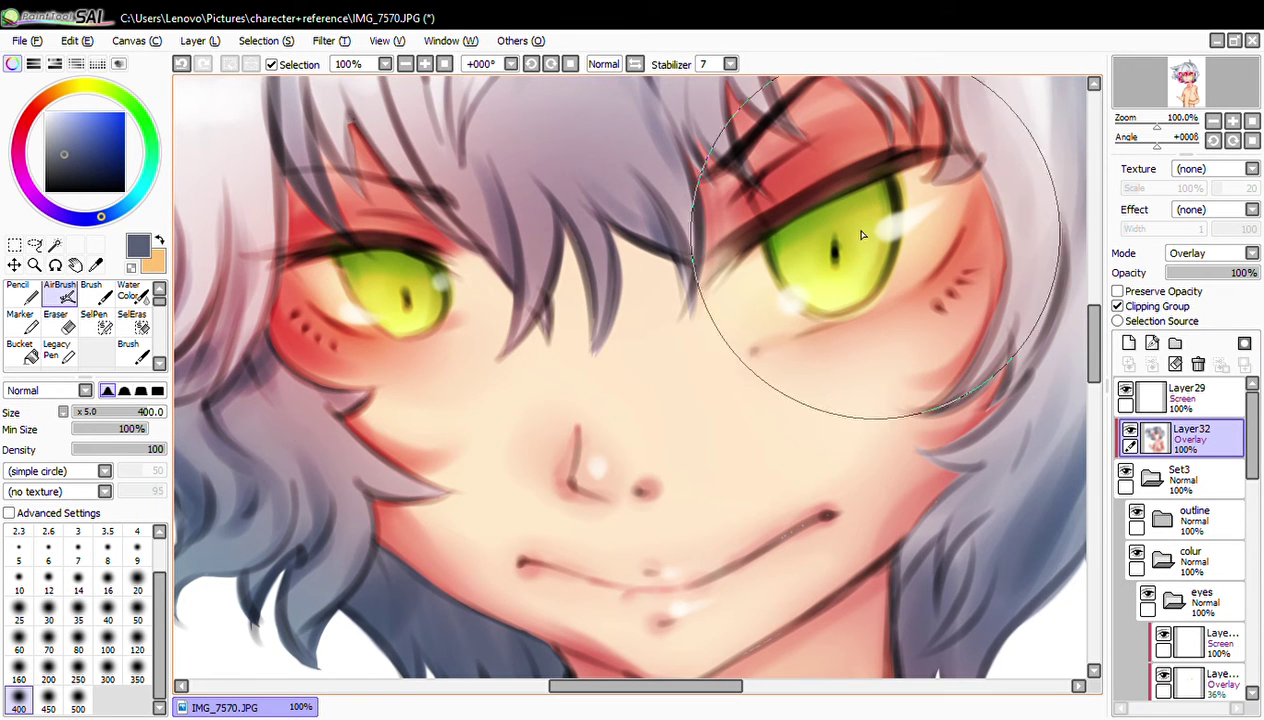
- Brighten the left green iris with size-100 blending brush overlay strokes, undoing the last one
key("b")
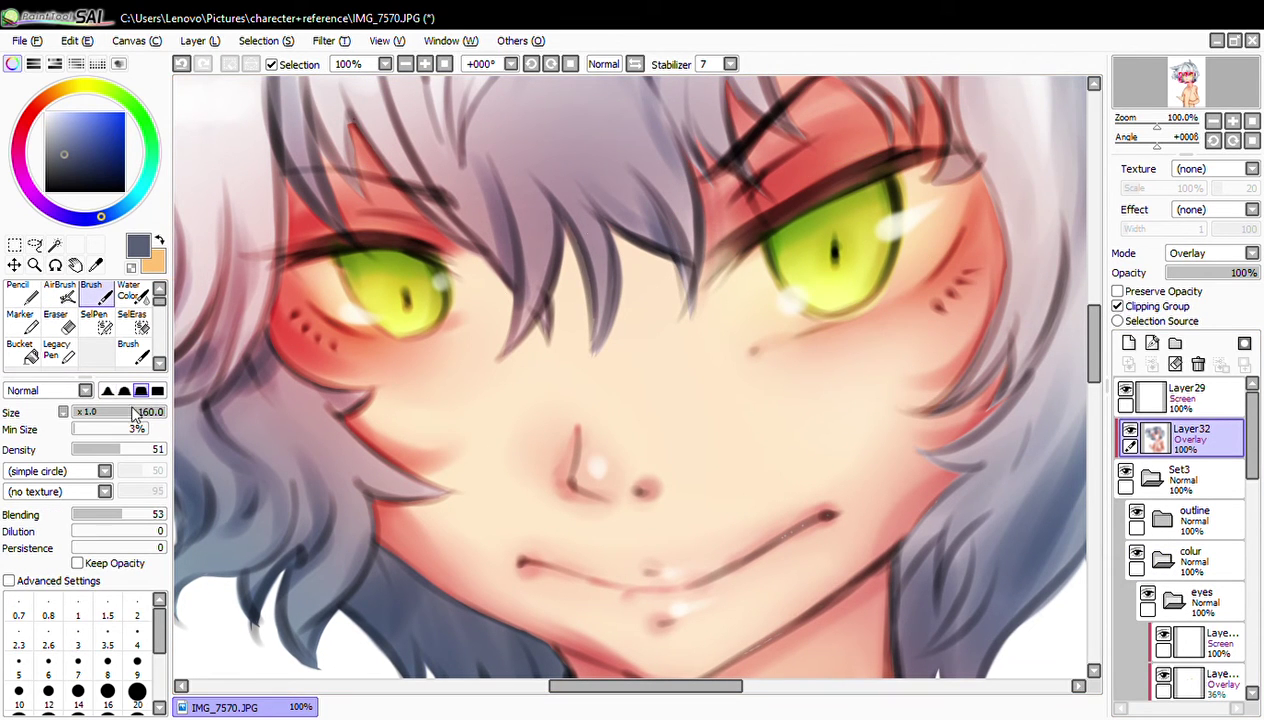
left_click_drag(622, 373, 565, 373)
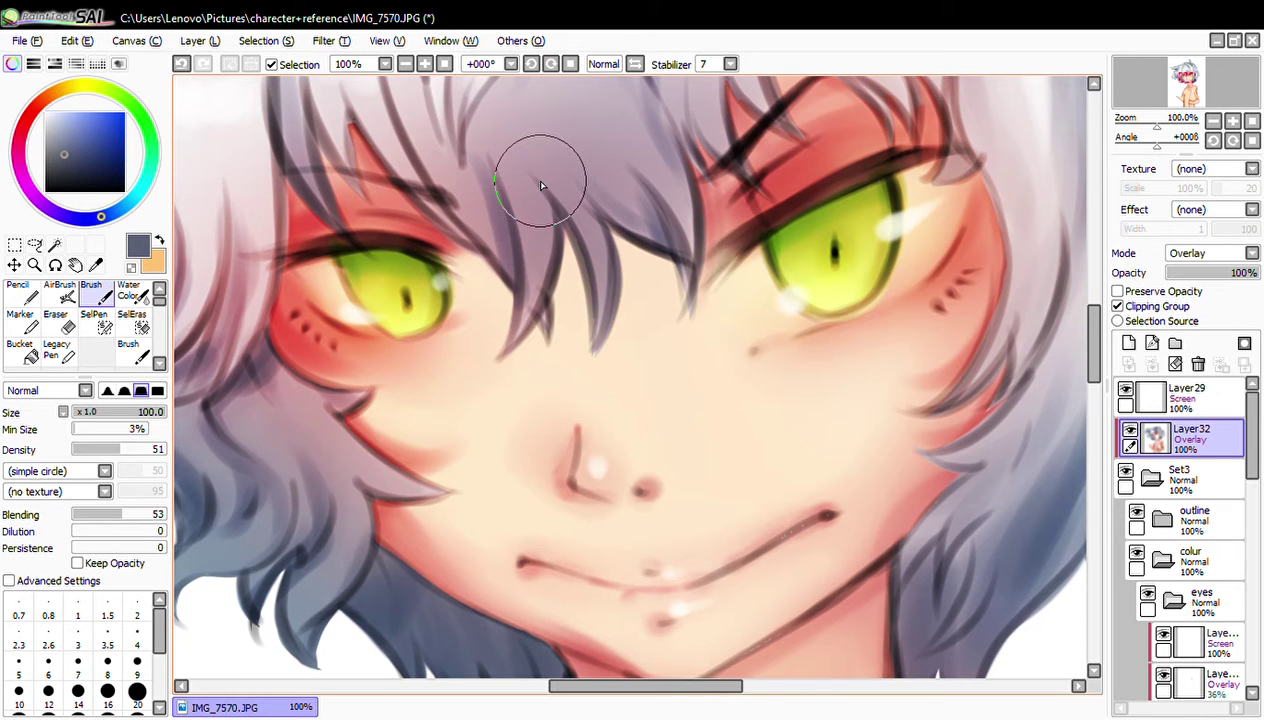
mouse_move(367, 277)
left_mouse_down()
mouse_move(347, 290)
mouse_move(395, 282)
mouse_move(390, 317)
left_mouse_up()
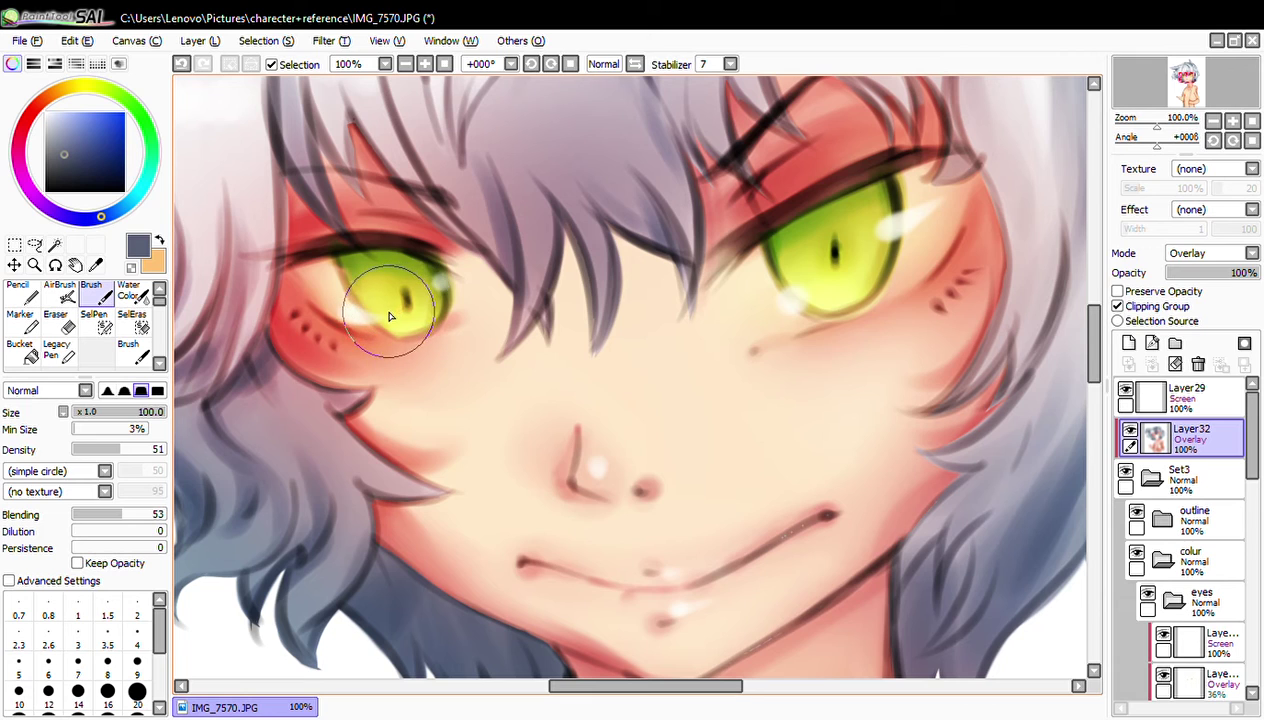
key("ctrl+z")
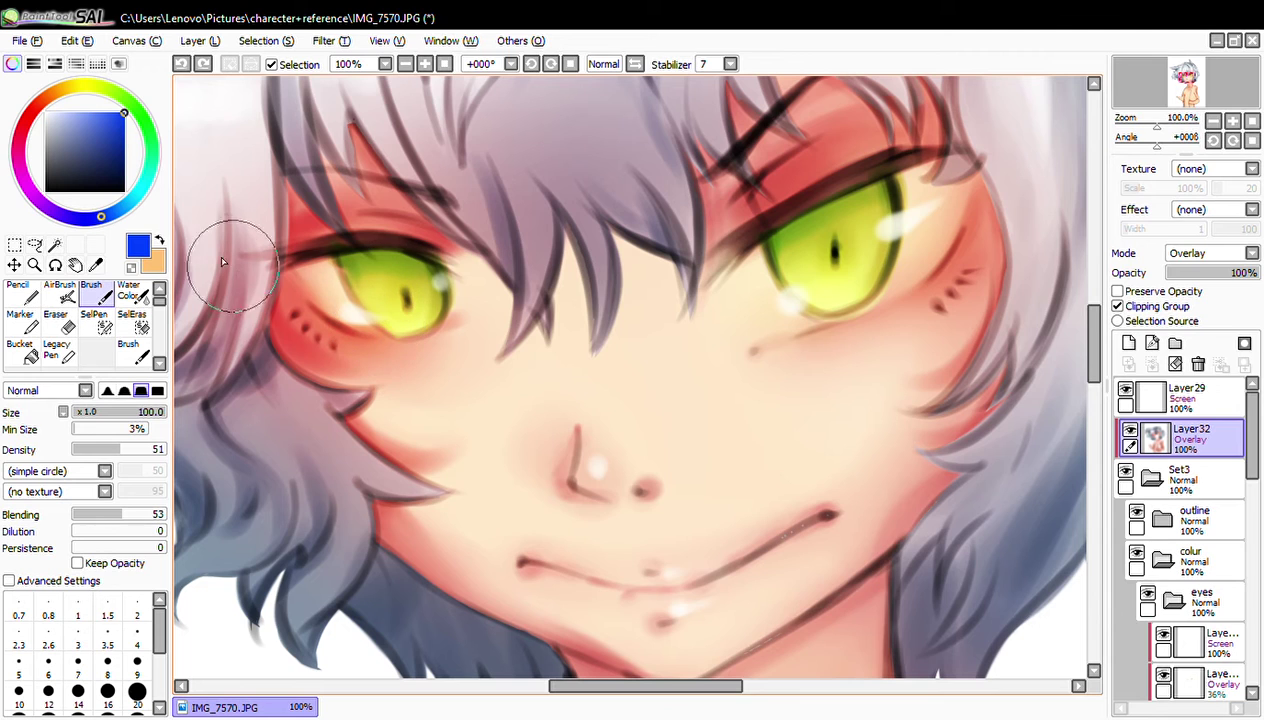
- Set up a hard Pencil at size 40 on the Screen layer Layer29
left_click(18, 292)
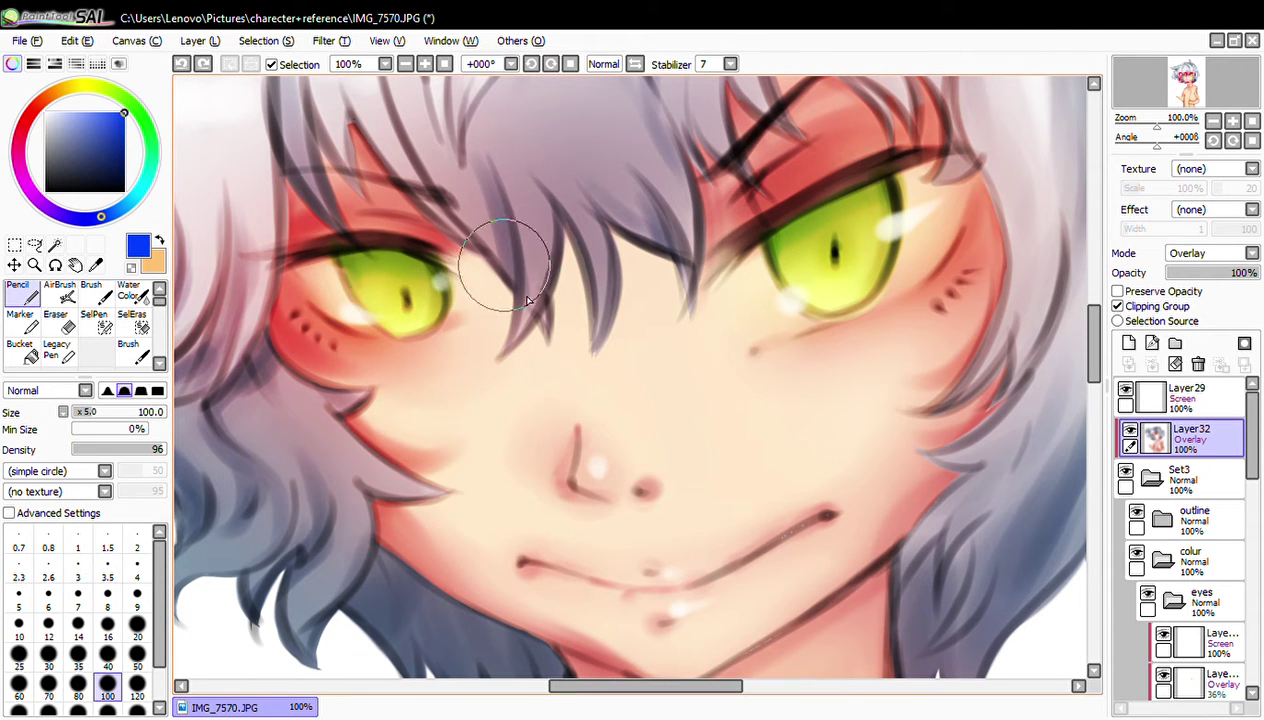
key("bracketleft")
key("bracketleft")
key("bracketleft")
key("bracketleft")
key("bracketleft")
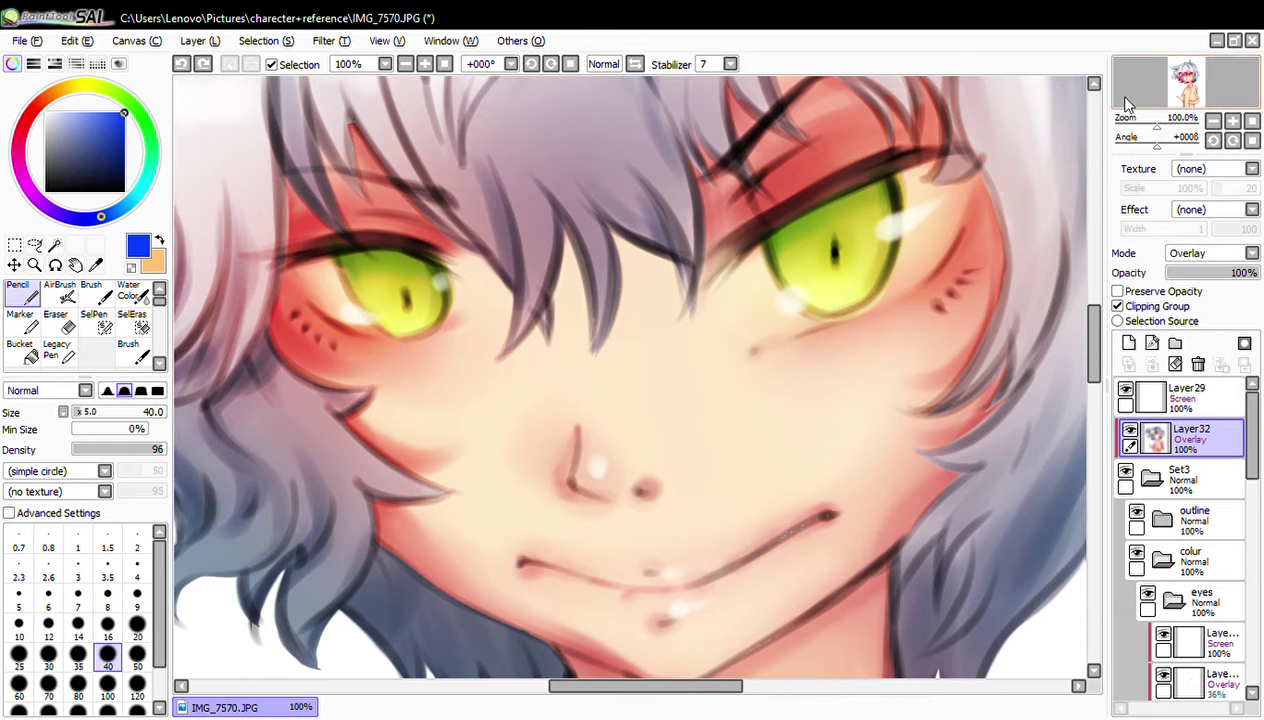
scroll(993, 374, "up", 2)
left_click(1190, 395)
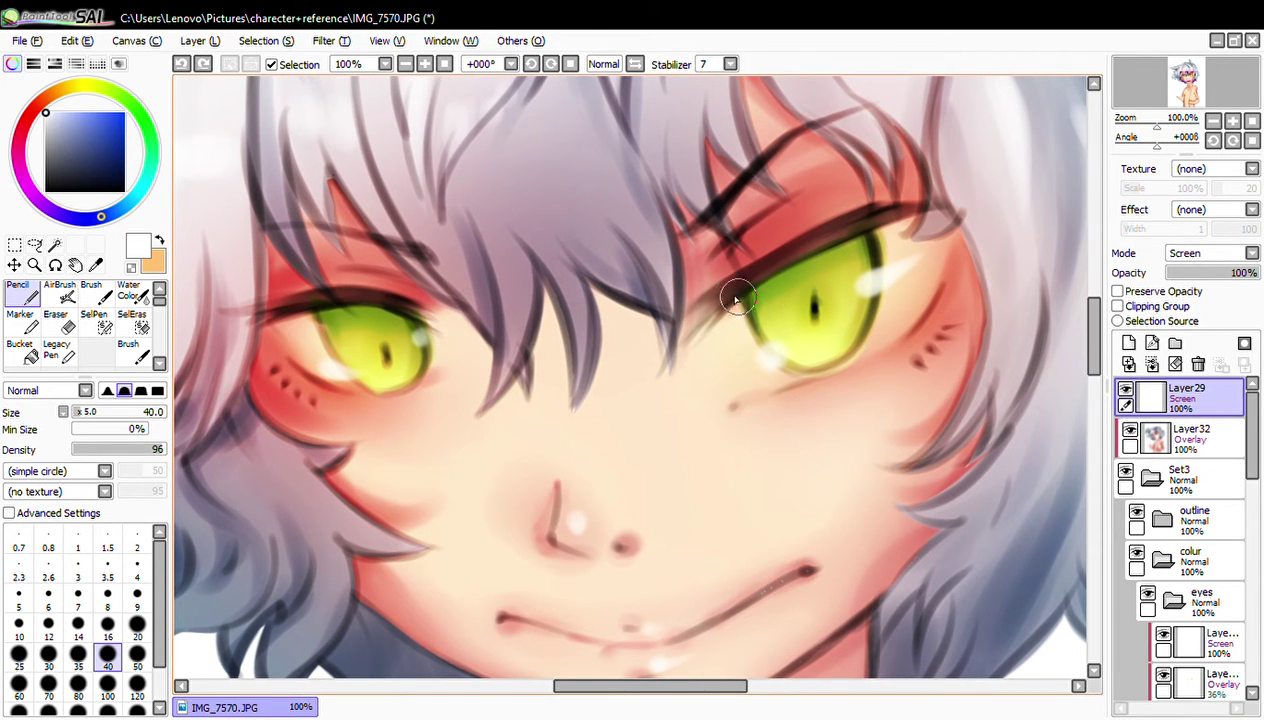
- Switch to the hardest-edged tip and add a small white highlight on the green eye's edge
left_click_drag(735, 293, 697, 322)
key("ctrl+z")
left_click(110, 390)
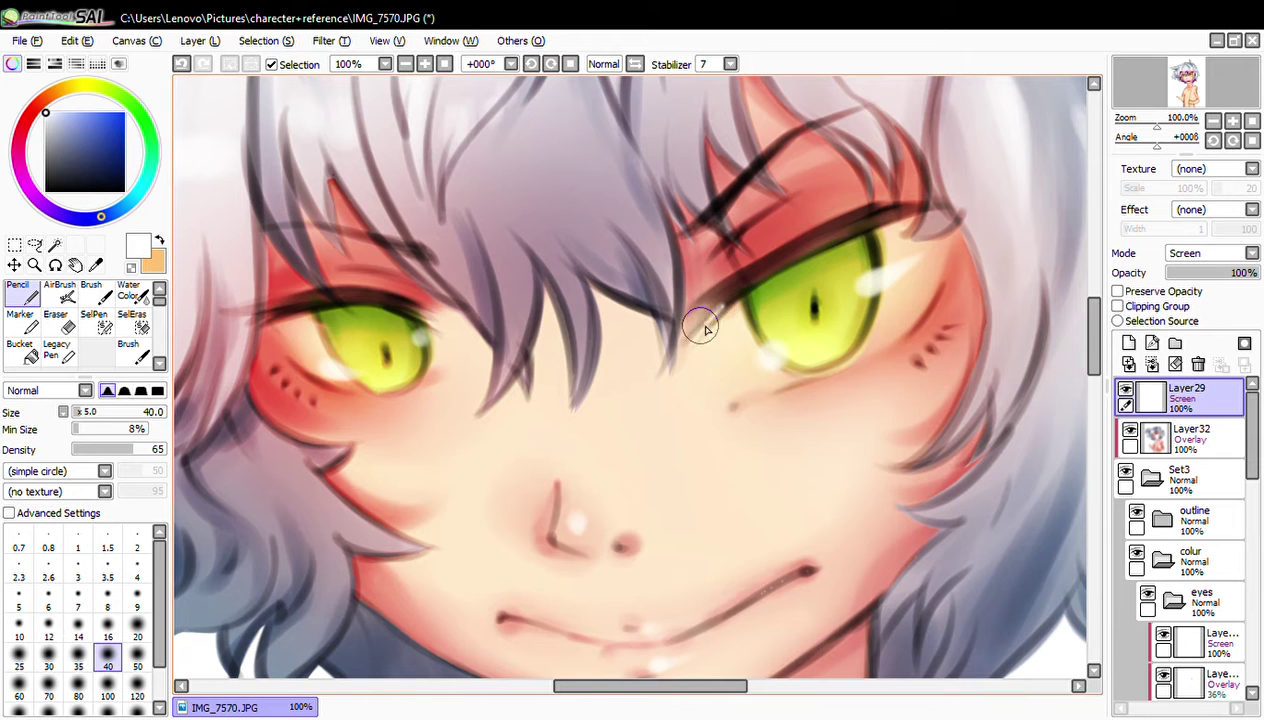
left_click_drag(772, 276, 758, 290)
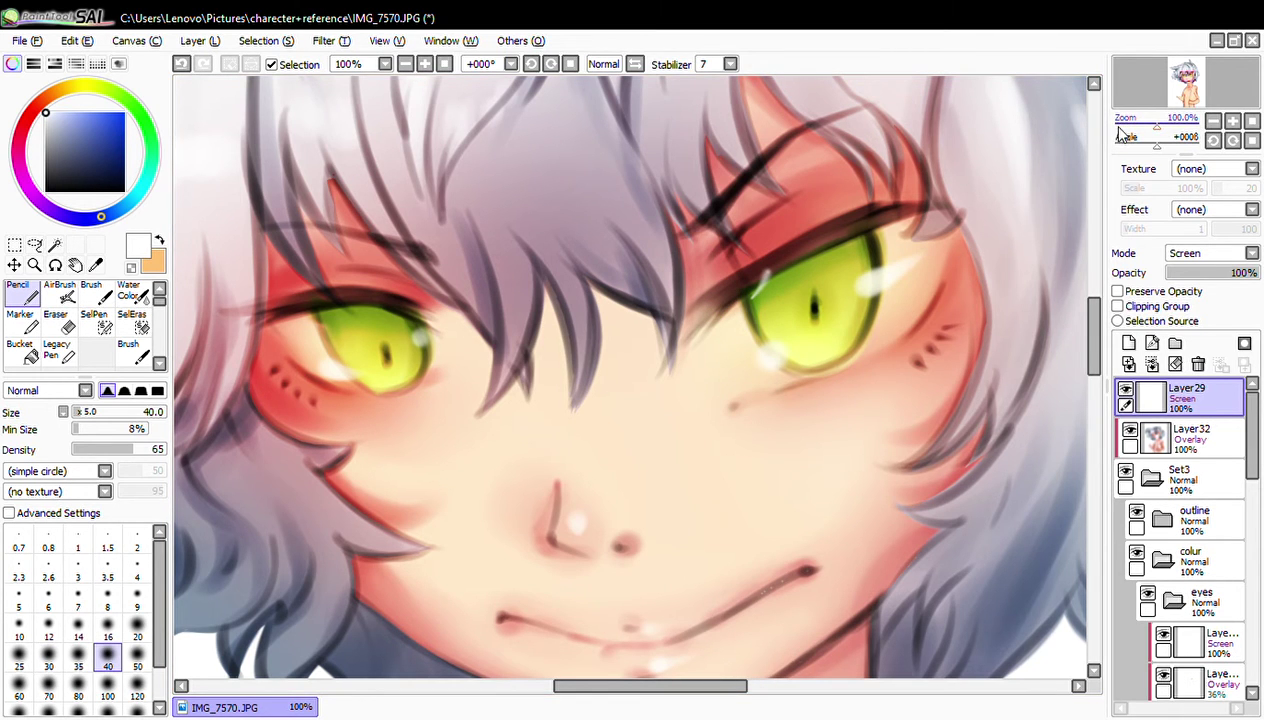
- Paint a long faint white stroke beside the left eye with a size-60 soft brush, 8% minimum size
left_click_drag(1150, 148, 1118, 146)
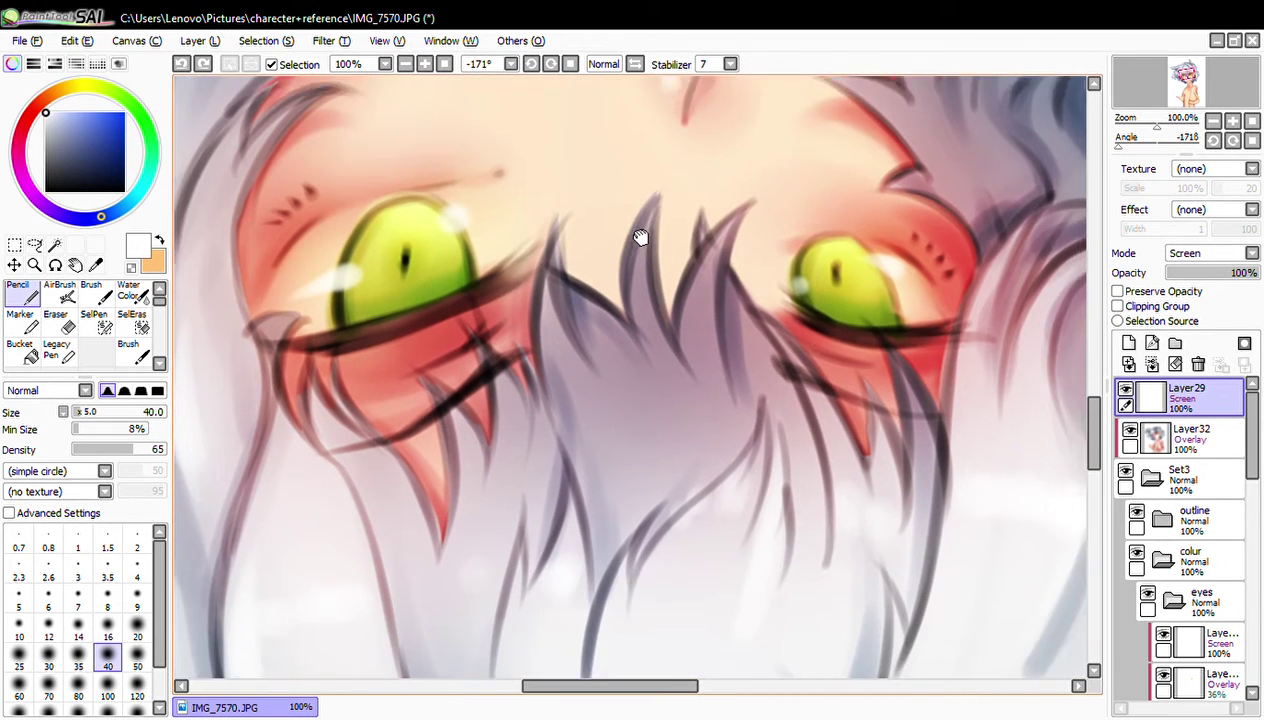
left_click_drag(640, 237, 656, 215)
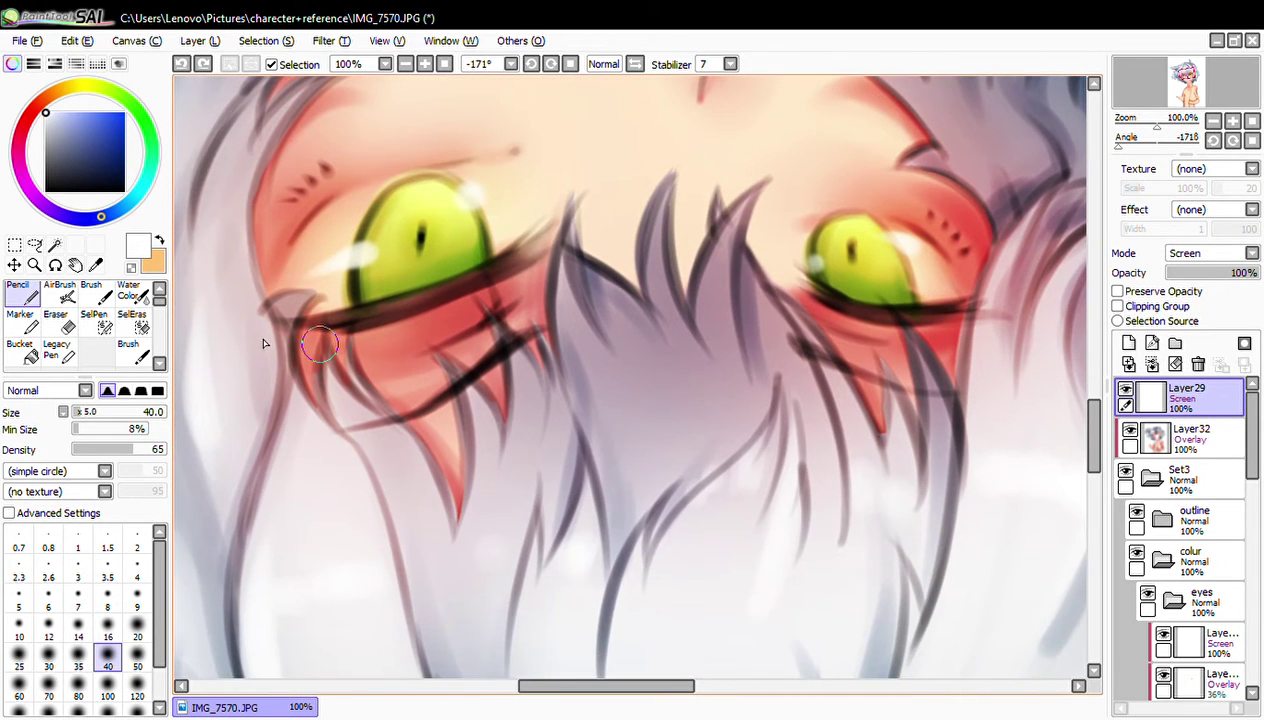
left_click(100, 298)
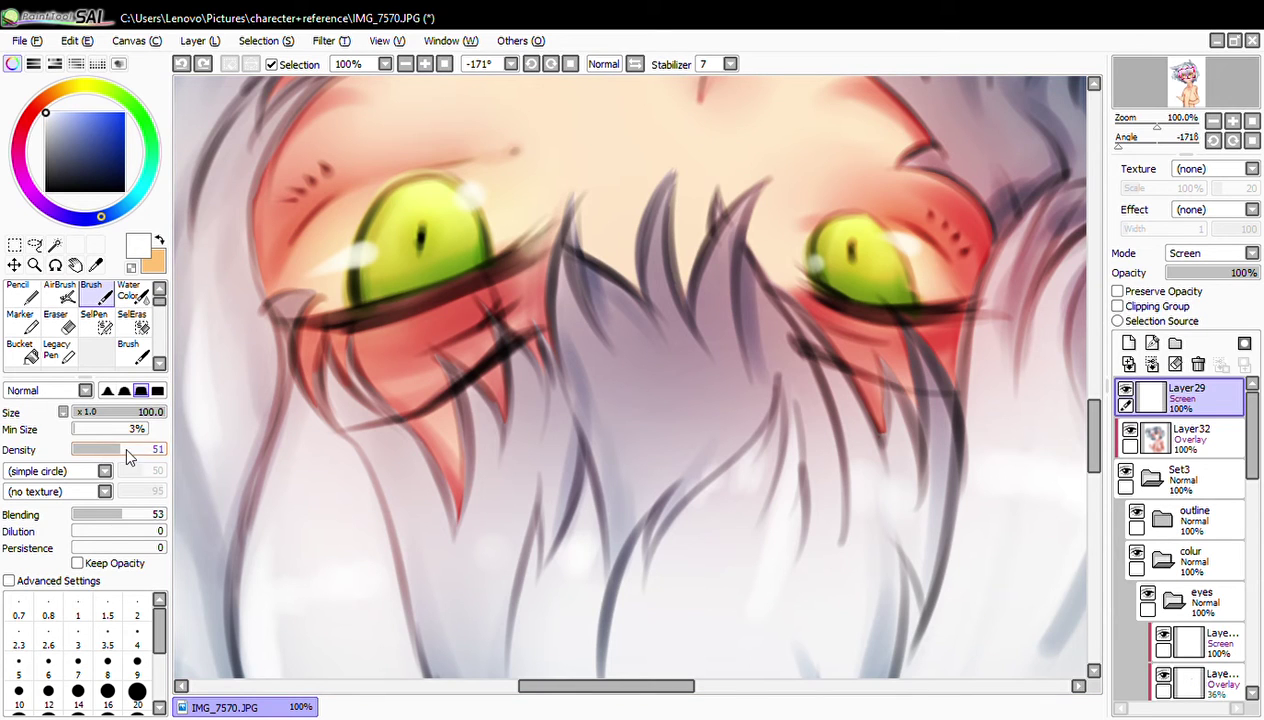
left_click(79, 428)
key("bracketleft")
left_click_drag(546, 222, 512, 268)
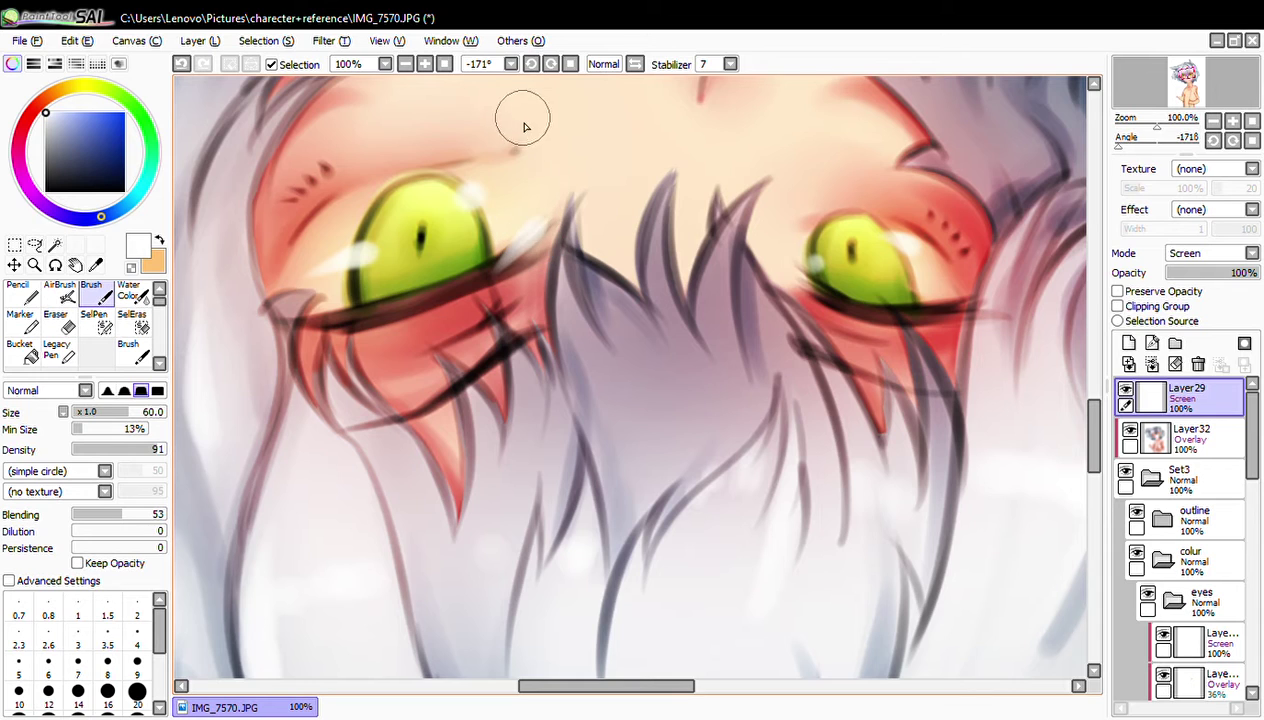
key("ctrl+z")
key("ctrl+y")
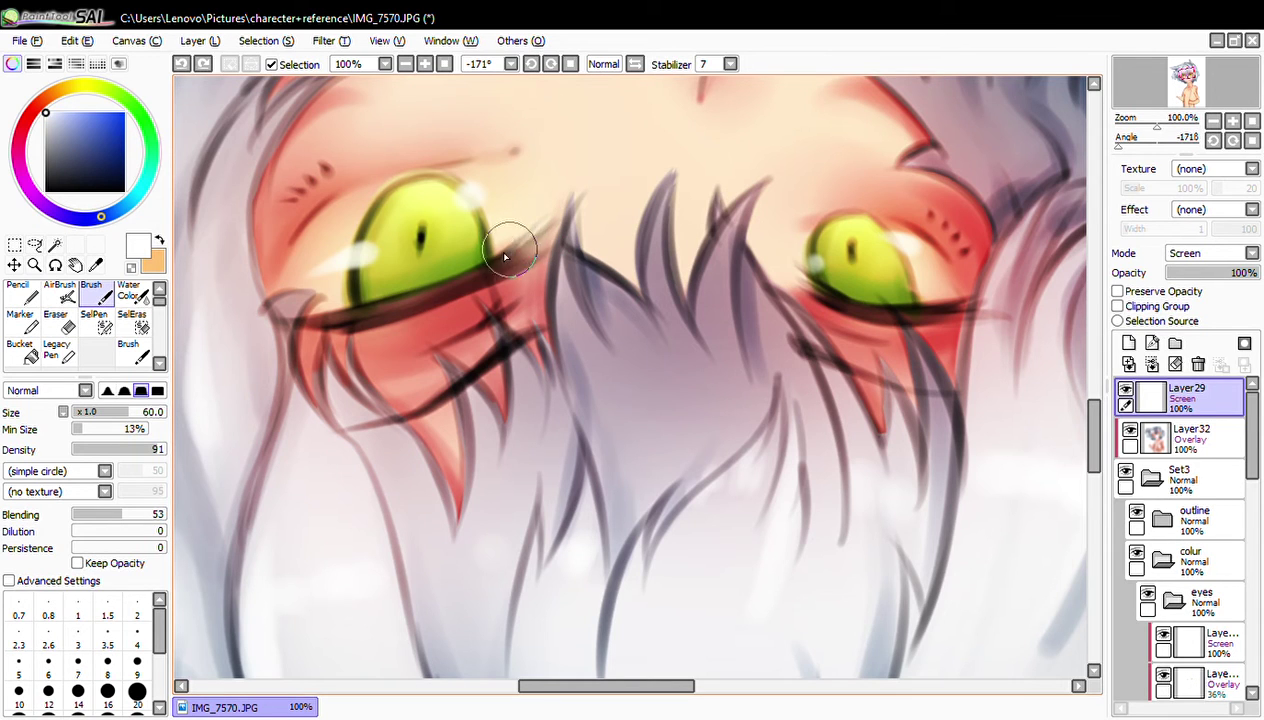
key("ctrl+z")
left_click_drag(546, 218, 486, 286)
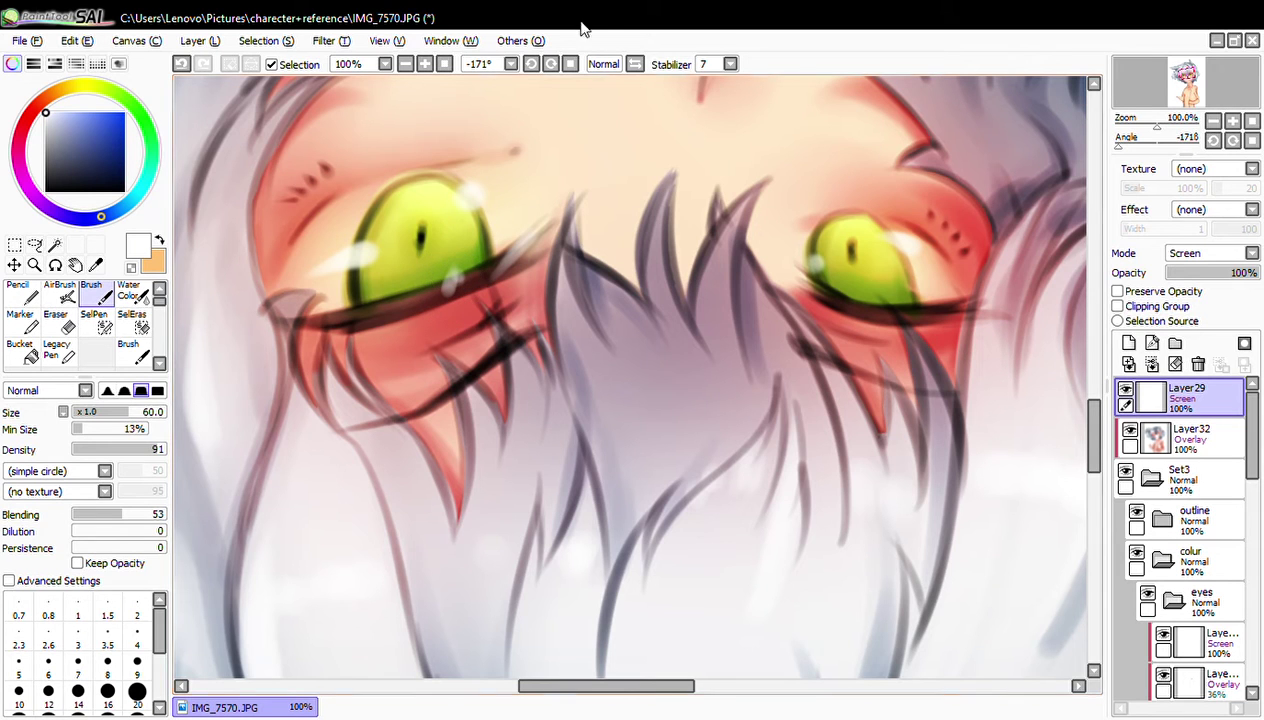
- Add white highlights at the right eye's inner corner and the inner upper eyelid
left_click(1254, 140)
mouse_move(808, 296)
left_mouse_down()
mouse_move(753, 127)
mouse_move(893, 224)
left_mouse_up()
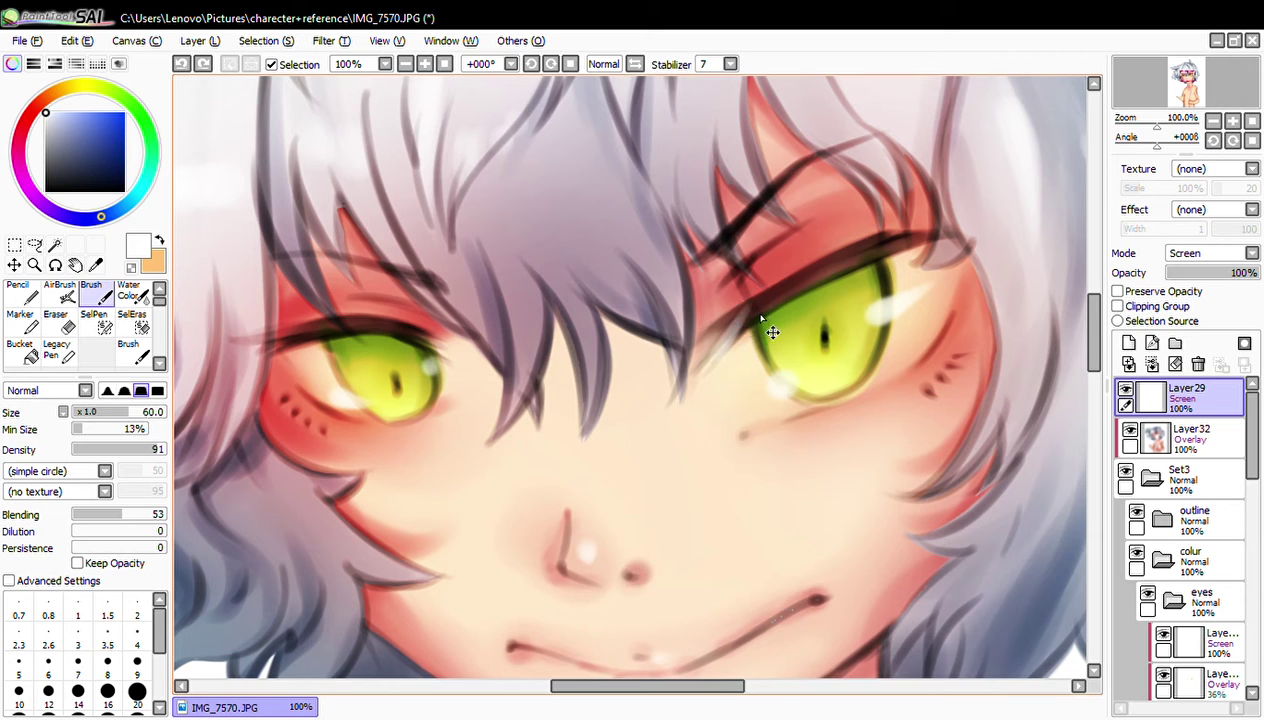
left_click_drag(740, 318, 748, 339)
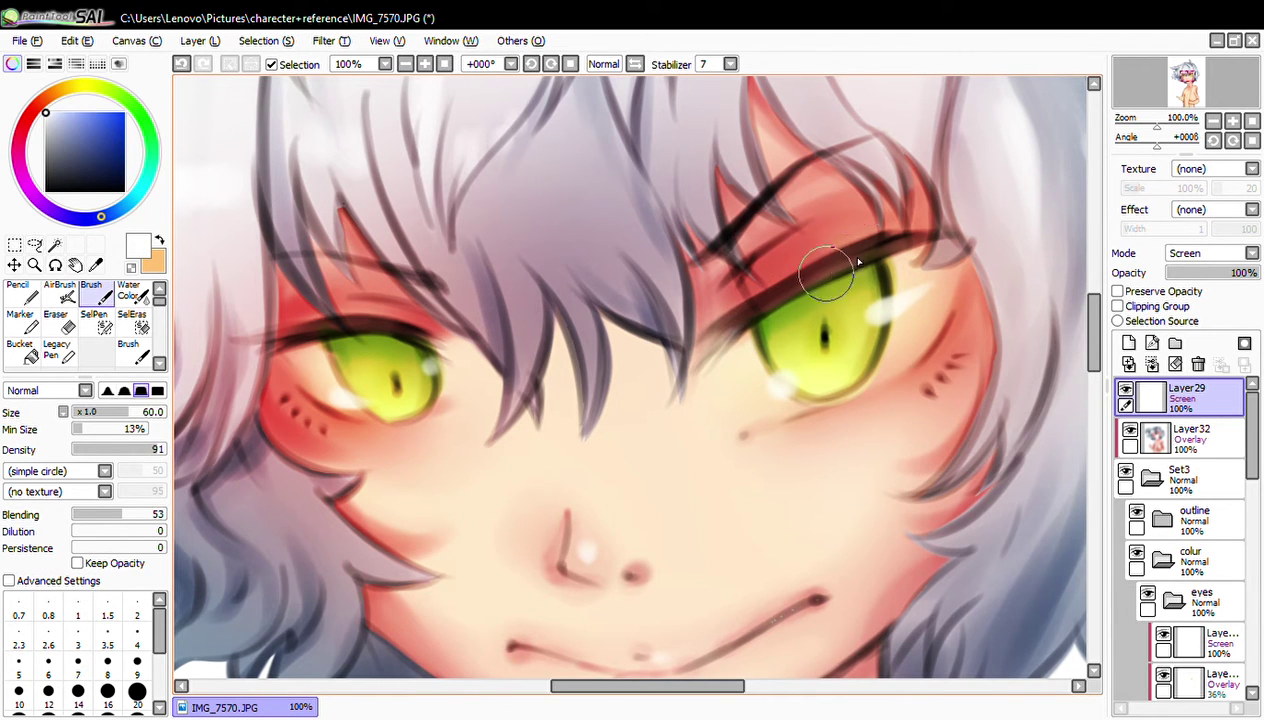
left_click_drag(800, 292, 879, 256)
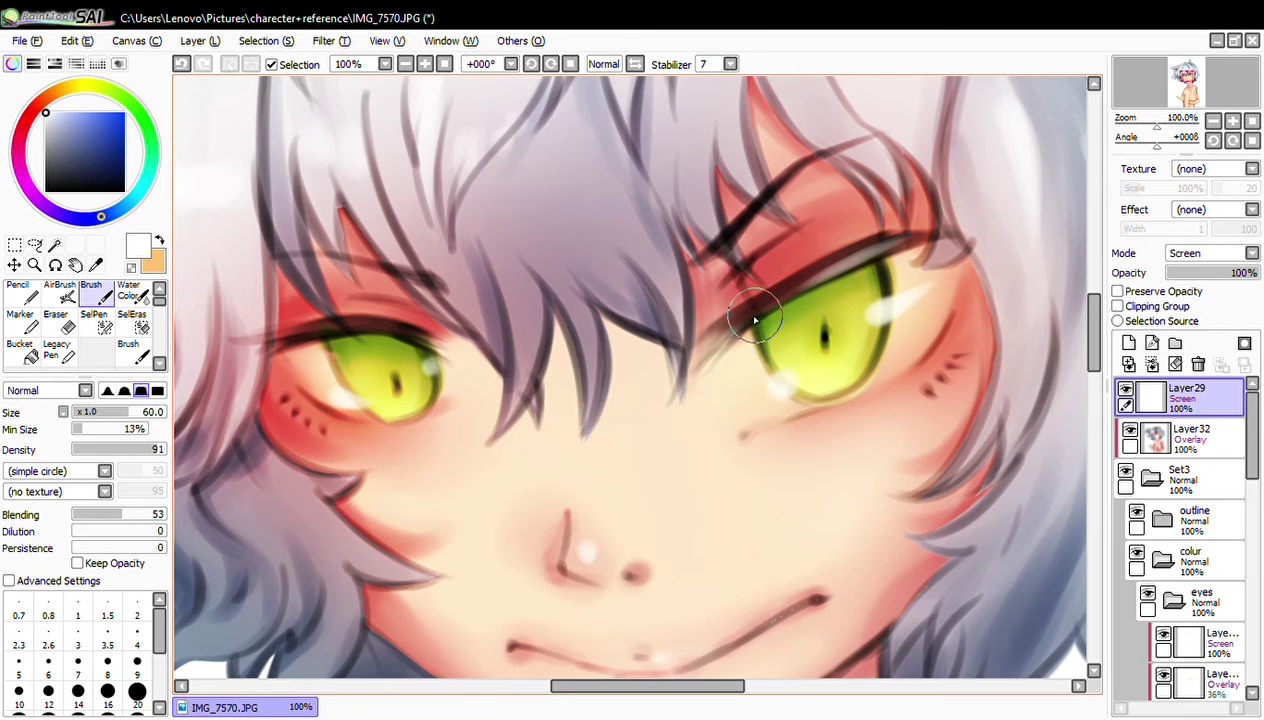
key("ctrl+z")
left_click_drag(776, 311, 829, 283)
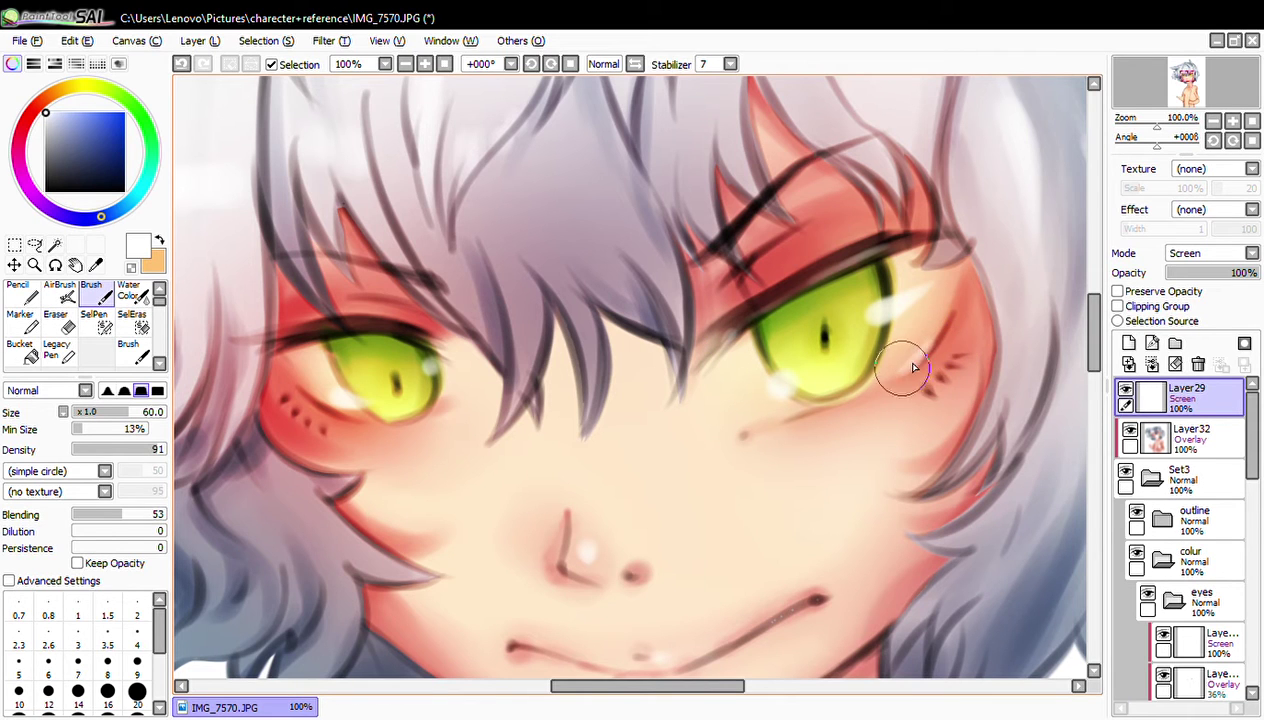
left_click_drag(1158, 125, 1143, 147)
- Straighten and centre the face, shrink the brush to size 25, and trial a stroke near the eye corner
left_click_drag(1134, 148, 1160, 140)
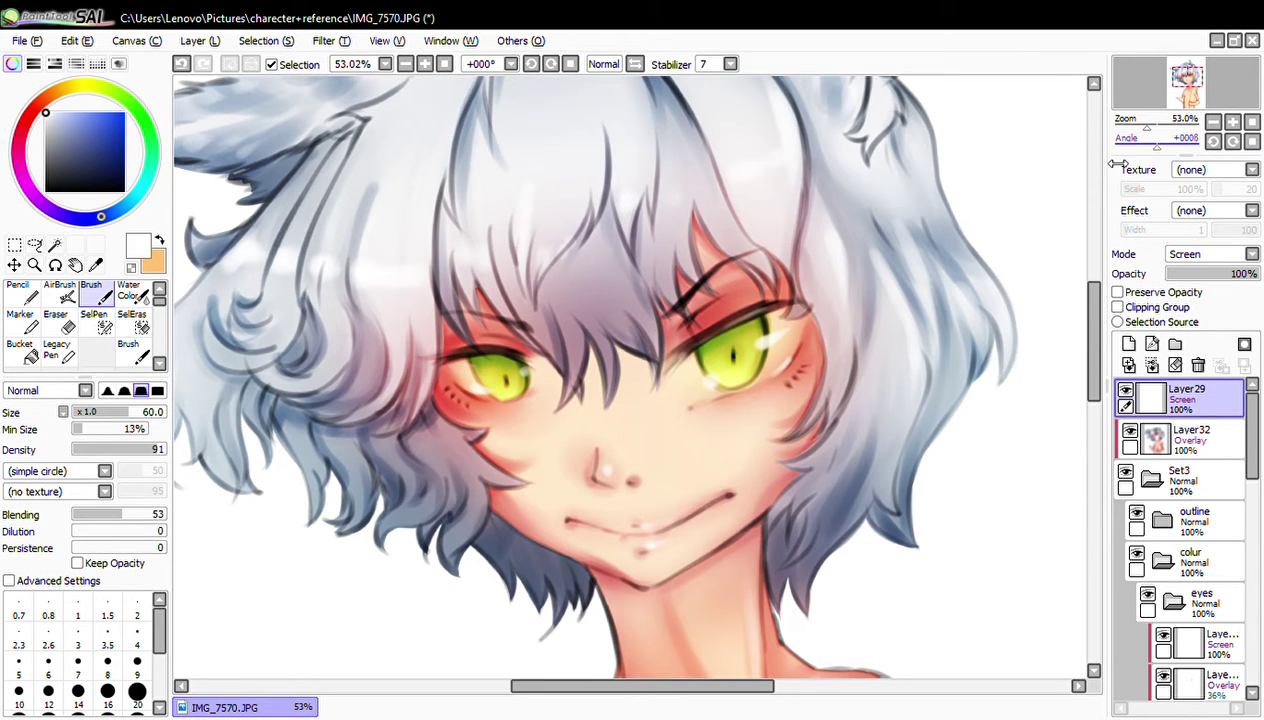
left_click_drag(1003, 482, 921, 336)
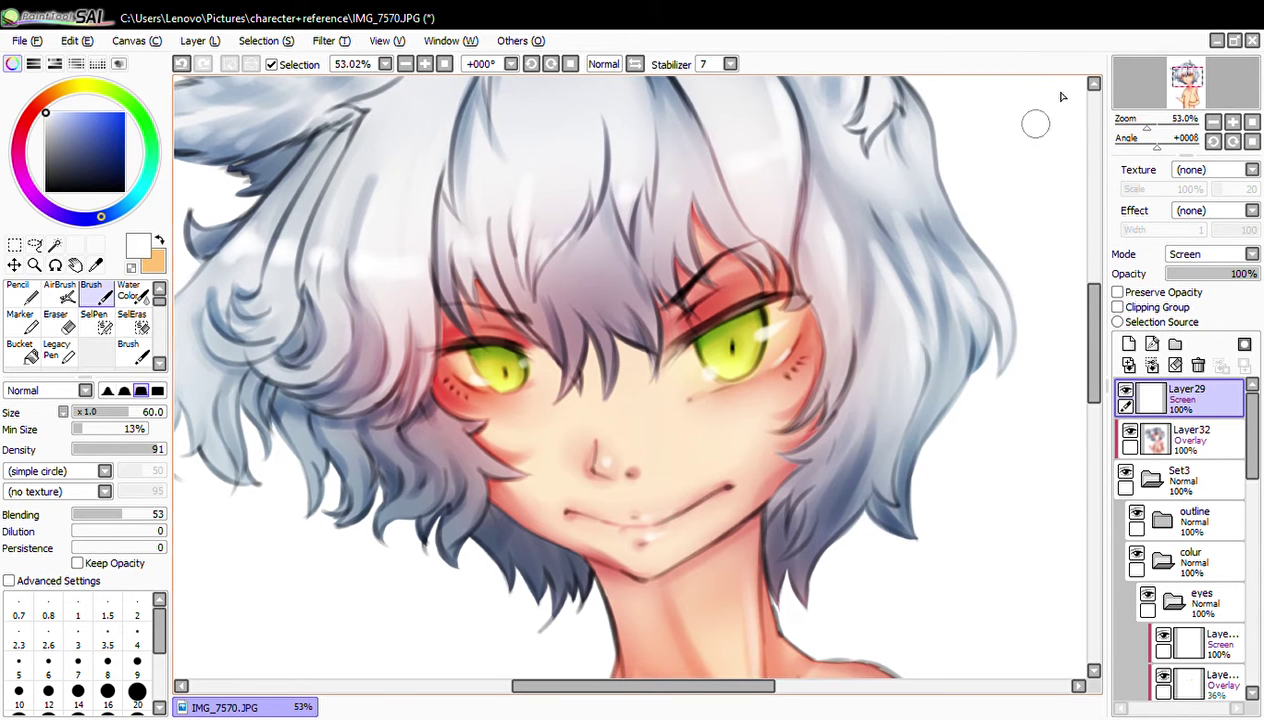
scroll(1180, 92, "up", 2)
scroll(1150, 110, "up", 4)
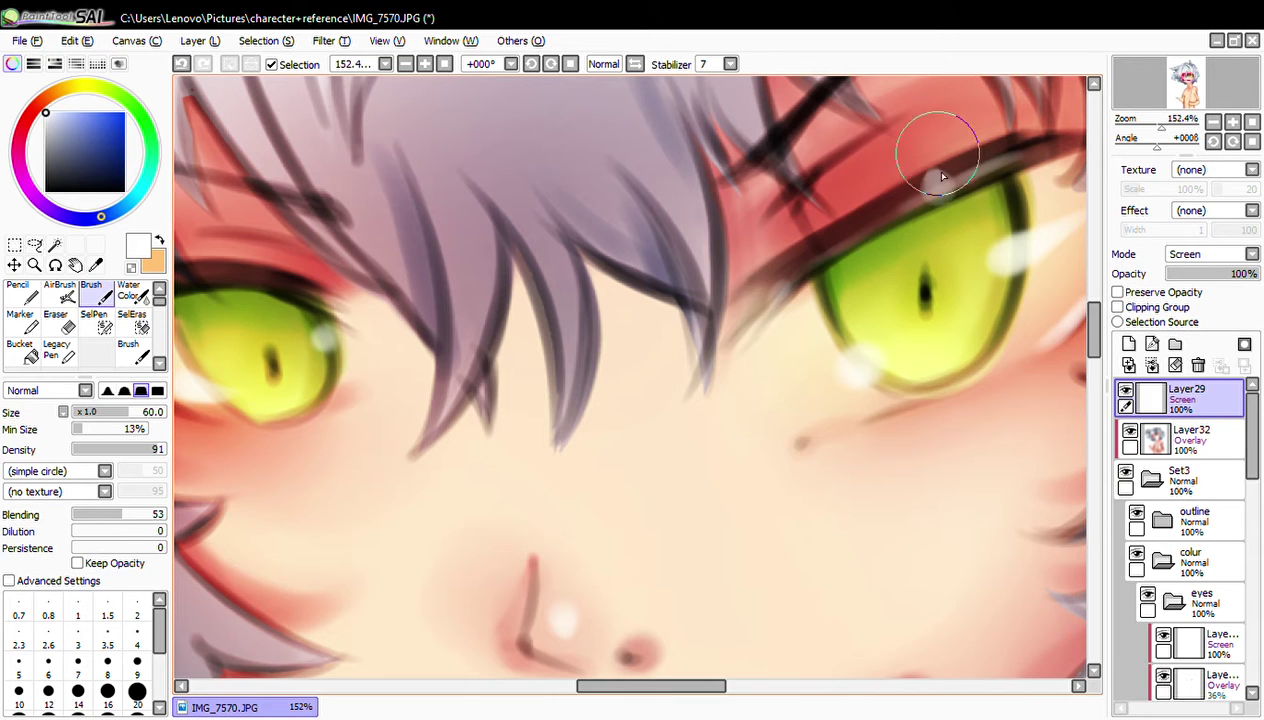
key("bracketleft")
key("bracketleft")
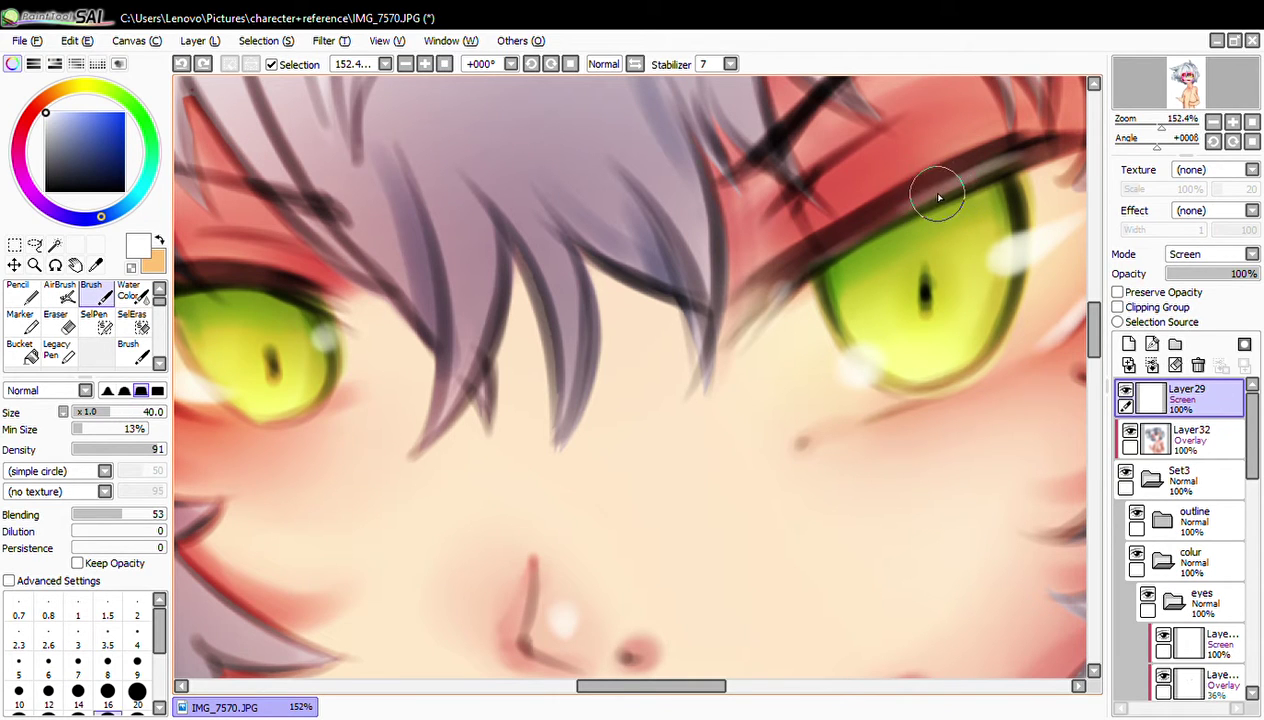
key("bracketleft")
key("bracketleft")
key("bracketleft")
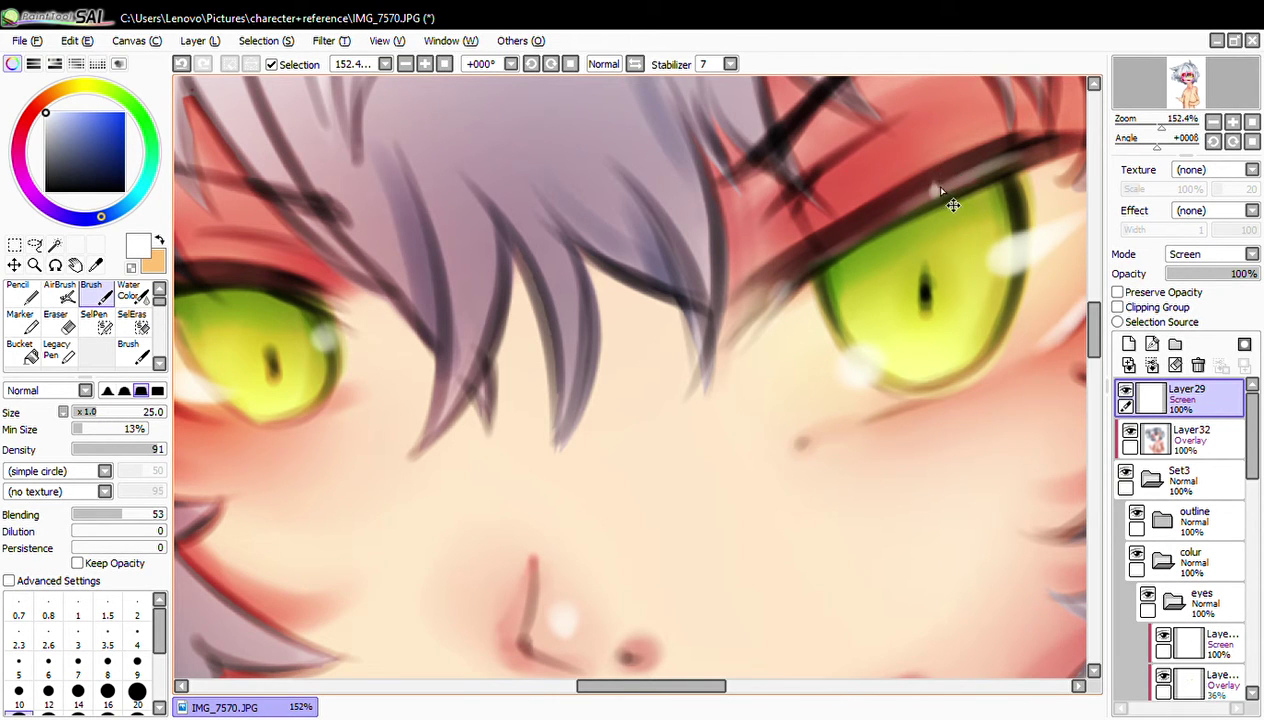
left_click_drag(806, 281, 705, 305)
key("ctrl+z")
- Add a white highlight right of the eye, blend it with a size-35 watercolour brush, then highlight by the cheek marks
left_click_drag(889, 263, 831, 273)
left_click_drag(841, 351, 766, 301)
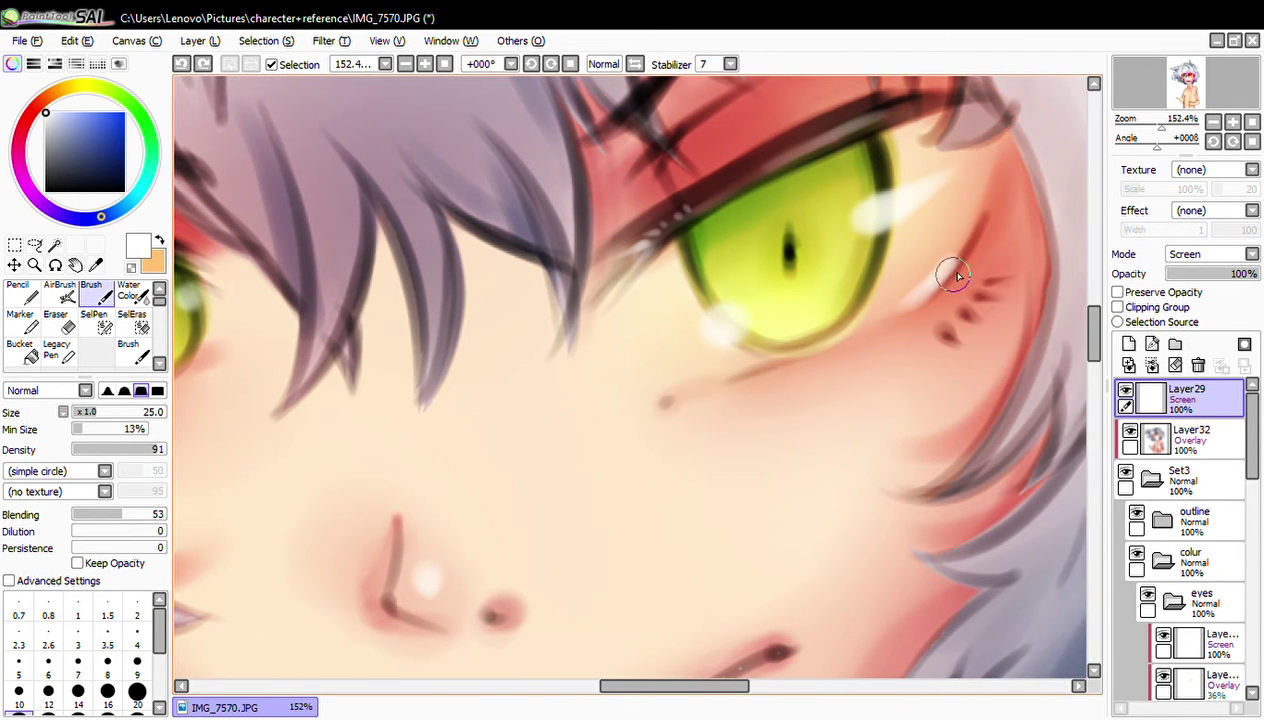
left_click_drag(952, 270, 860, 310)
left_click(128, 292)
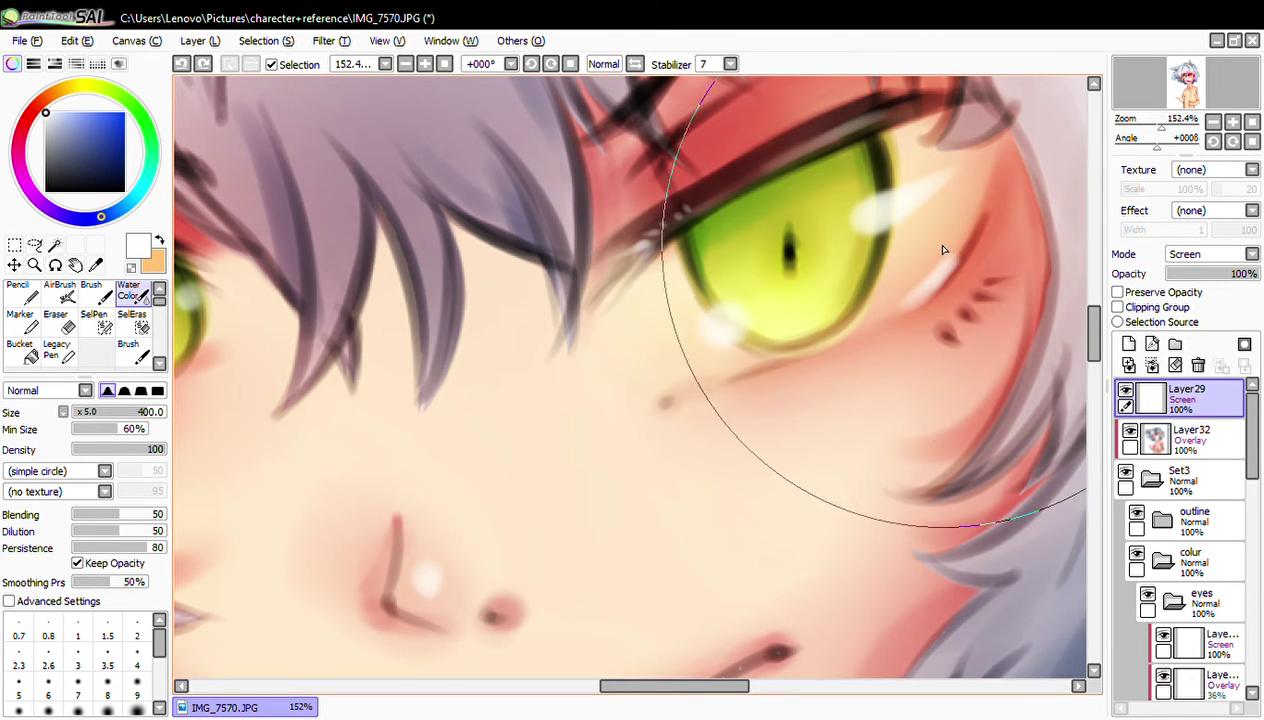
key("bracketleft")
key("bracketleft")
key("bracketleft")
key("bracketleft")
key("bracketleft")
key("bracketleft")
key("bracketleft")
key("bracketleft")
key("bracketleft")
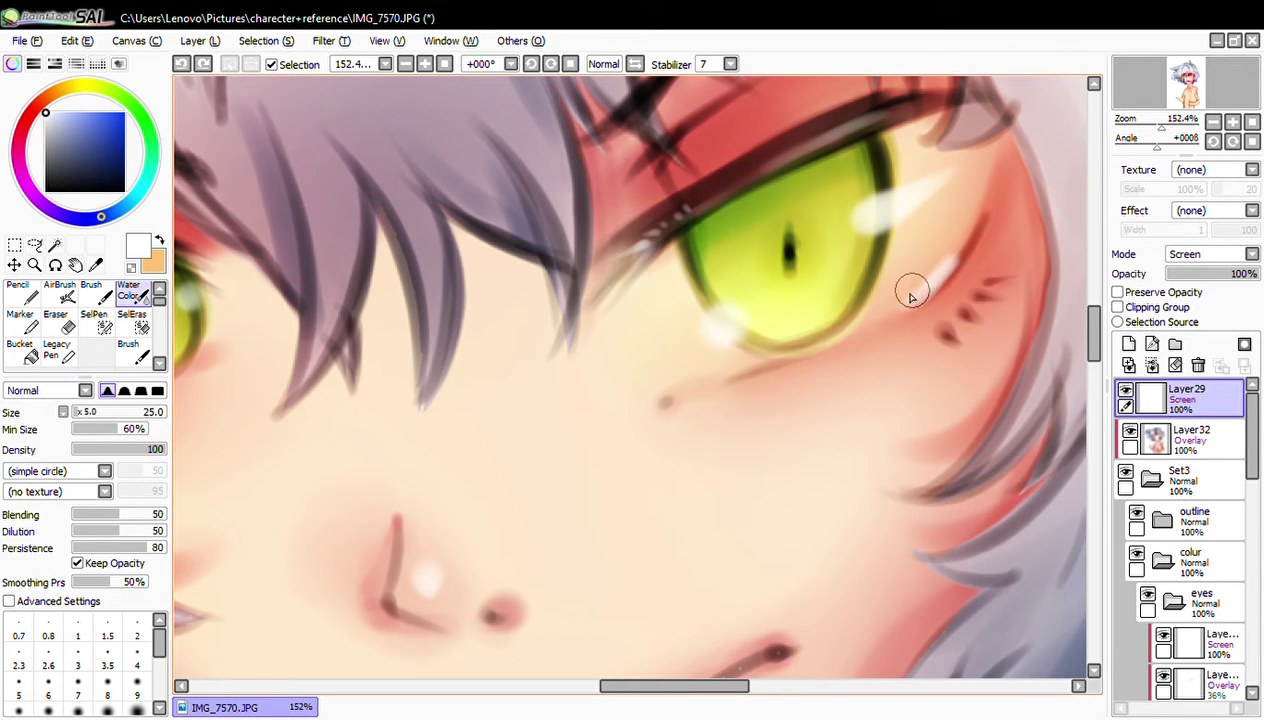
key("bracketright")
key("bracketright")
left_click_drag(920, 274, 979, 214)
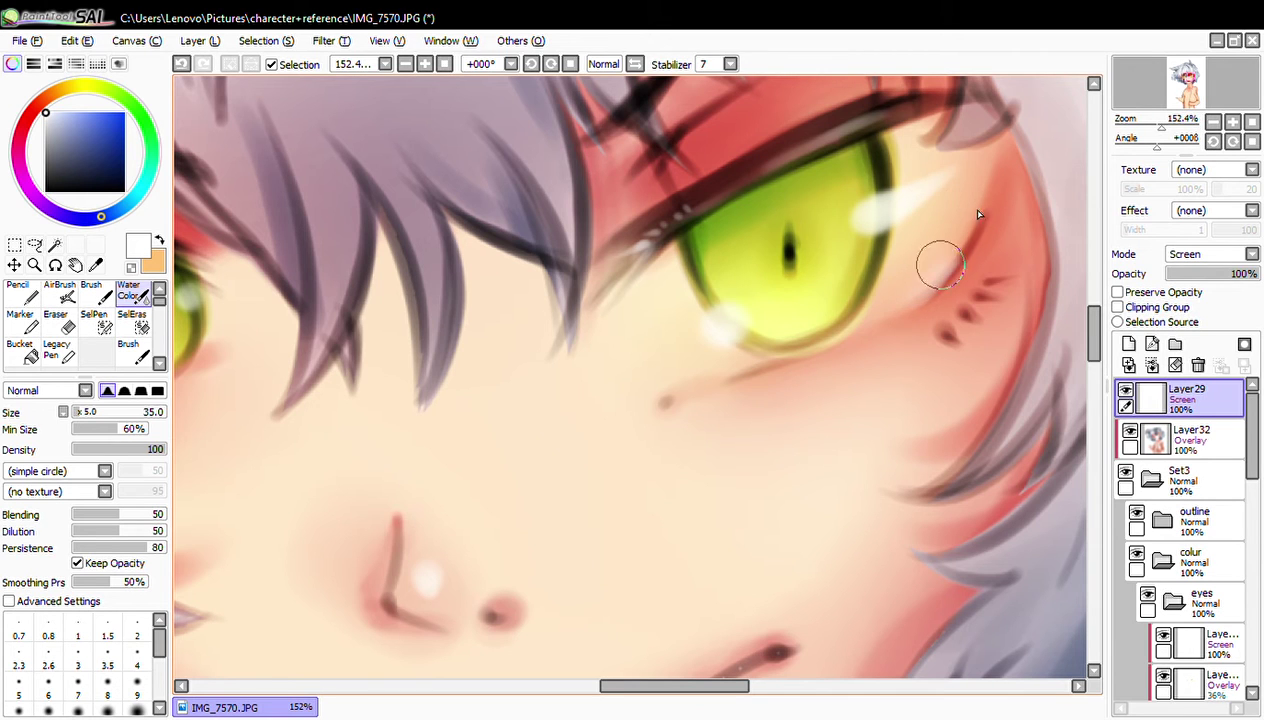
left_click(91, 292)
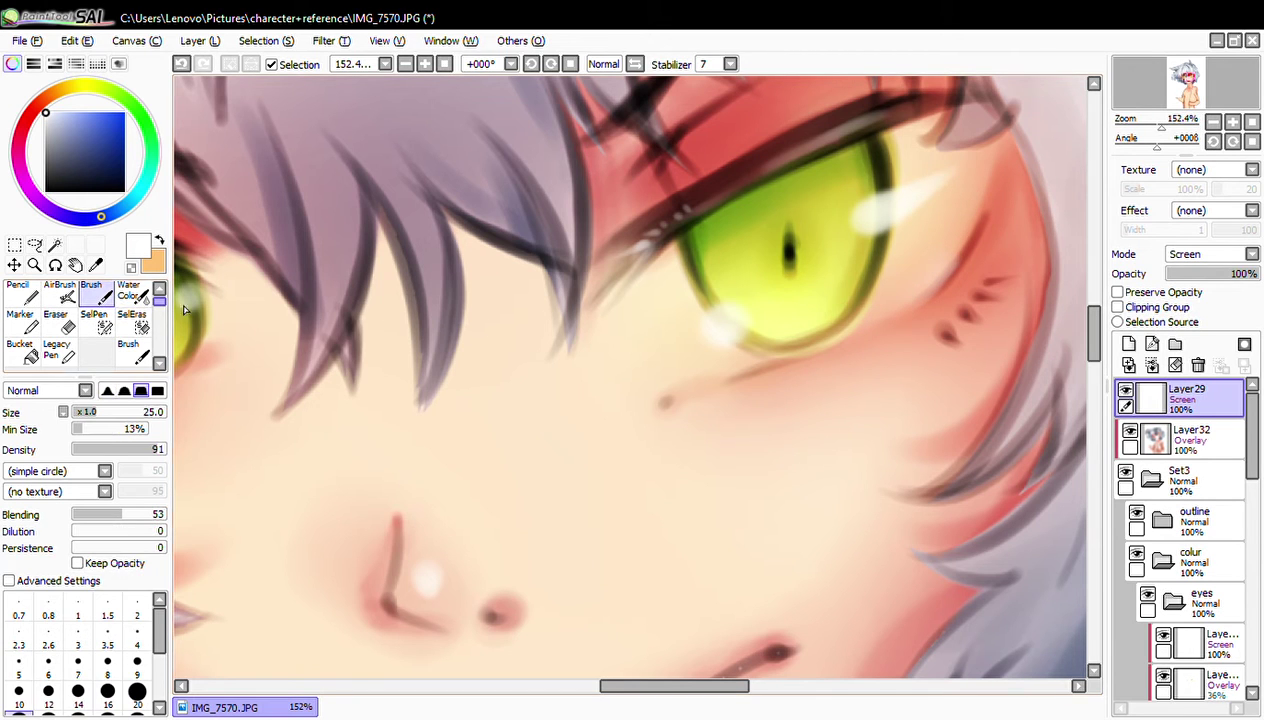
scroll(860, 344, "right", 2)
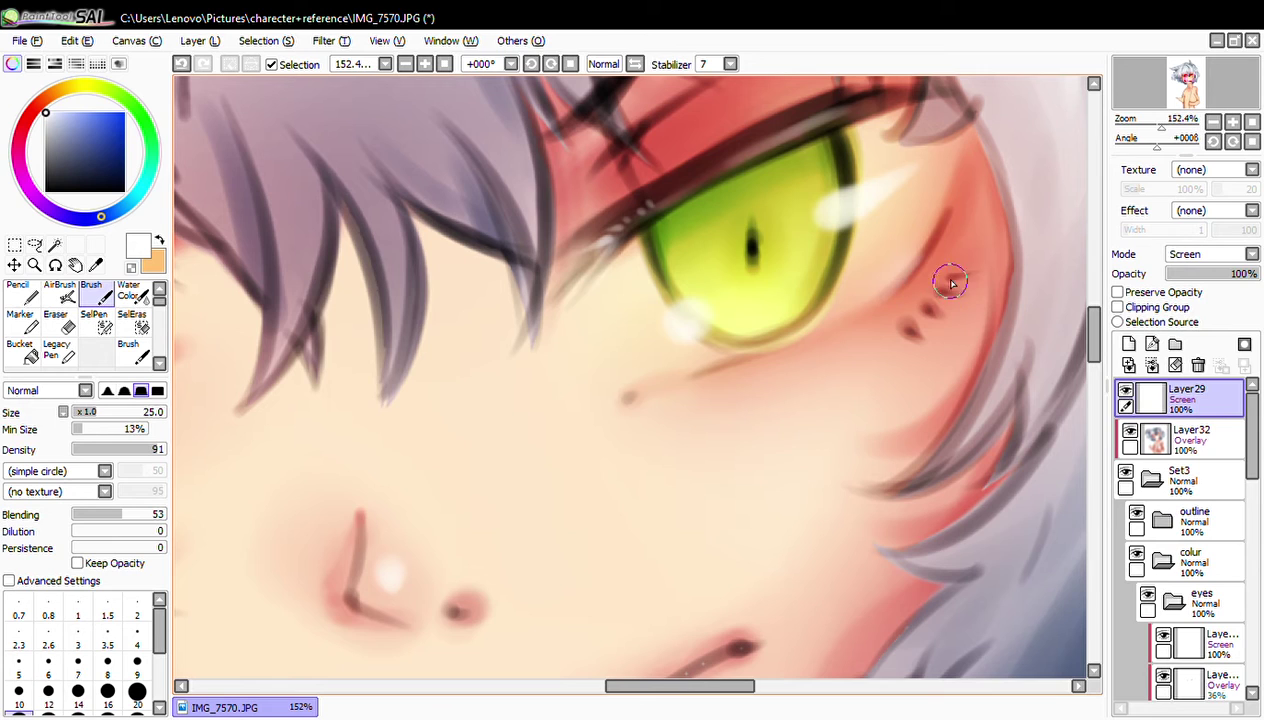
key("ctrl+z")
left_click_drag(950, 281, 930, 308)
key("ctrl+z")
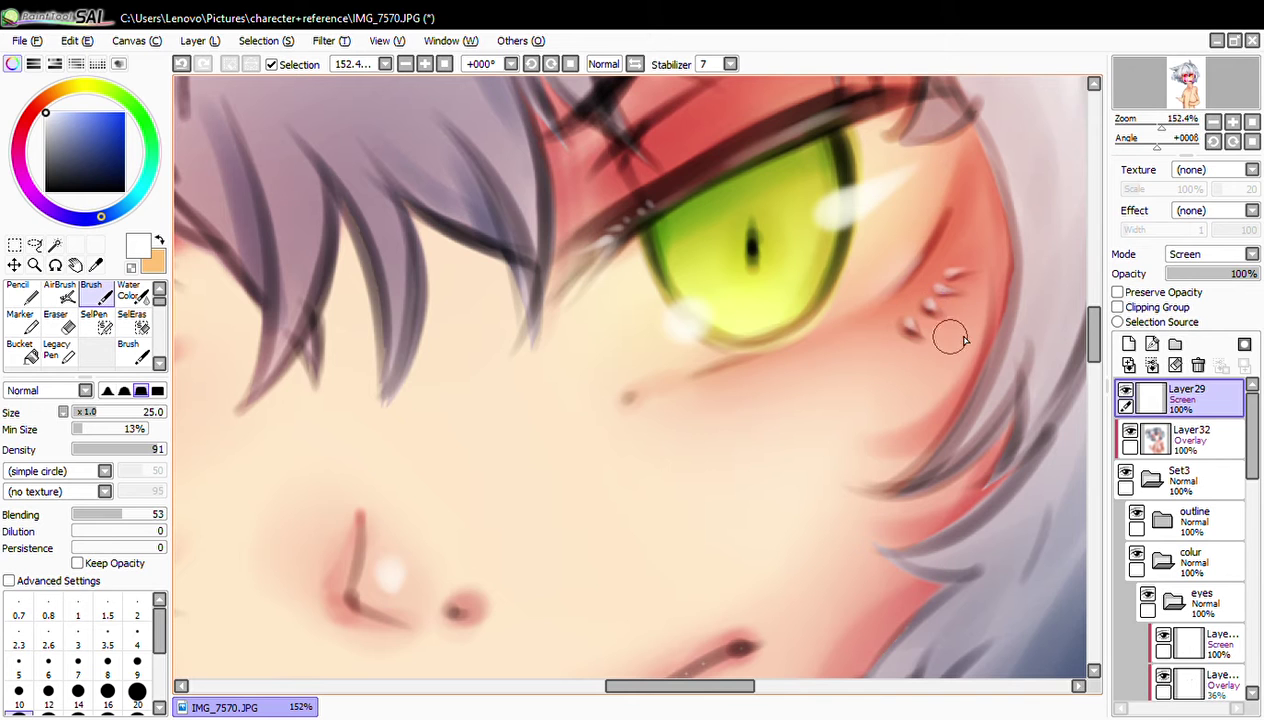
- Paint a light highlight along the upper lashline at brush size 40, redrawing it several times
mouse_move(1160, 128)
left_mouse_down()
mouse_move(1155, 148)
mouse_move(1168, 130)
left_mouse_up()
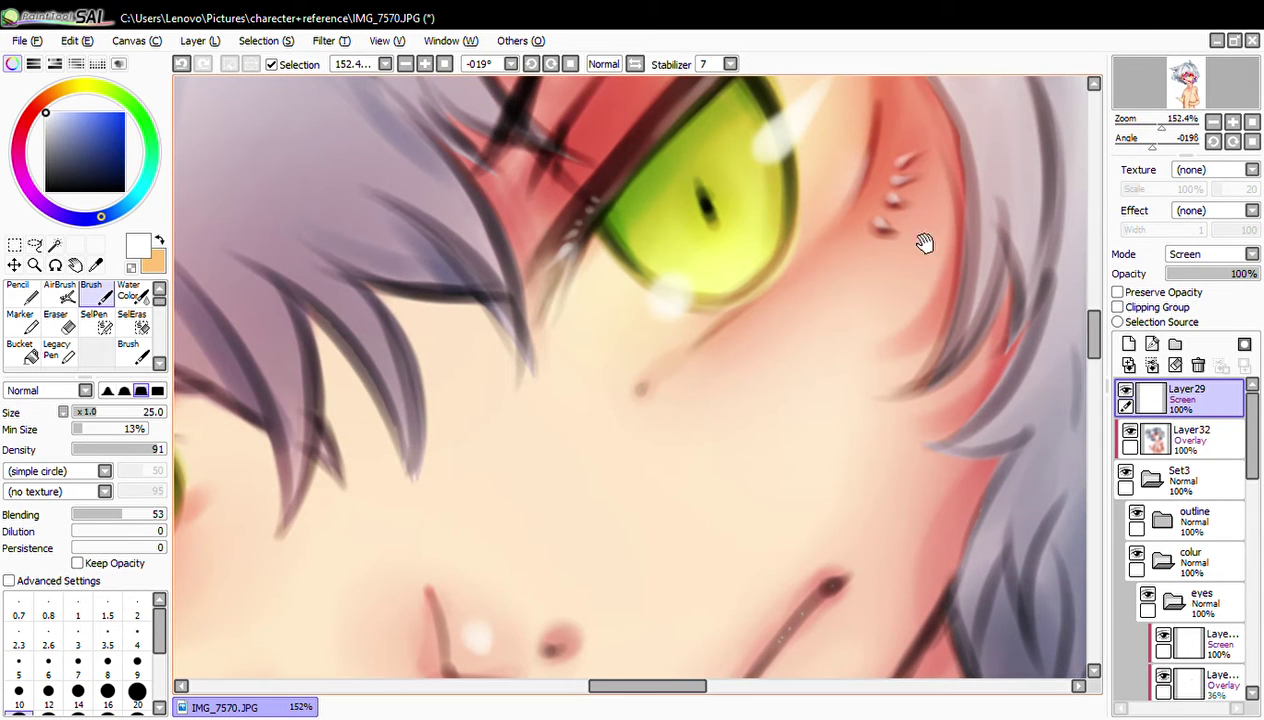
mouse_move(835, 330)
left_mouse_down()
mouse_move(688, 319)
mouse_move(736, 345)
left_mouse_up()
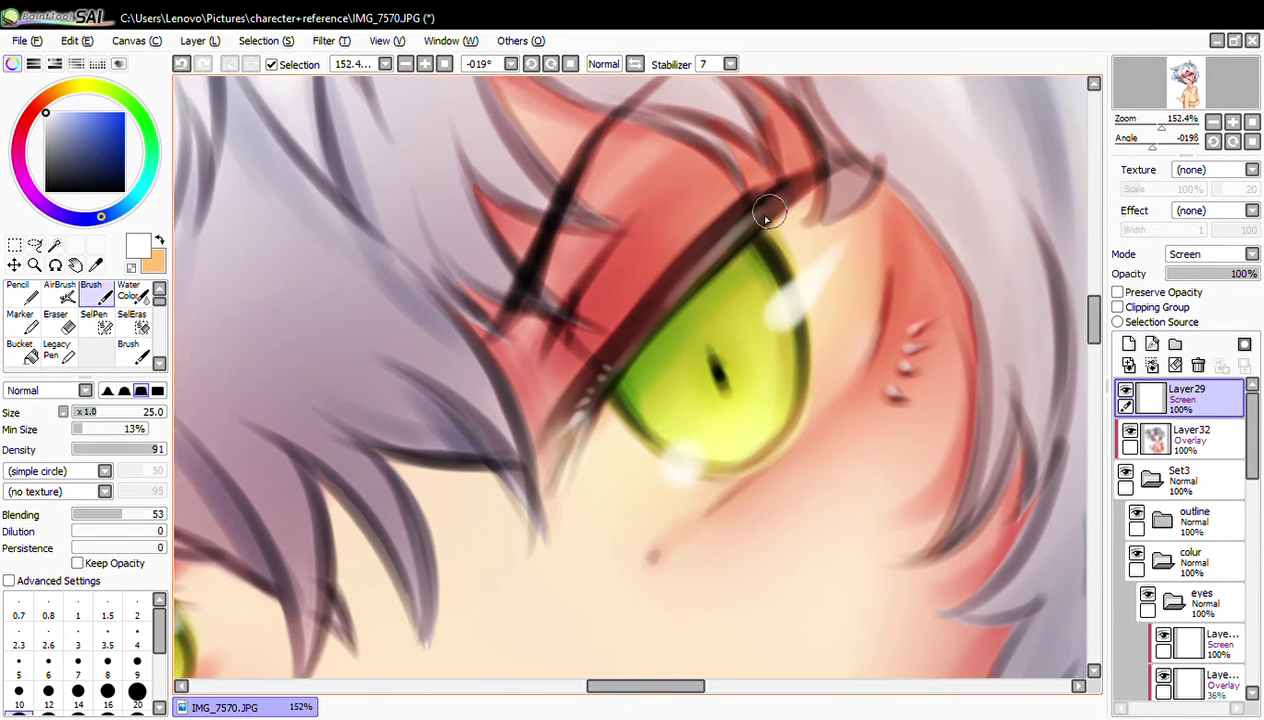
left_click_drag(750, 225, 760, 180)
key("ctrl+z")
key("ctrl+y")
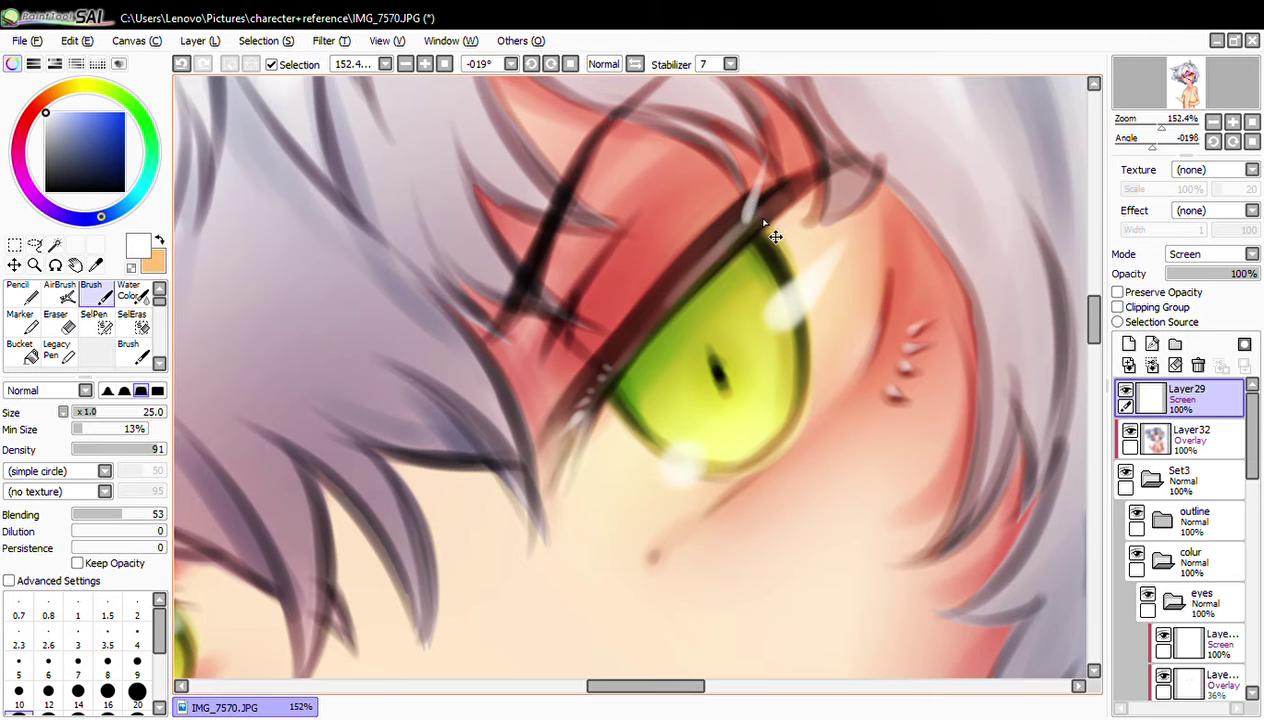
key("bracketright")
key("bracketright")
key("bracketright")
key("ctrl+z")
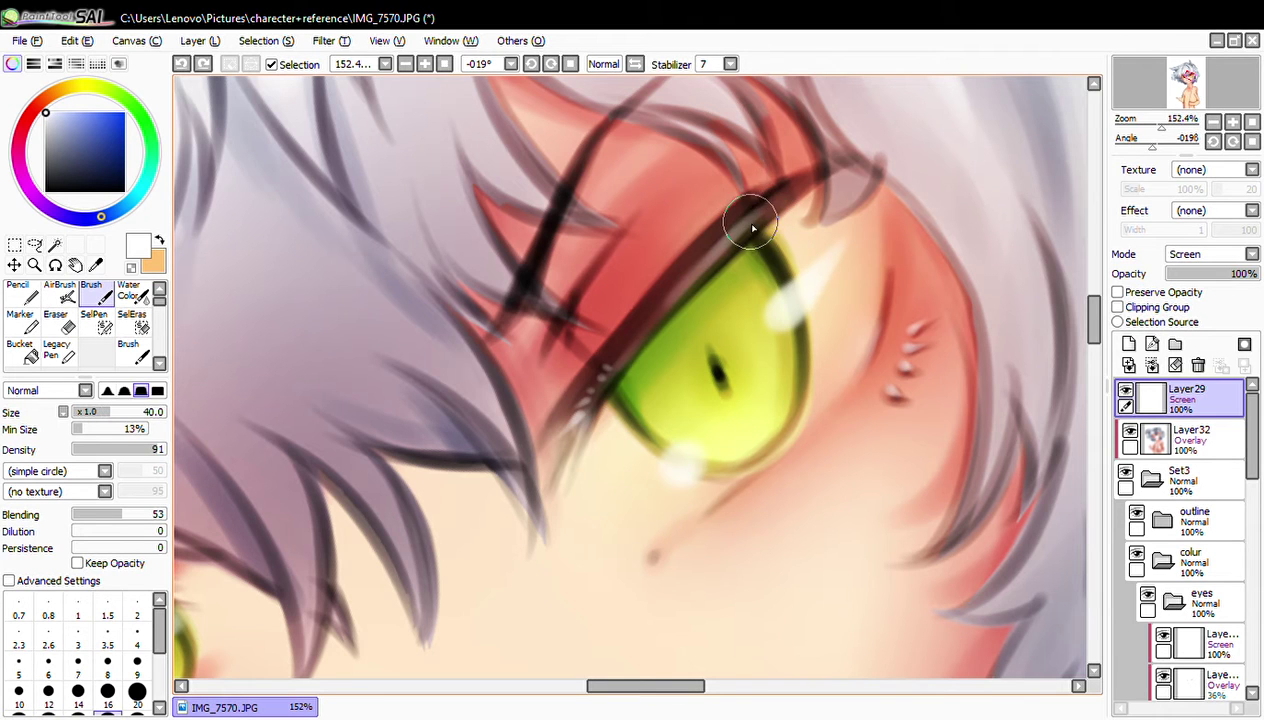
left_click_drag(740, 220, 780, 97)
key("ctrl+z")
left_click_drag(753, 240, 739, 175)
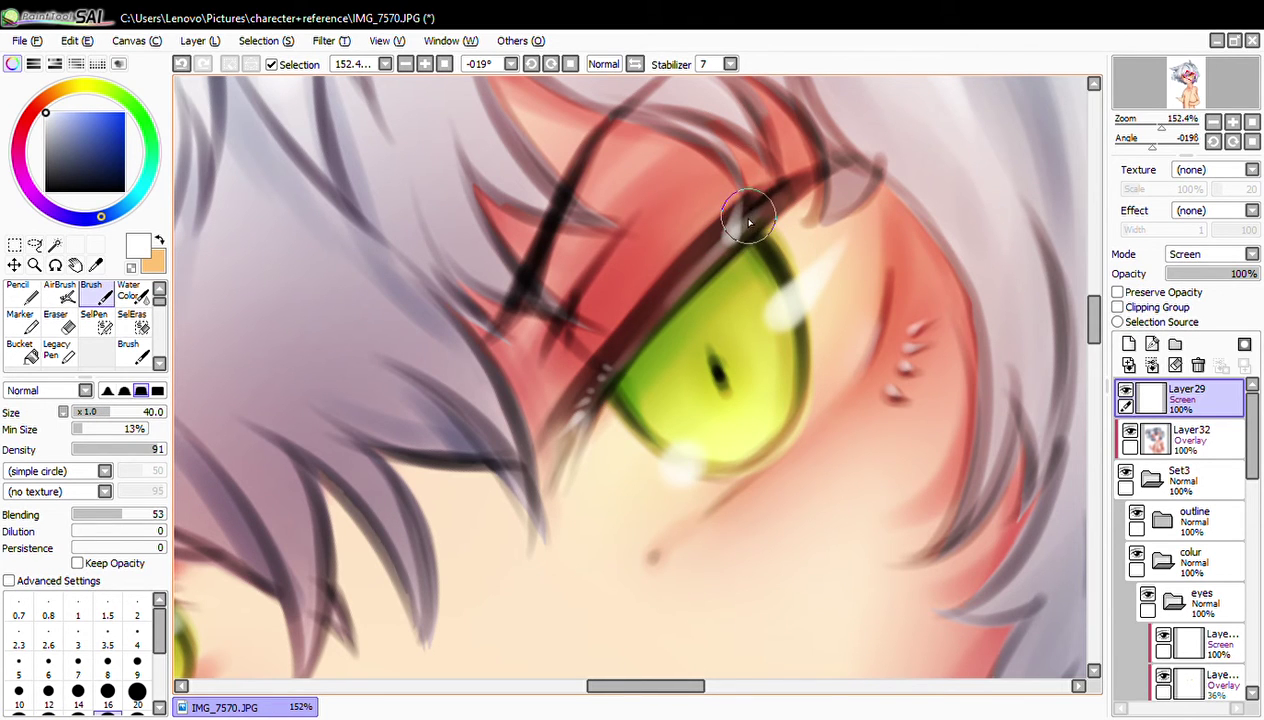
key("ctrl+z")
left_click_drag(732, 242, 752, 195)
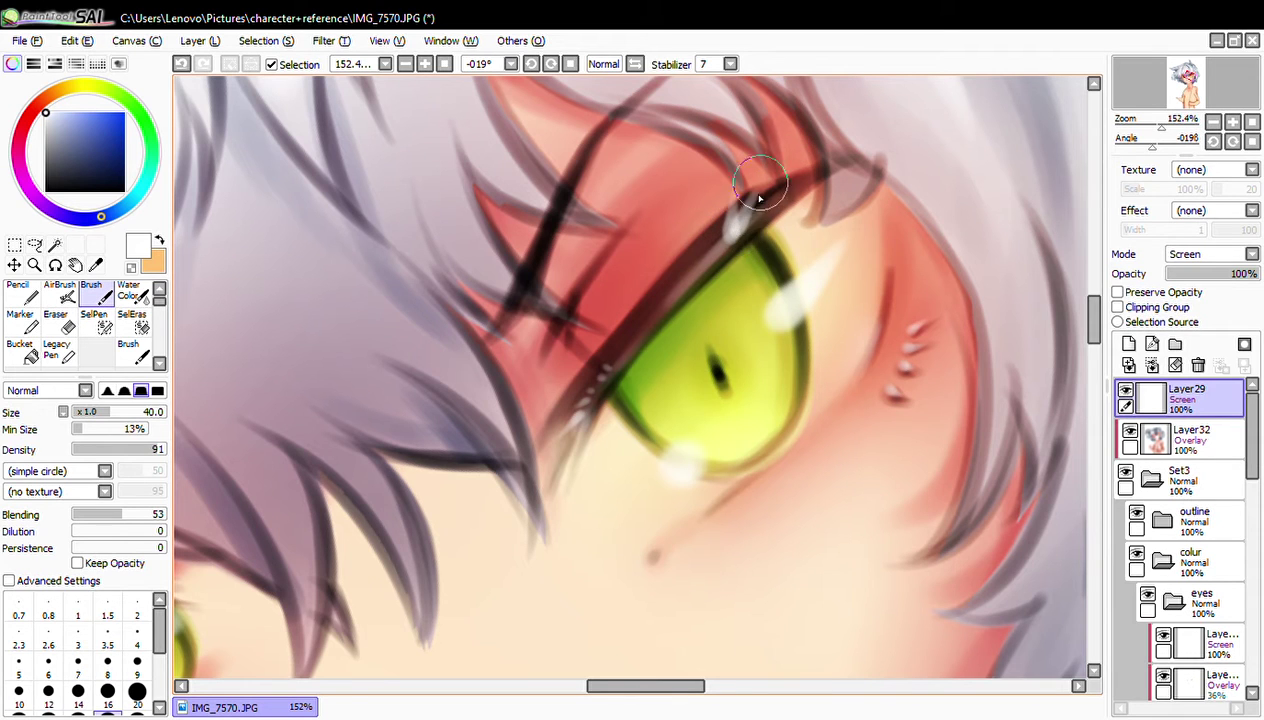
- Trial further bright lashline strokes, undo them, and reduce the brush to size 25
left_click_drag(1160, 128, 1160, 128)
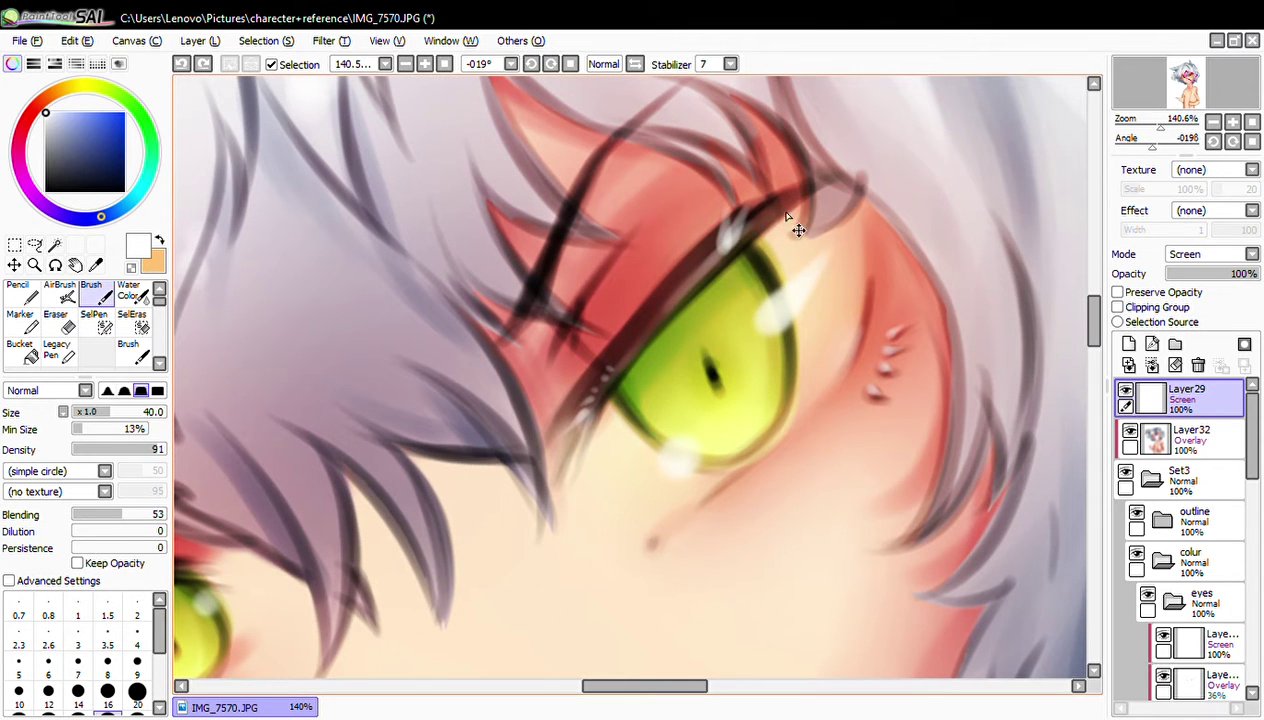
key("ctrl+z")
left_click_drag(716, 254, 719, 203)
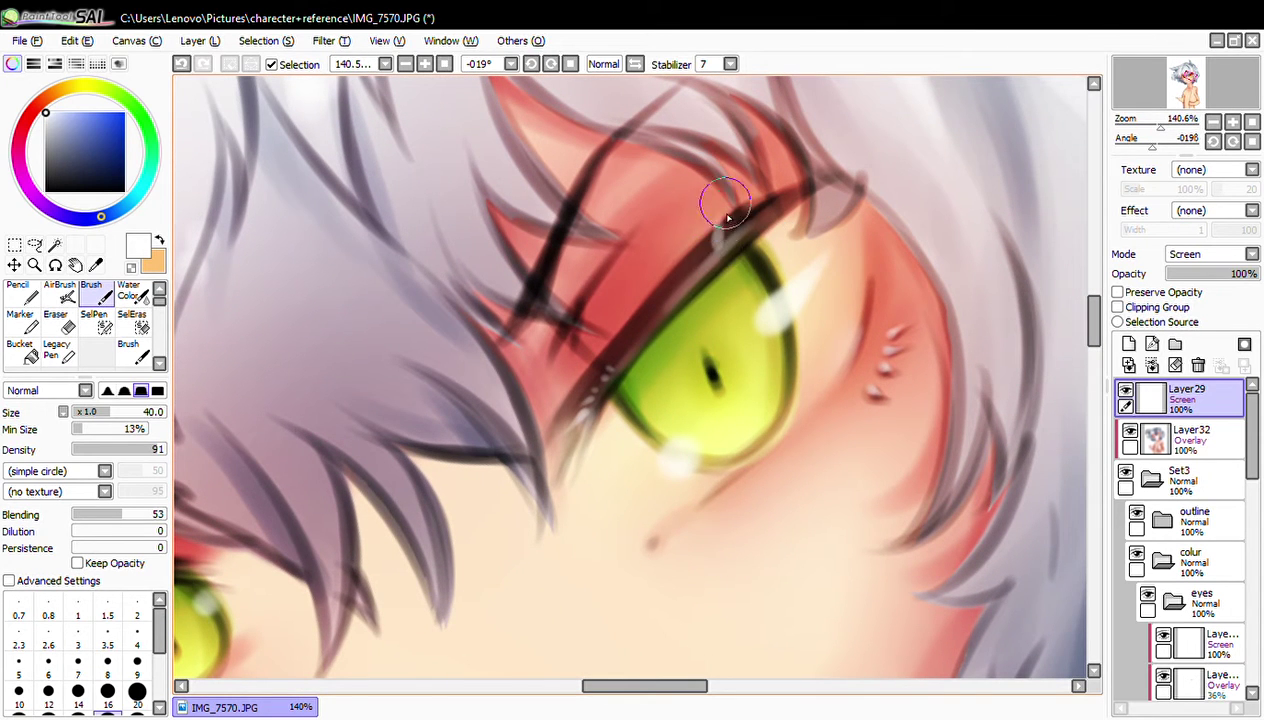
key("ctrl+z")
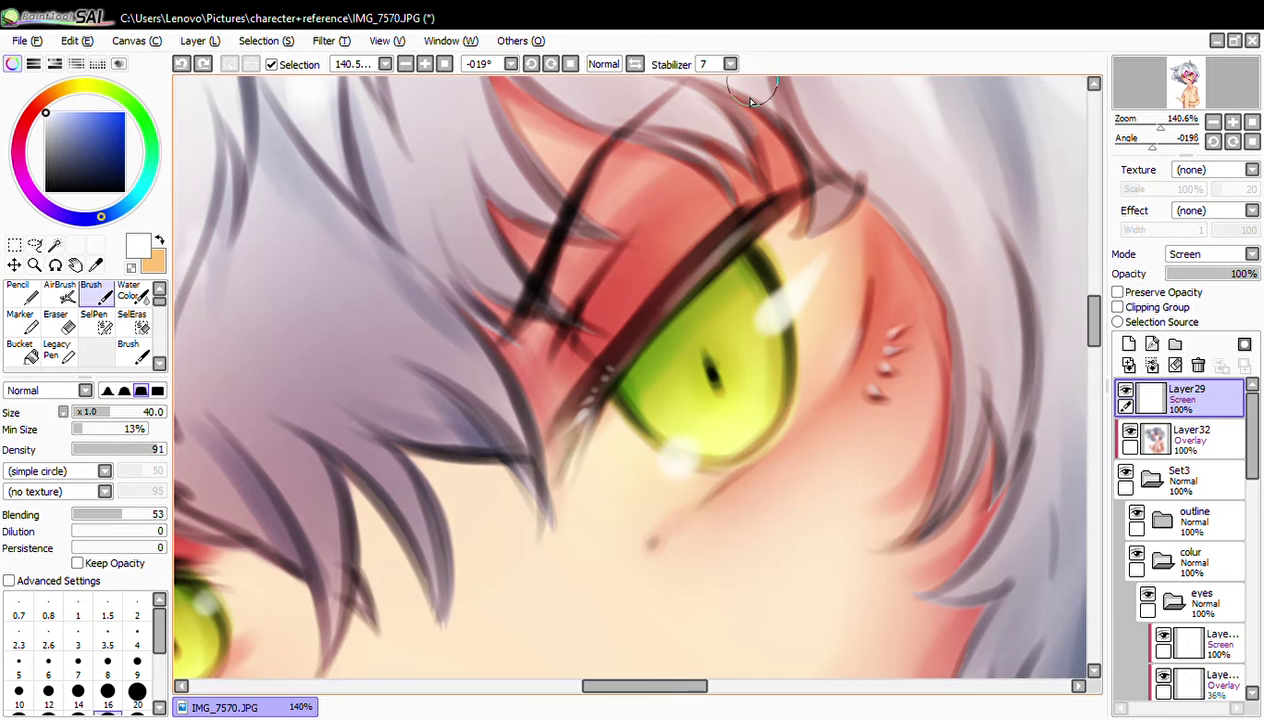
mouse_move(735, 205)
left_mouse_down()
mouse_move(742, 232)
mouse_move(778, 240)
mouse_move(757, 198)
left_mouse_up()
key("ctrl+z")
key("ctrl+z")
key("bracketleft")
key("bracketleft")
key("bracketleft")
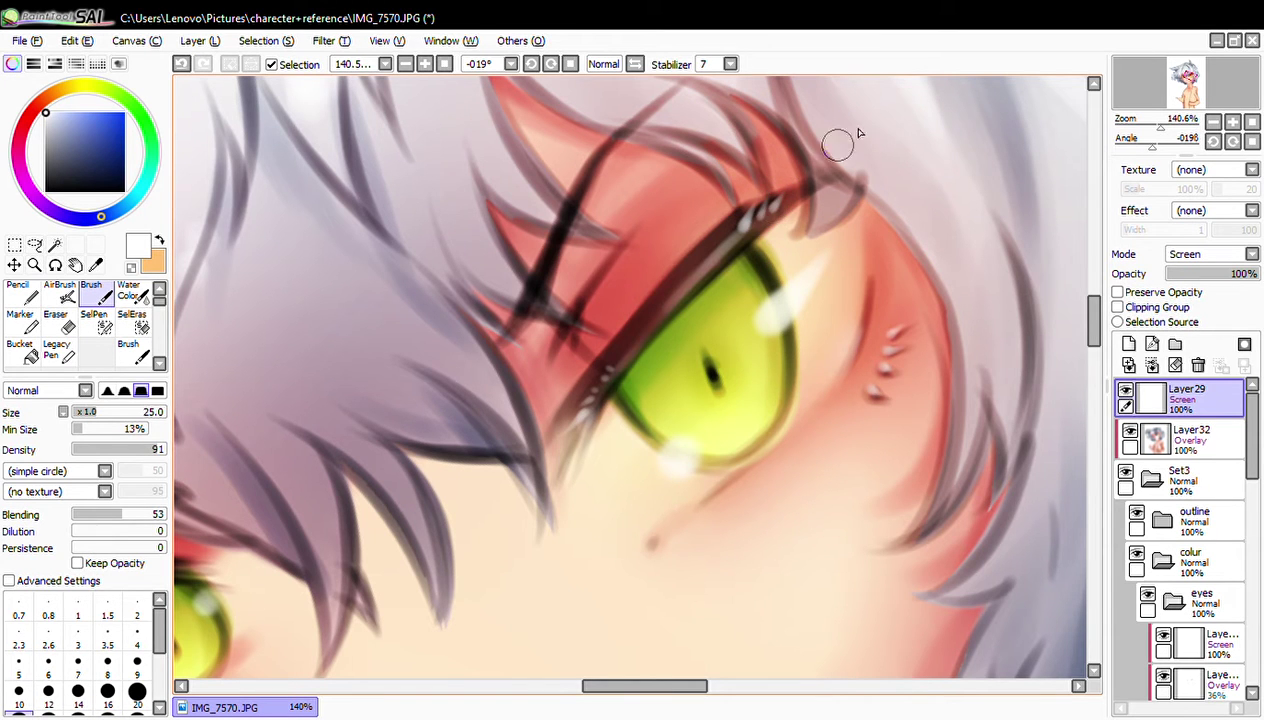
mouse_move(1135, 130)
left_mouse_down()
mouse_move(1155, 133)
mouse_move(1127, 146)
left_mouse_up()
- Undo the eyelid stroke and frame the left eye close up, rotated to -45°
left_click(1214, 140)
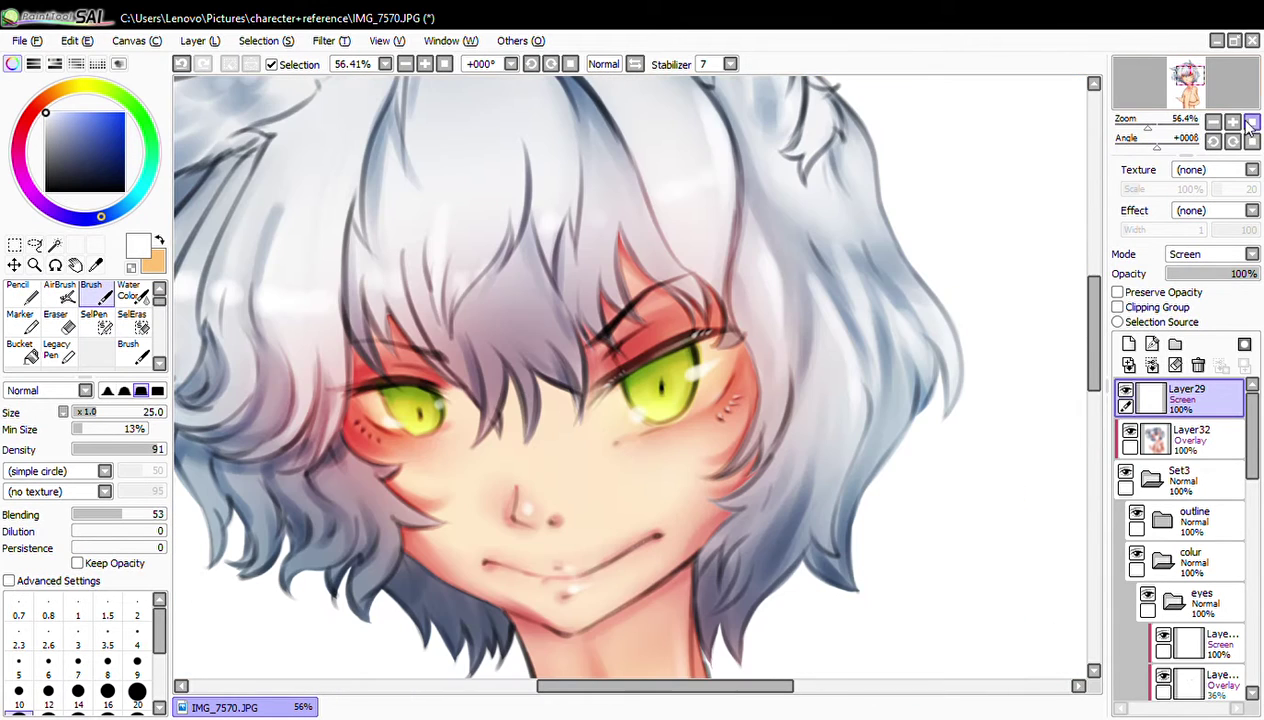
left_click_drag(771, 294, 886, 206)
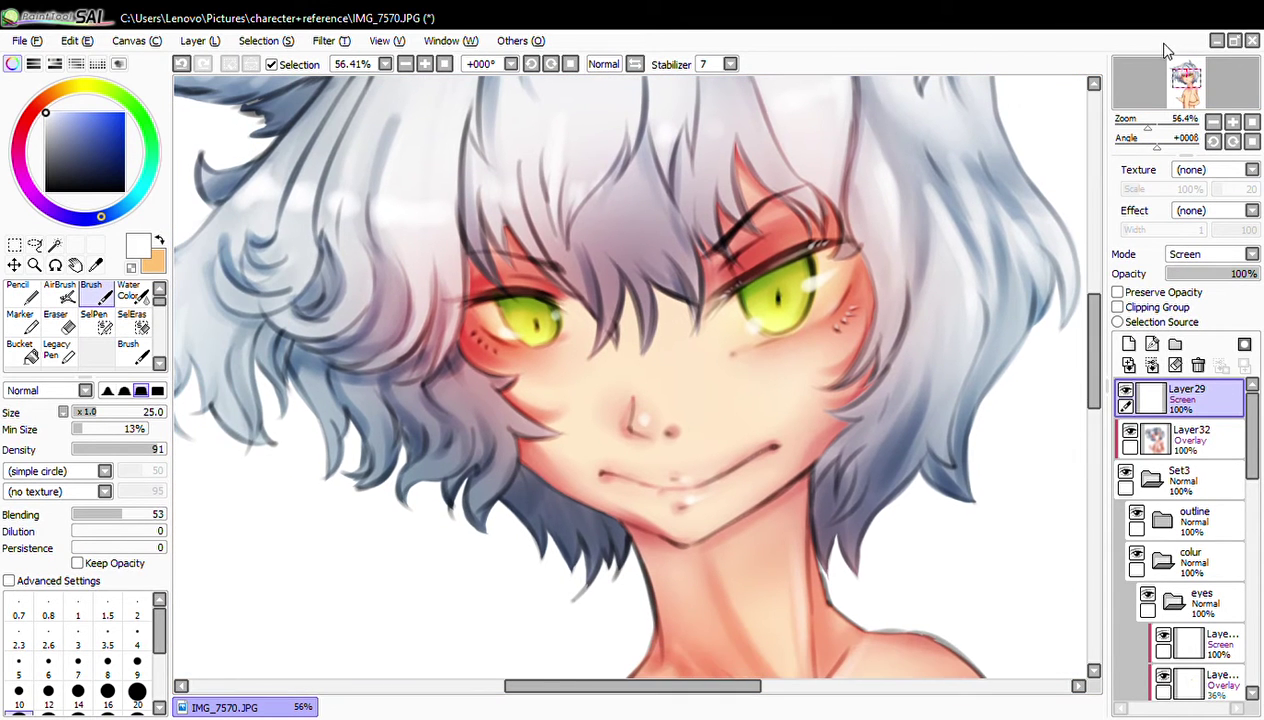
mouse_move(845, 262)
left_mouse_down()
mouse_move(953, 258)
mouse_move(899, 265)
left_mouse_up()
left_click_drag(1110, 127, 1157, 127)
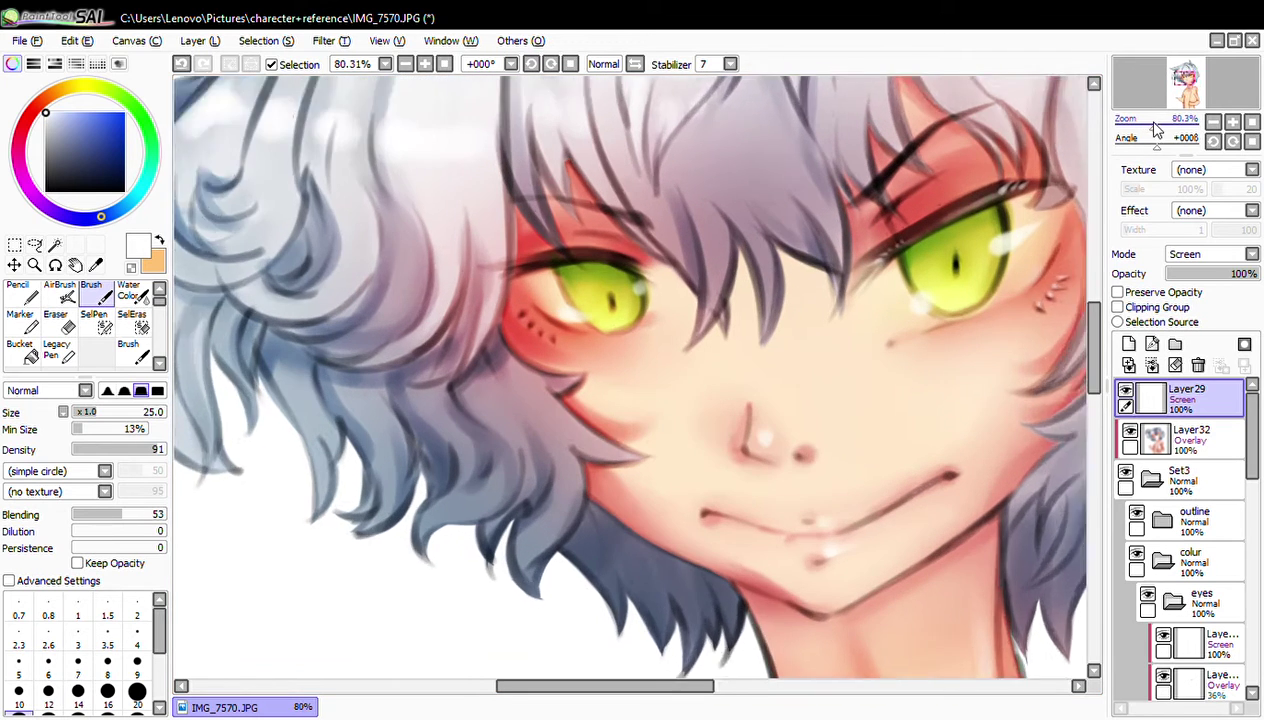
left_click_drag(1058, 175, 697, 347)
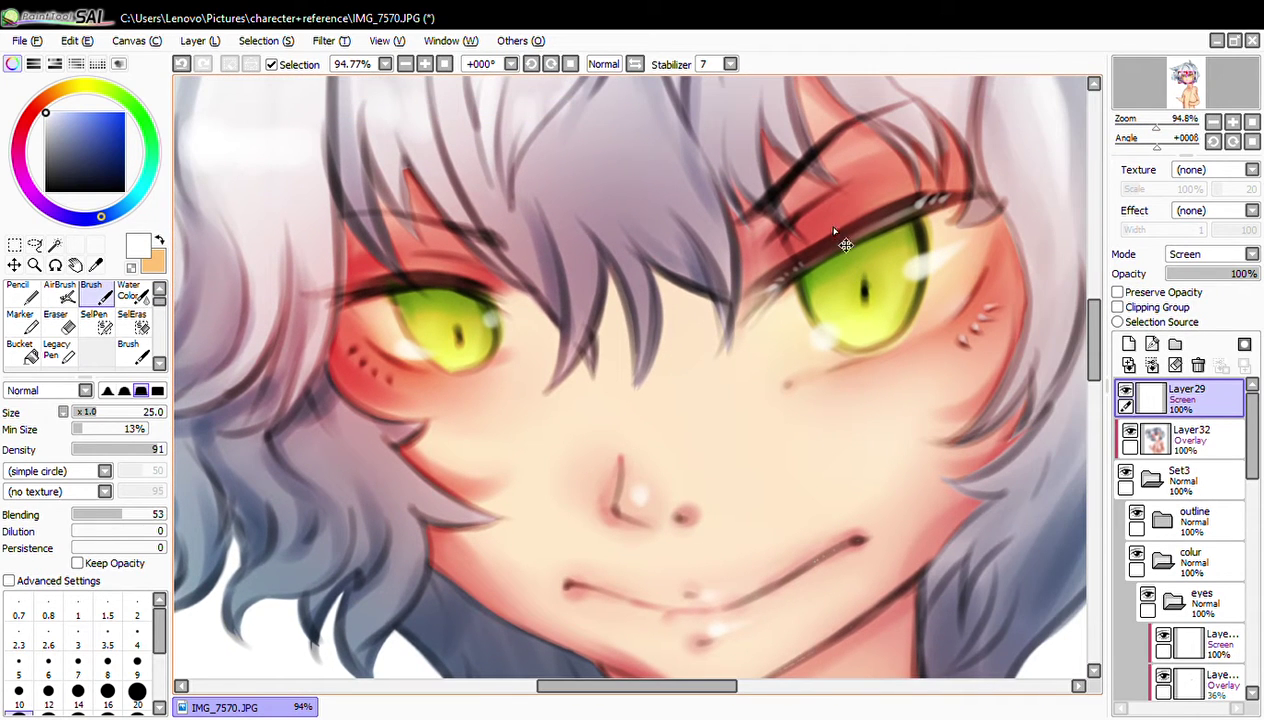
key("ctrl+z")
scroll(900, 250, "down", 3)
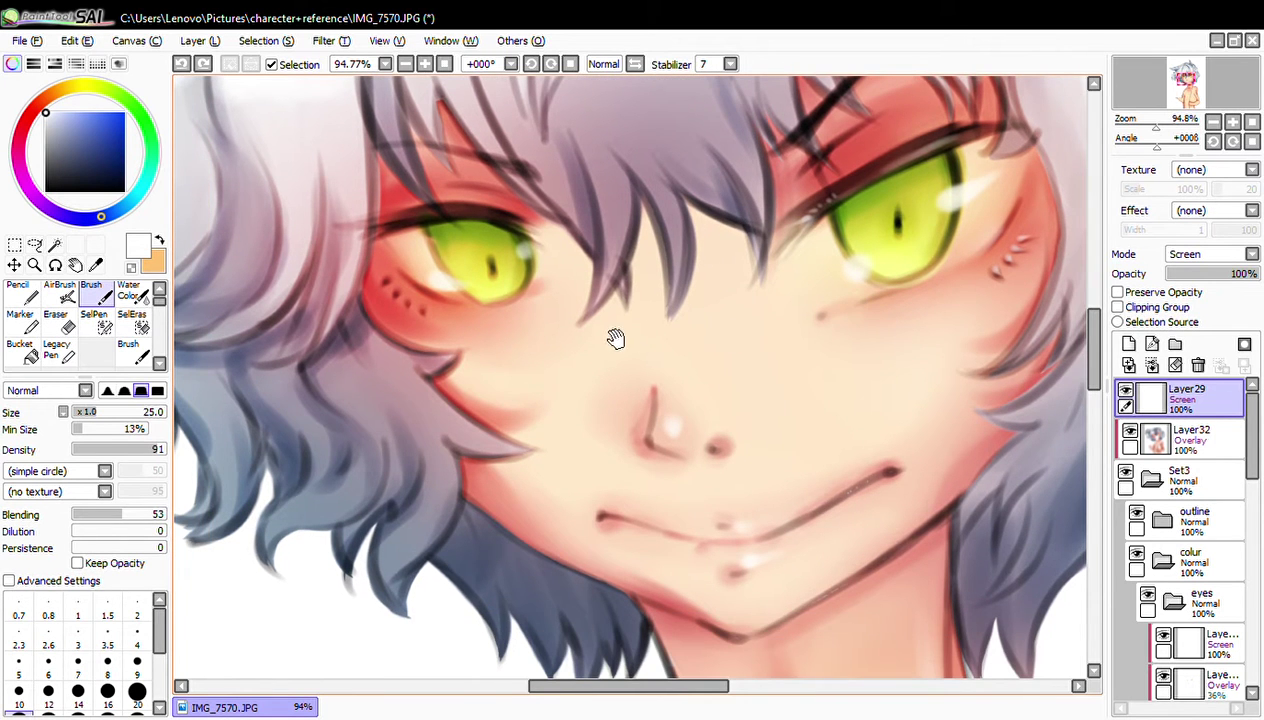
mouse_move(615, 338)
left_mouse_down()
mouse_move(714, 327)
mouse_move(714, 271)
mouse_move(652, 289)
mouse_move(776, 248)
left_mouse_up()
left_click_drag(1155, 128, 1162, 128)
left_click_drag(738, 277, 749, 297)
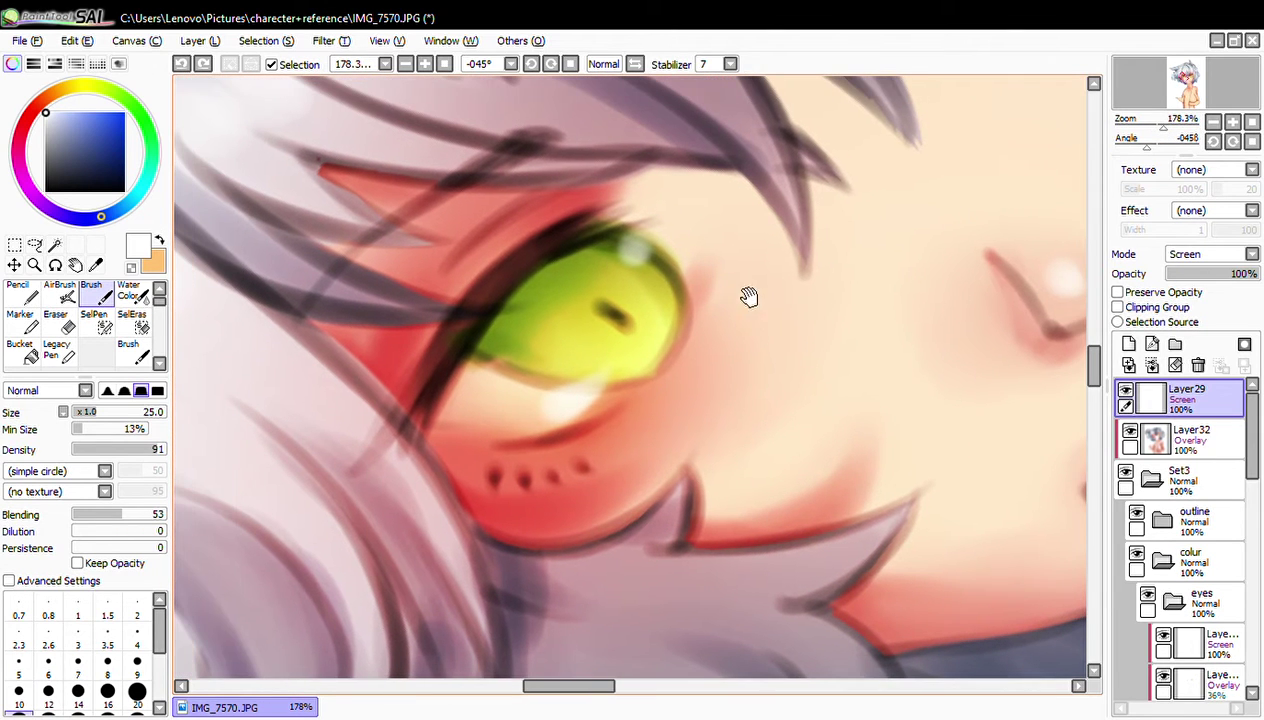
- Dab a small white highlight at the top of the left eye
left_click_drag(555, 245, 584, 226)
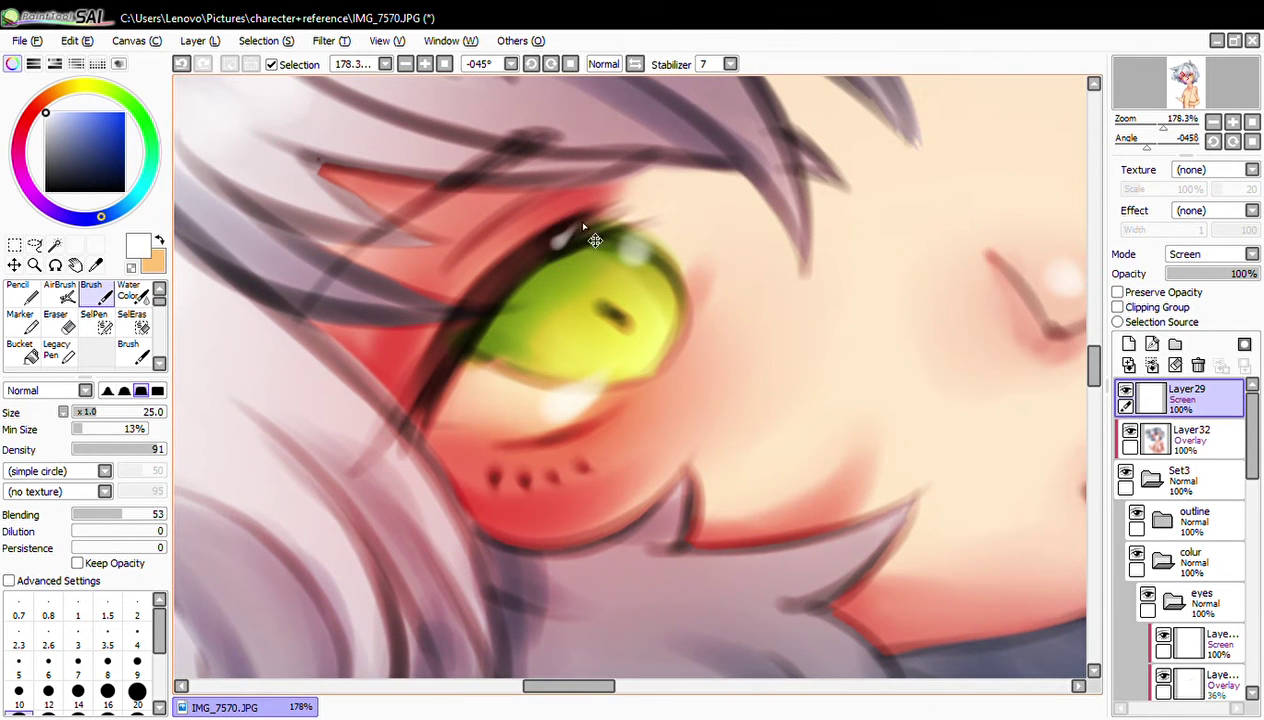
key("ctrl+z")
left_click(557, 243)
key("ctrl+z")
- Paint light highlights along the lower lash line and the lower lid below the iris
mouse_move(417, 395)
left_mouse_down()
mouse_move(403, 428)
mouse_move(427, 398)
left_mouse_up()
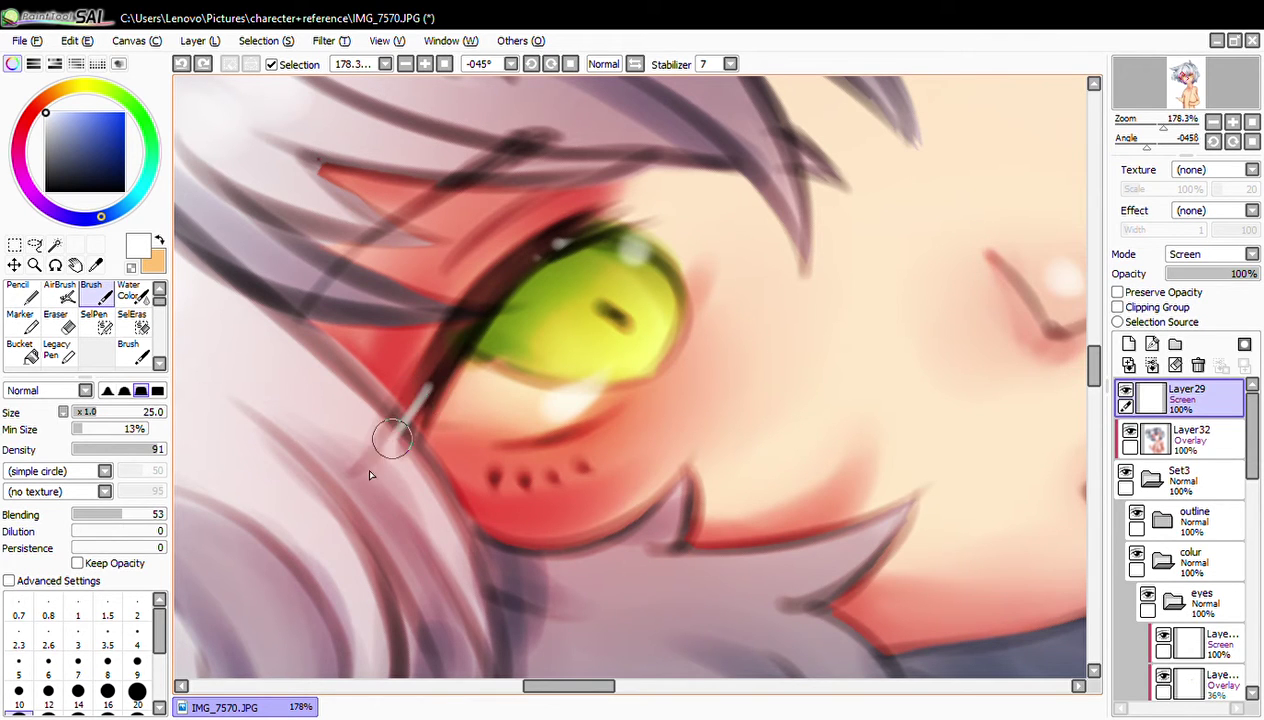
left_click_drag(375, 451, 435, 383)
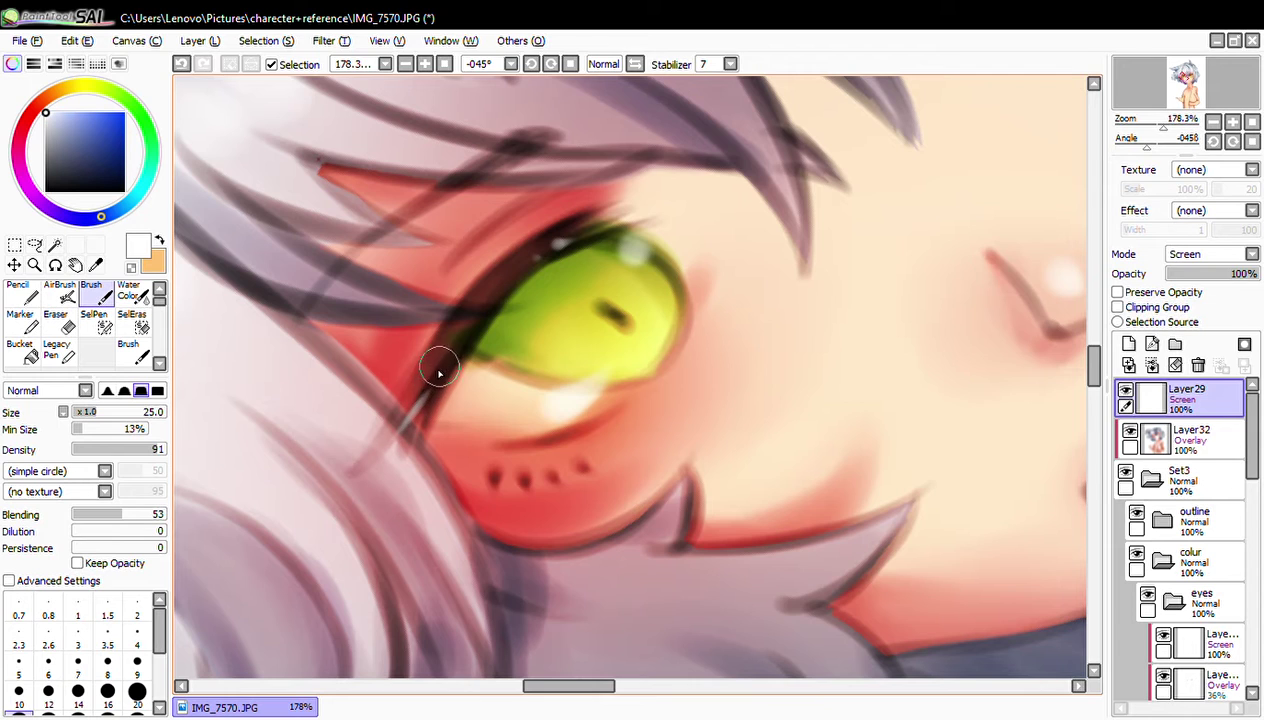
key("ctrl+z")
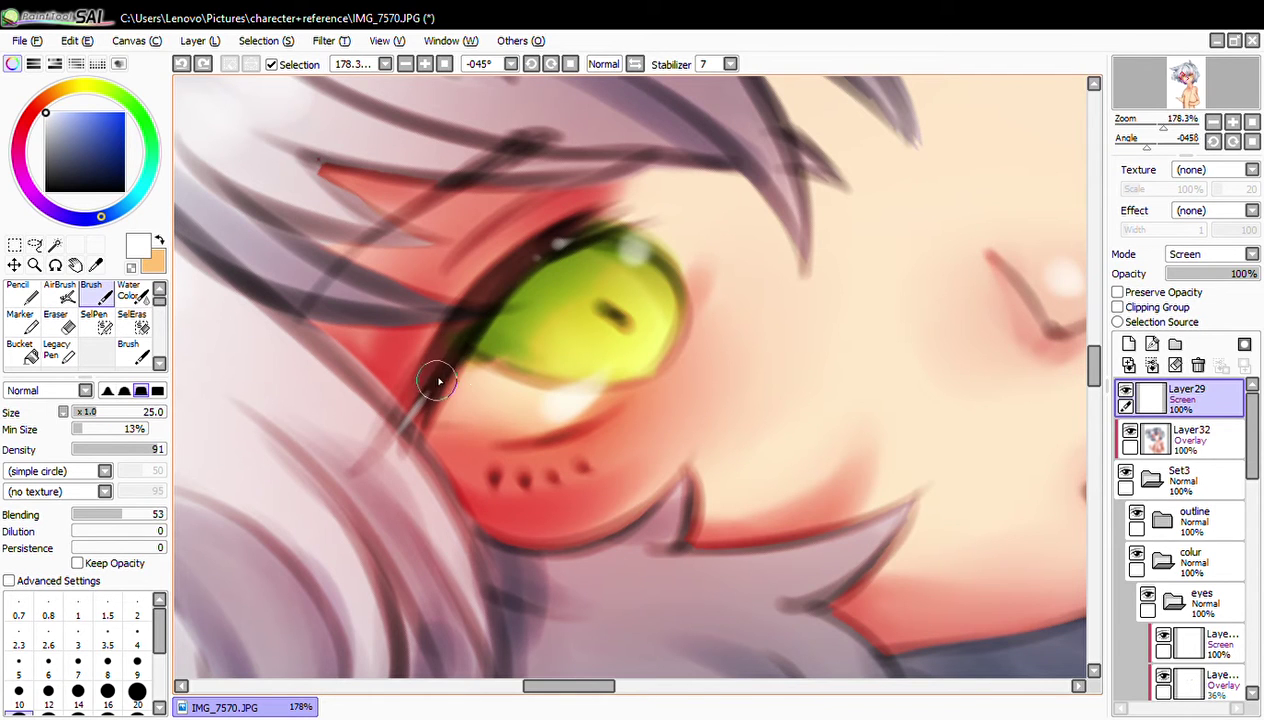
left_click_drag(402, 424, 437, 358)
key("ctrl+z")
key("ctrl+z")
left_click_drag(405, 398, 440, 362)
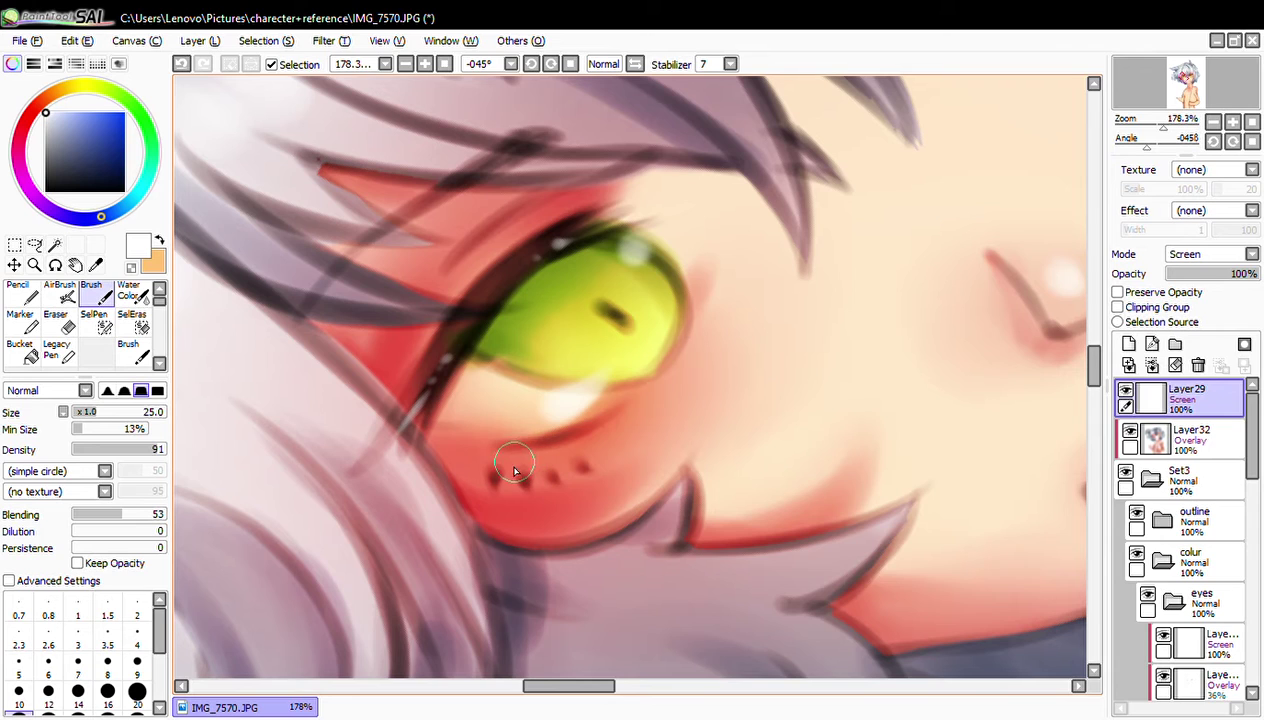
mouse_move(546, 430)
left_mouse_down()
mouse_move(522, 440)
mouse_move(623, 389)
left_mouse_up()
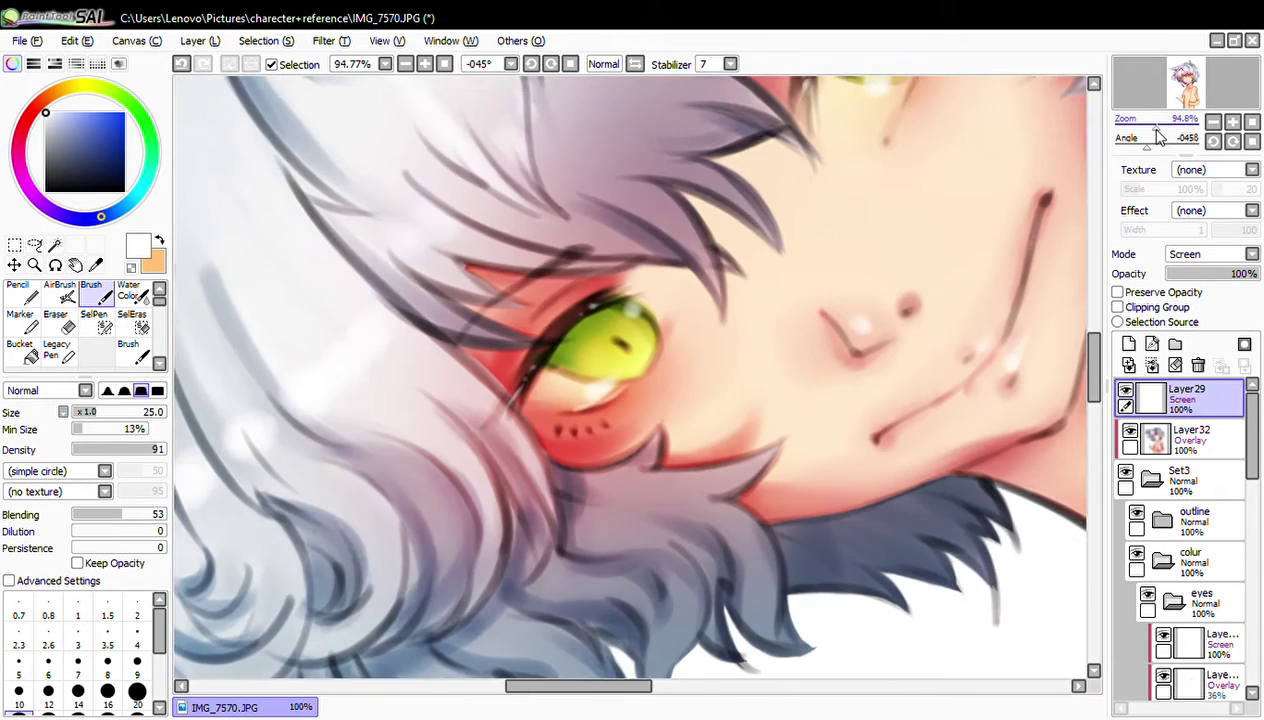
left_click_drag(1163, 128, 1152, 128)
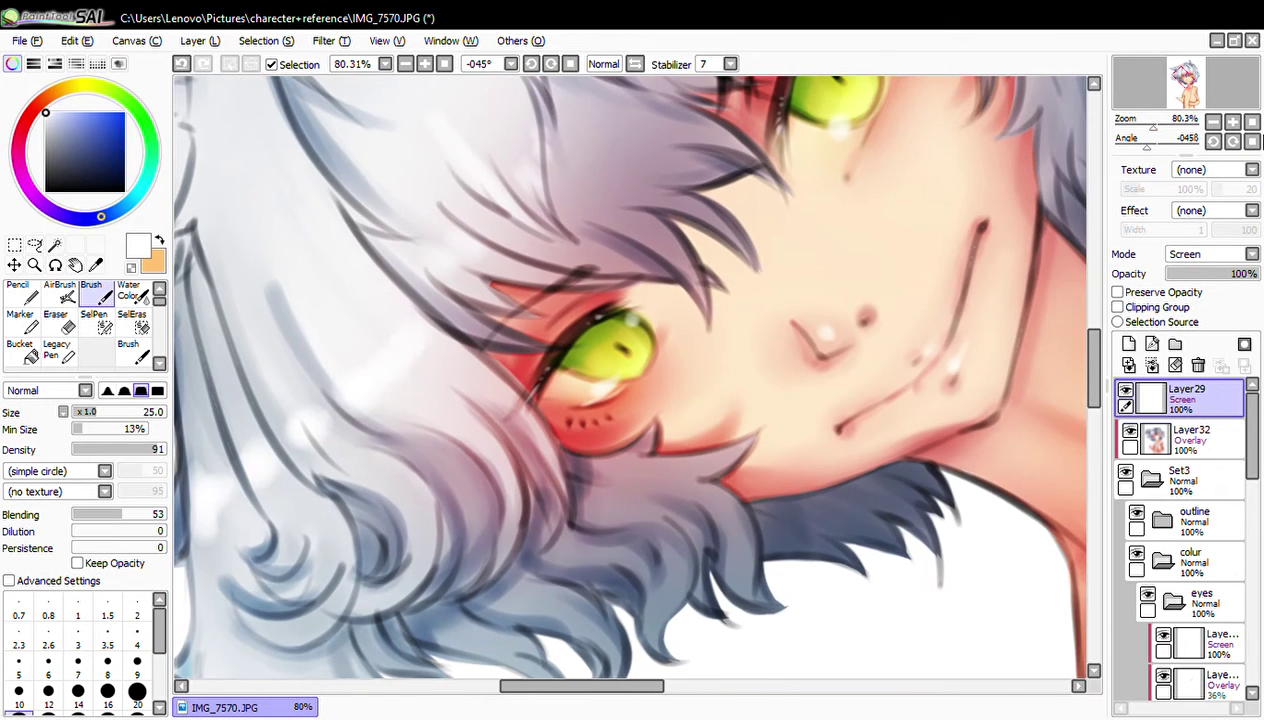
left_click(1233, 141)
left_click_drag(832, 367, 632, 317)
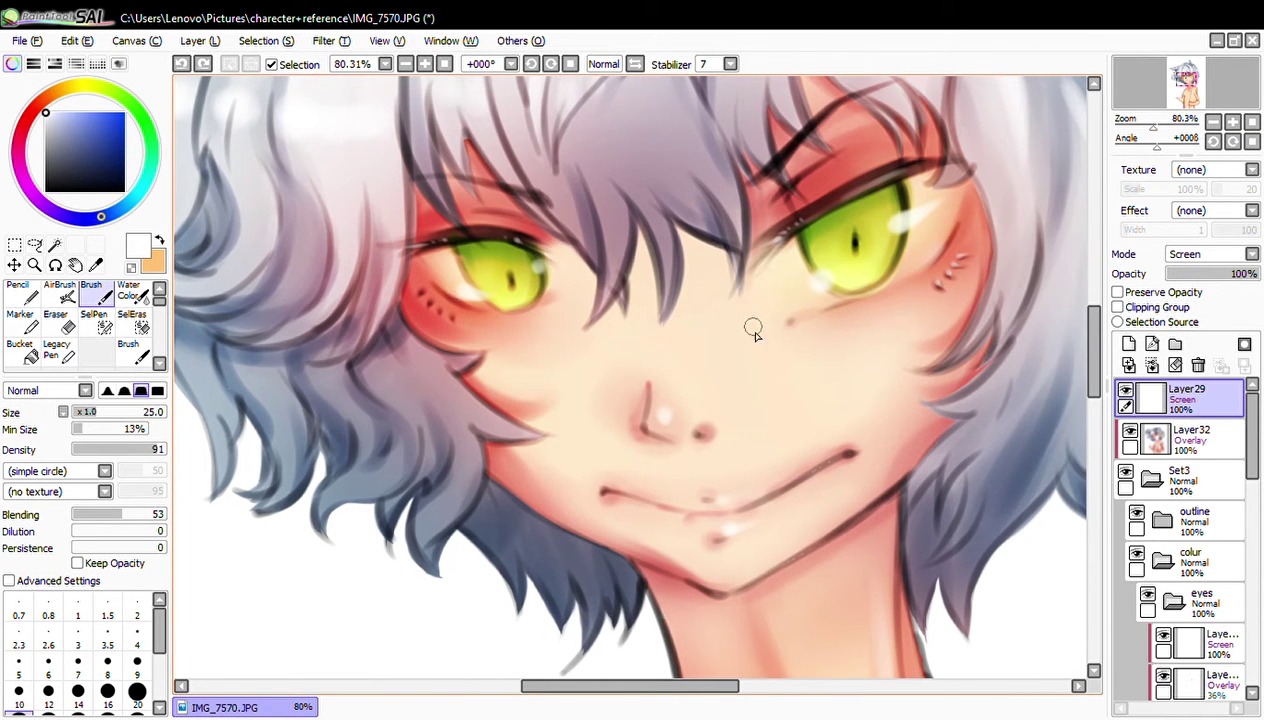
mouse_move(753, 330)
left_mouse_down()
mouse_move(933, 263)
mouse_move(907, 330)
left_mouse_up()
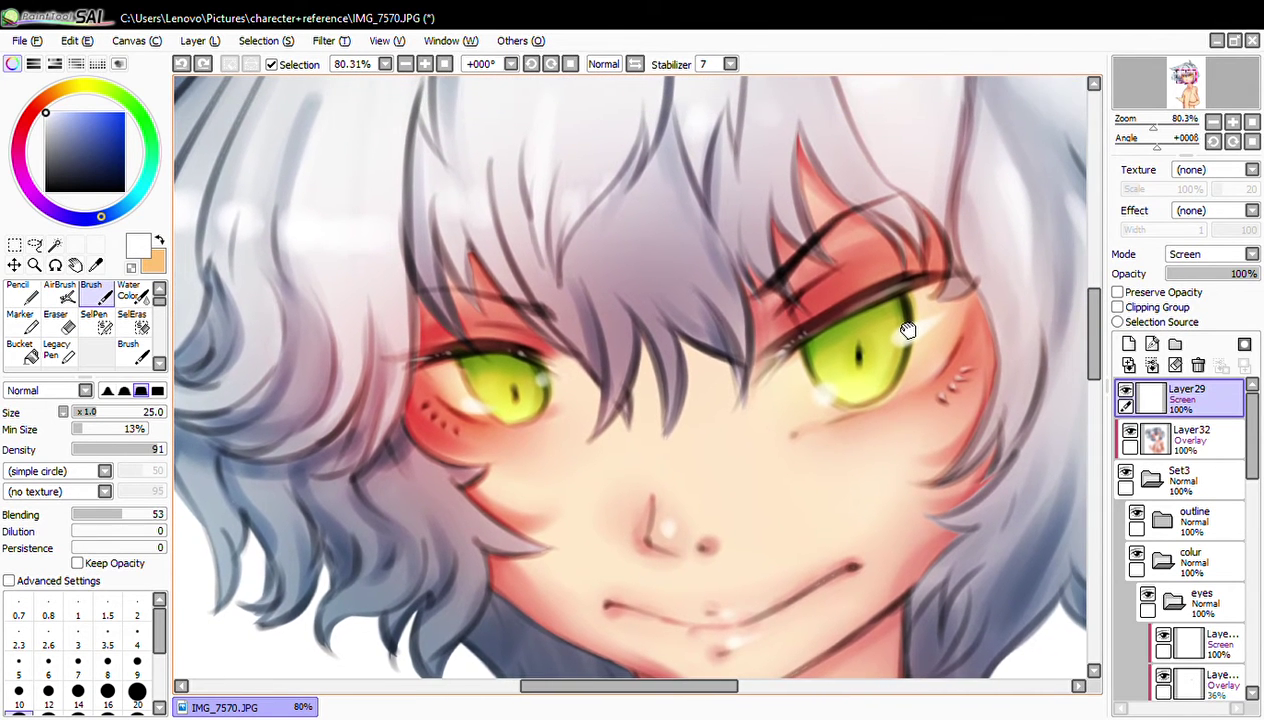
key("ctrl+z")
key("ctrl+y")
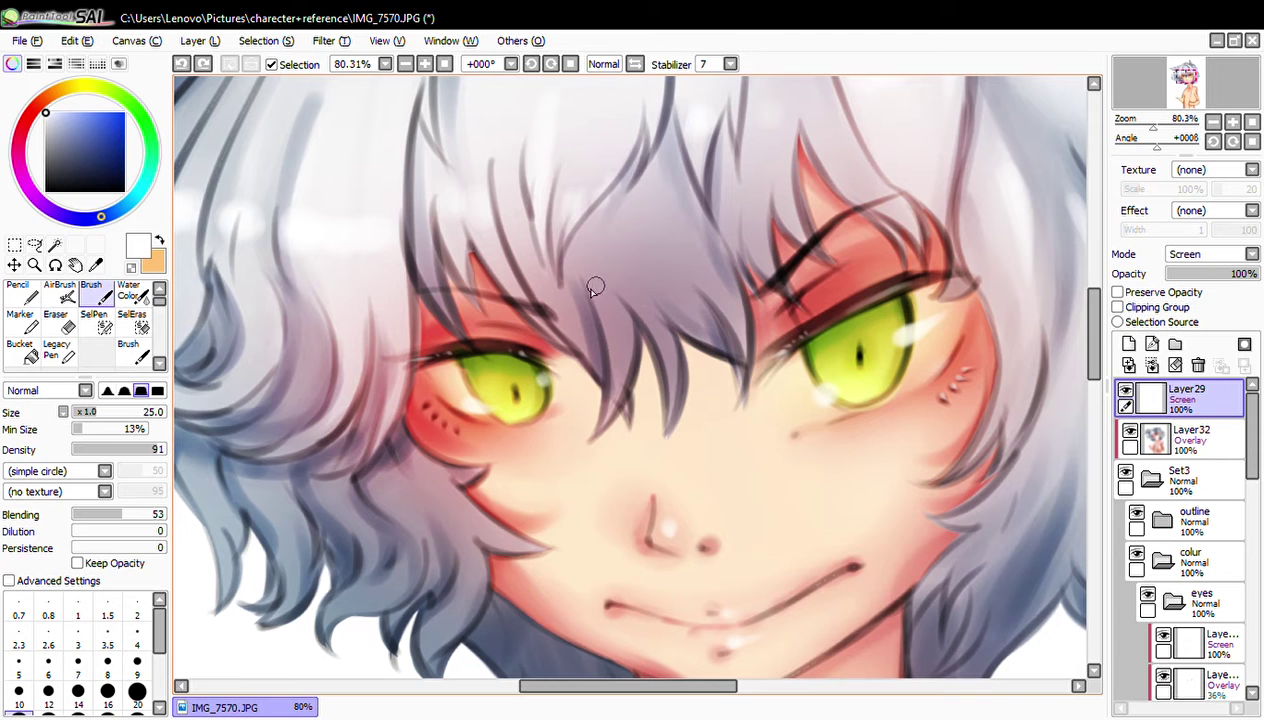
key("ctrl+z")
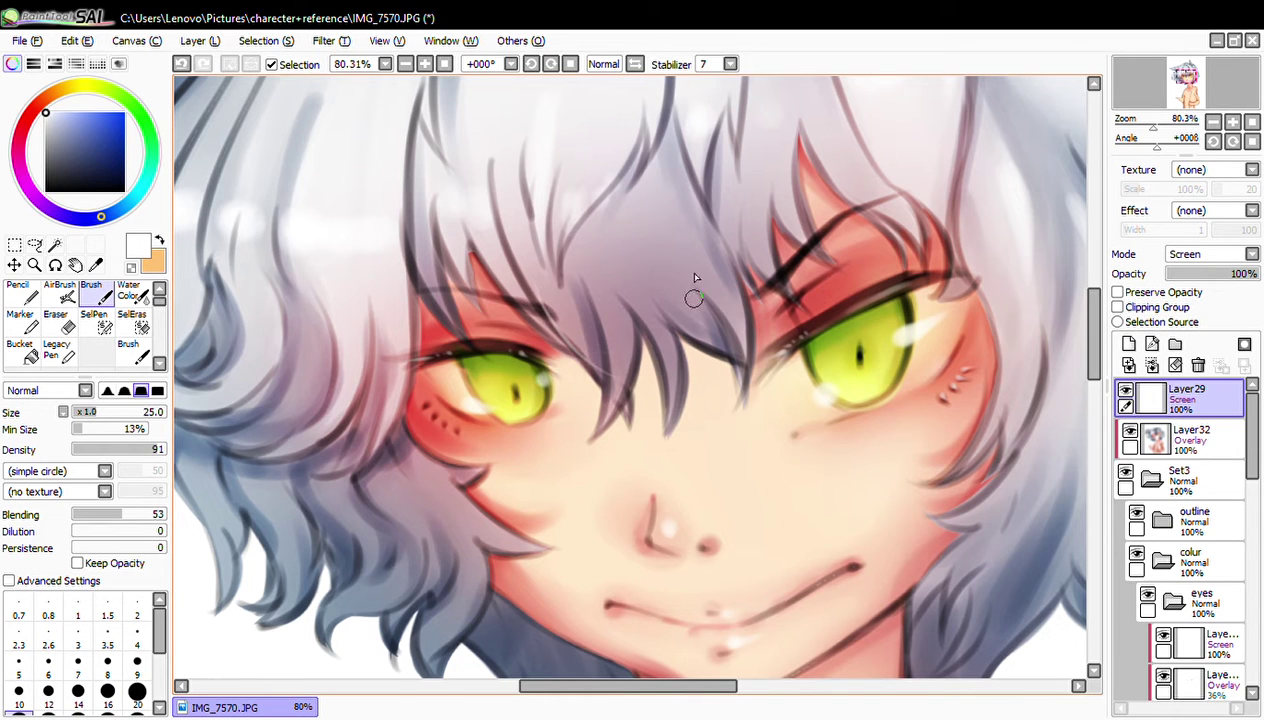
key("ctrl+y")
key("ctrl+z")
key("ctrl+y")
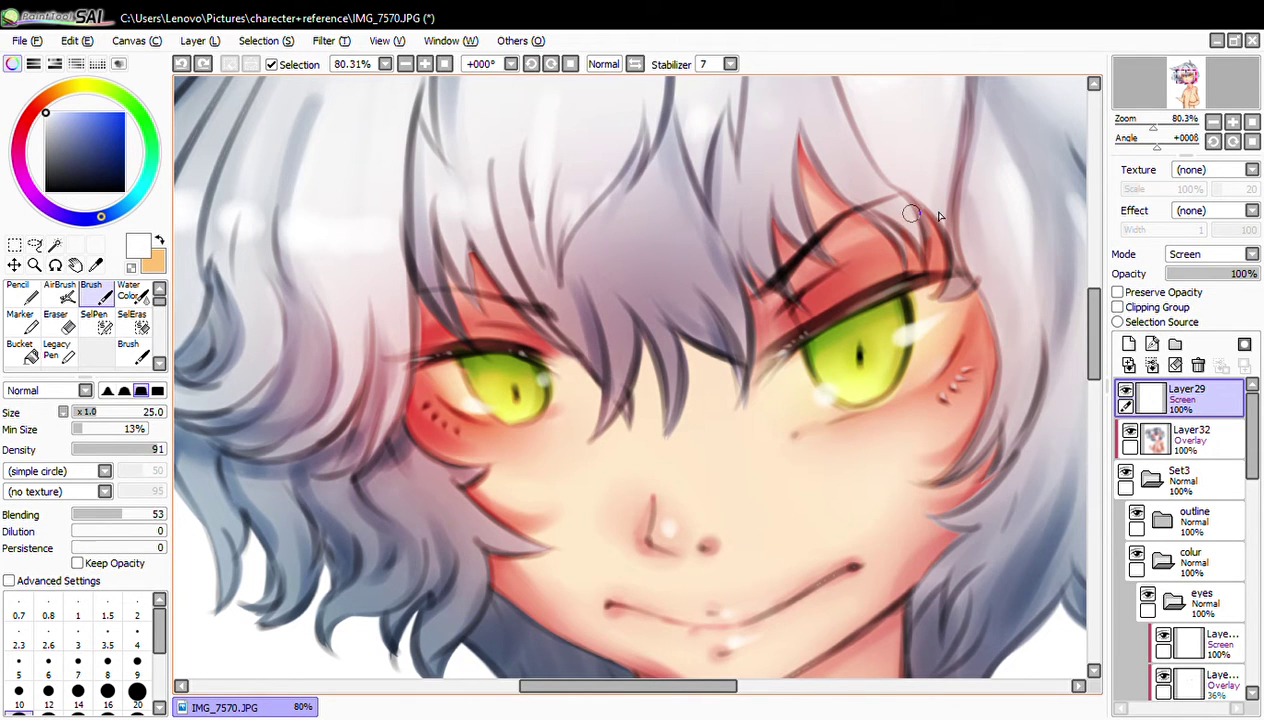
left_click_drag(834, 429, 862, 299)
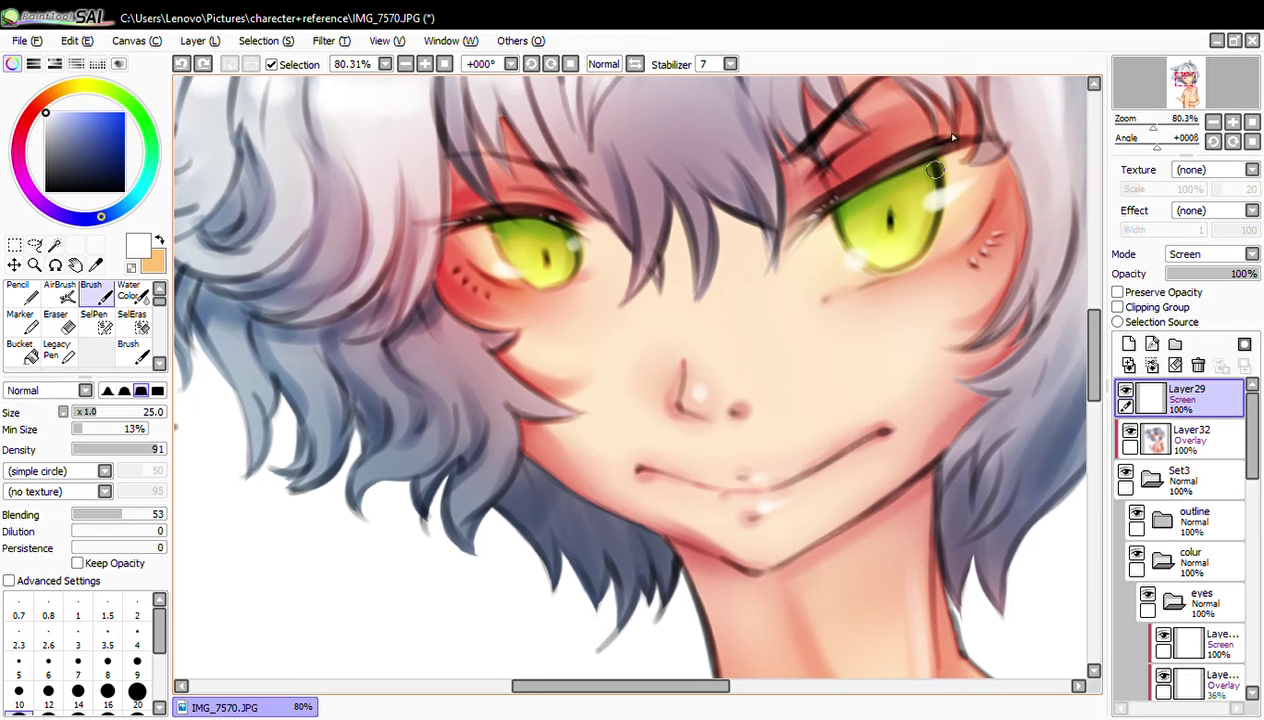
left_click_drag(1156, 128, 1148, 130)
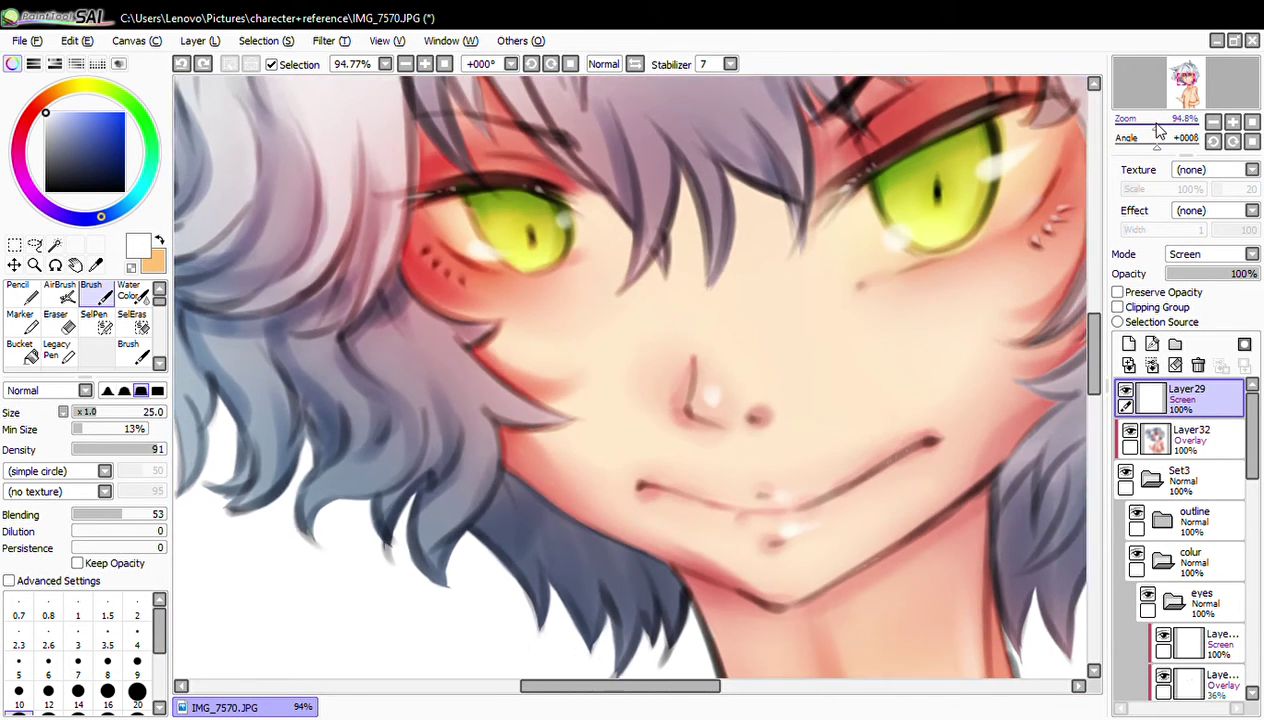
scroll(660, 313, "up", 1)
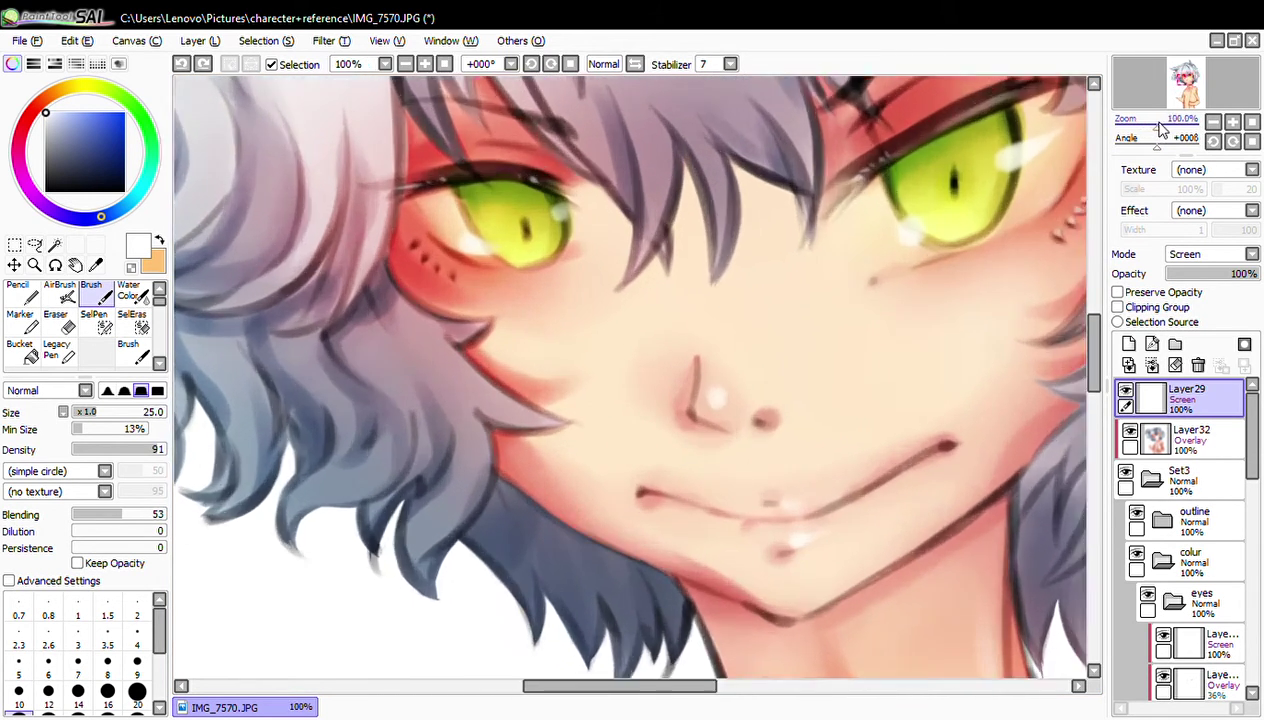
scroll(660, 313, "up", 1)
scroll(660, 313, "up", 1)
- Dab white highlights over the left-cheek freckles and add a faint stroke beside the eye
left_click(453, 248)
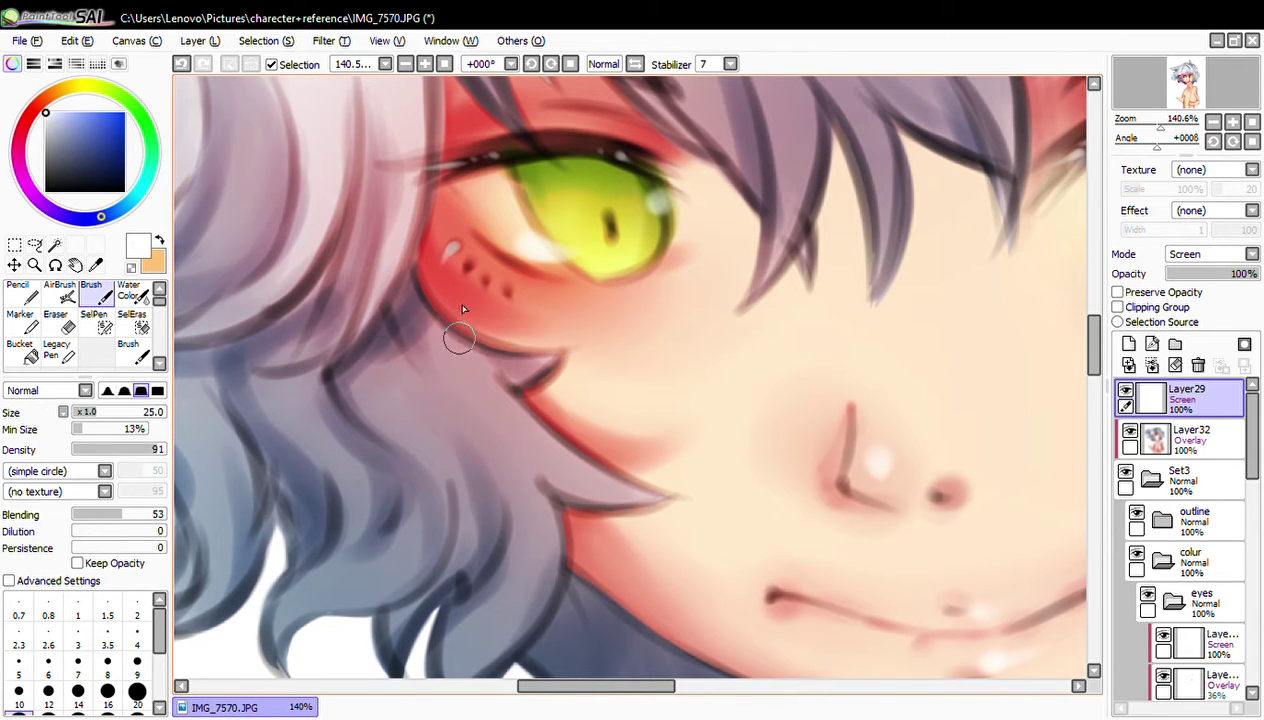
left_click(451, 248)
left_click(461, 265)
left_click(468, 273)
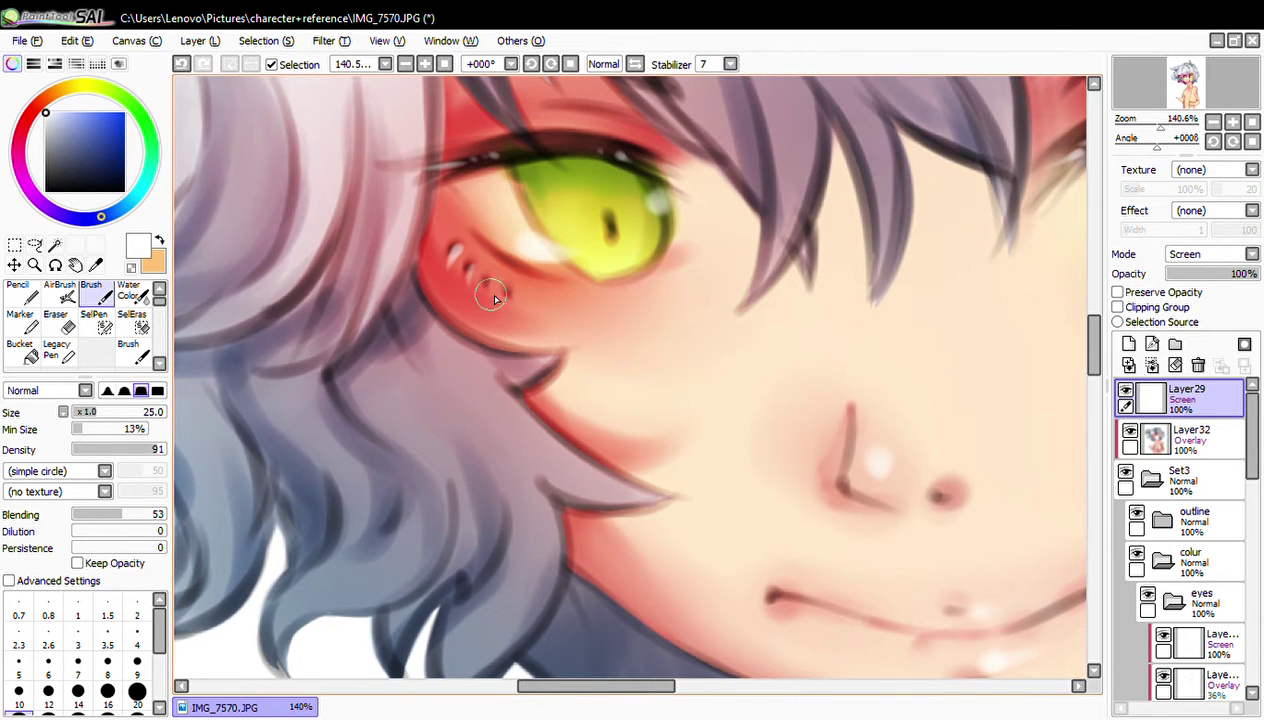
mouse_move(458, 246)
left_mouse_down()
mouse_move(468, 277)
mouse_move(507, 296)
left_mouse_up()
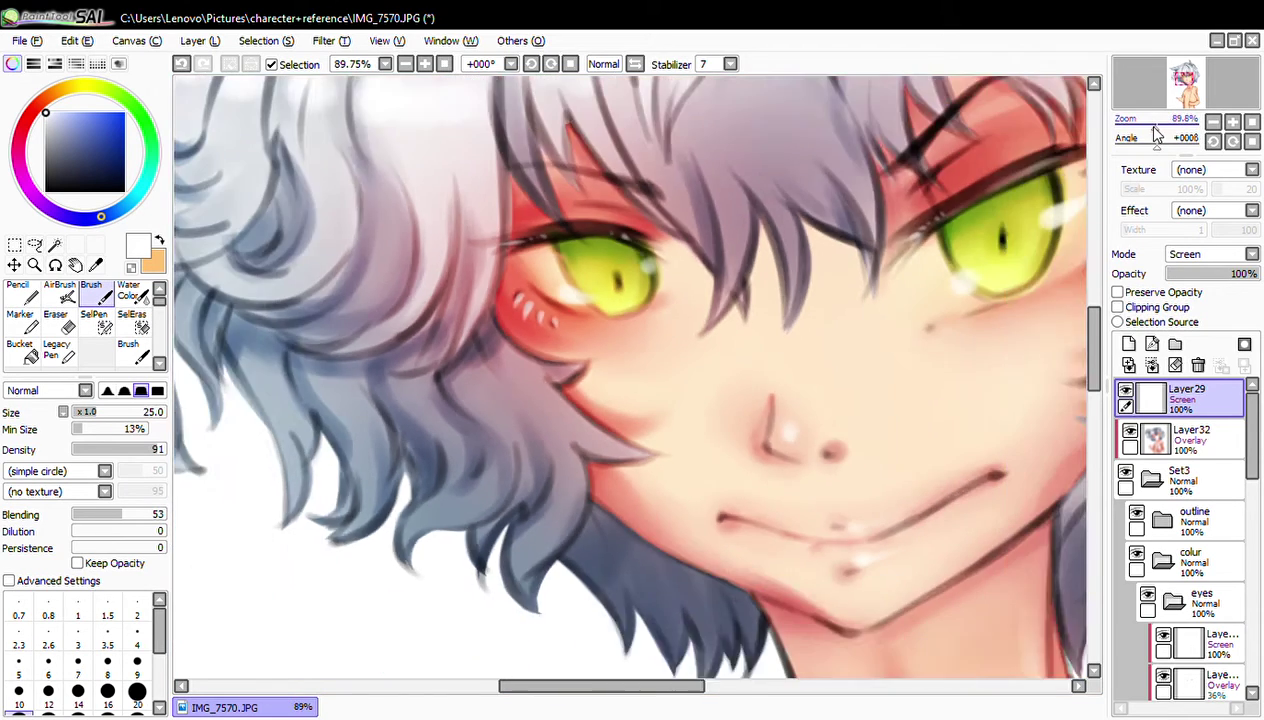
mouse_move(1160, 128)
left_mouse_down()
mouse_move(1140, 148)
mouse_move(1158, 128)
left_mouse_up()
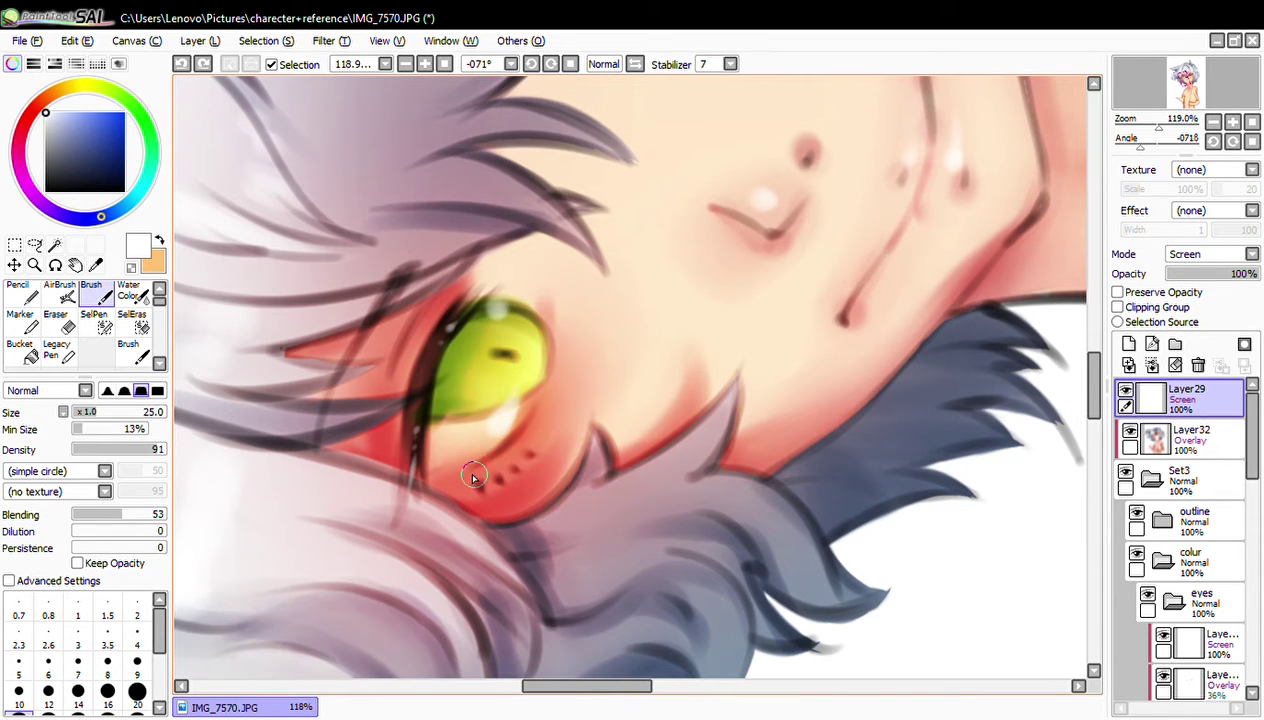
left_click_drag(474, 477, 502, 448)
left_click(1252, 142)
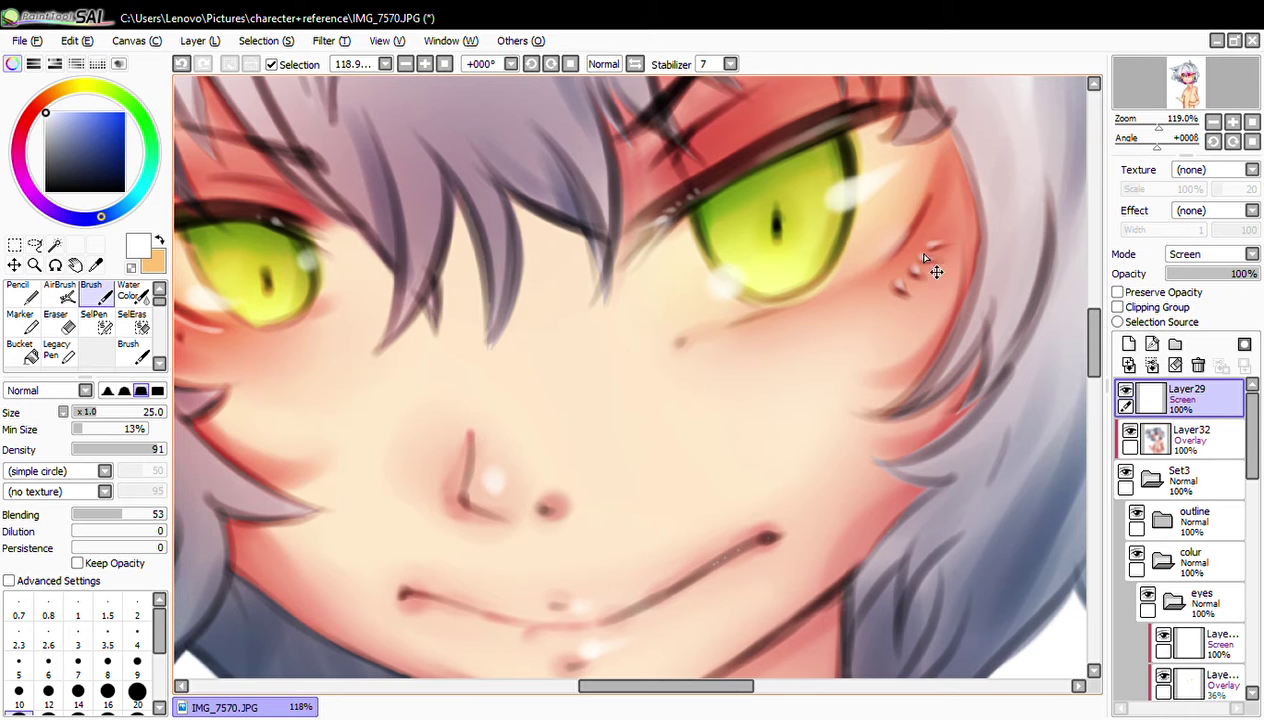
- Paint a faint highlight near the right eye's outer corner on Screen Layer29, retrying with undo and redo
key("ctrl+z")
scroll(880, 277, "left", 5)
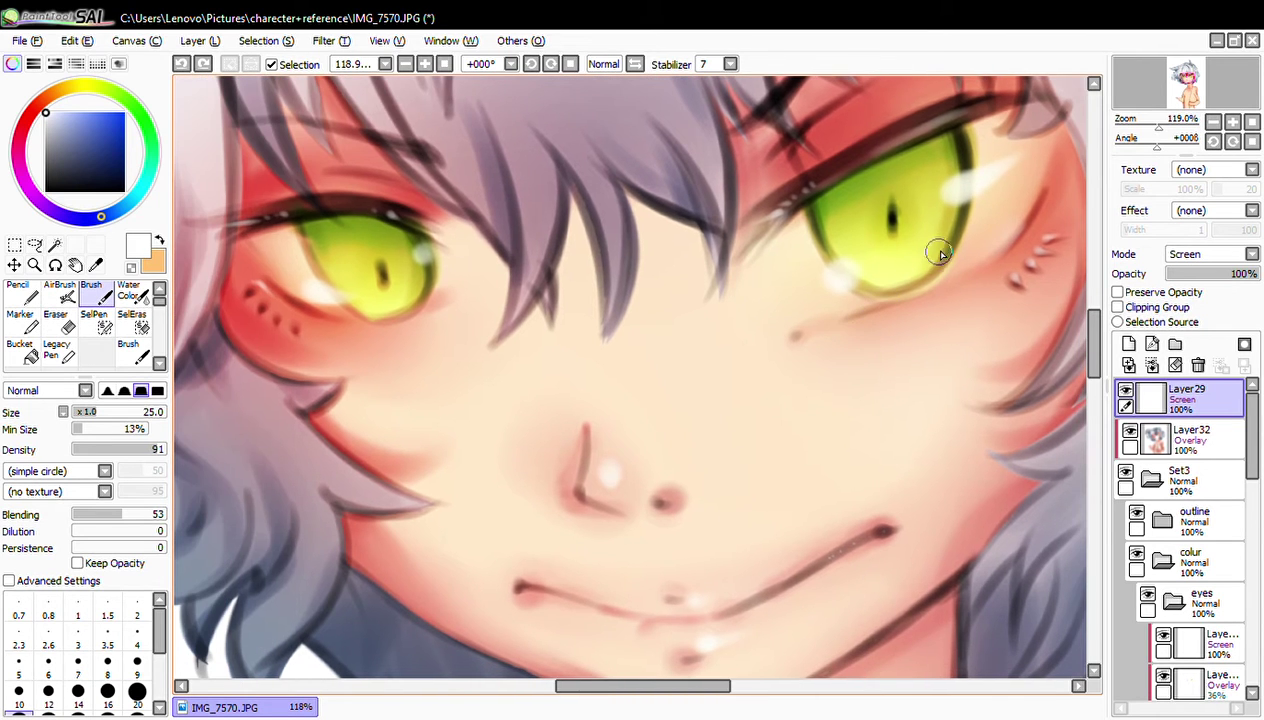
left_click_drag(940, 252, 862, 292)
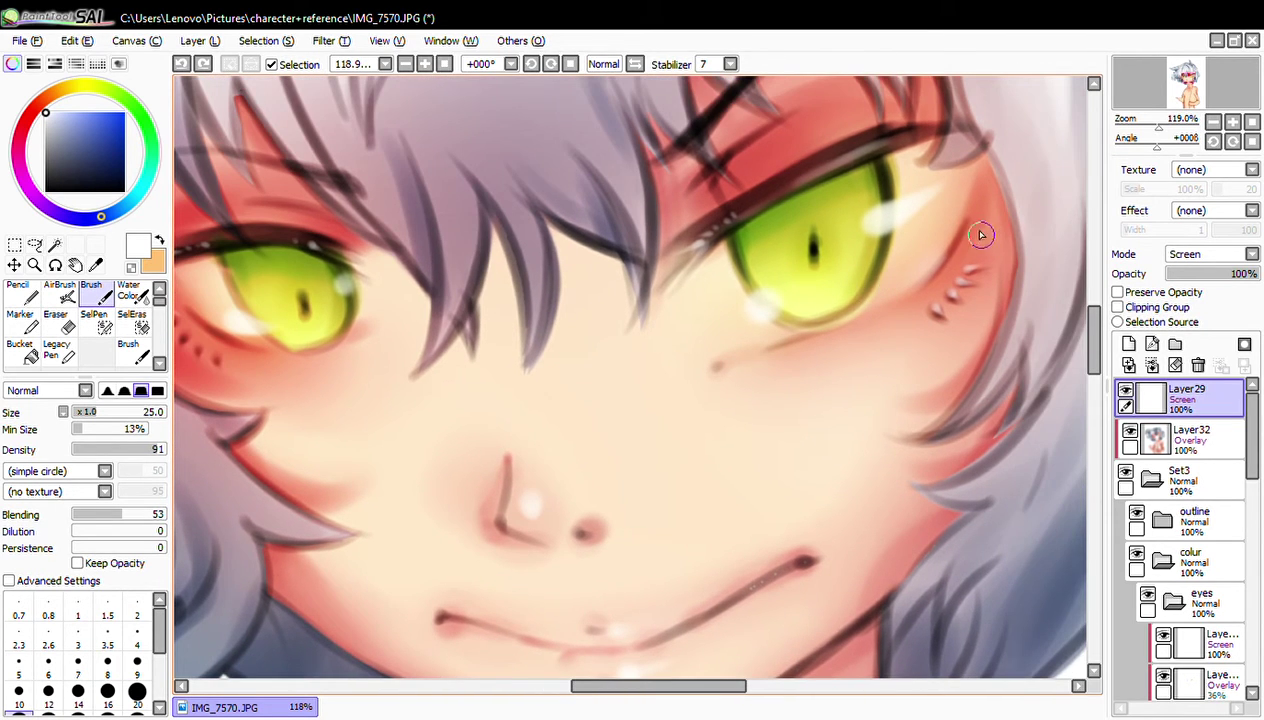
left_click_drag(973, 222, 968, 234)
key("ctrl+z")
key("ctrl+y")
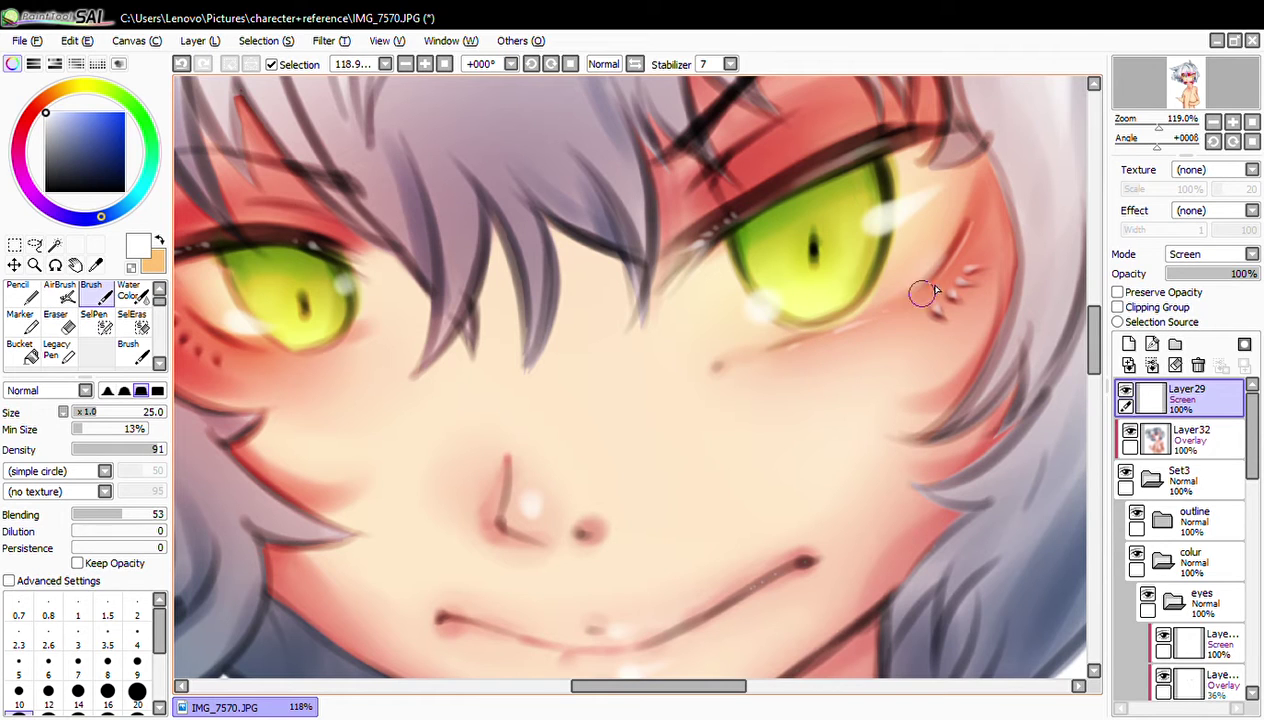
key("ctrl+z")
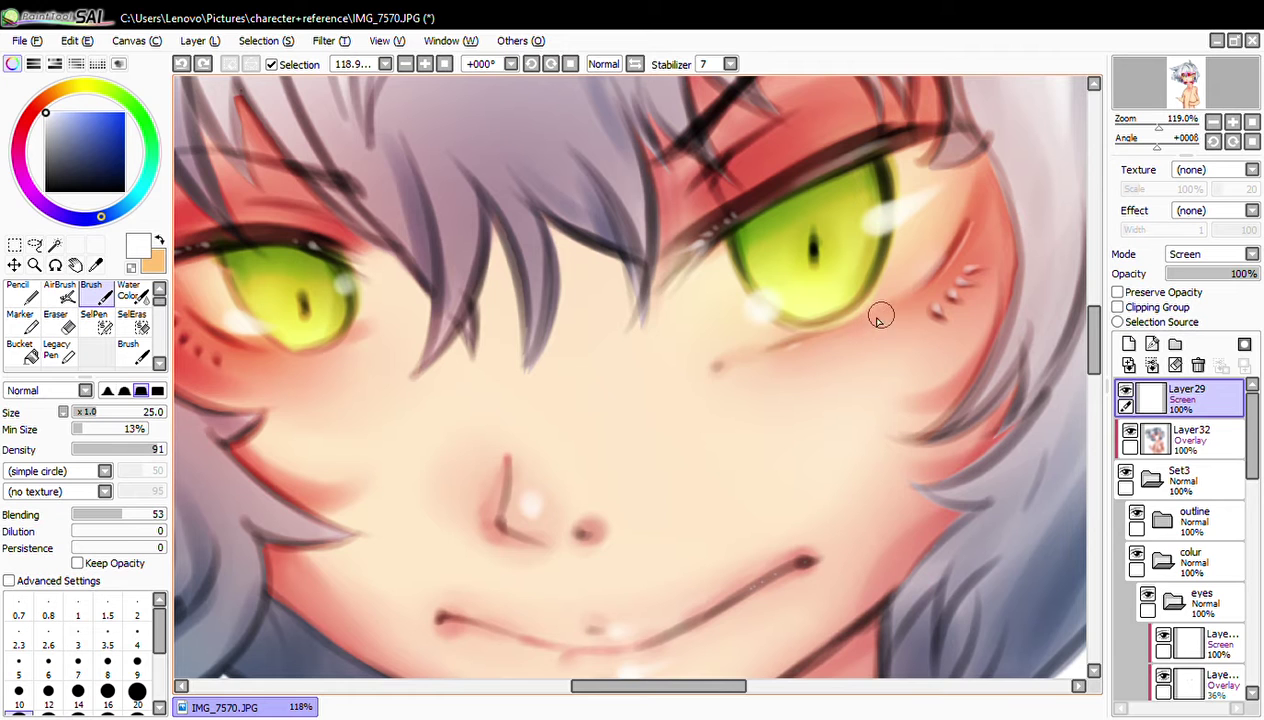
key("ctrl+y")
- Rotate the view and brighten the upper iris with a light stroke
left_click_drag(727, 305, 867, 245)
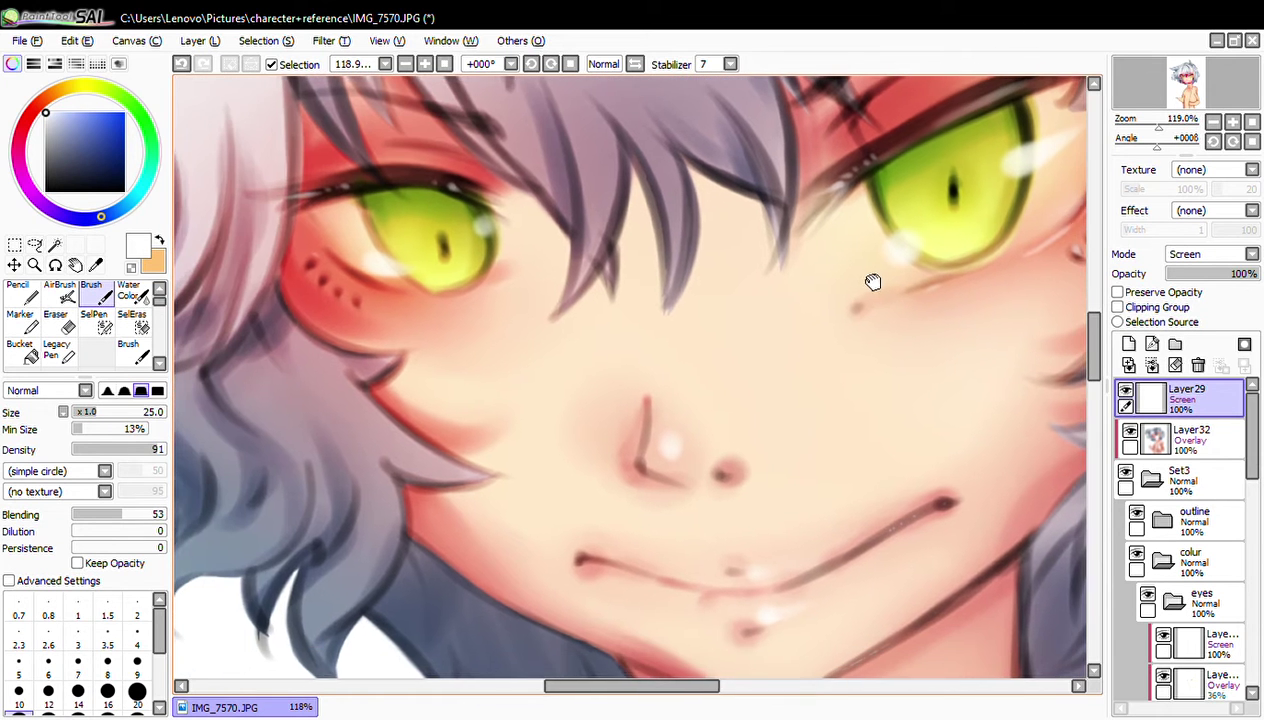
mouse_move(560, 266)
left_mouse_down()
mouse_move(739, 266)
mouse_move(686, 471)
mouse_move(641, 220)
left_mouse_up()
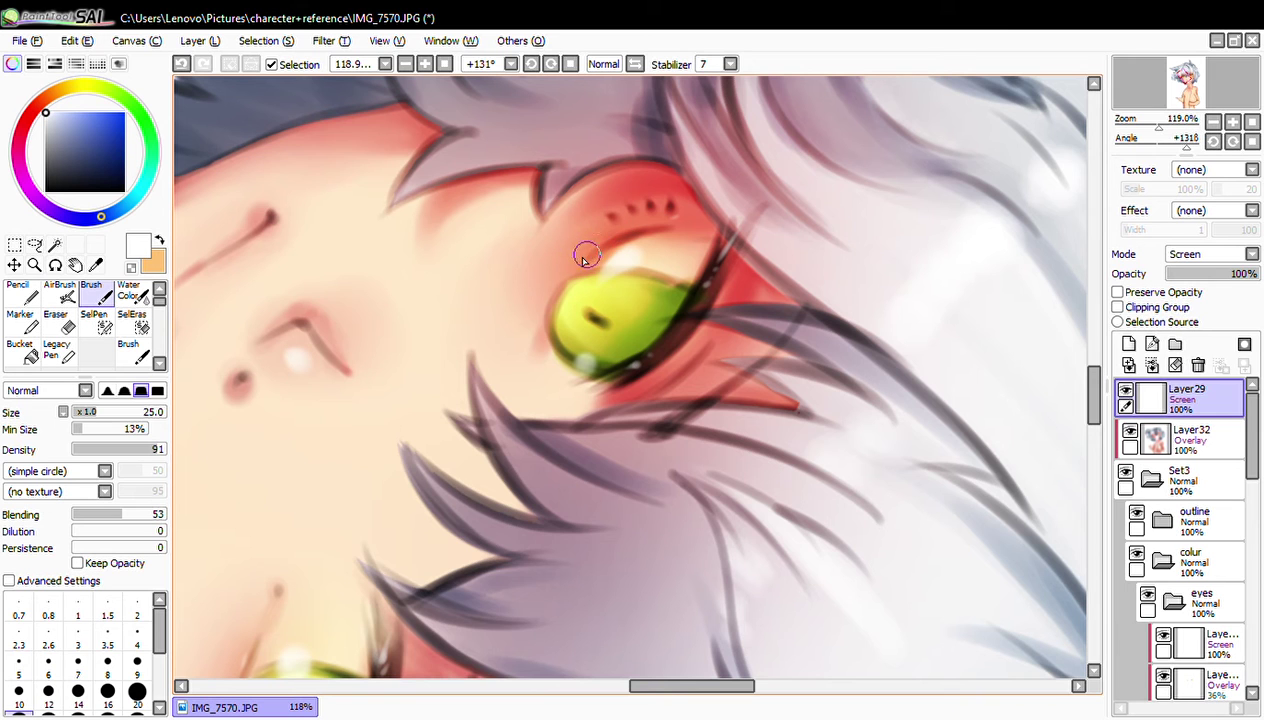
left_click_drag(586, 258, 643, 231)
left_click_drag(1158, 127, 1150, 143)
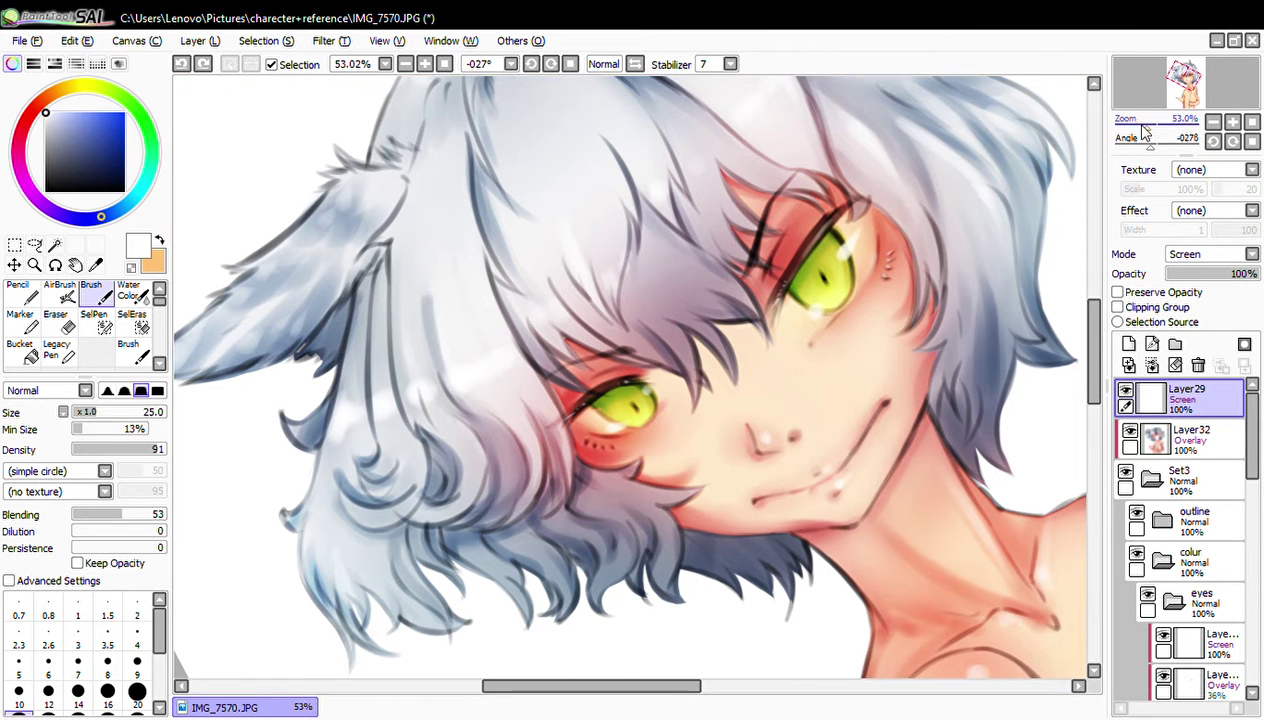
- Paint a light stroke along the upper eyelid, then return the view upright
left_click_drag(1147, 127, 1159, 127)
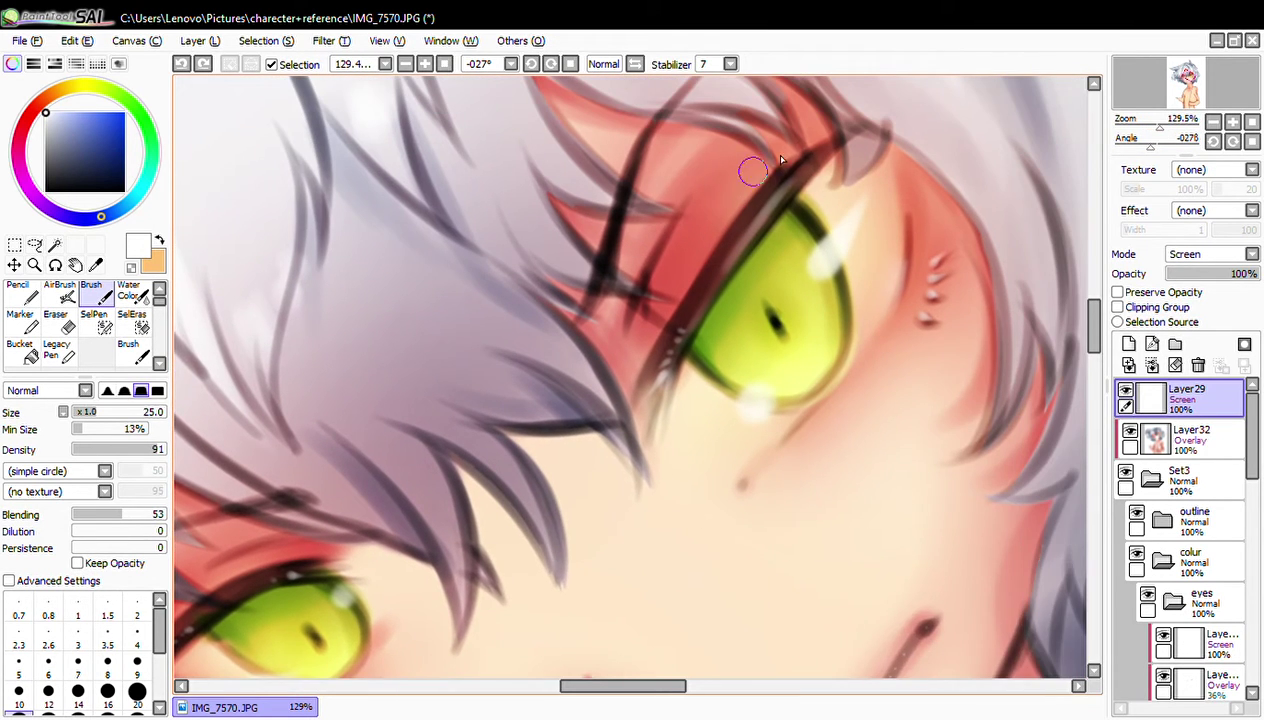
mouse_move(781, 160)
left_mouse_down()
mouse_move(745, 247)
mouse_move(791, 183)
left_mouse_up()
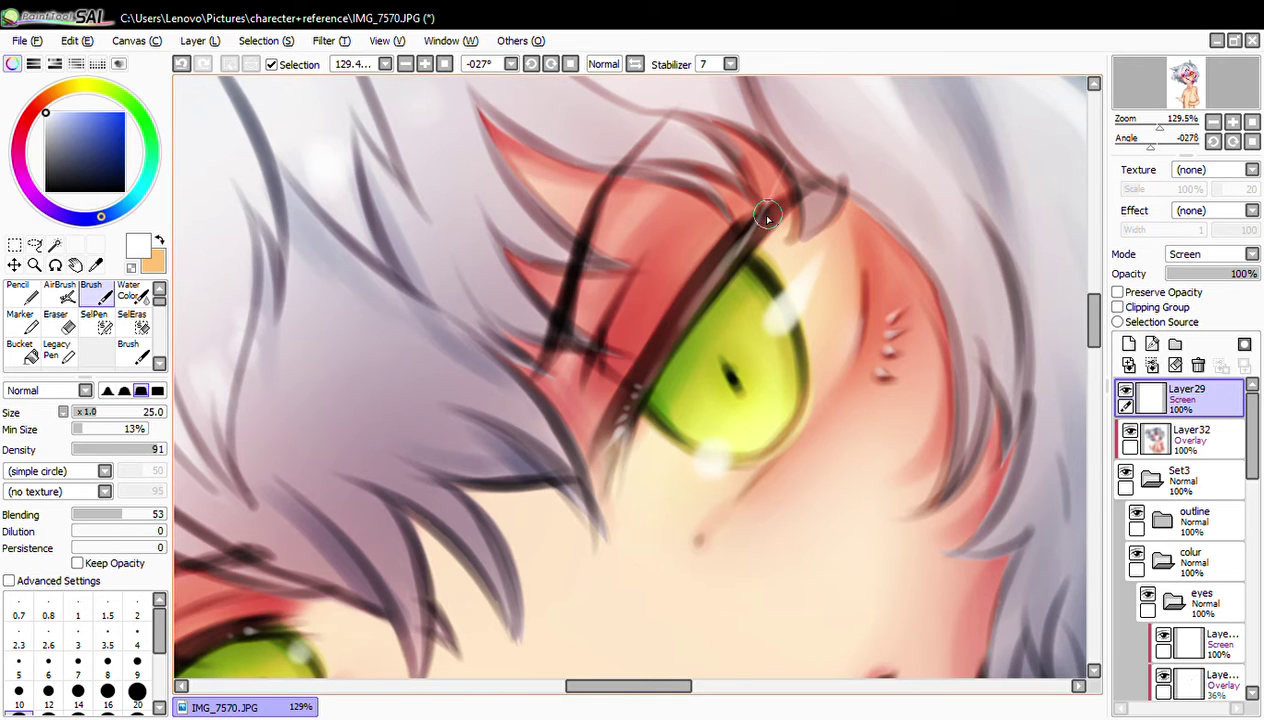
left_click_drag(753, 233, 788, 186)
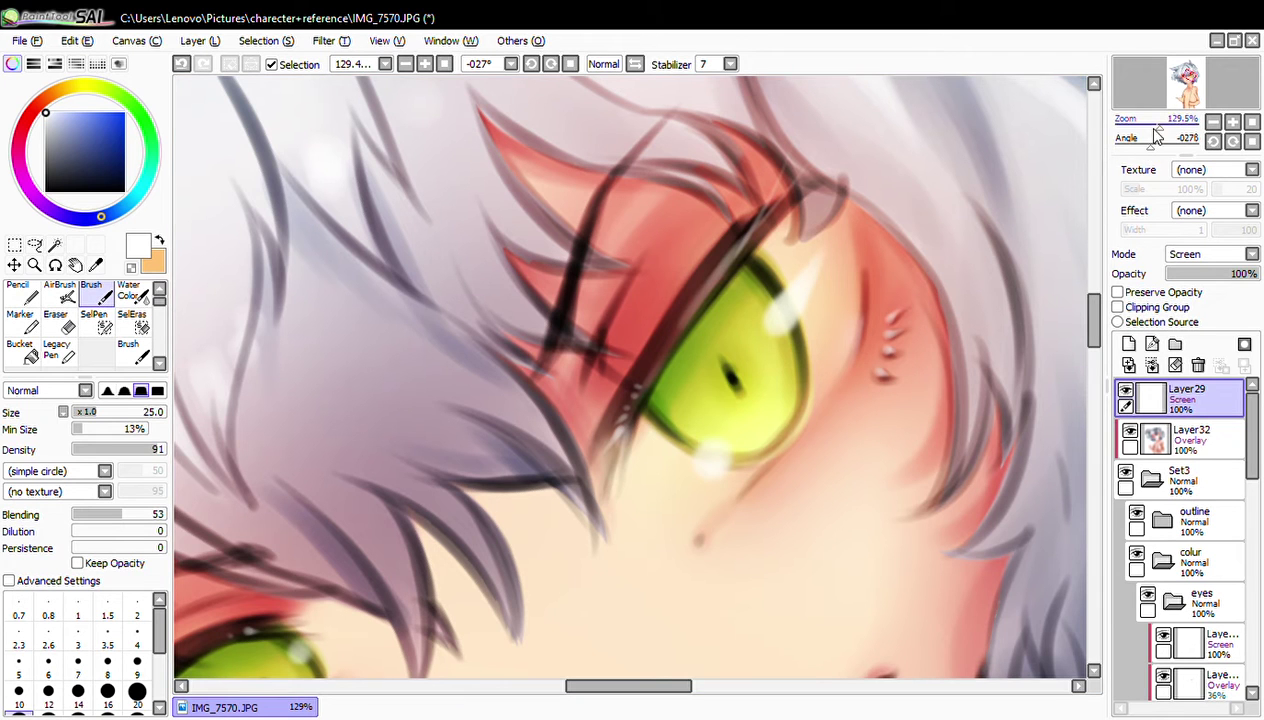
left_click_drag(1160, 128, 1146, 146)
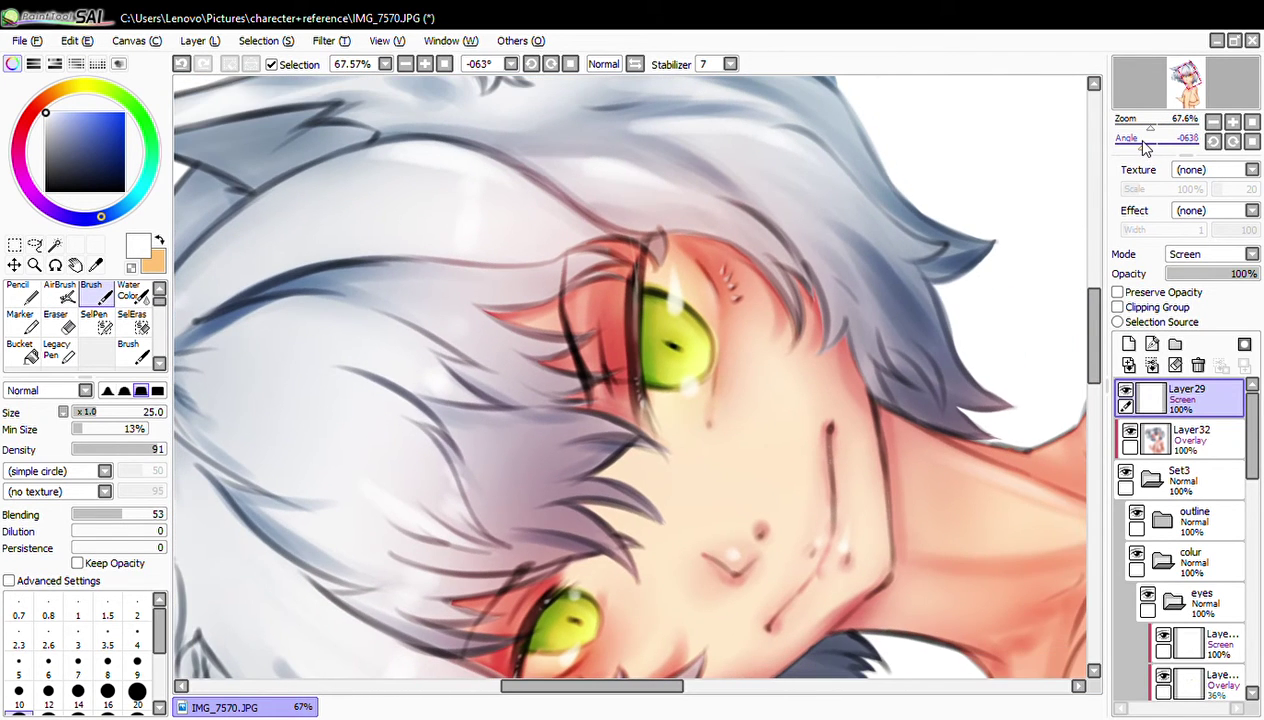
left_click_drag(1178, 86, 1188, 48)
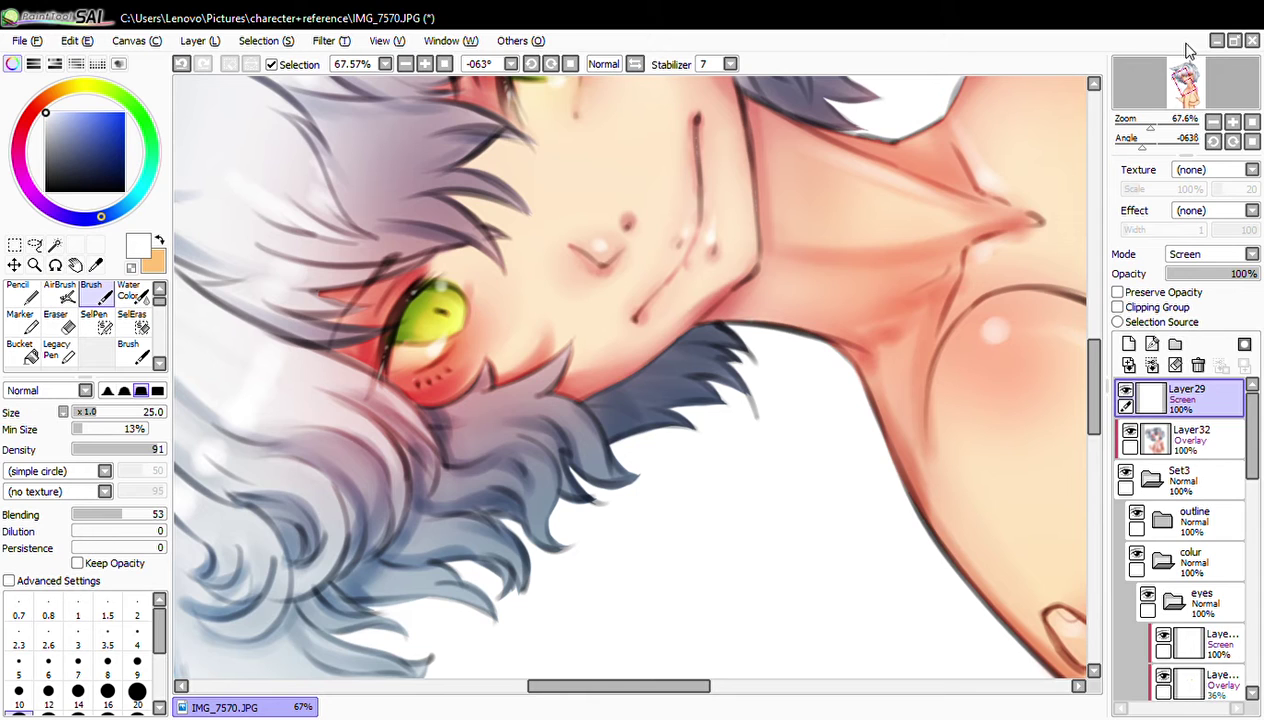
left_click(1233, 142)
left_click_drag(1196, 95, 1192, 84)
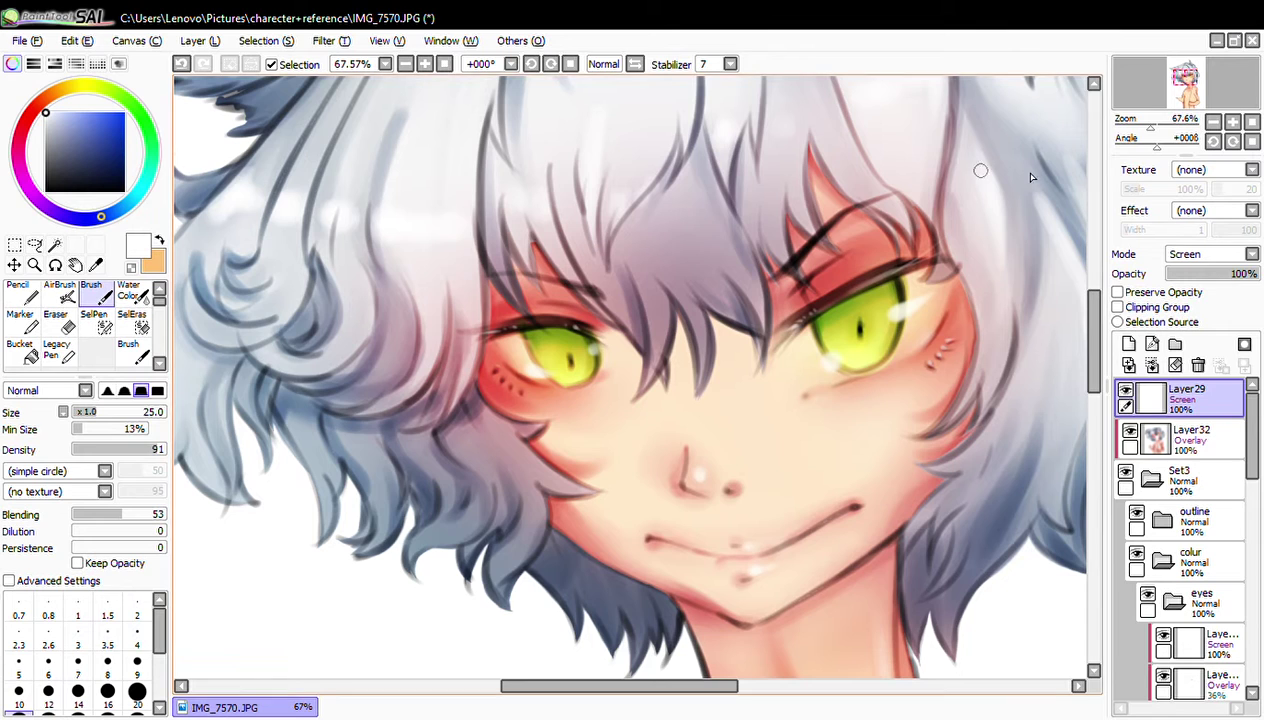
- Try faint highlights along the upper lash line, undoing the strokes
left_click_drag(1154, 129, 1166, 133)
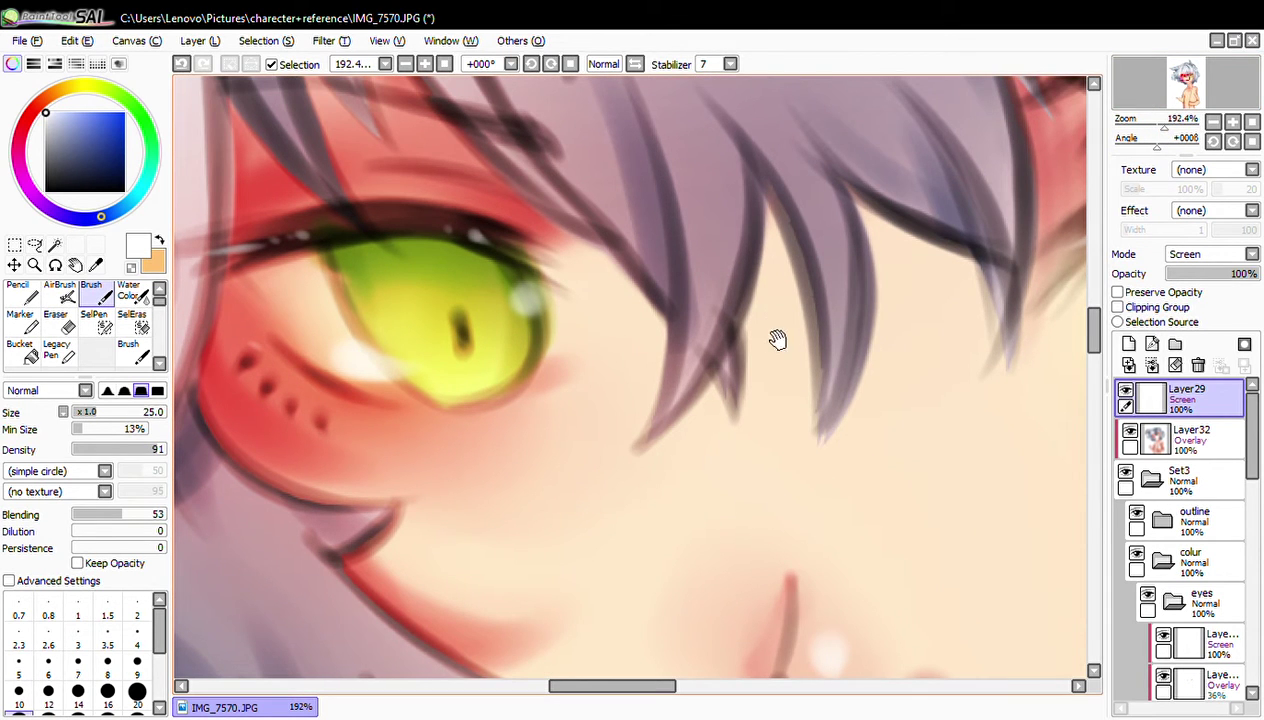
left_click_drag(767, 353, 787, 329)
left_click_drag(642, 301, 508, 296)
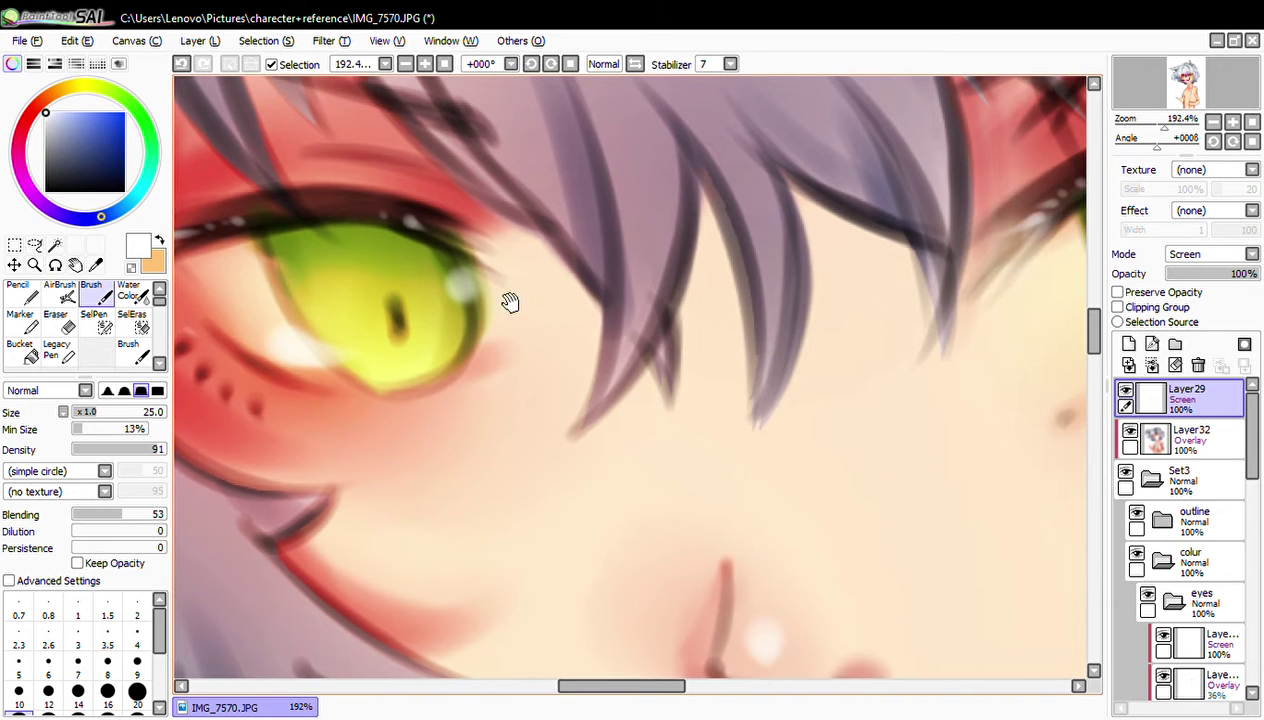
left_click_drag(728, 310, 370, 370)
left_click_drag(790, 190, 812, 242)
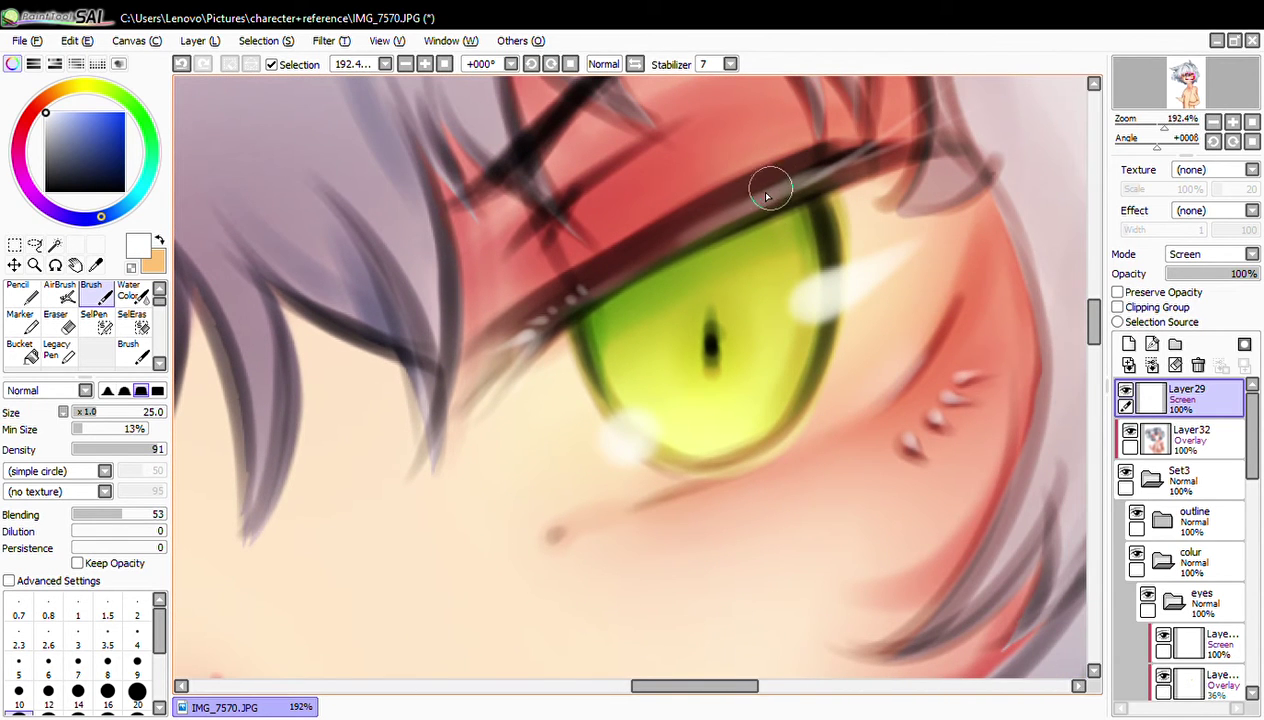
key("ctrl+z")
key("ctrl+z")
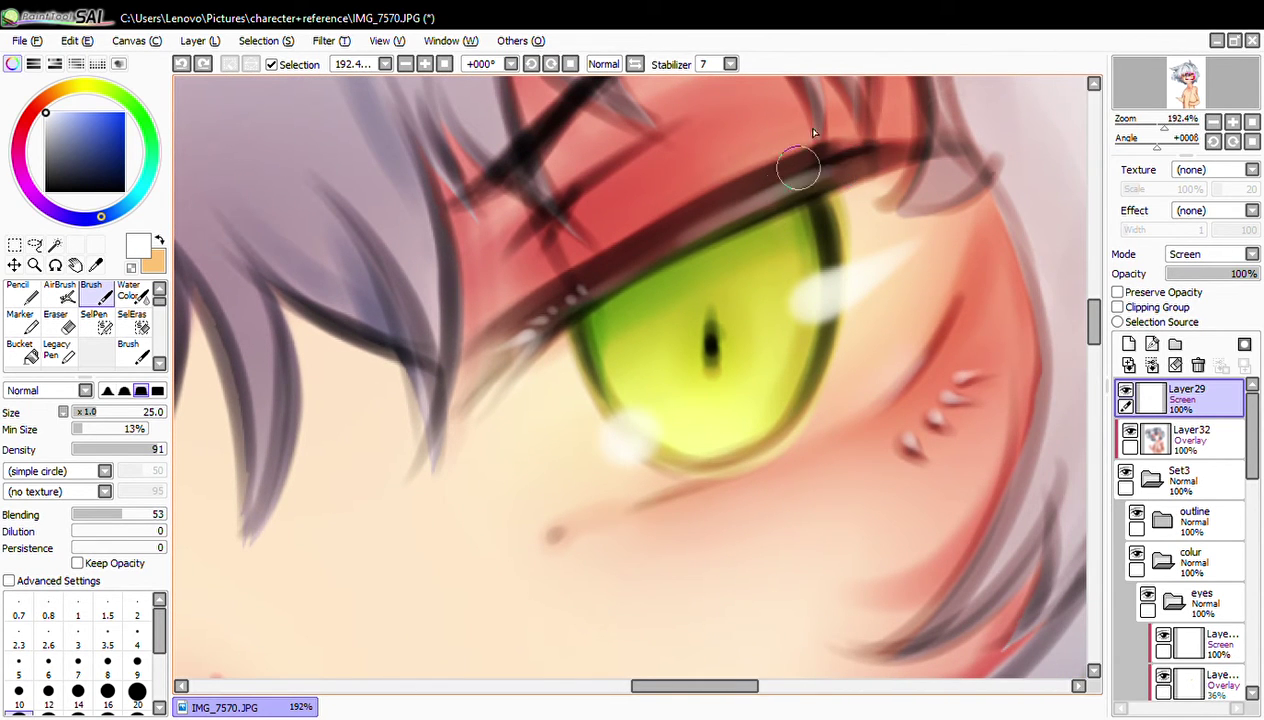
left_click_drag(783, 187, 843, 166)
key("ctrl+z")
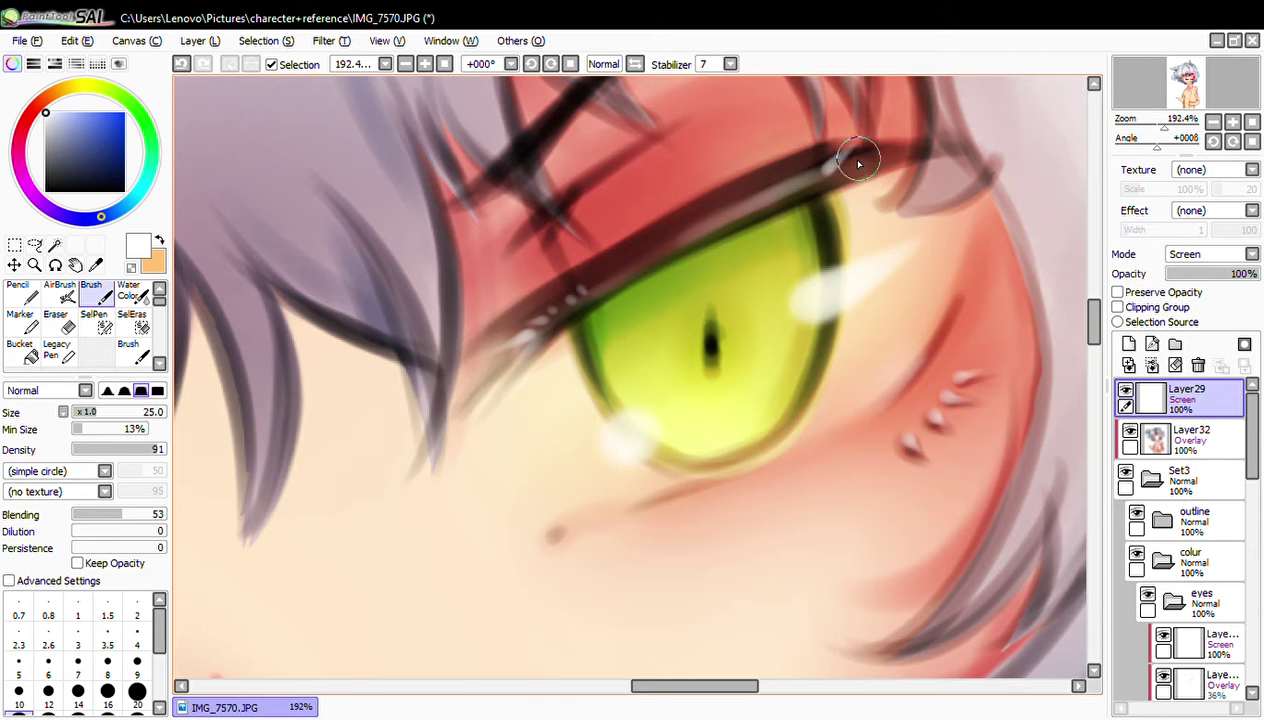
- Dab small white highlights on the skin and lash line, then undo the lash-line dabs
left_click_drag(1163, 128, 1147, 137)
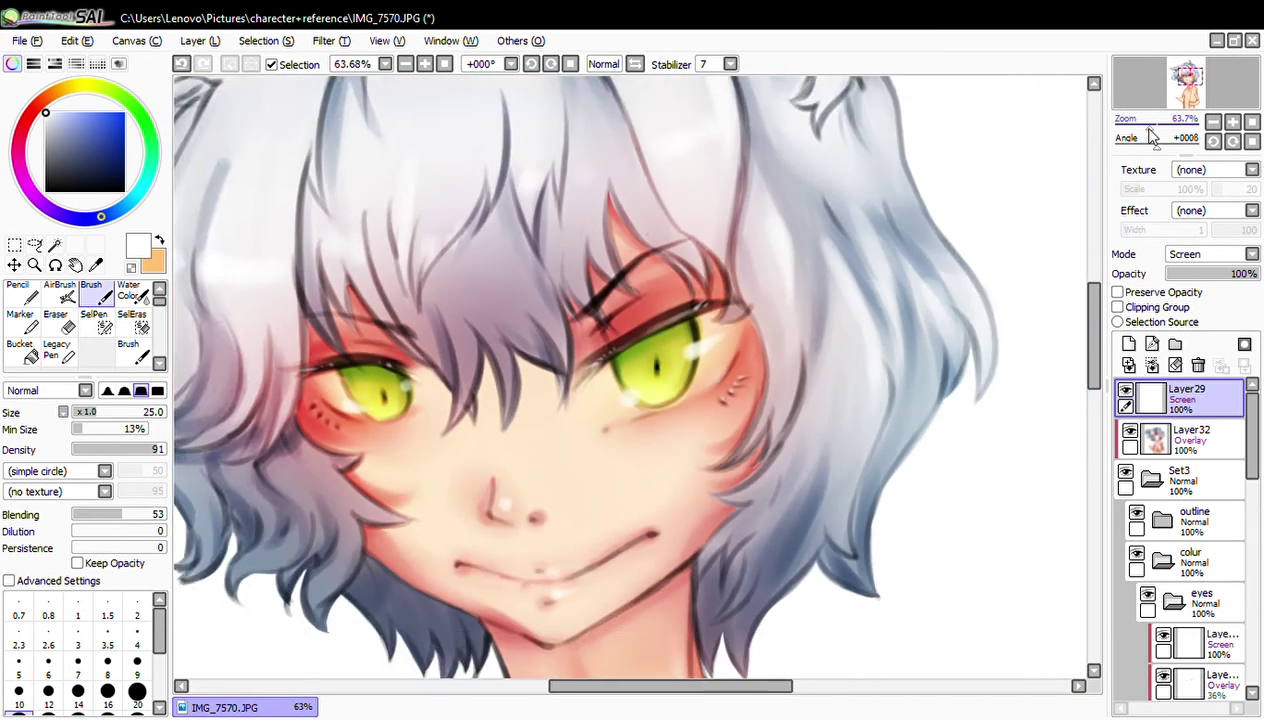
key("ctrl+z")
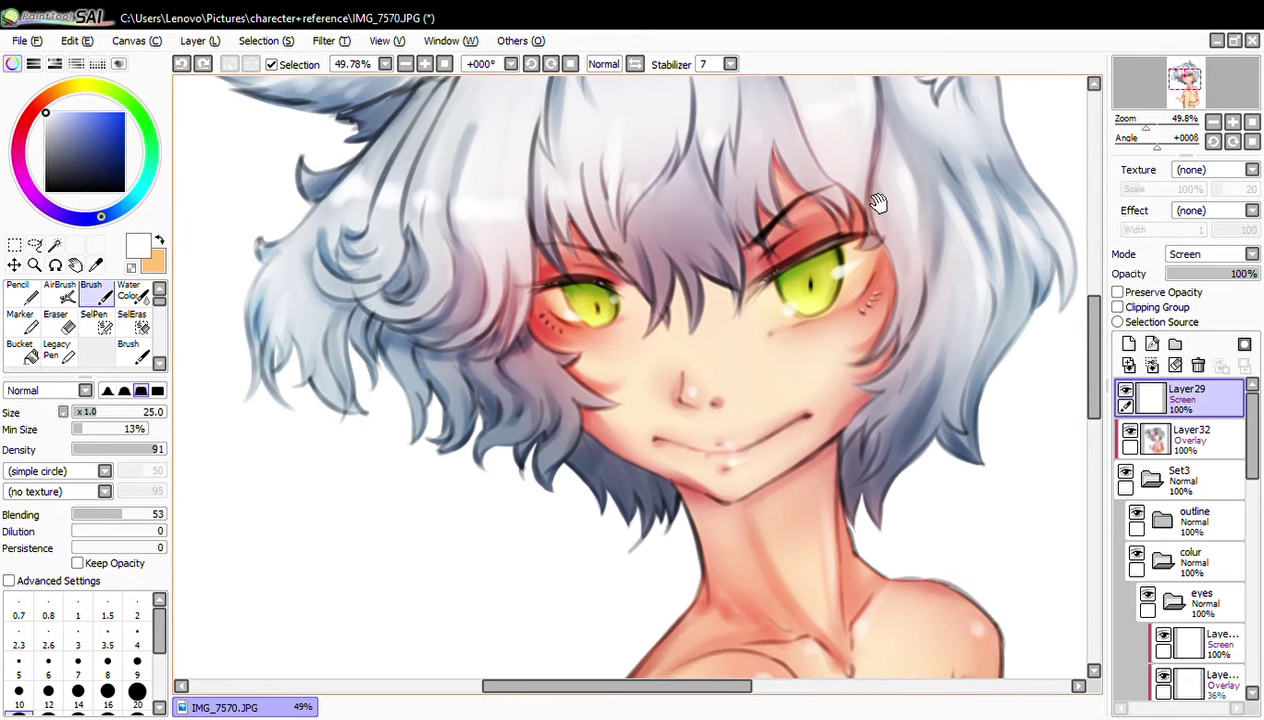
left_click_drag(1150, 132, 1166, 129)
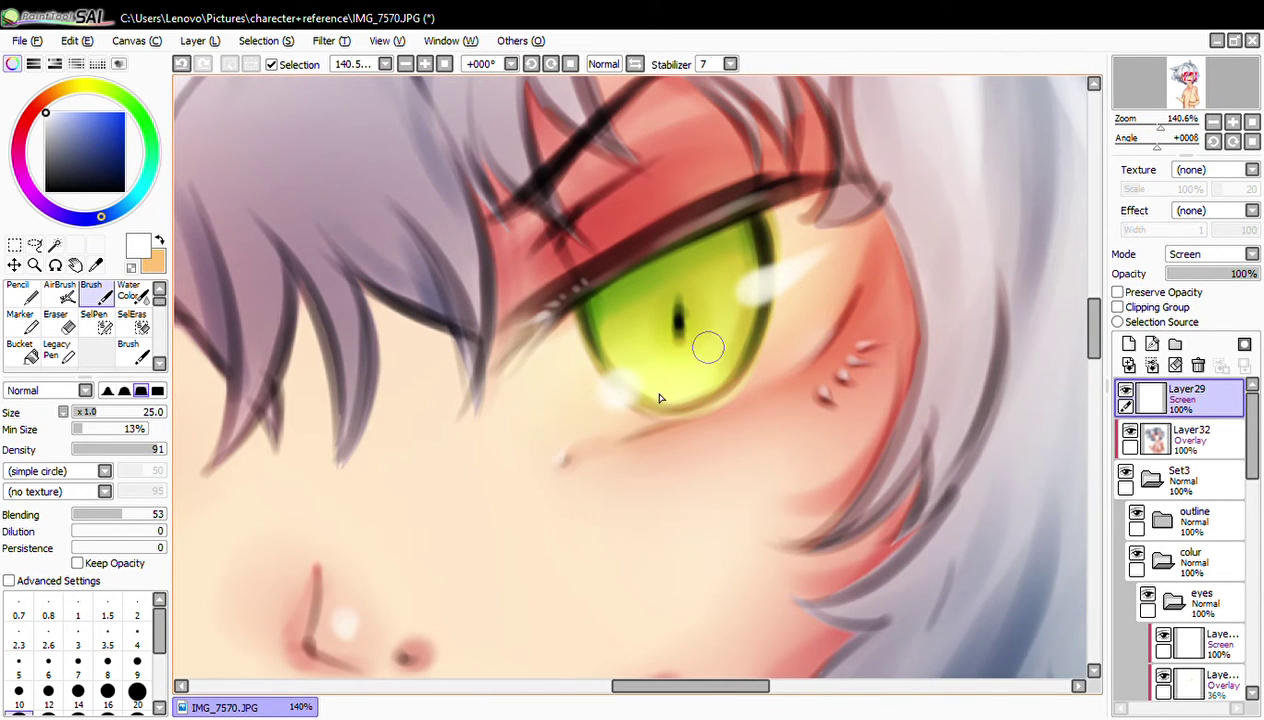
left_click(558, 457)
mouse_move(764, 188)
left_mouse_down()
mouse_move(820, 160)
mouse_move(822, 178)
left_mouse_up()
key("ctrl+z")
key("ctrl+z")
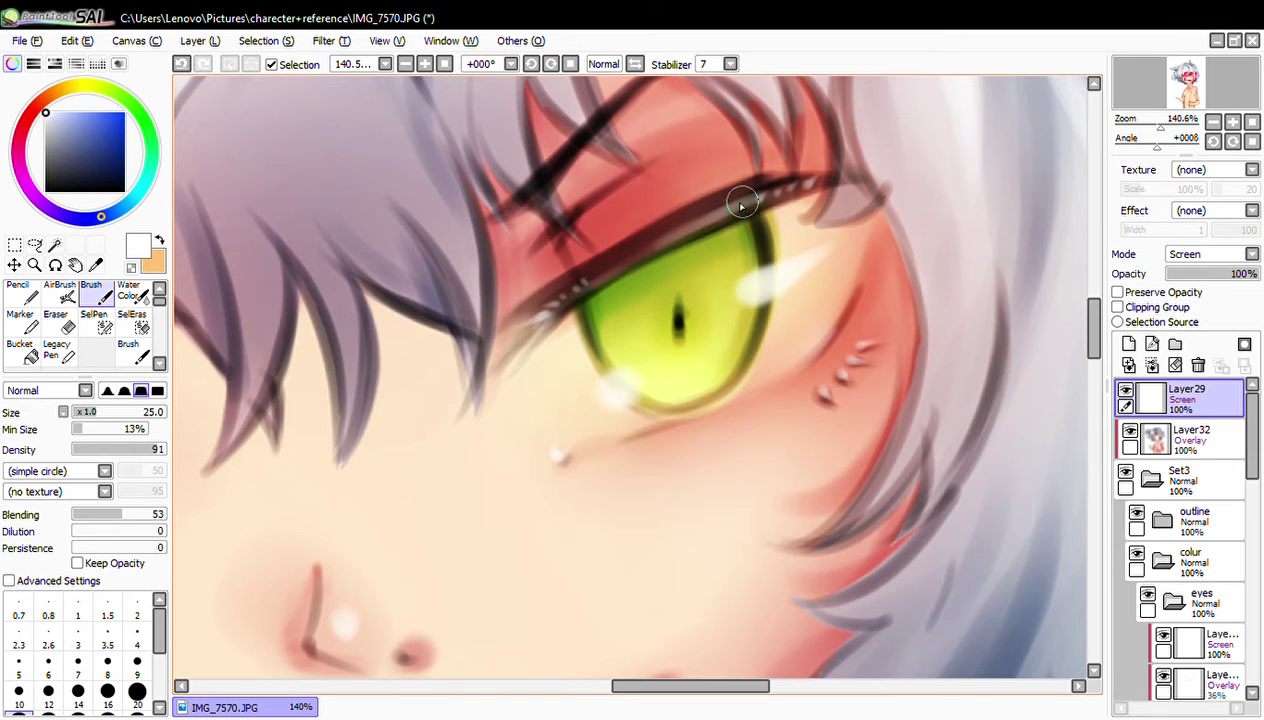
- Repaint a broad pale pink highlight above the lash line and enlarge the brush to 80
mouse_move(588, 212)
left_mouse_down()
mouse_move(628, 200)
mouse_move(592, 220)
left_mouse_up()
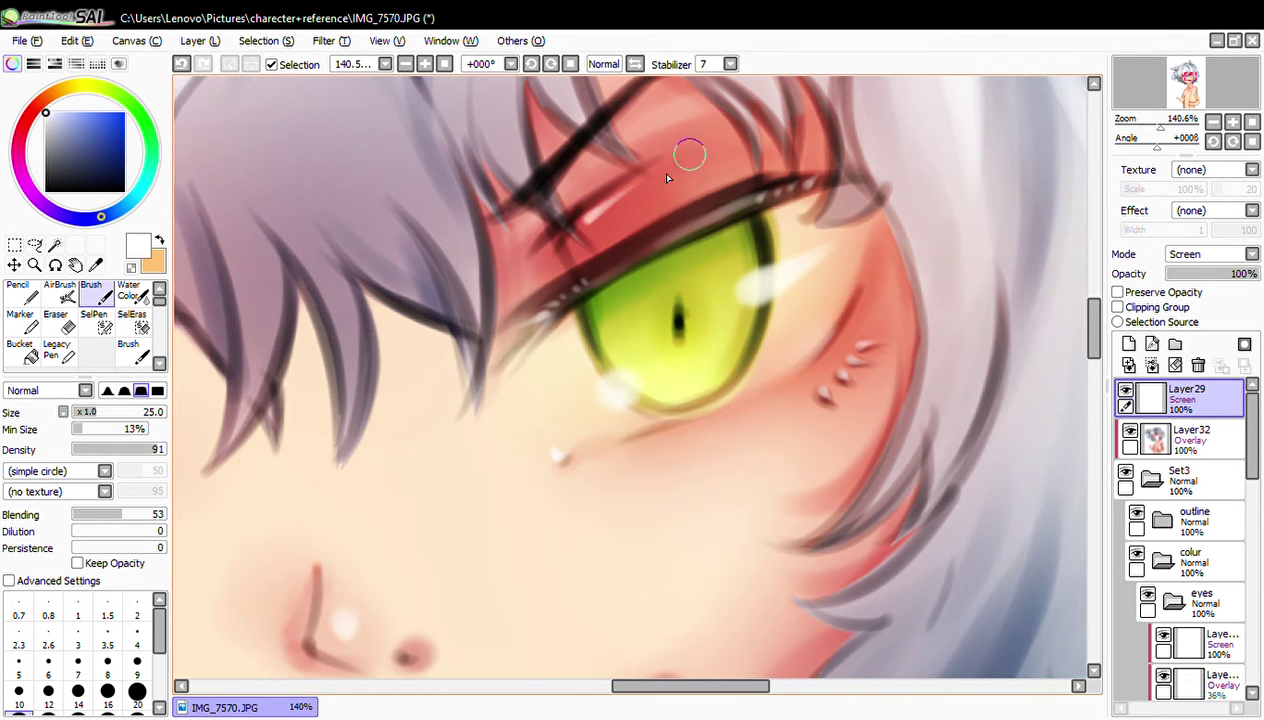
key("ctrl+z")
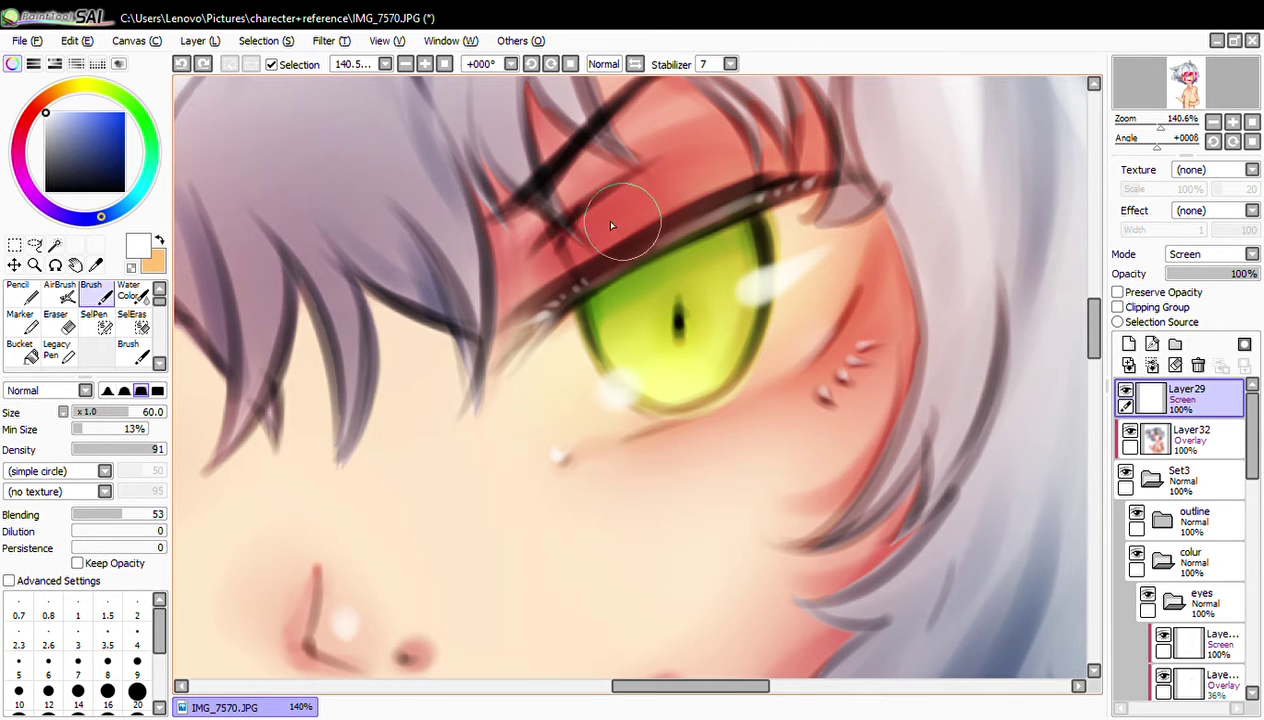
left_click_drag(592, 214, 628, 204)
key("bracketright")
key("bracketright")
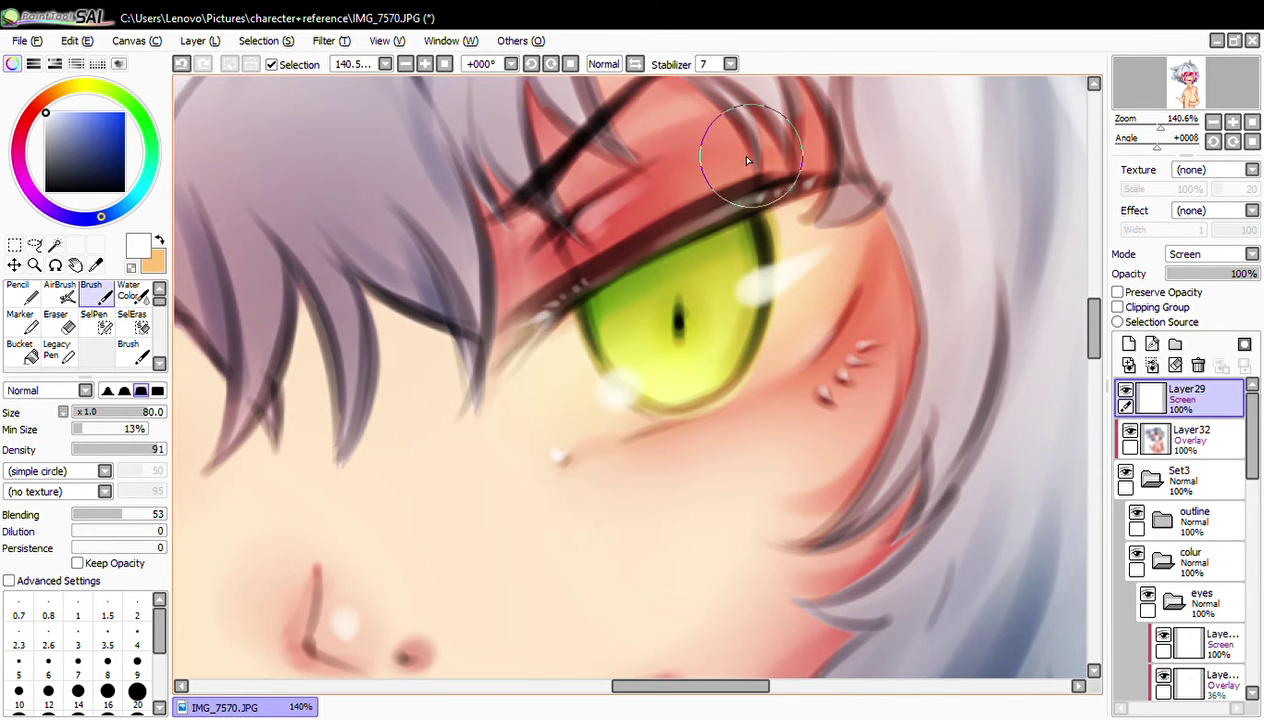
left_click_drag(1160, 128, 1135, 148)
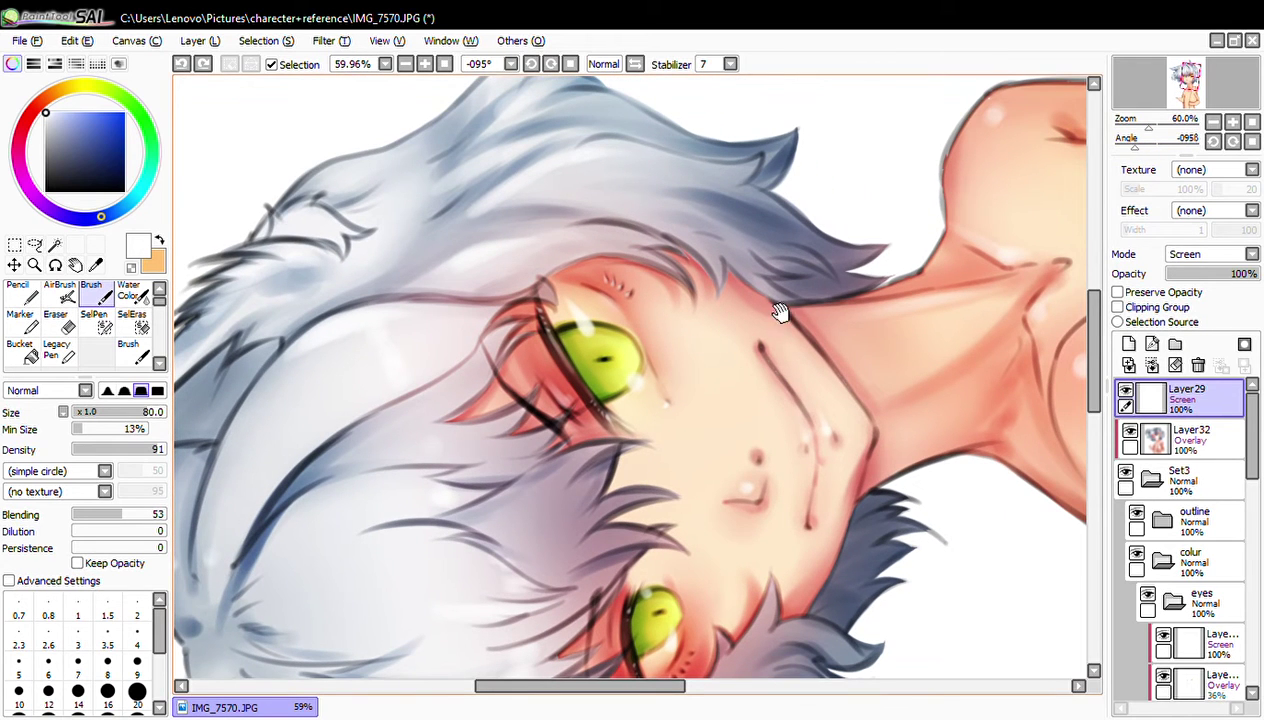
left_click_drag(776, 305, 832, 176)
left_click(1250, 142)
left_click_drag(1032, 207, 1052, 178)
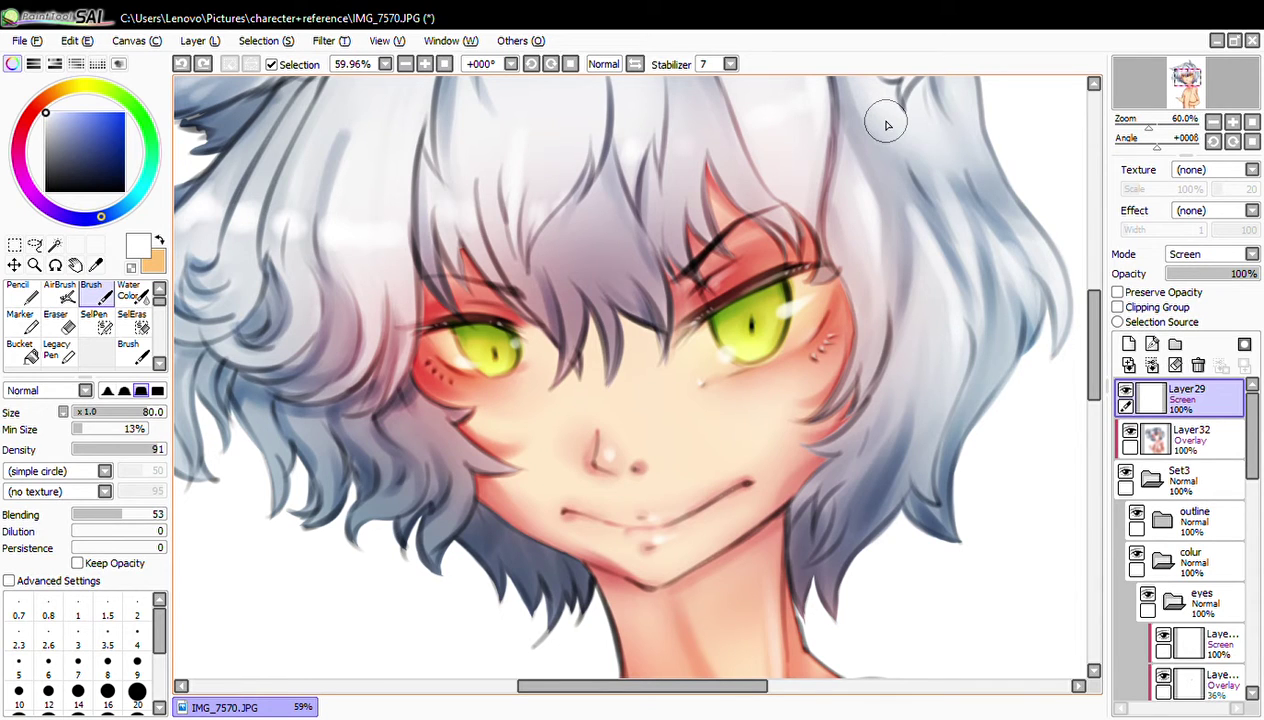
left_click_drag(1148, 124, 1146, 137)
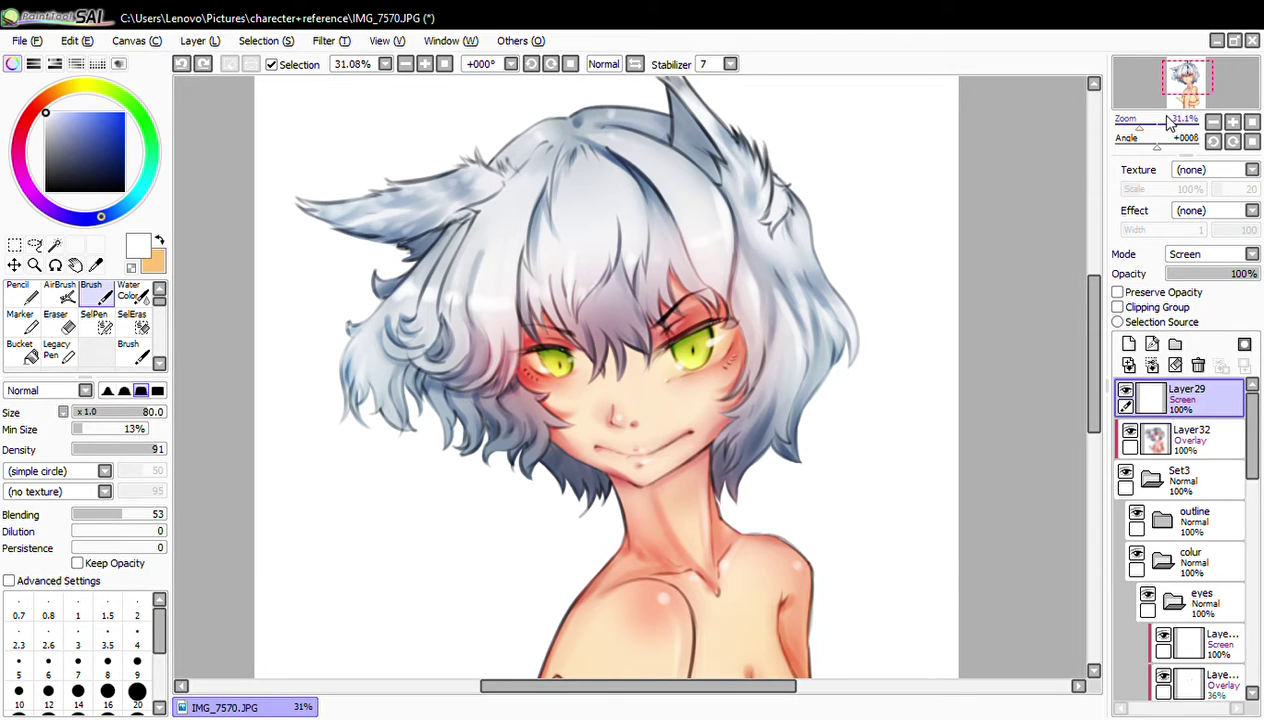
mouse_move(1143, 136)
left_mouse_down()
mouse_move(1132, 128)
mouse_move(1142, 152)
left_mouse_up()
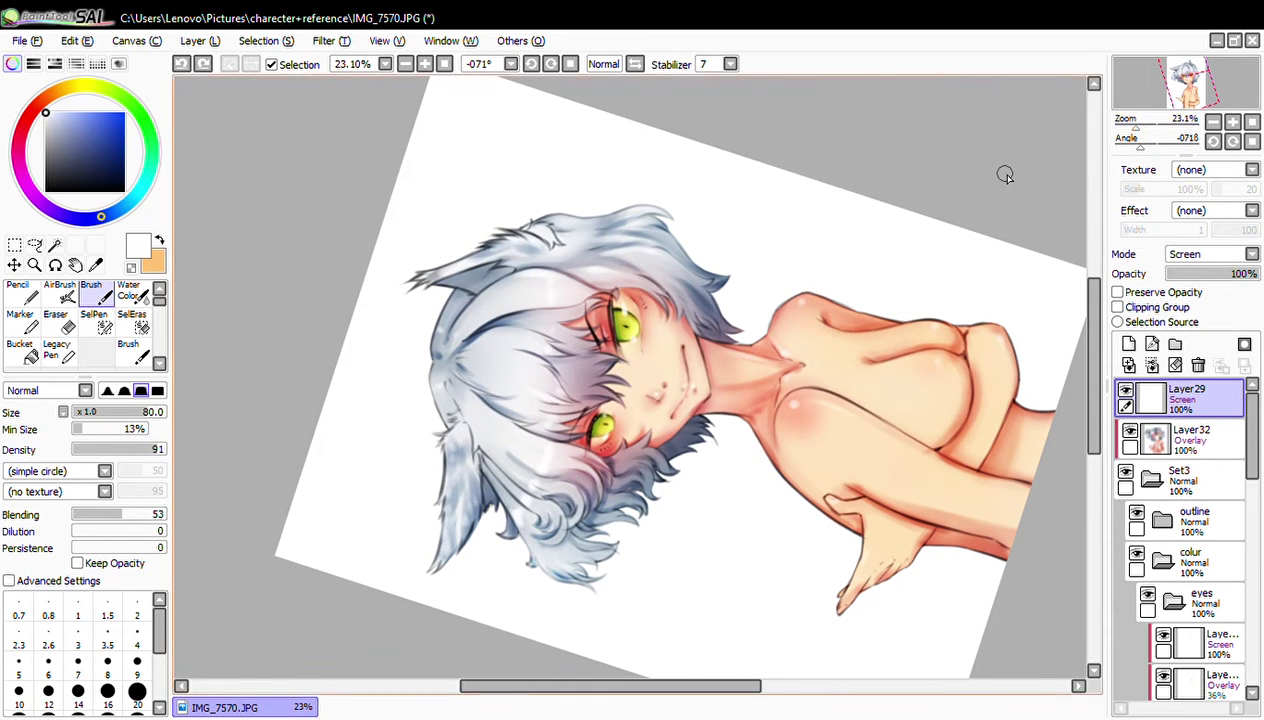
left_click(1234, 142)
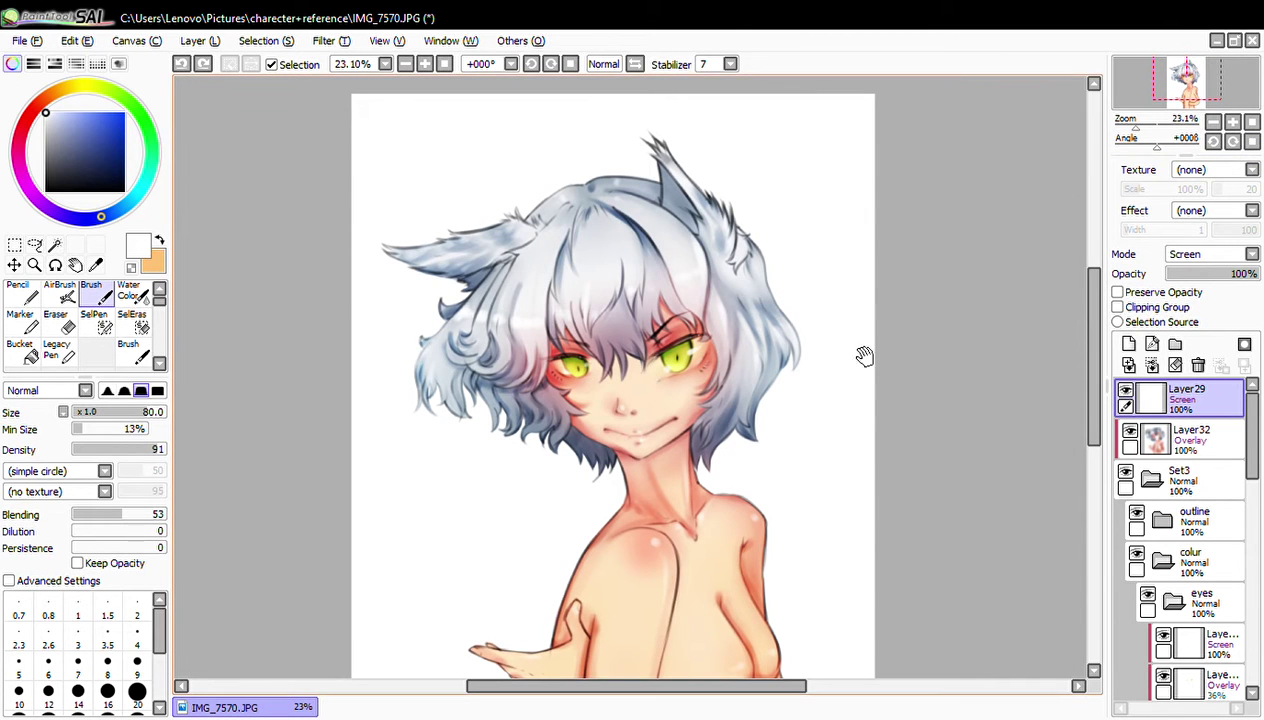
left_click_drag(768, 352, 805, 202)
left_click_drag(818, 285, 740, 300)
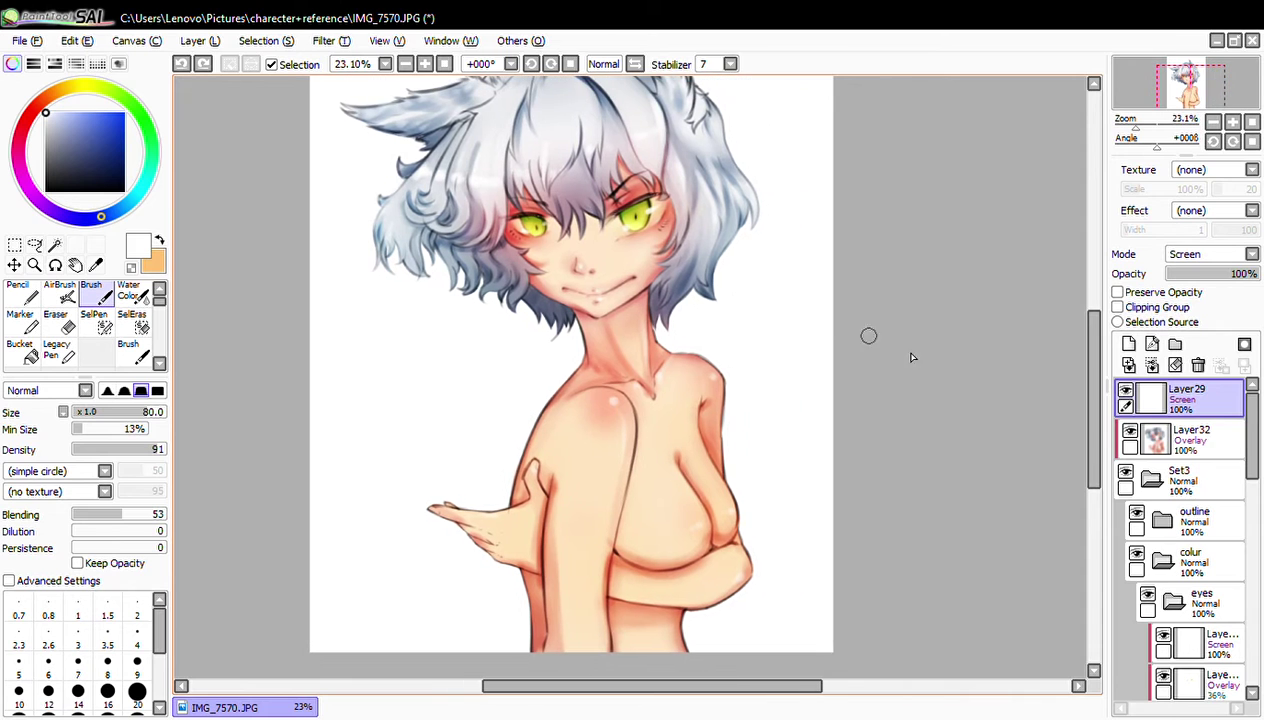
left_click(1129, 432)
left_click(1129, 432)
left_click_drag(813, 363, 821, 327)
mouse_move(1122, 119)
left_mouse_down()
mouse_move(1150, 135)
mouse_move(1138, 135)
left_mouse_up()
mouse_move(916, 238)
left_mouse_down()
mouse_move(863, 339)
mouse_move(860, 216)
mouse_move(852, 263)
mouse_move(869, 231)
mouse_move(883, 248)
mouse_move(846, 378)
mouse_move(889, 339)
mouse_move(920, 343)
left_mouse_up()
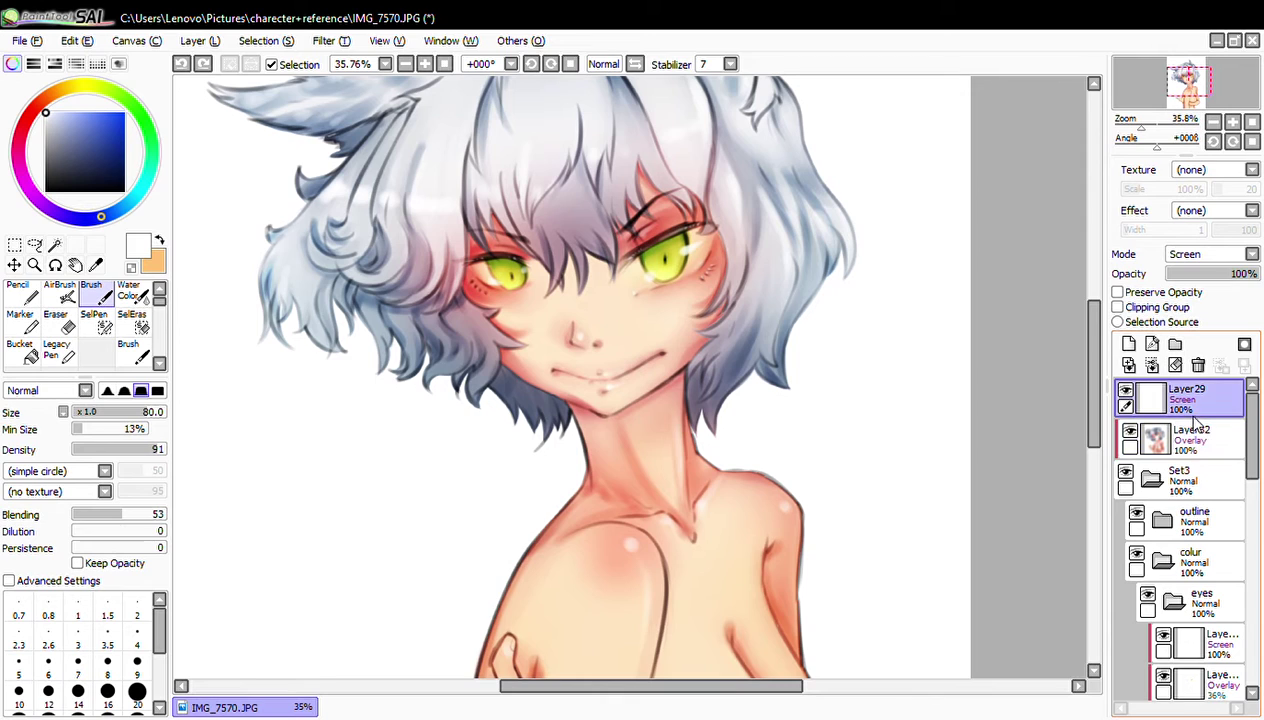
- Dab a soft highlight on the shoulder with the Water Color brush at size 120
left_click(145, 295)
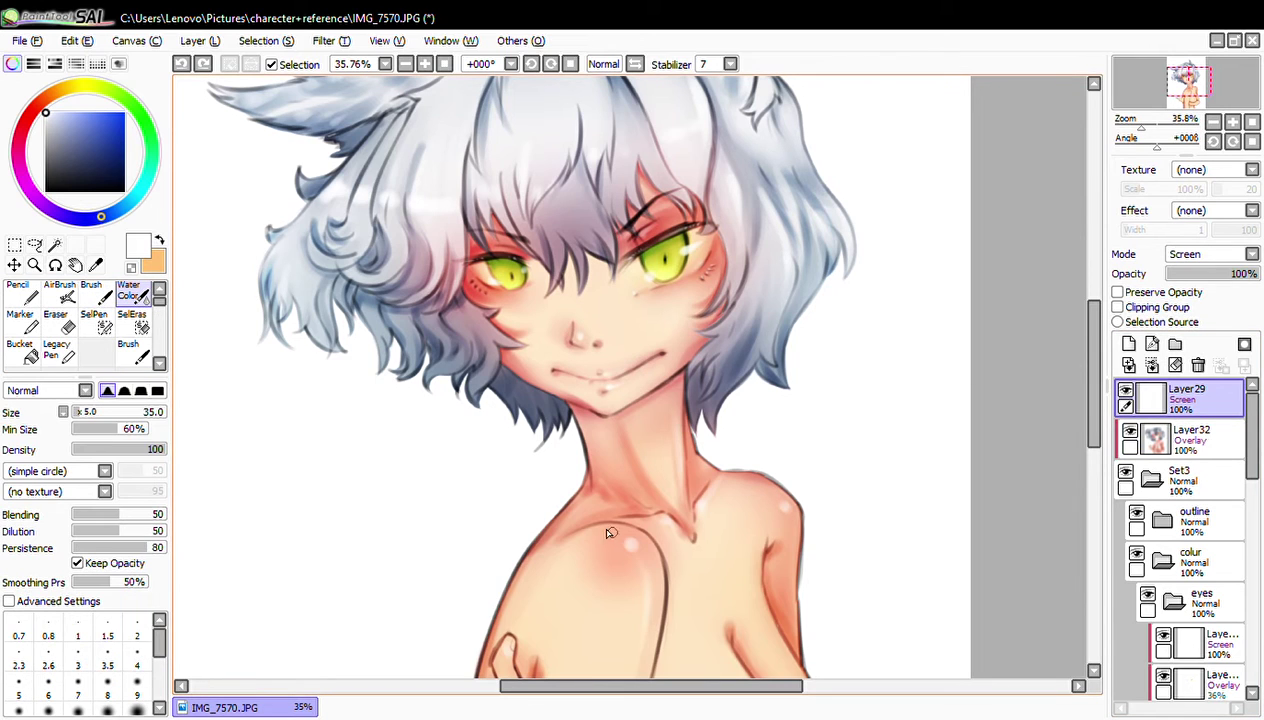
key("bracketright")
key("bracketright")
key("bracketright")
left_click(624, 548)
left_click_drag(778, 508, 825, 270)
left_click(689, 336)
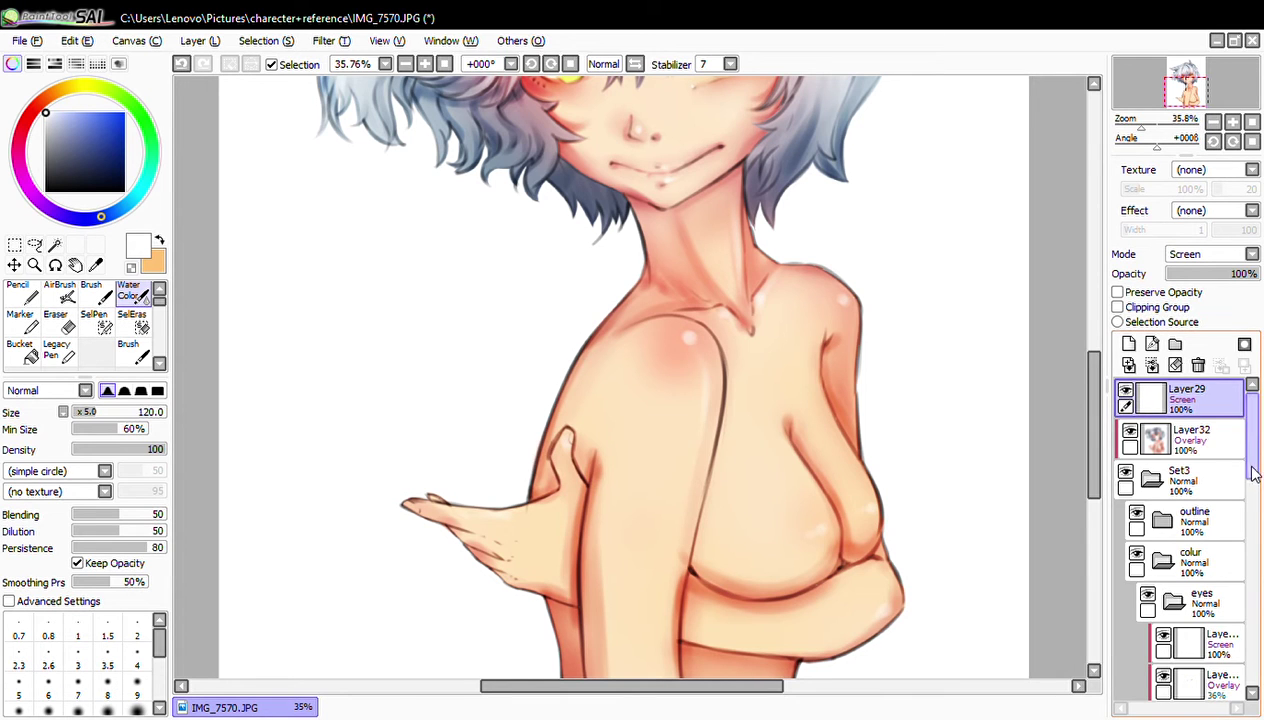
- Toggle Layer10's visibility to check the skin colouring and make Layer10 active
left_click_drag(1251, 435, 1247, 591)
left_click(1199, 485)
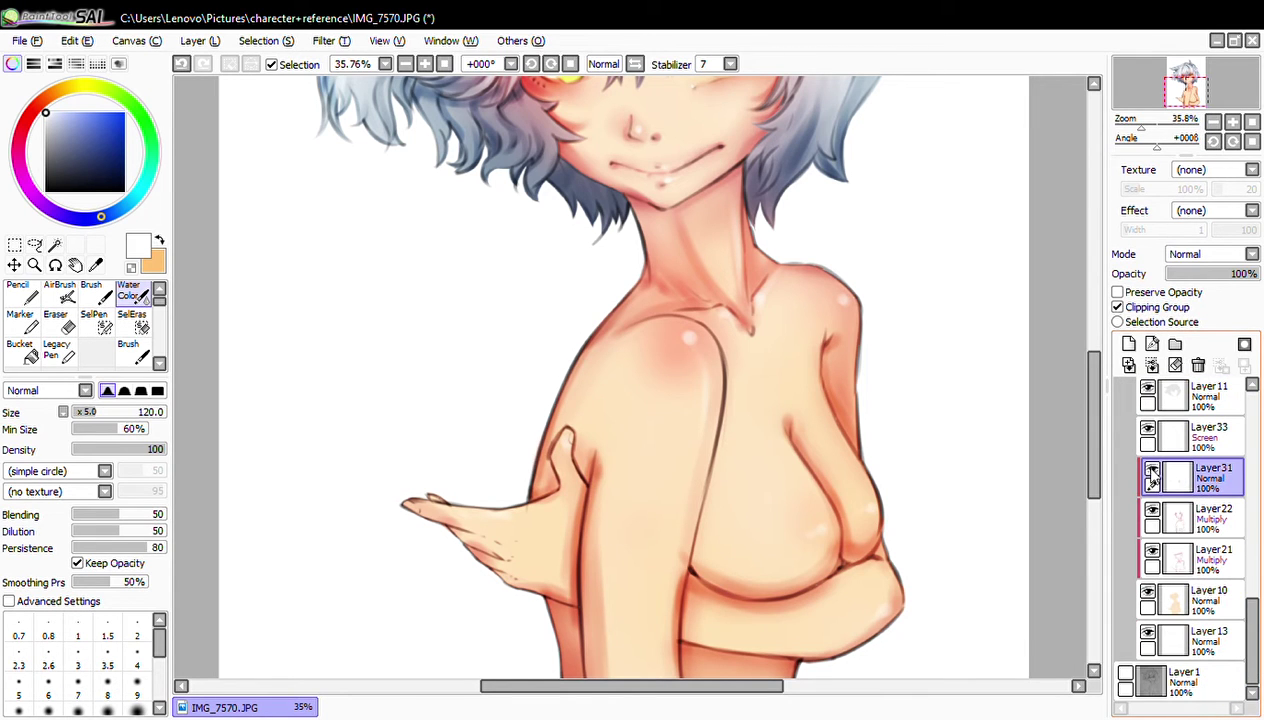
left_click(1145, 512)
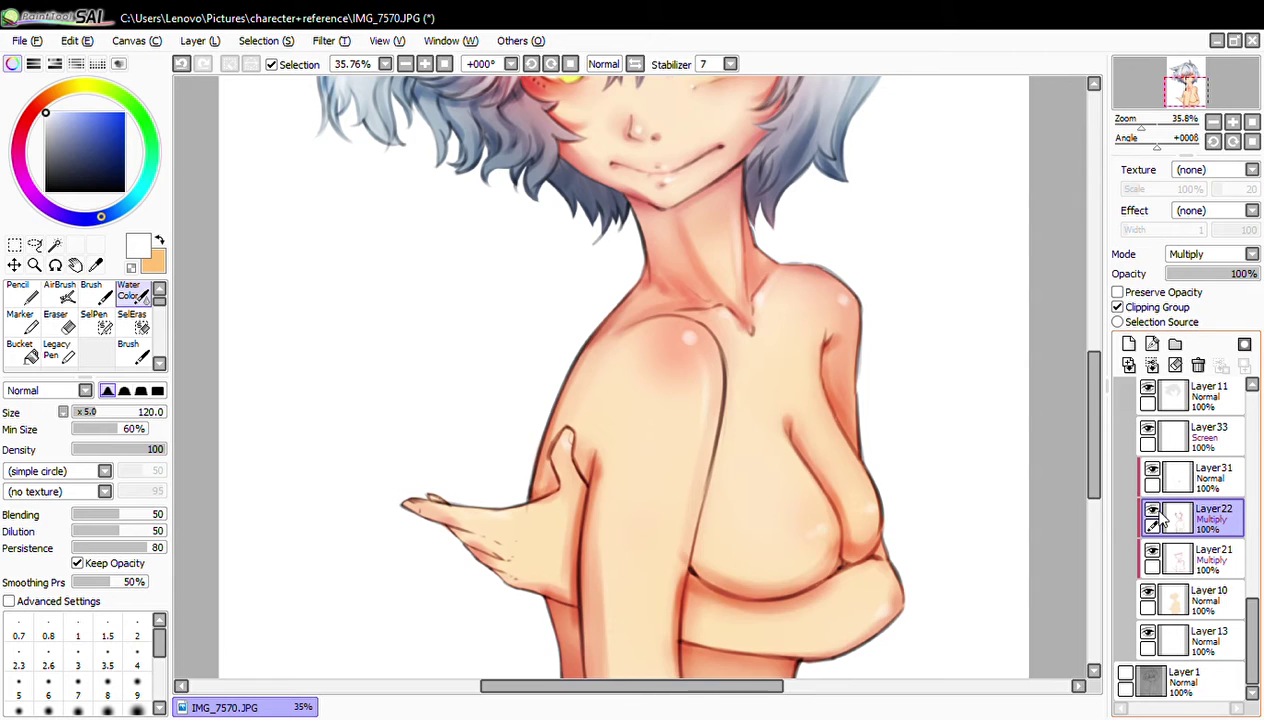
left_click(1152, 512)
left_click(1148, 592)
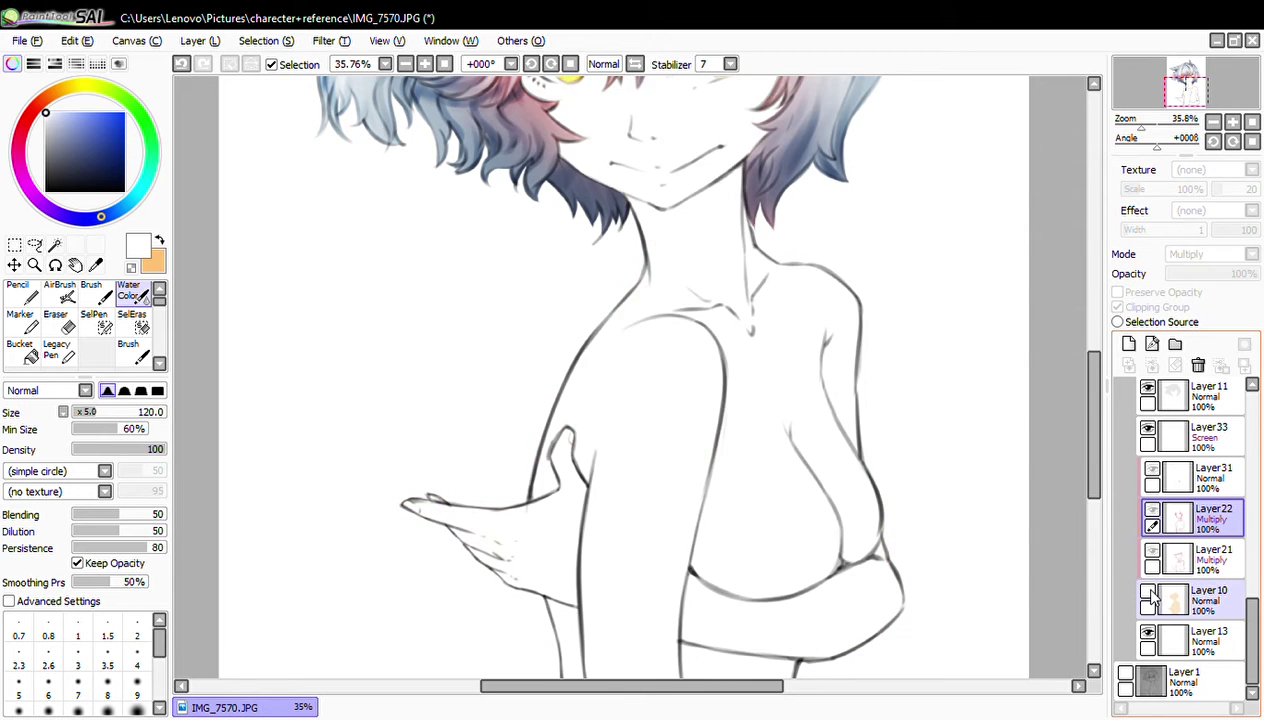
left_click(1174, 593)
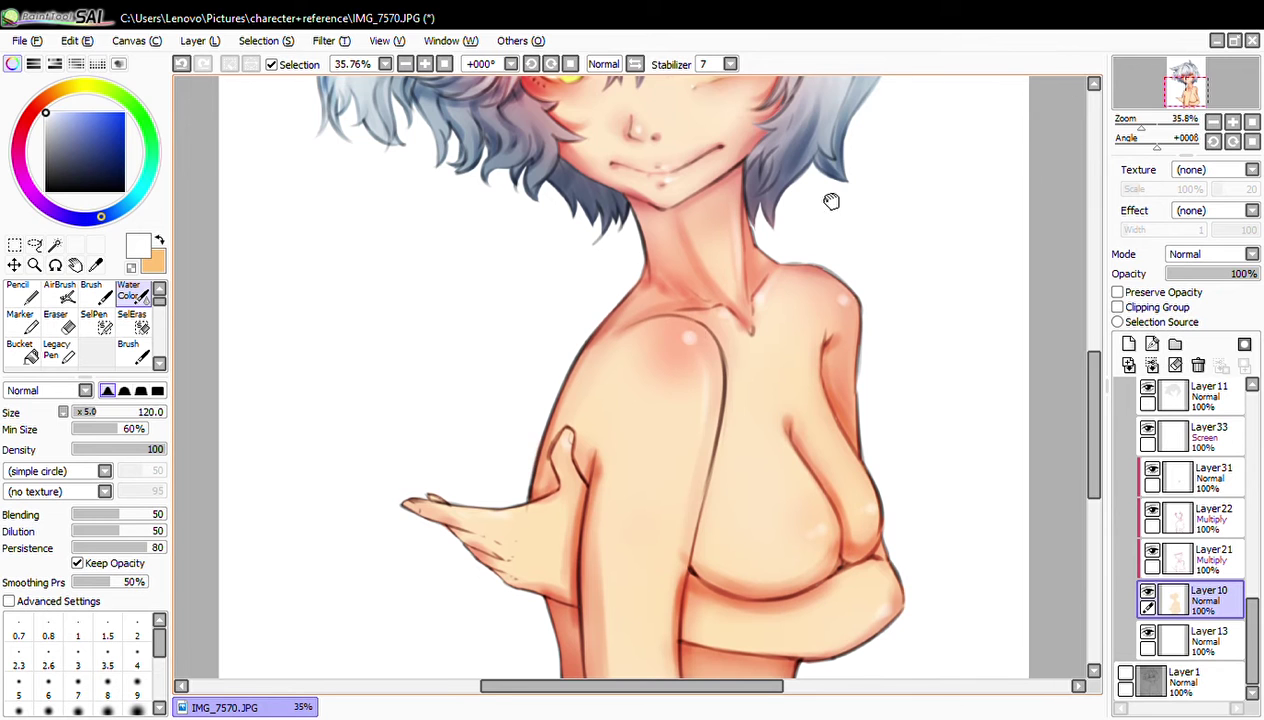
left_click_drag(831, 201, 861, 427)
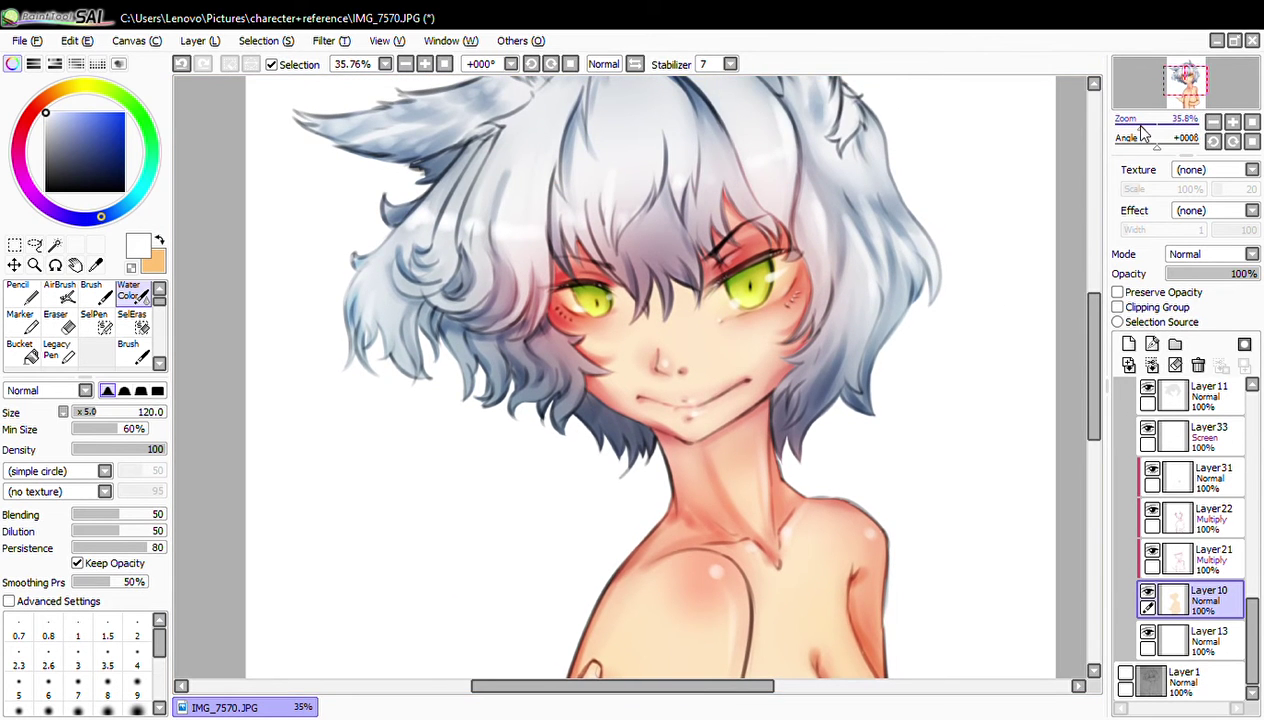
- Review the whole figure by zooming, rotating and resetting the view upright on the face
mouse_move(1143, 128)
left_mouse_down()
mouse_move(1133, 125)
mouse_move(1138, 140)
left_mouse_up()
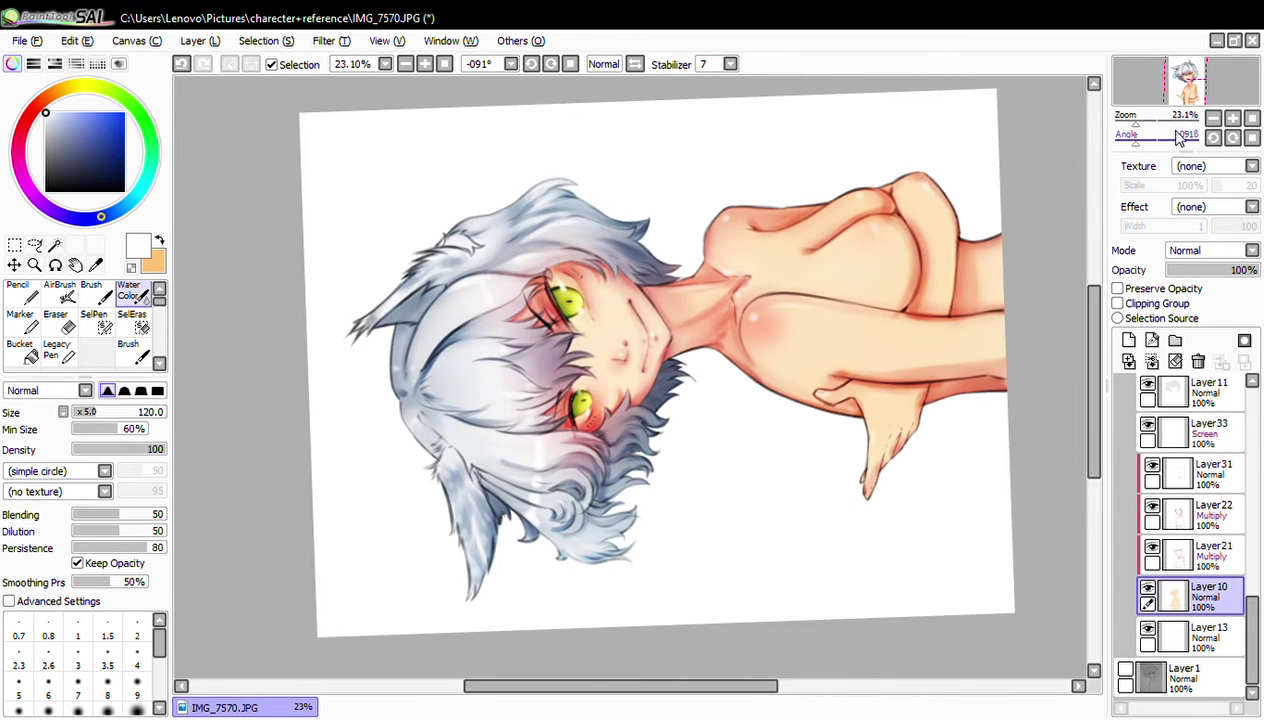
left_click(1213, 137)
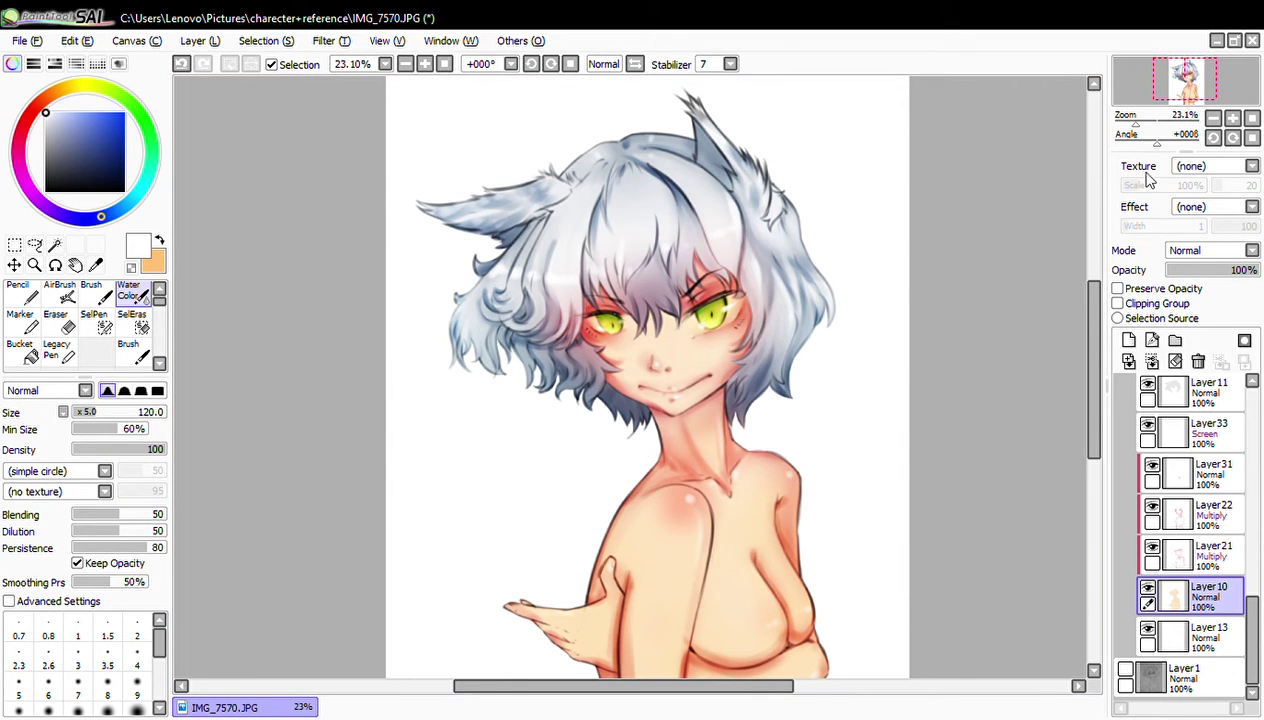
left_click_drag(1135, 124, 1130, 124)
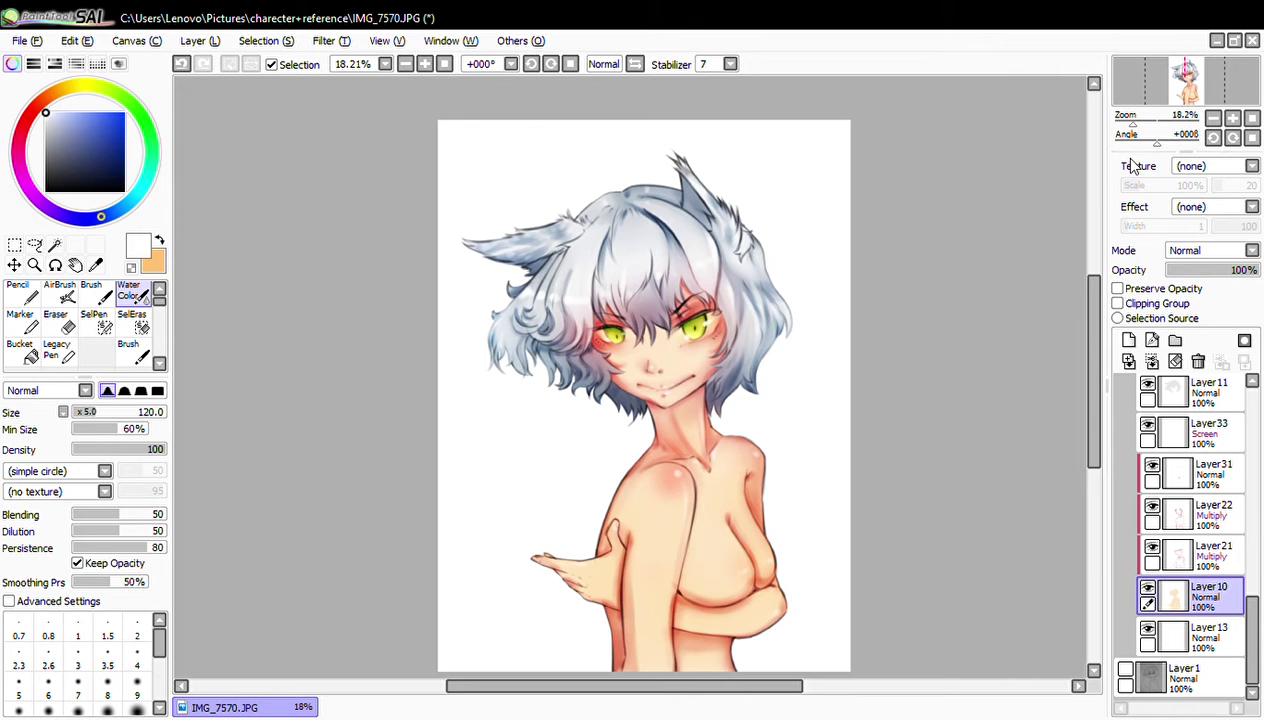
mouse_move(1163, 140)
left_mouse_down()
mouse_move(1128, 140)
mouse_move(1143, 128)
mouse_move(1140, 97)
left_mouse_up()
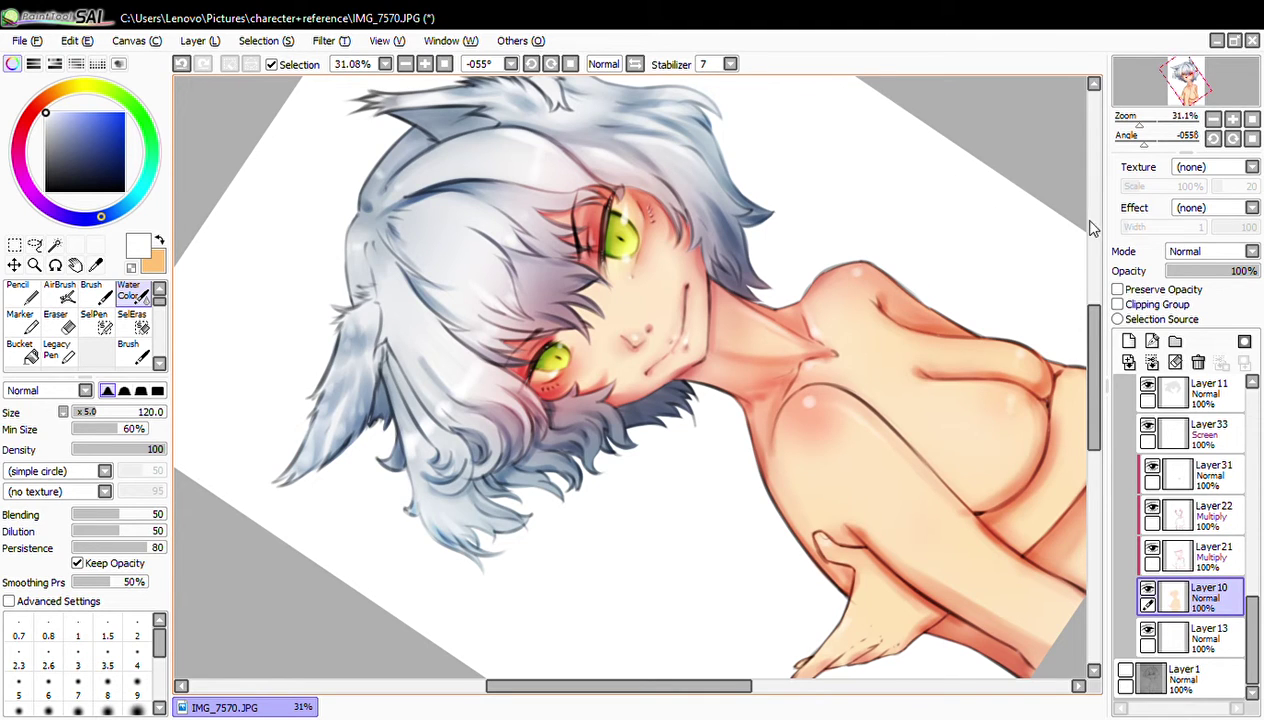
left_click_drag(1115, 230, 1058, 203)
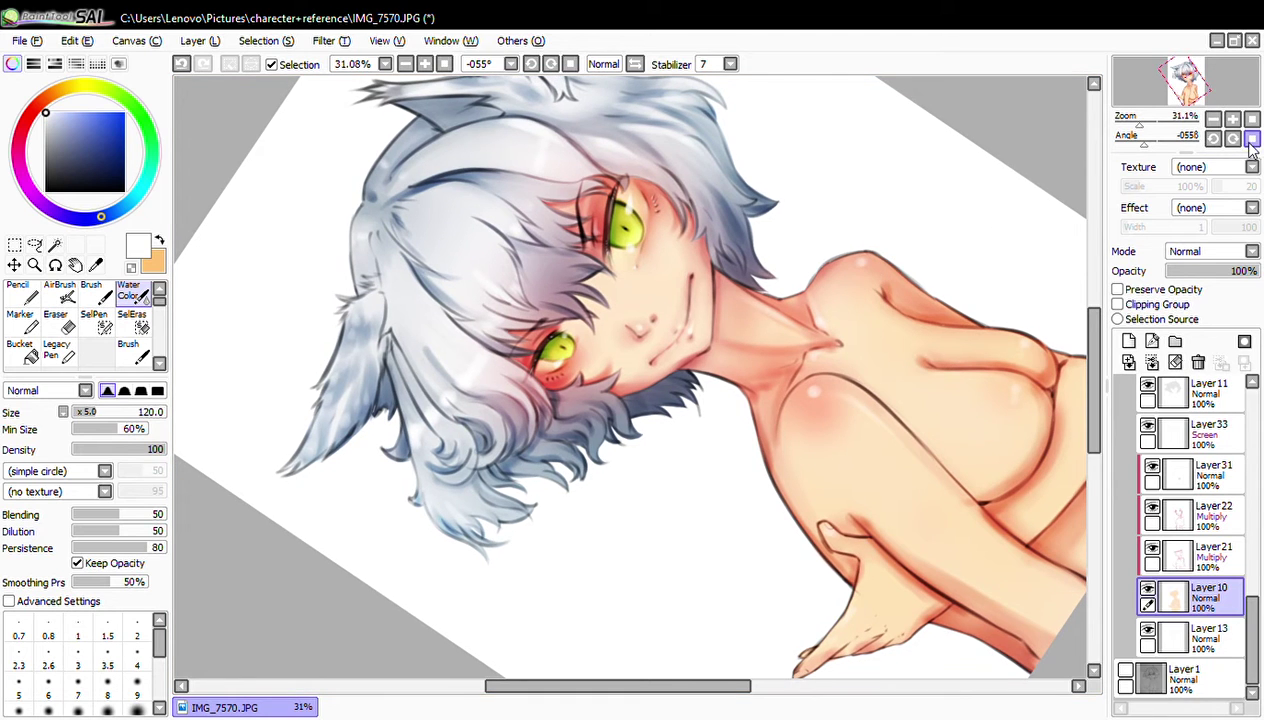
key("Home")
left_click_drag(970, 254, 942, 274)
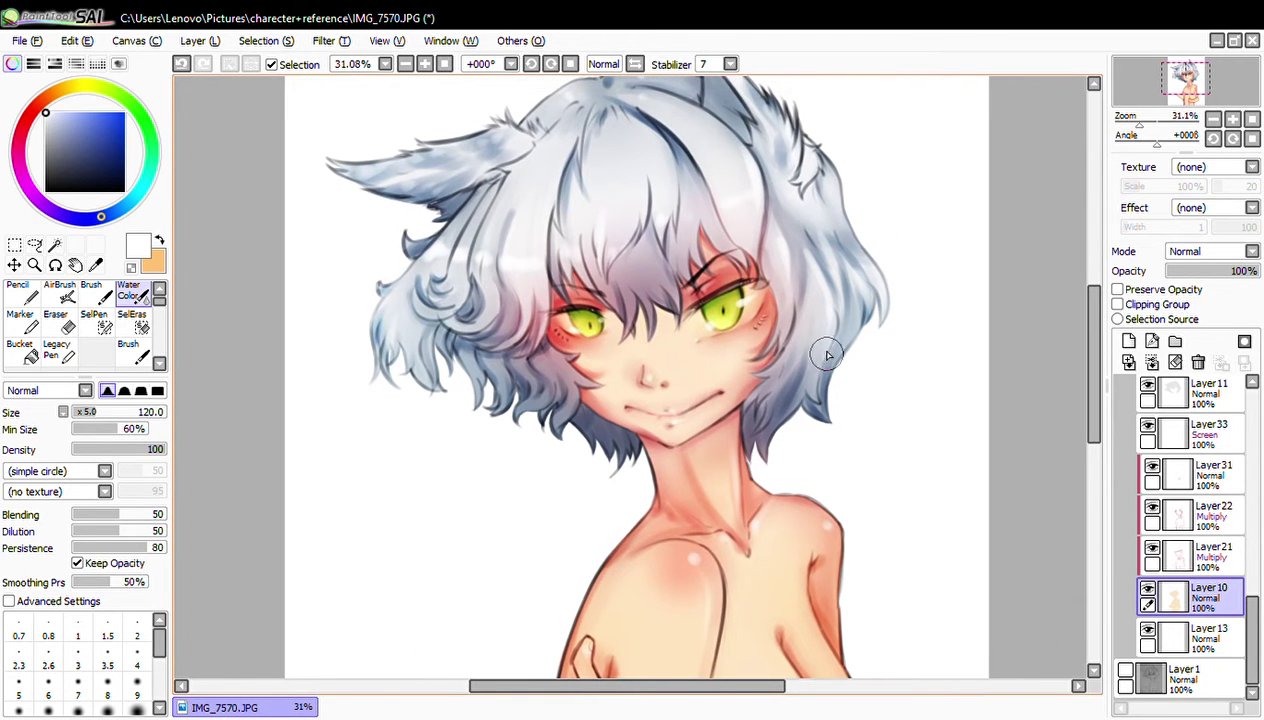
left_click_drag(872, 452, 868, 428)
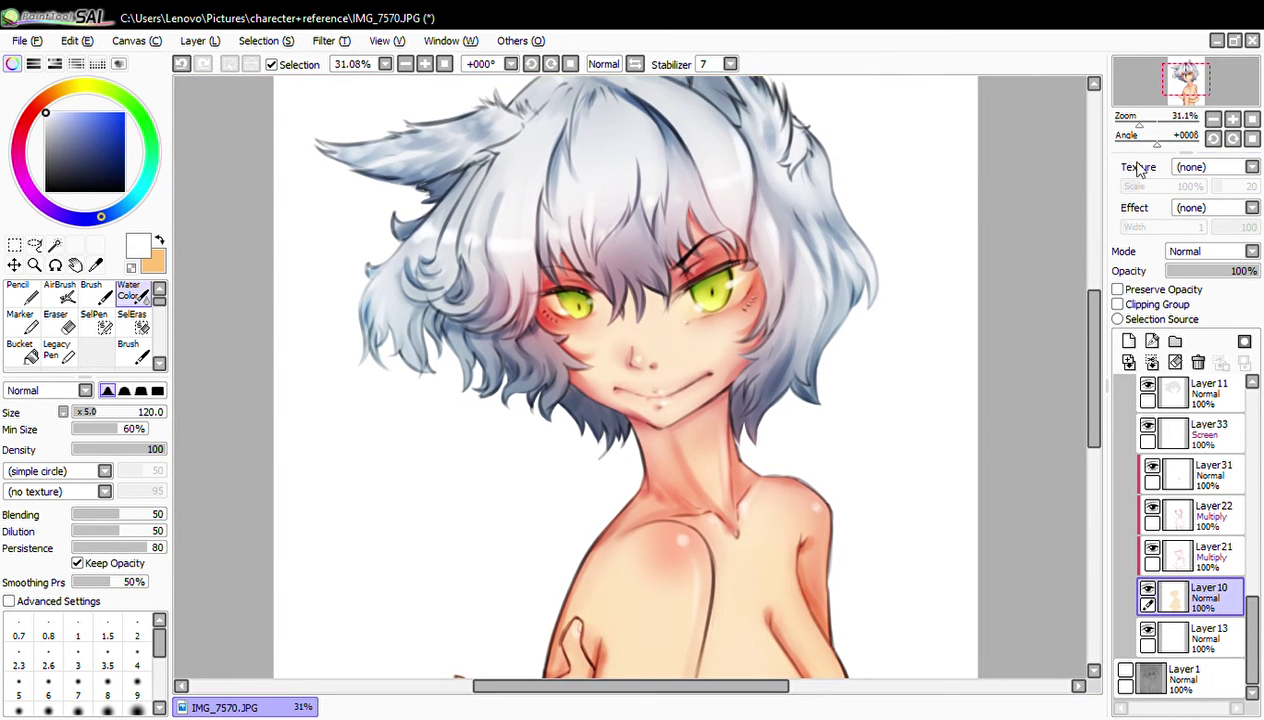
scroll(1150, 125, "down", 2)
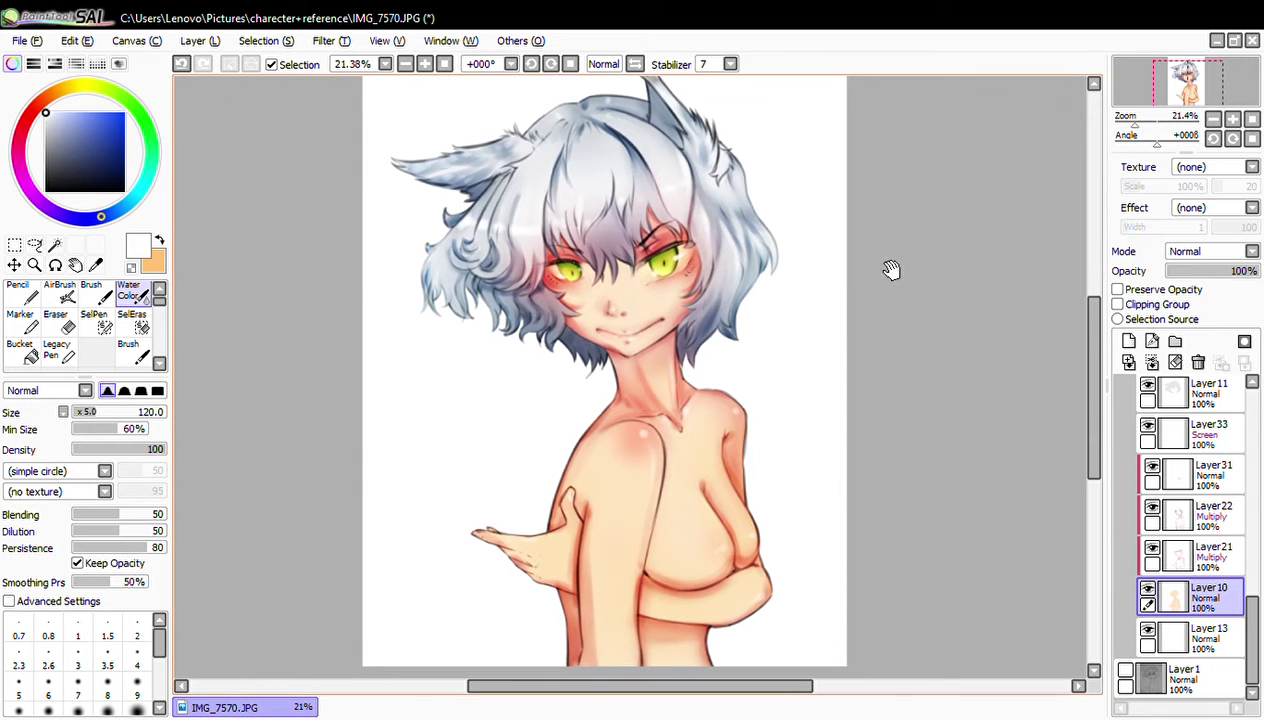
scroll(1150, 128, "up", 1)
scroll(1150, 128, "up", 1)
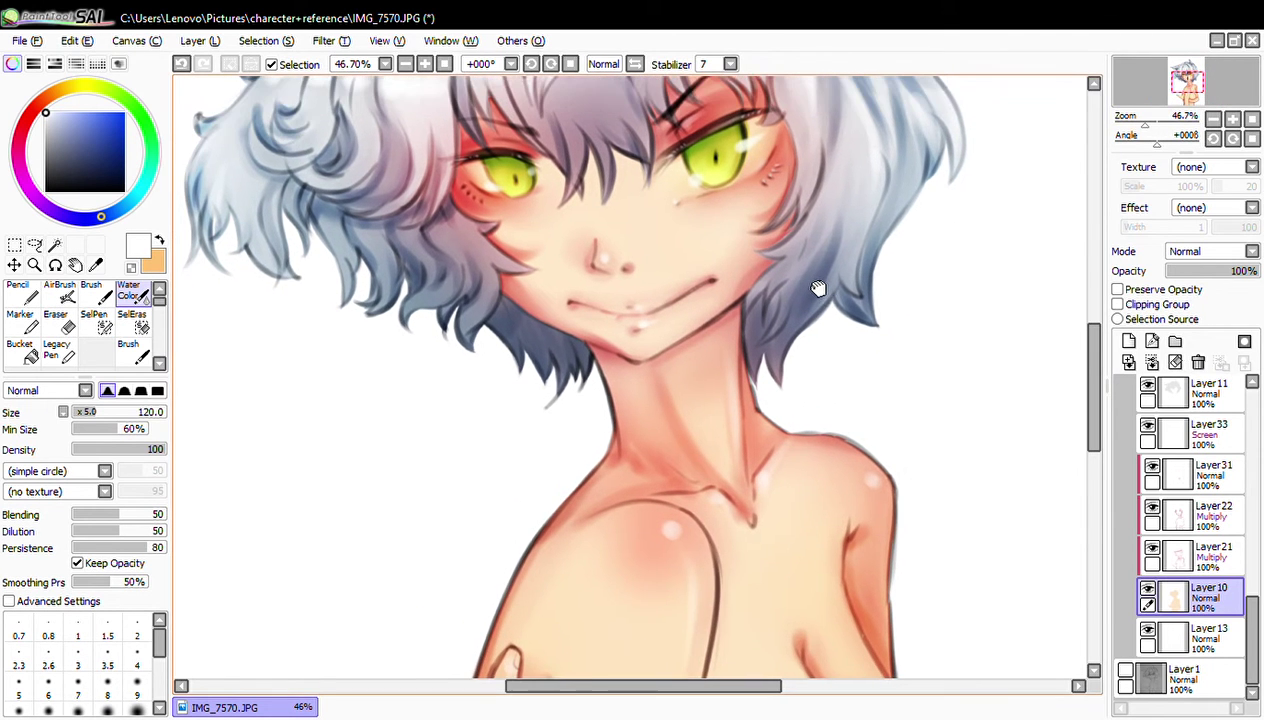
left_click_drag(818, 289, 818, 292)
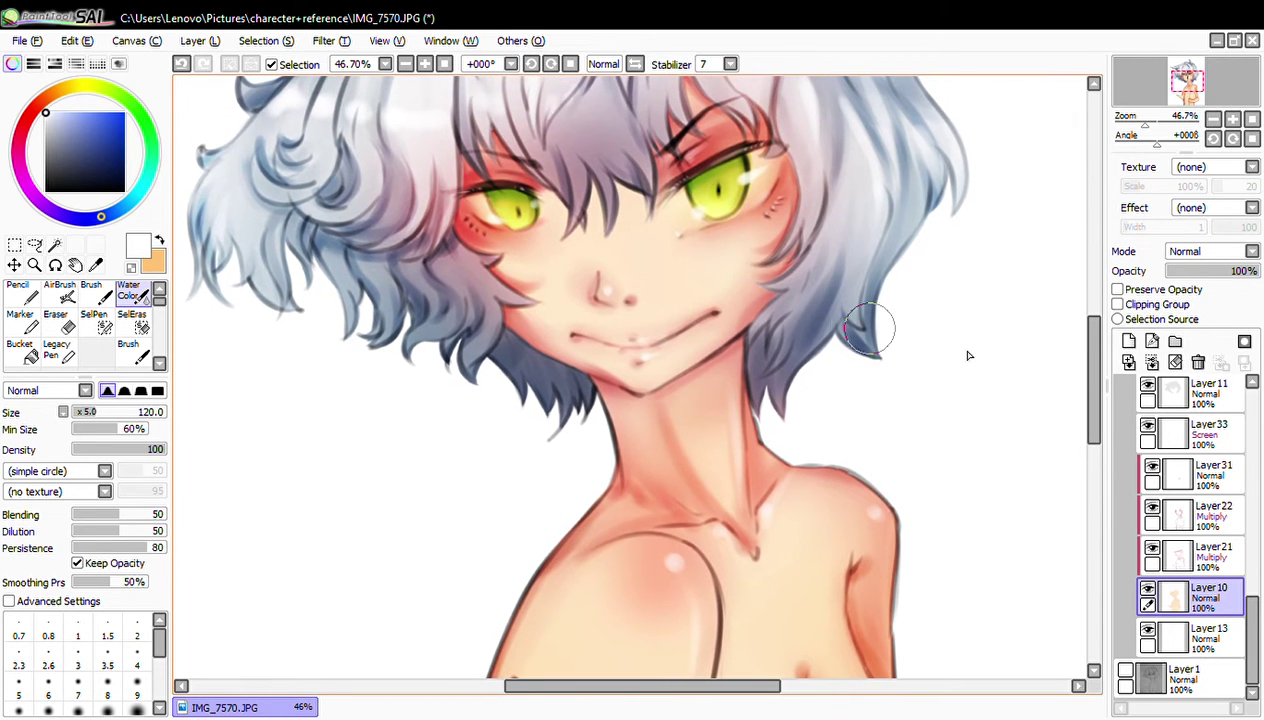
- Select Overlay Layer32 and create a new empty layer, Layer35
left_click_drag(1257, 603, 1255, 395)
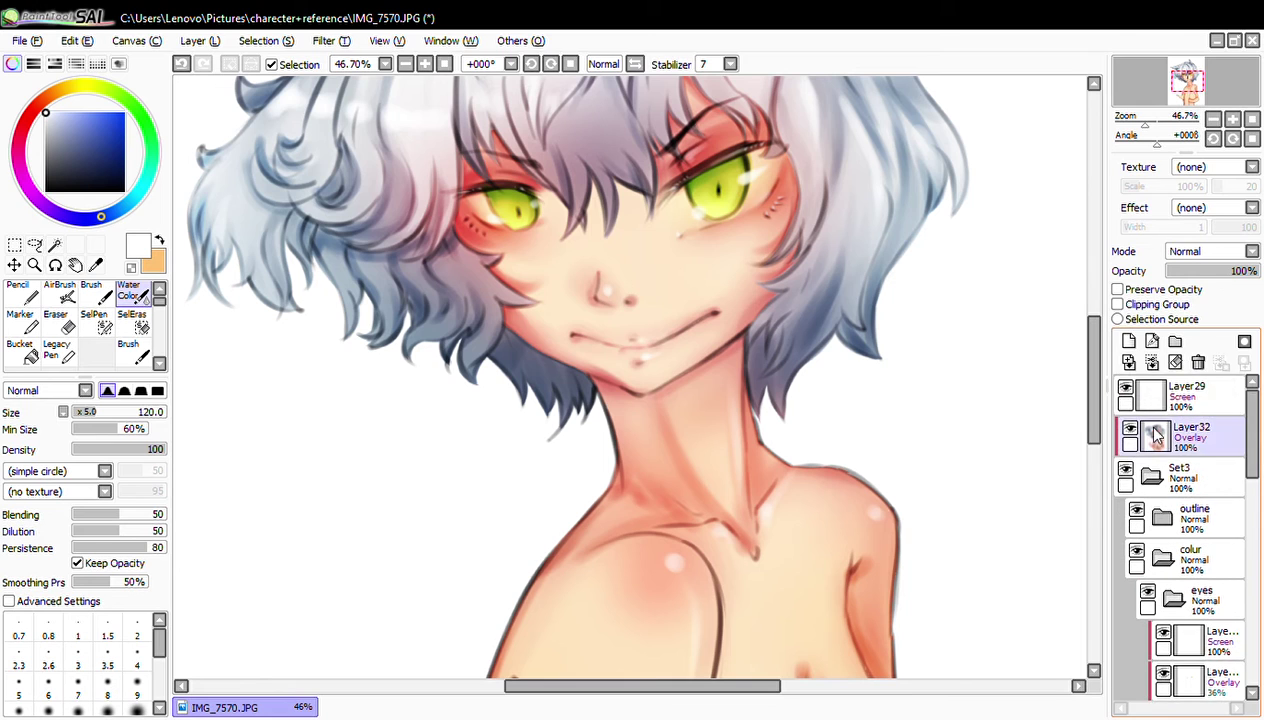
left_click(1190, 437)
left_click(1128, 341)
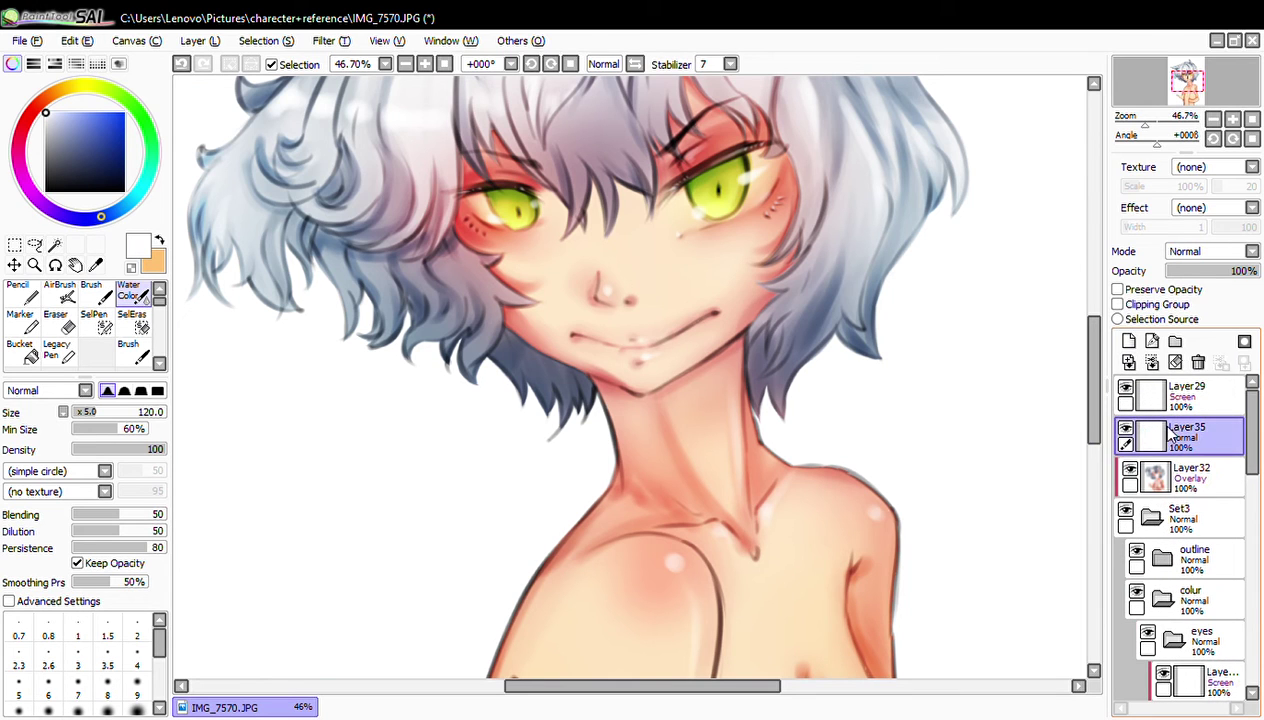
- Move Layer35 below Layer32 as a clipped Overlay layer with dark blue-grey airbrush
left_click_drag(1185, 437, 1185, 478)
left_click(1117, 304)
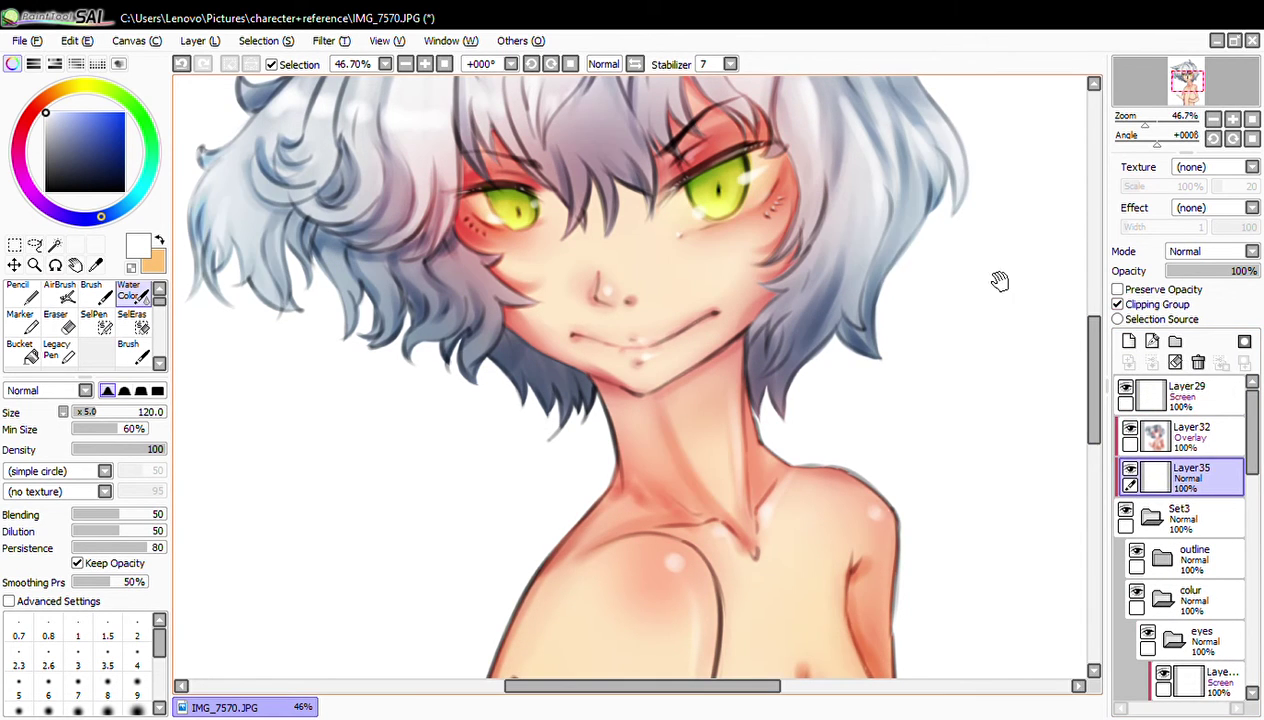
left_click(75, 162)
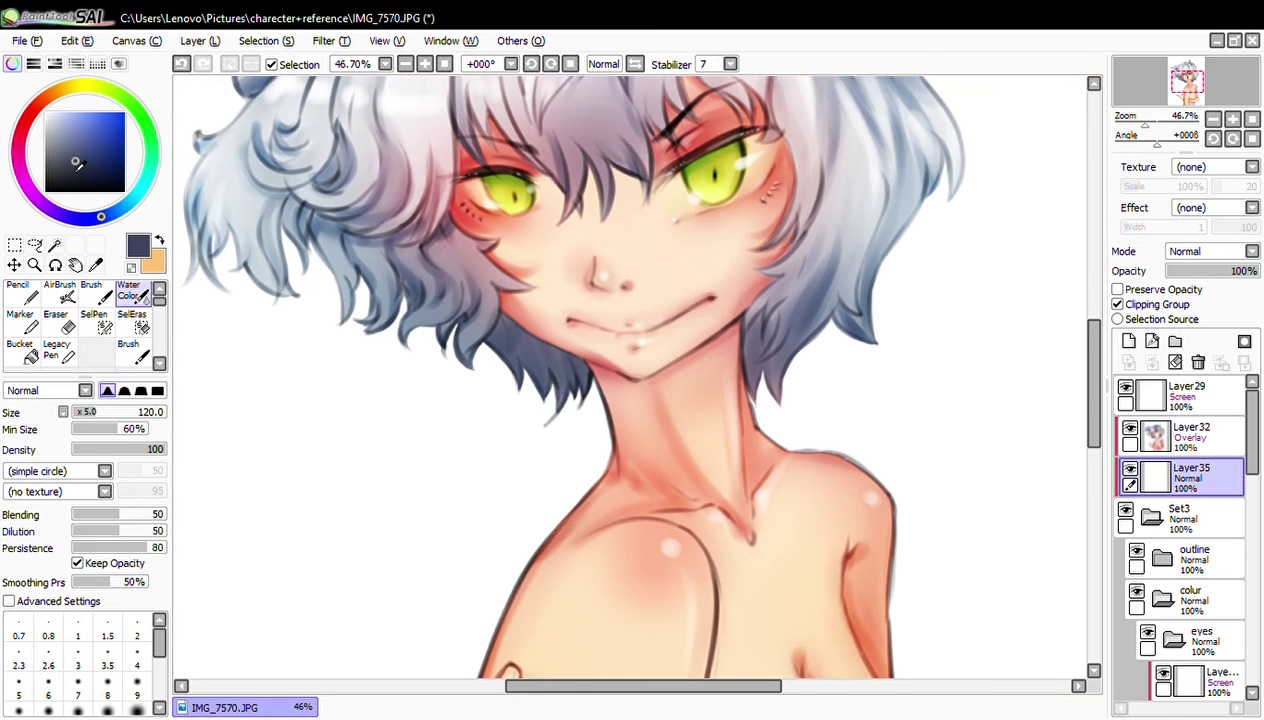
left_click(62, 293)
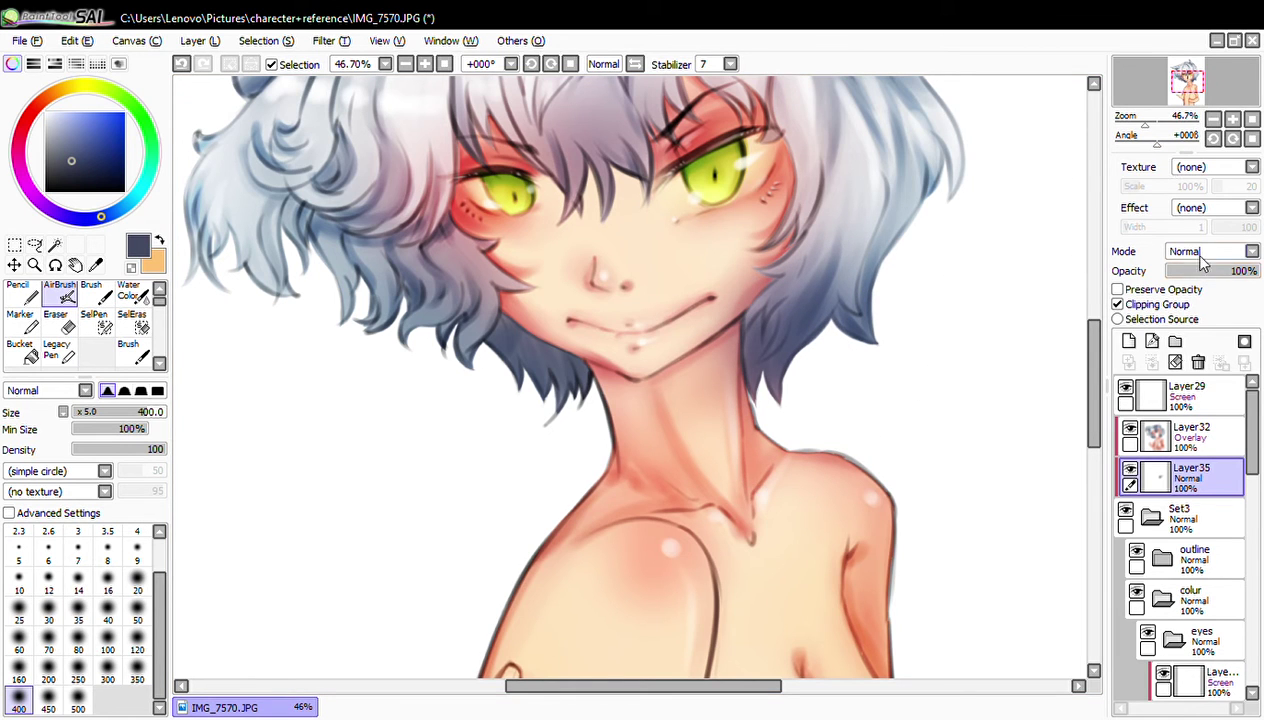
scroll(1210, 251, "down", 3)
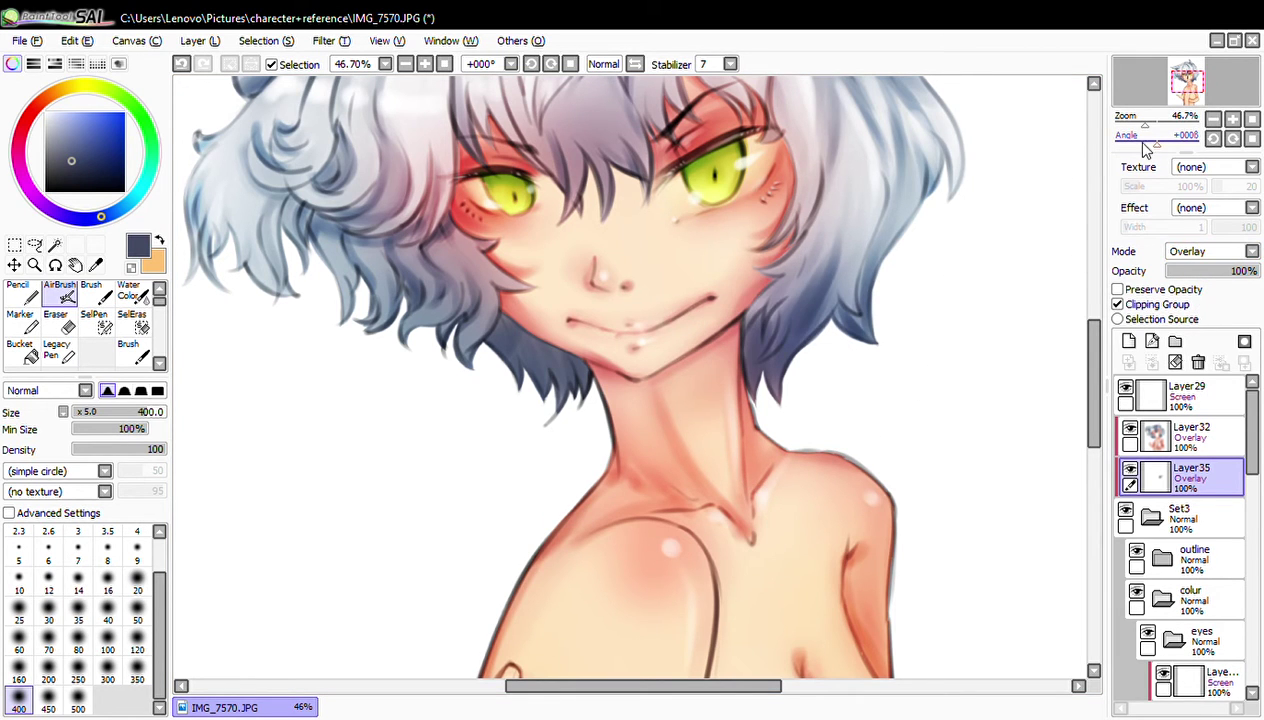
left_click_drag(1160, 122, 1138, 122)
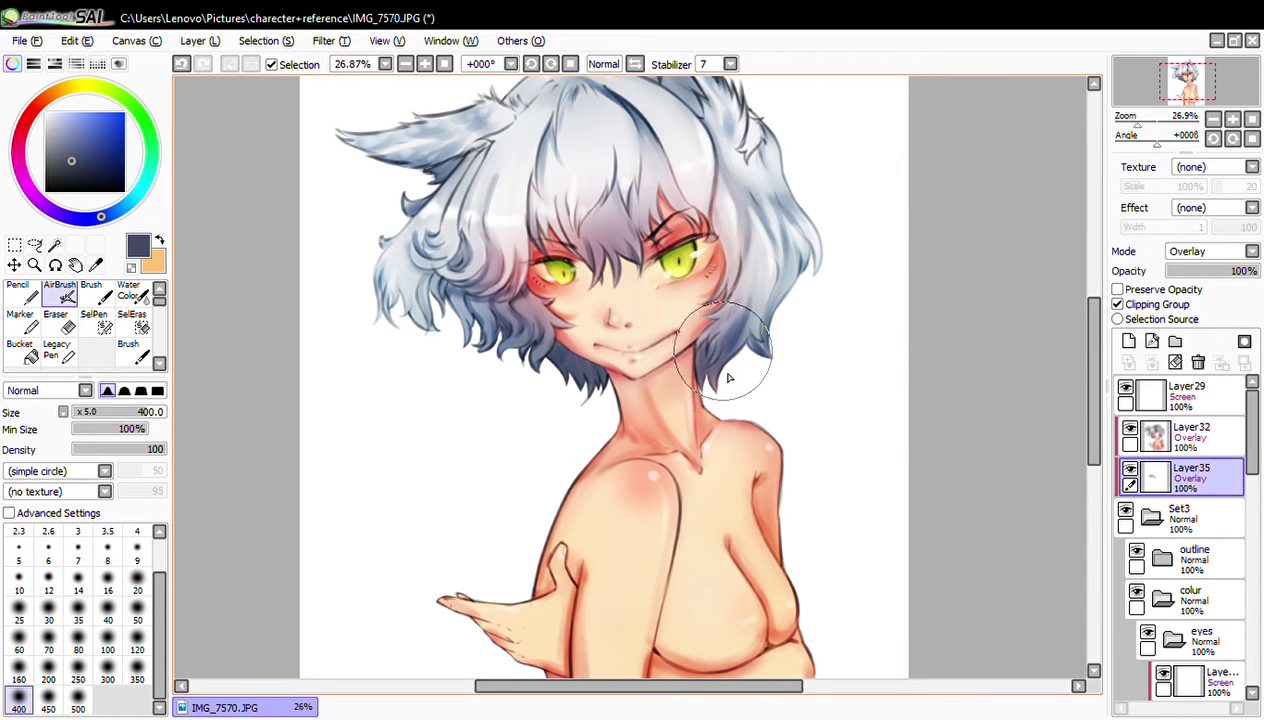
- Airbrush blue shading over the right and left hair, then undo it
left_click_drag(775, 197, 720, 195)
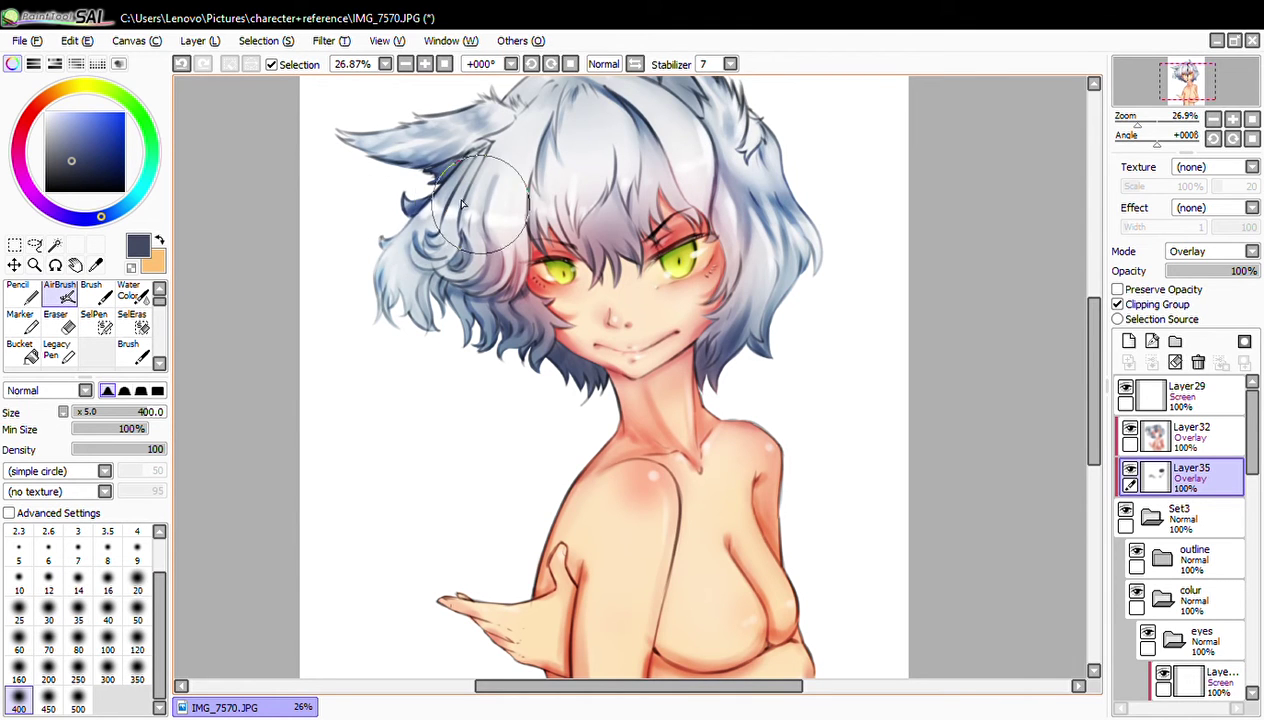
left_click_drag(476, 244, 556, 119)
mouse_move(700, 125)
left_mouse_down()
mouse_move(672, 237)
mouse_move(677, 141)
mouse_move(601, 135)
left_mouse_up()
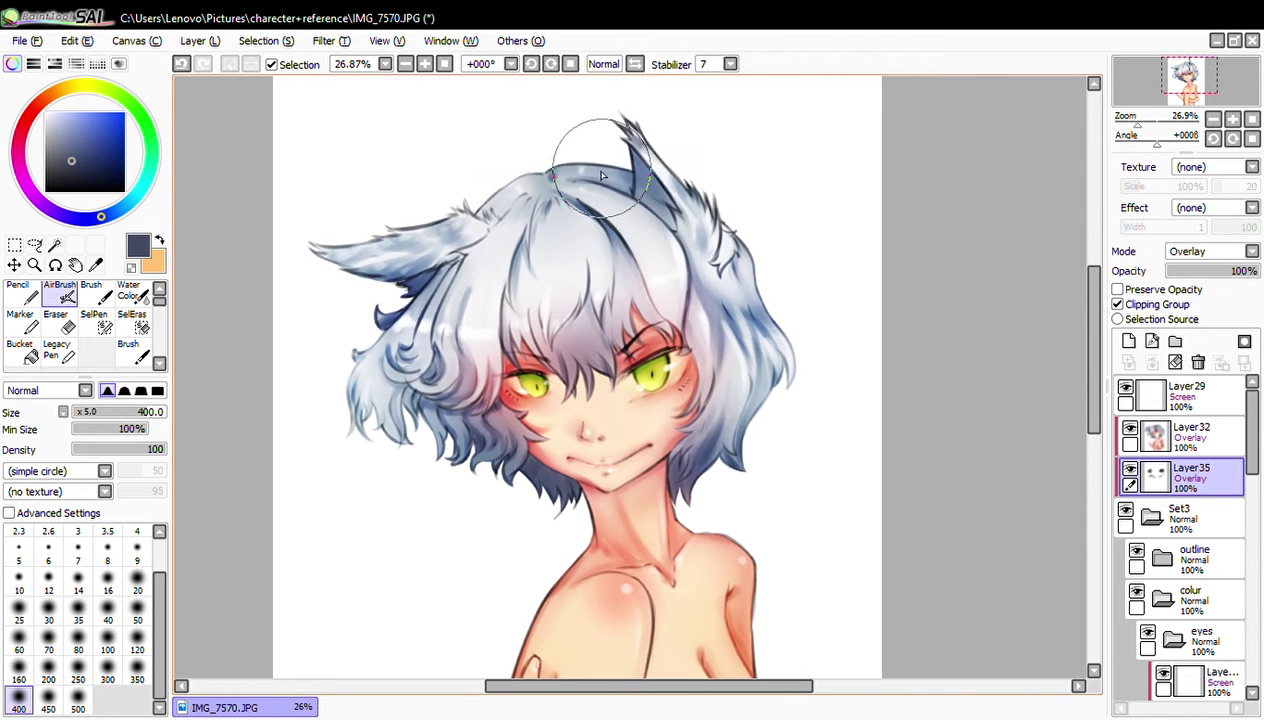
left_click_drag(1137, 125, 1133, 150)
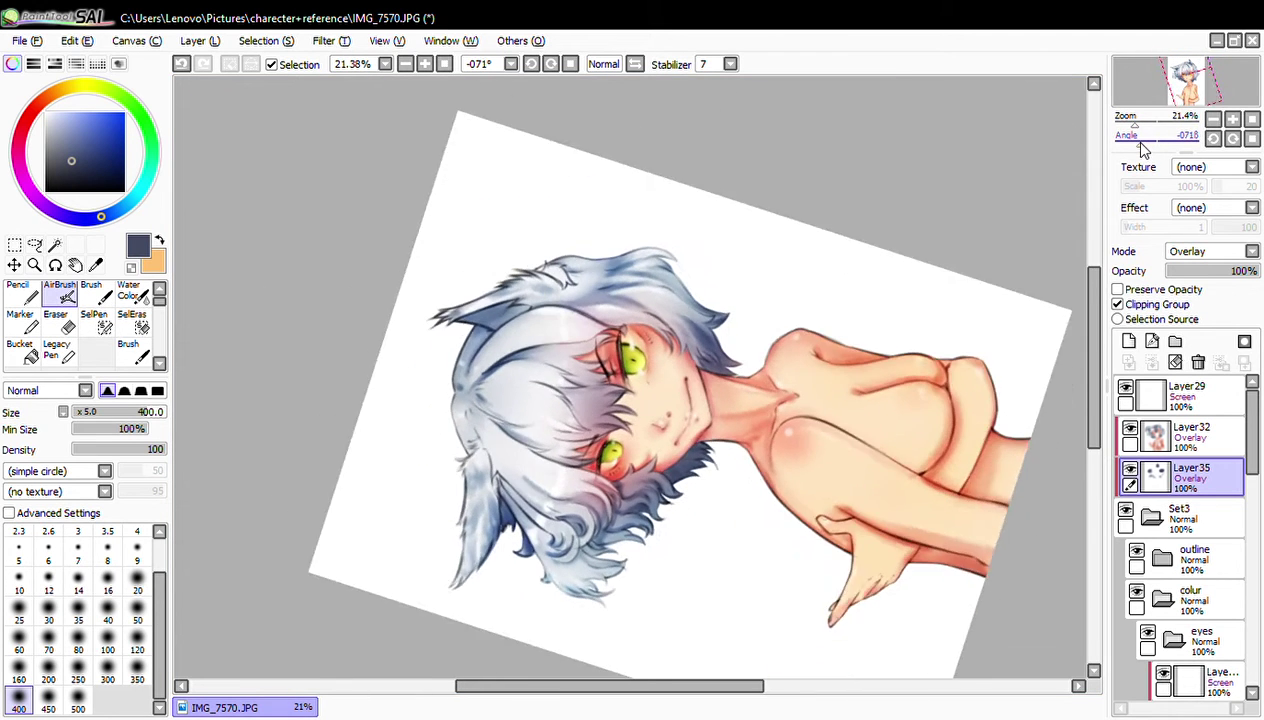
key("ctrl+z")
key("ctrl+z")
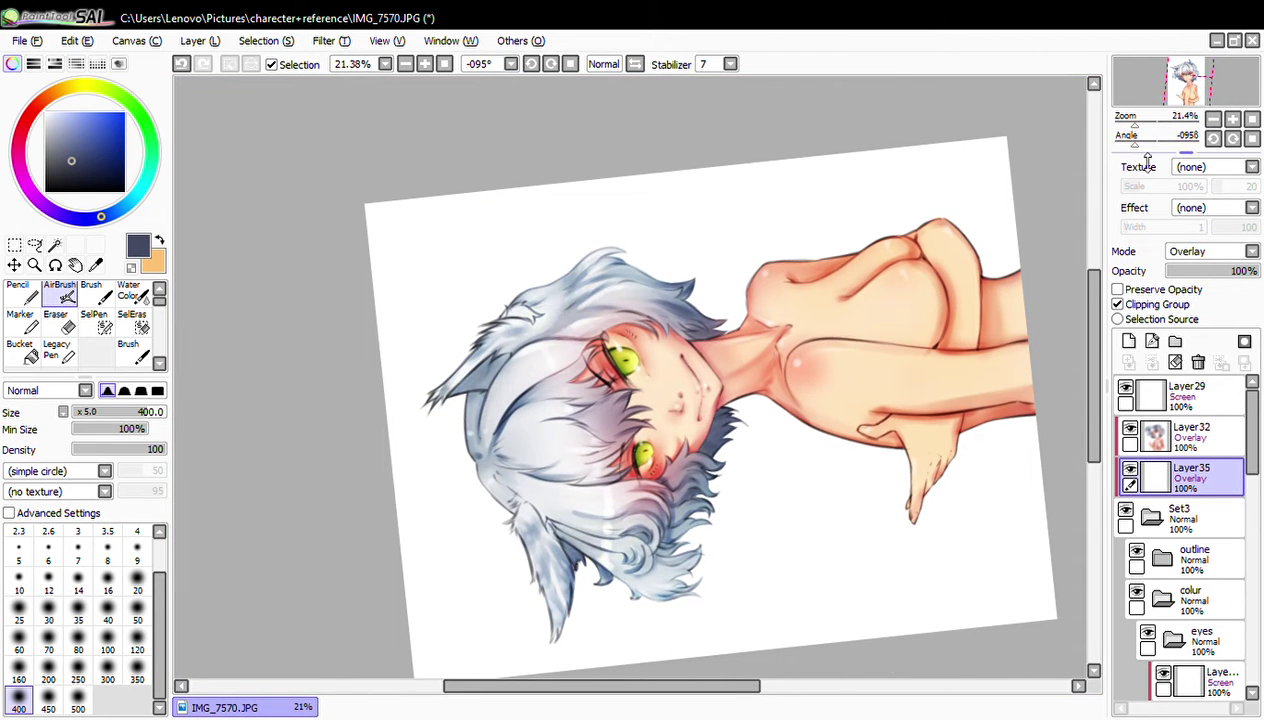
left_click(1233, 139)
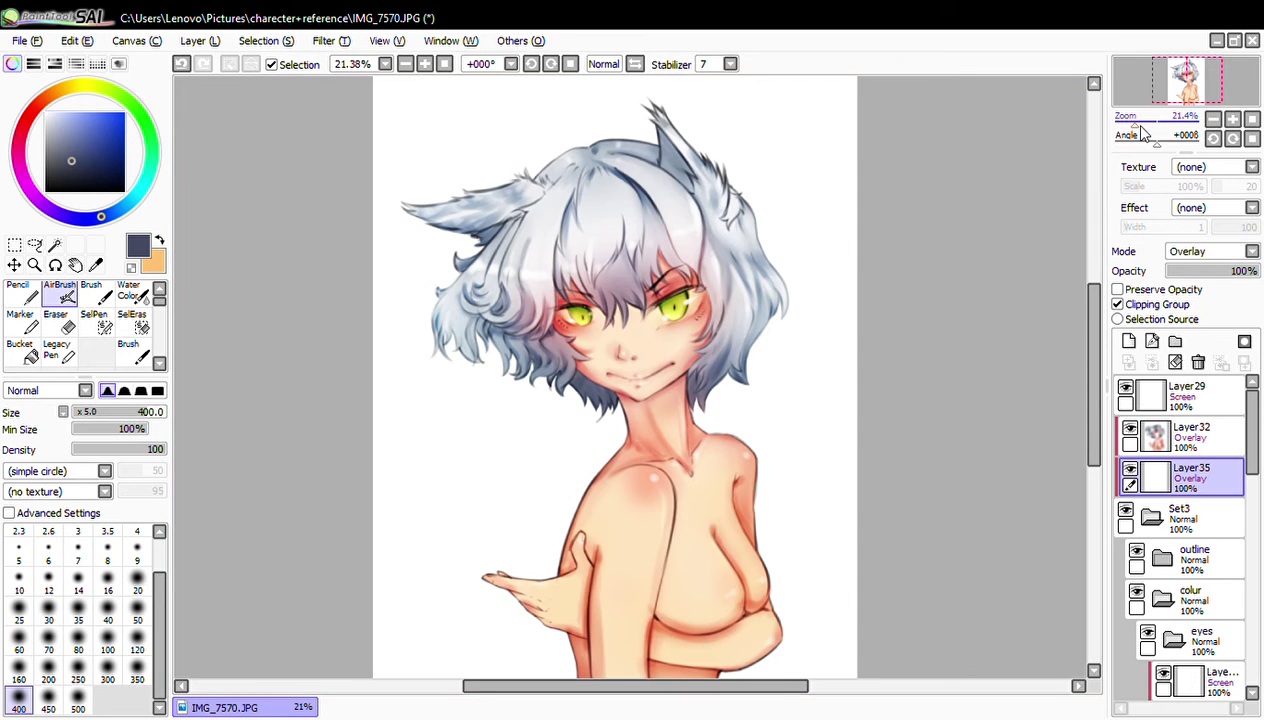
- Retry the left-hair shading, undo it, and delete Layer35
scroll(910, 184, "up", 2)
left_click_drag(560, 390, 730, 330)
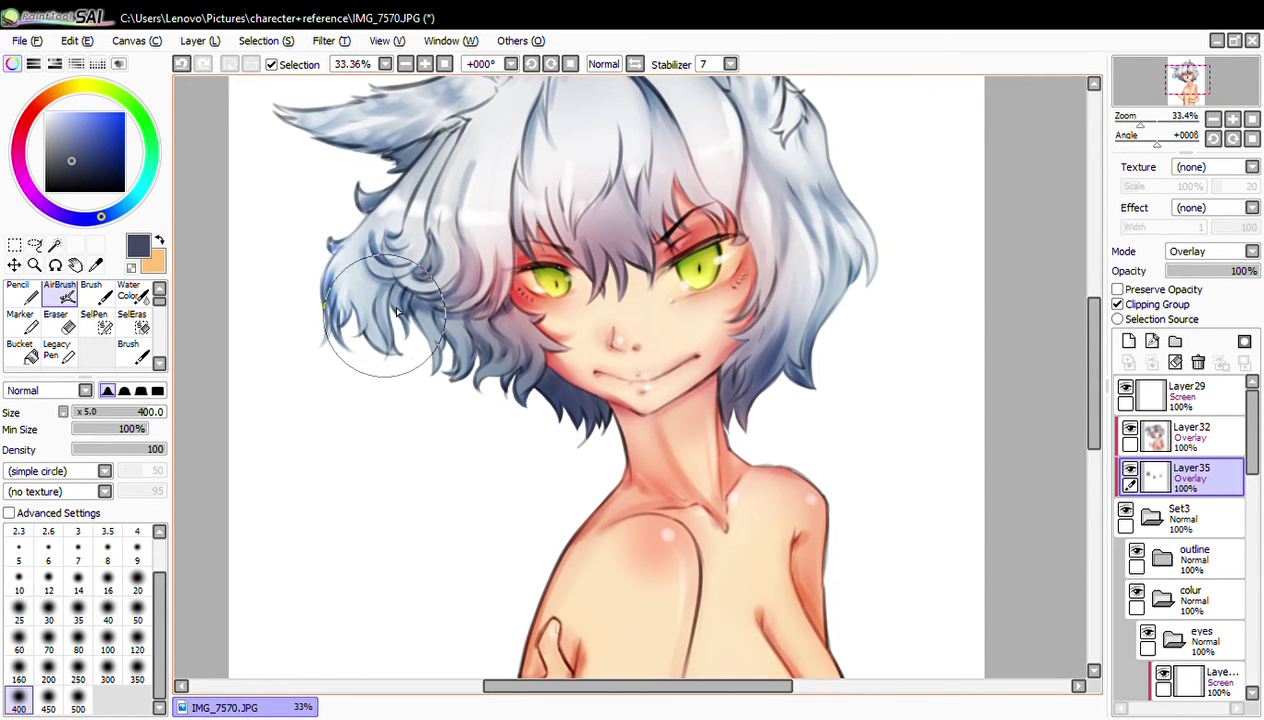
mouse_move(626, 233)
left_mouse_down()
mouse_move(638, 255)
mouse_move(562, 325)
left_mouse_up()
key("ctrl+z")
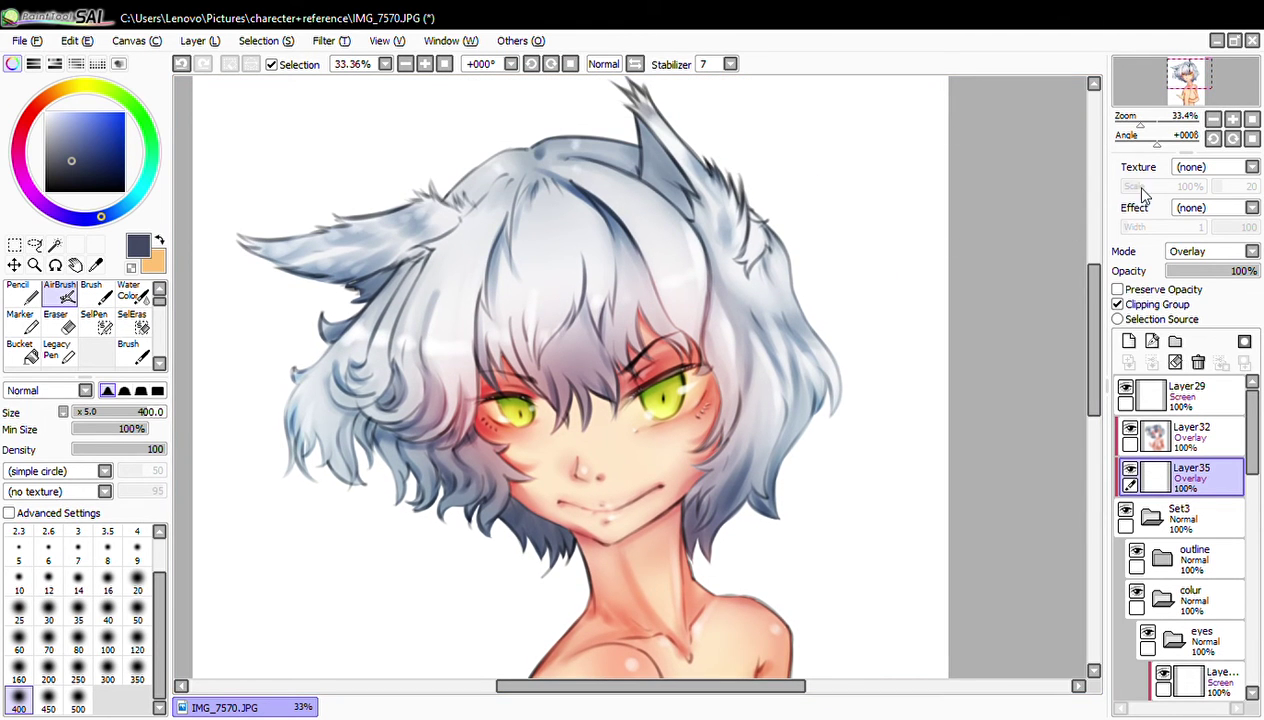
left_click(1199, 362)
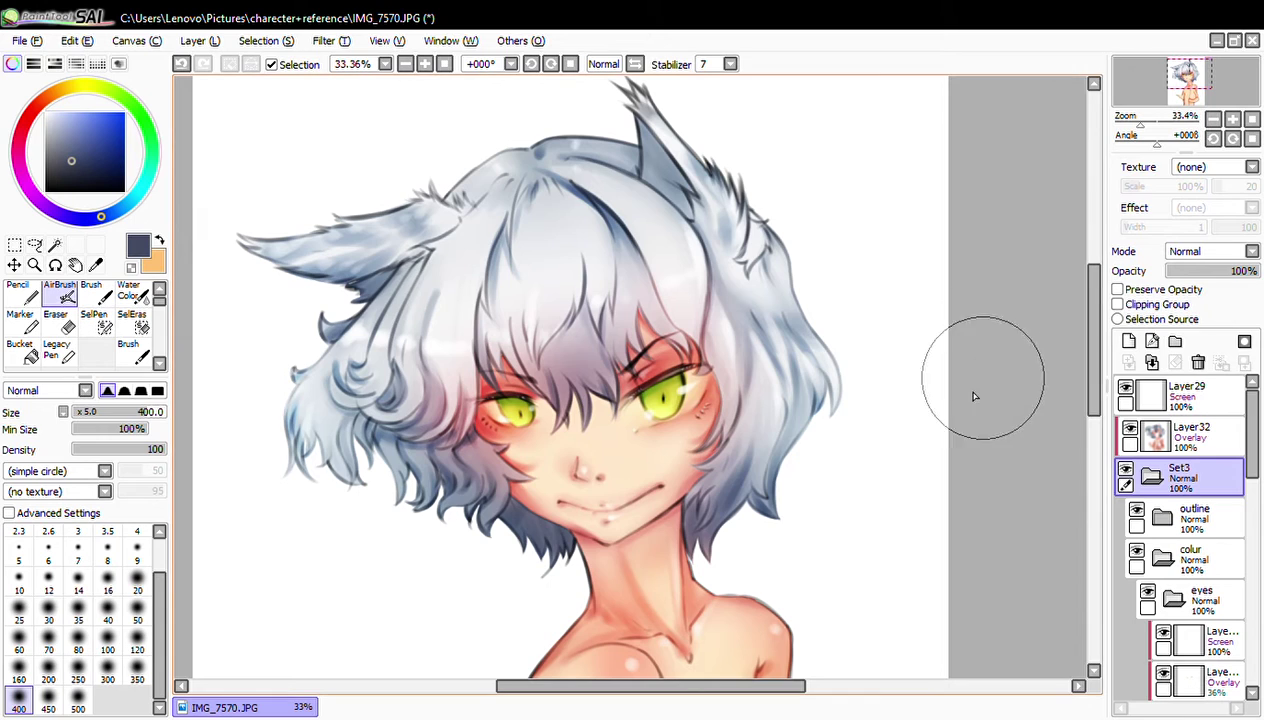
- Collapse the Set3 folder, select Layer1, and zoom the view so the face fills it
left_click_drag(1150, 122, 1140, 123)
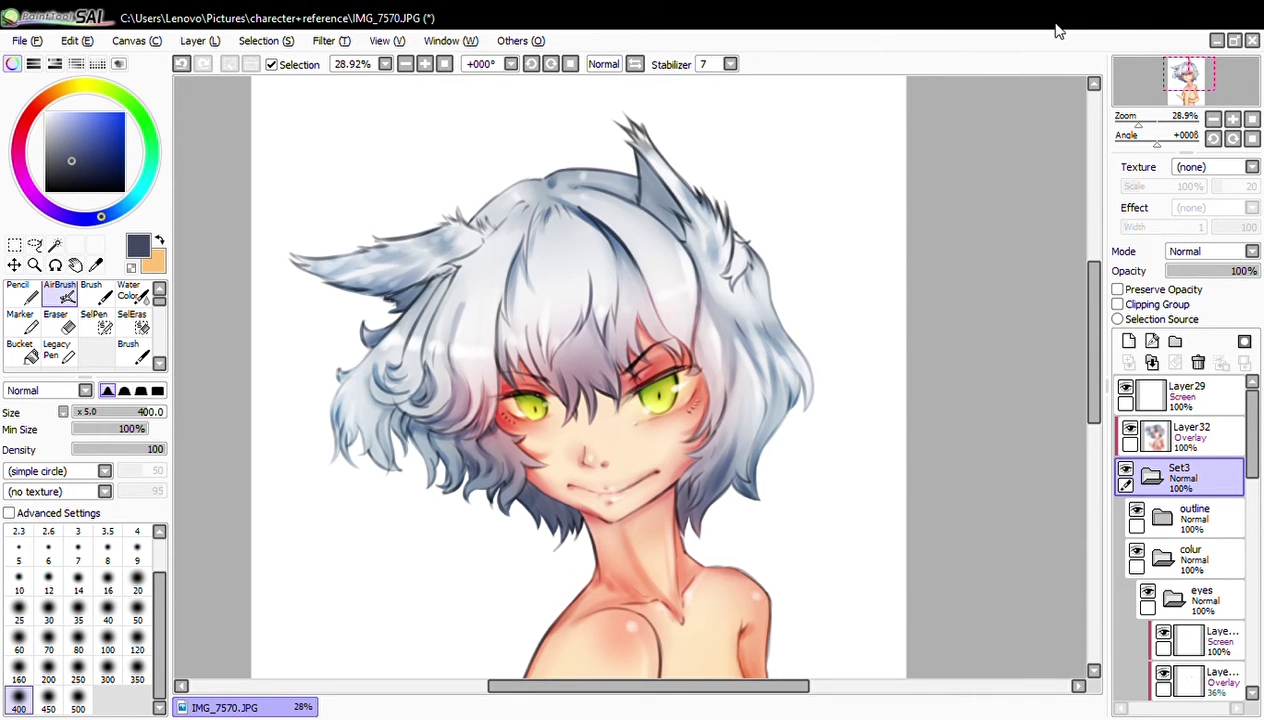
mouse_move(623, 633)
left_mouse_down()
mouse_move(736, 505)
mouse_move(671, 418)
mouse_move(676, 296)
left_mouse_up()
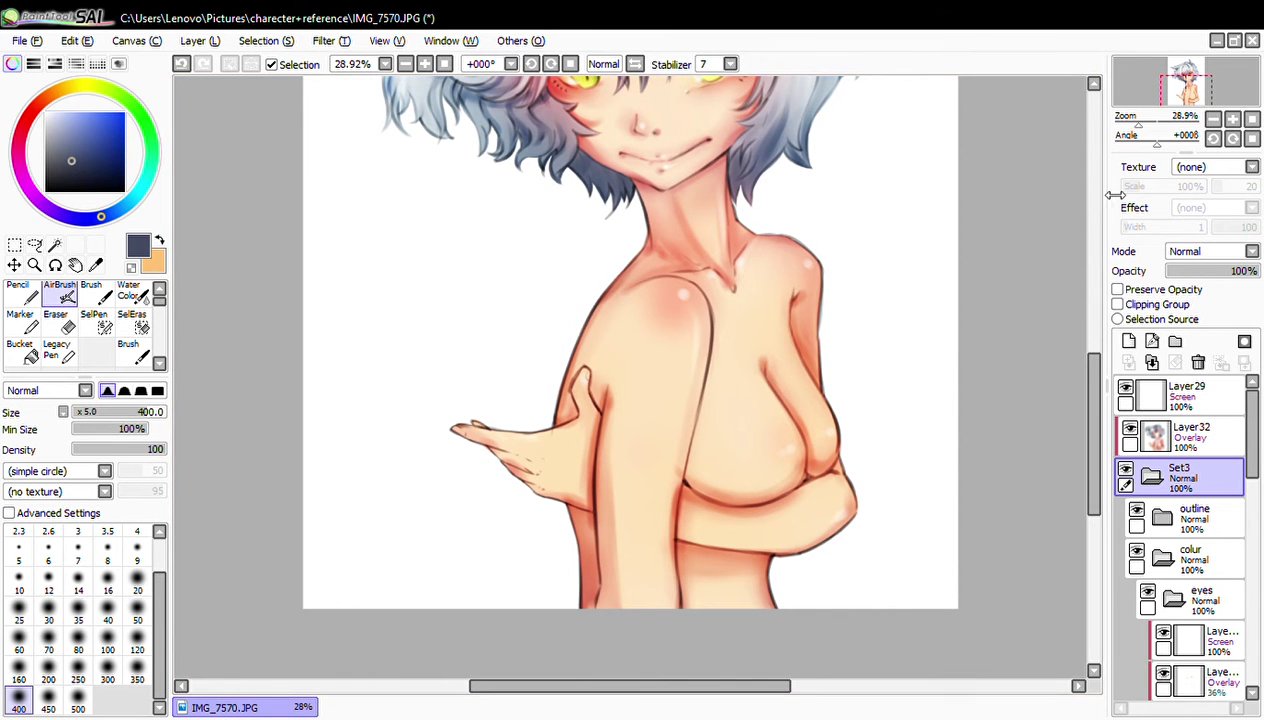
mouse_move(1138, 124)
left_mouse_down()
mouse_move(1145, 146)
mouse_move(1127, 143)
left_mouse_up()
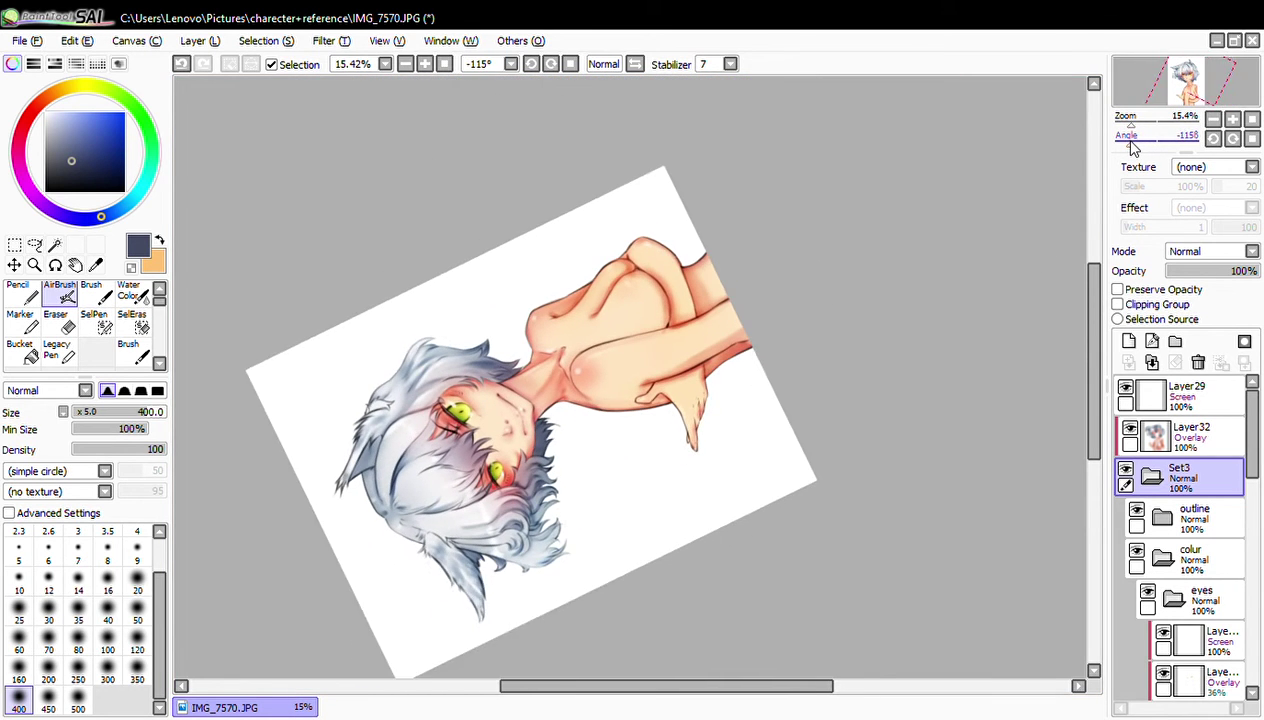
left_click(1252, 139)
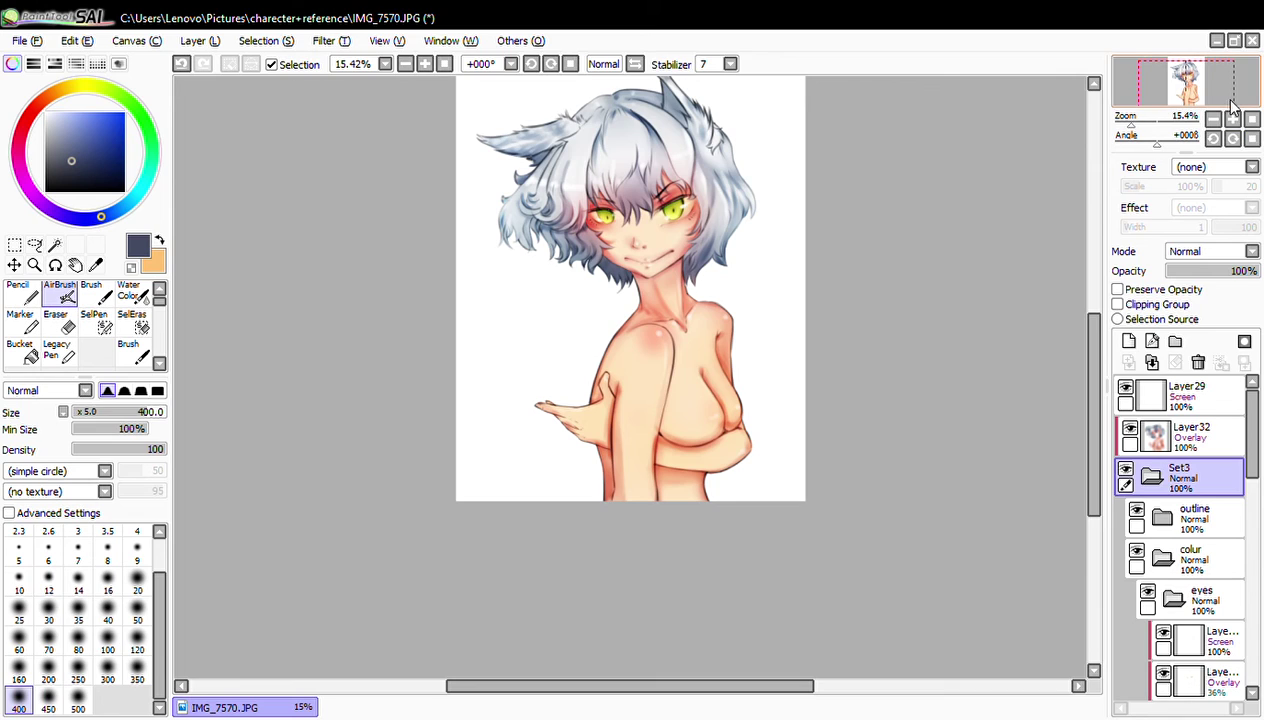
left_click(1151, 477)
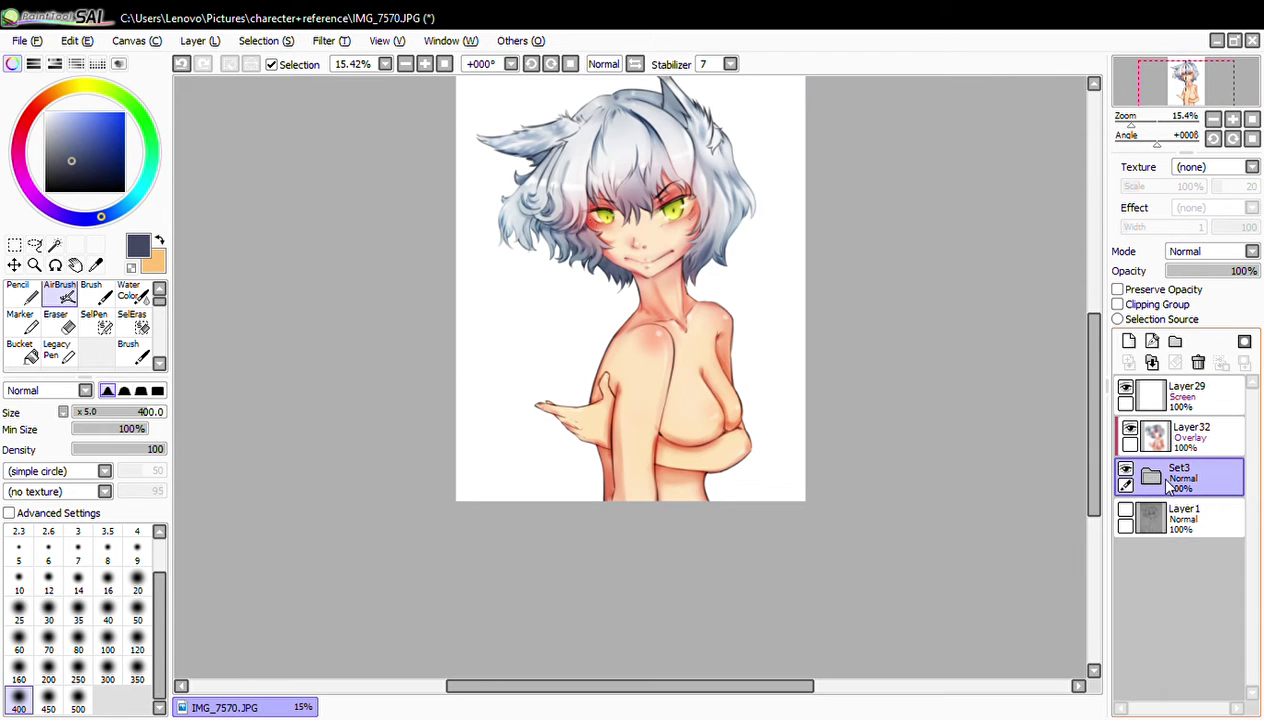
left_click(1185, 518)
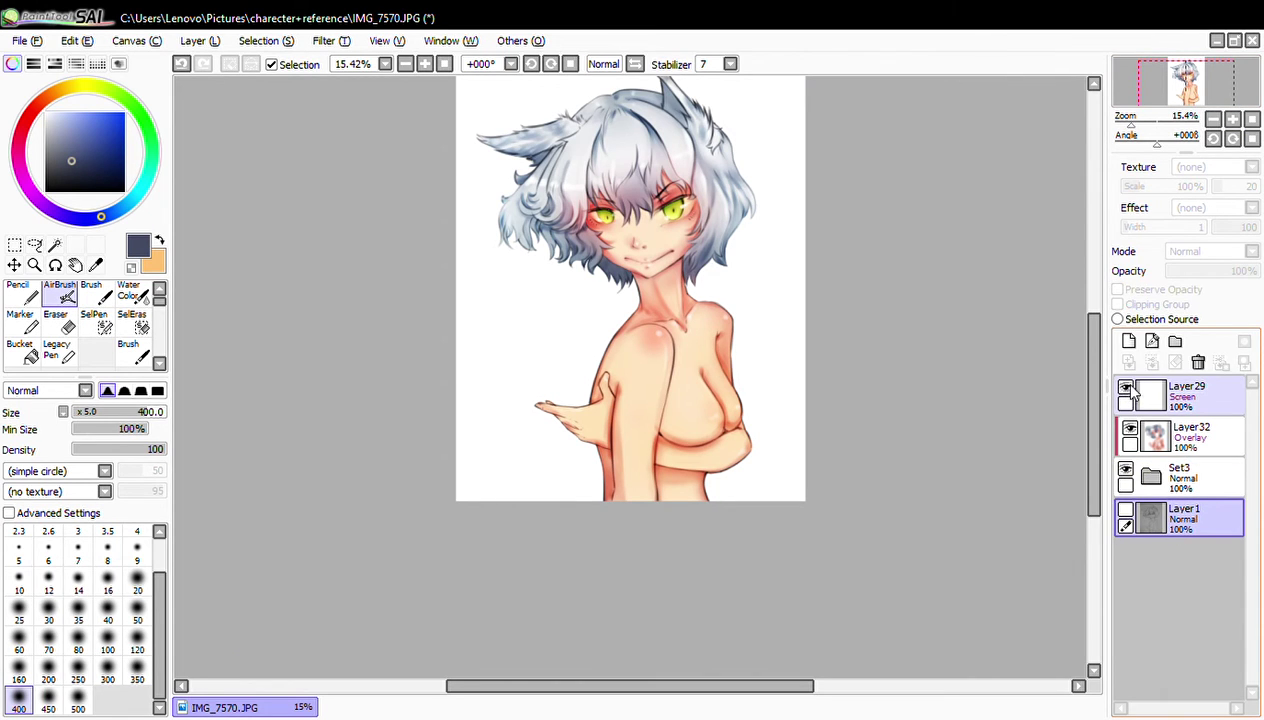
left_click_drag(858, 325, 872, 361)
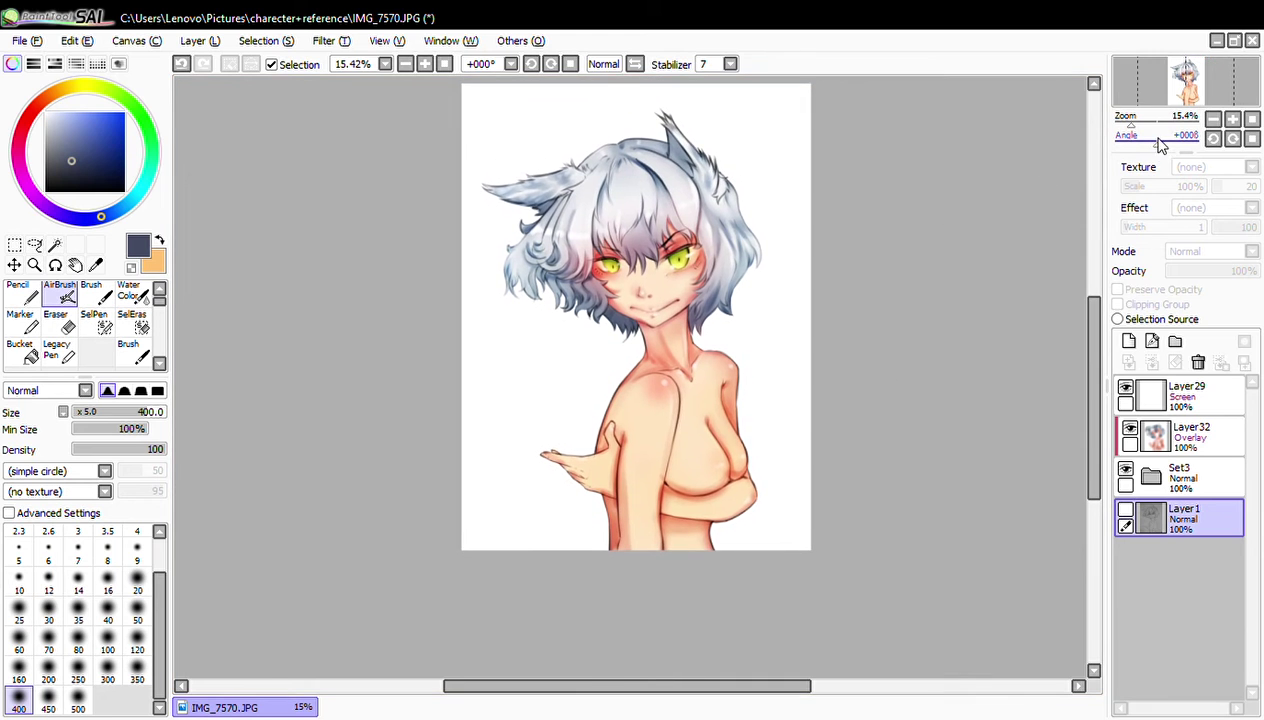
scroll(1160, 145, "up", 4)
left_click_drag(900, 220, 880, 604)
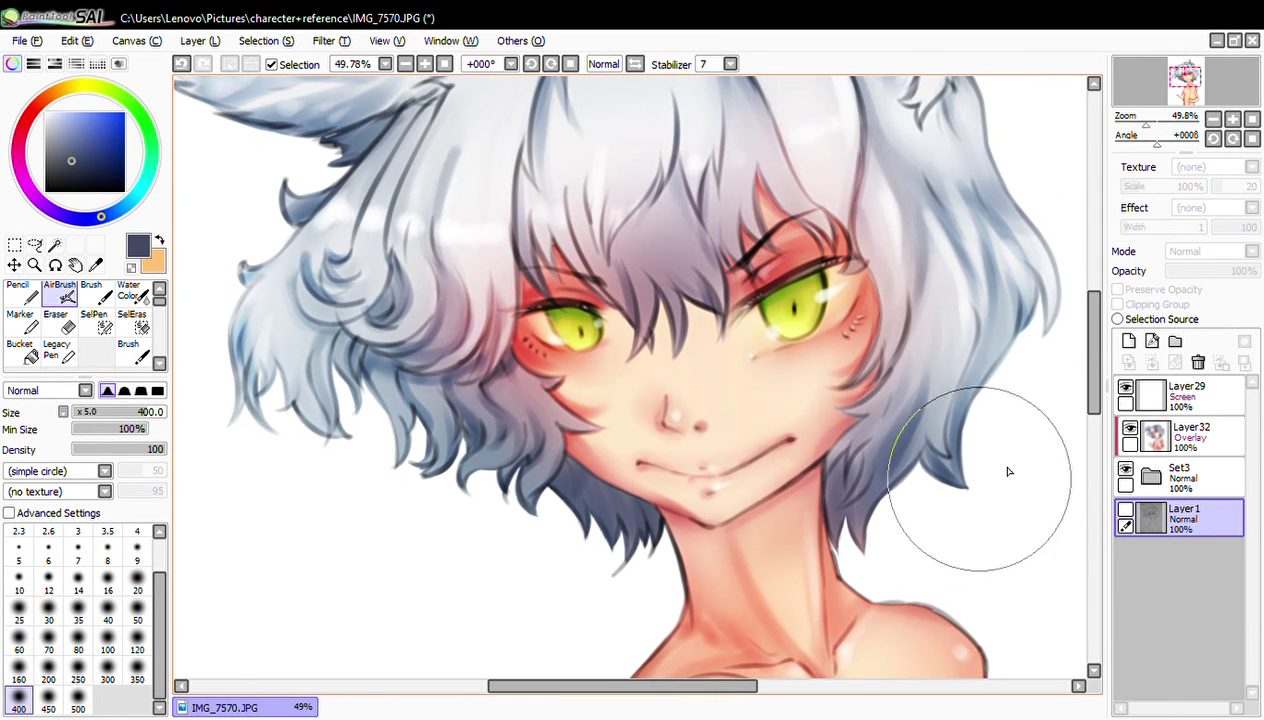
- Airbrush white over the left hair on Overlay Layer32
left_click(1190, 437)
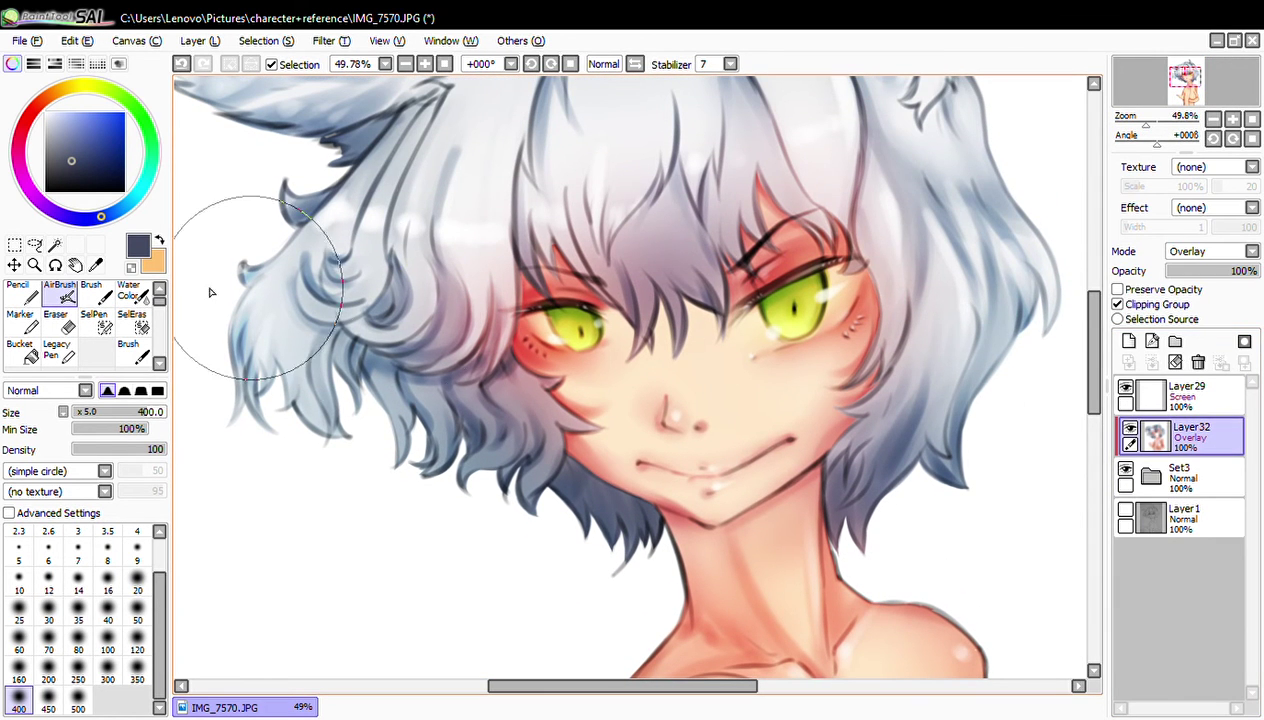
left_click(184, 164, "alt")
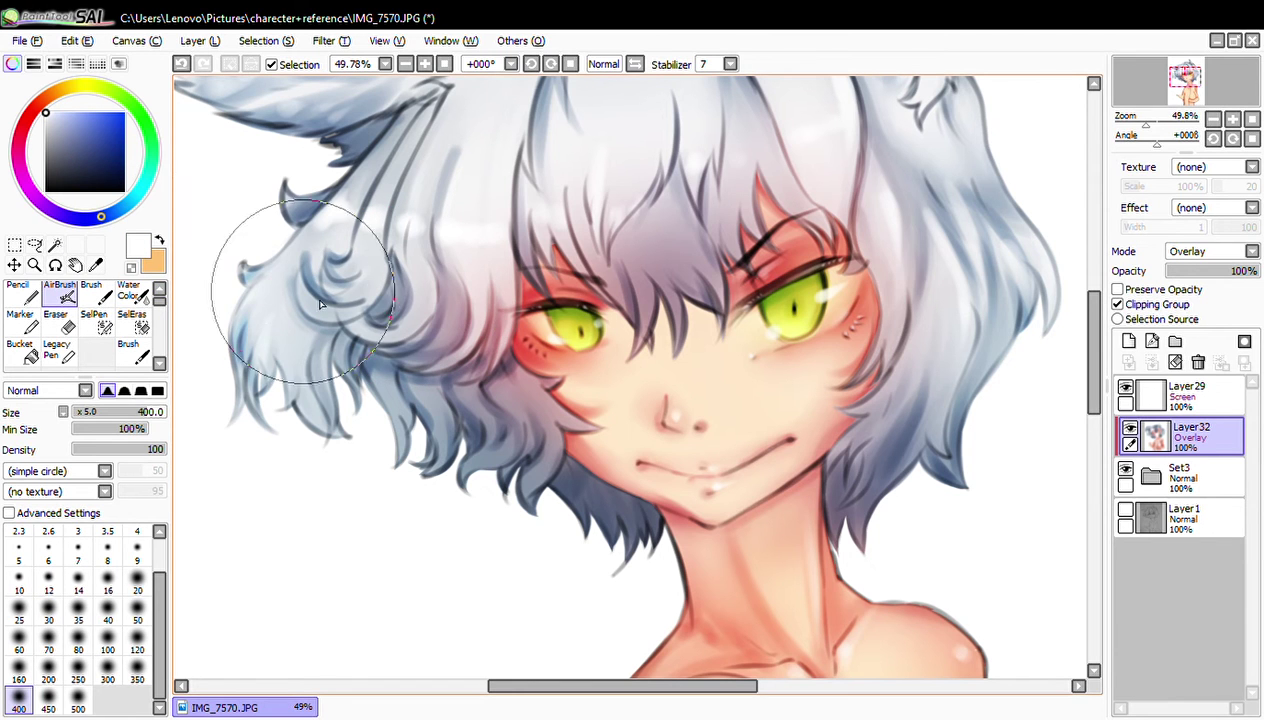
left_click_drag(320, 305, 890, 260)
mouse_move(1154, 133)
left_mouse_down()
mouse_move(1143, 122)
mouse_move(1128, 141)
left_mouse_up()
left_click(1253, 120)
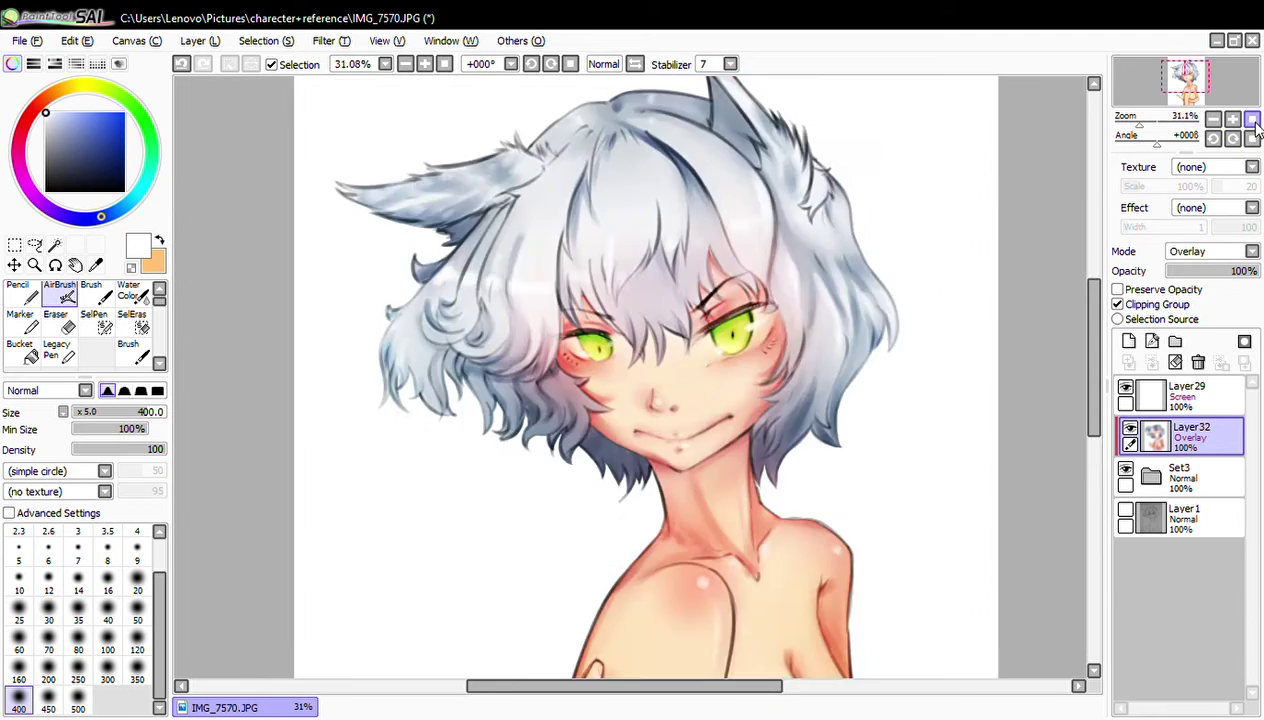
left_click(1232, 119)
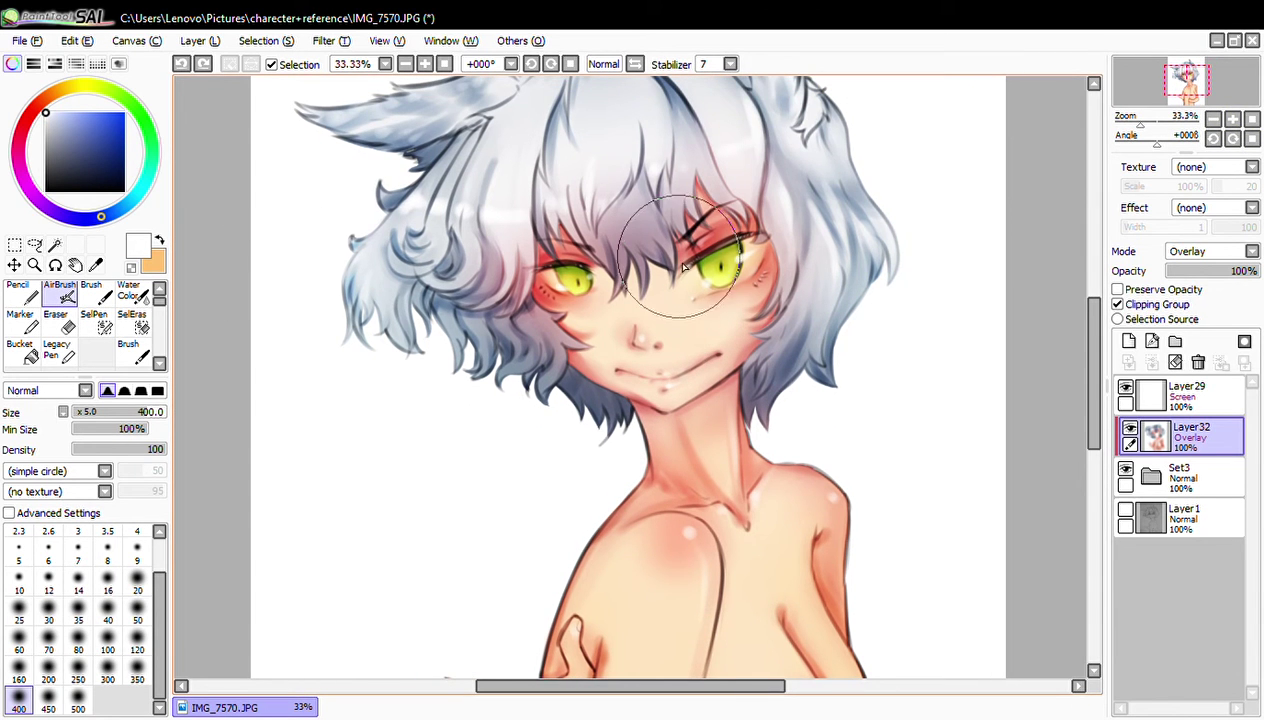
- With the airbrush at size 500, lighten the hair above the left eye and around the right eye
key("bracketright")
key("bracketright")
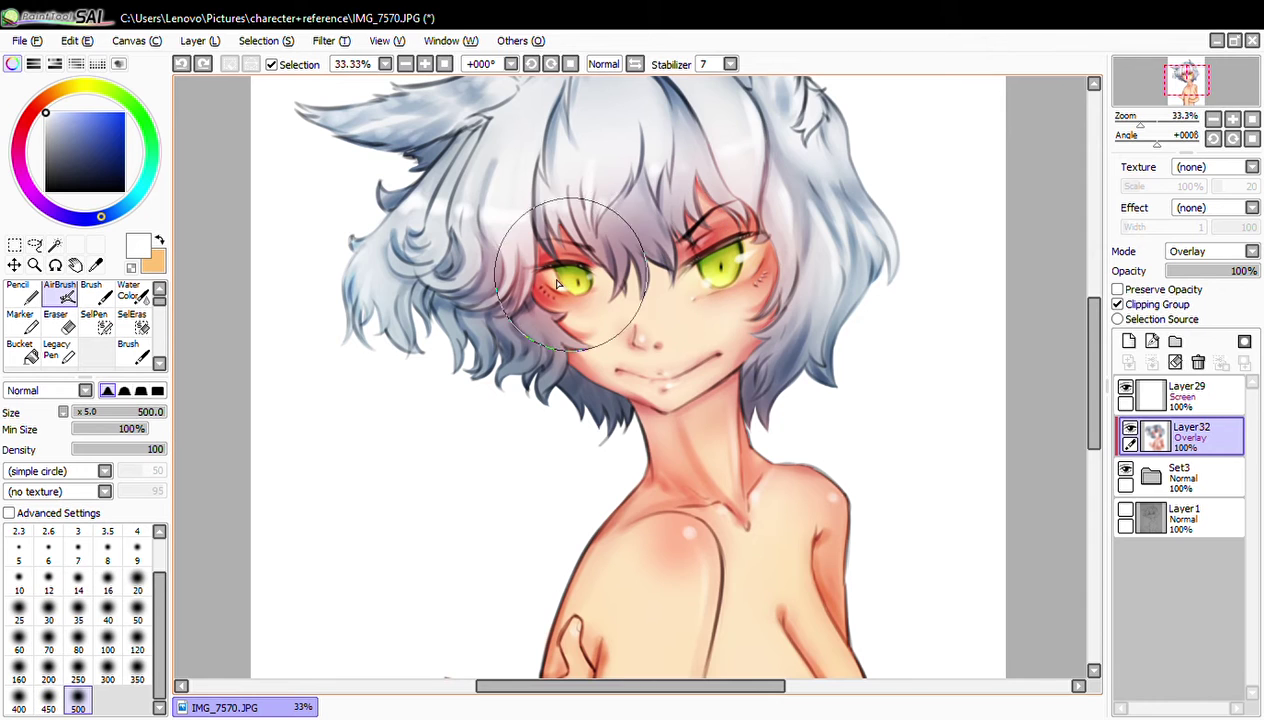
left_click_drag(510, 215, 640, 200)
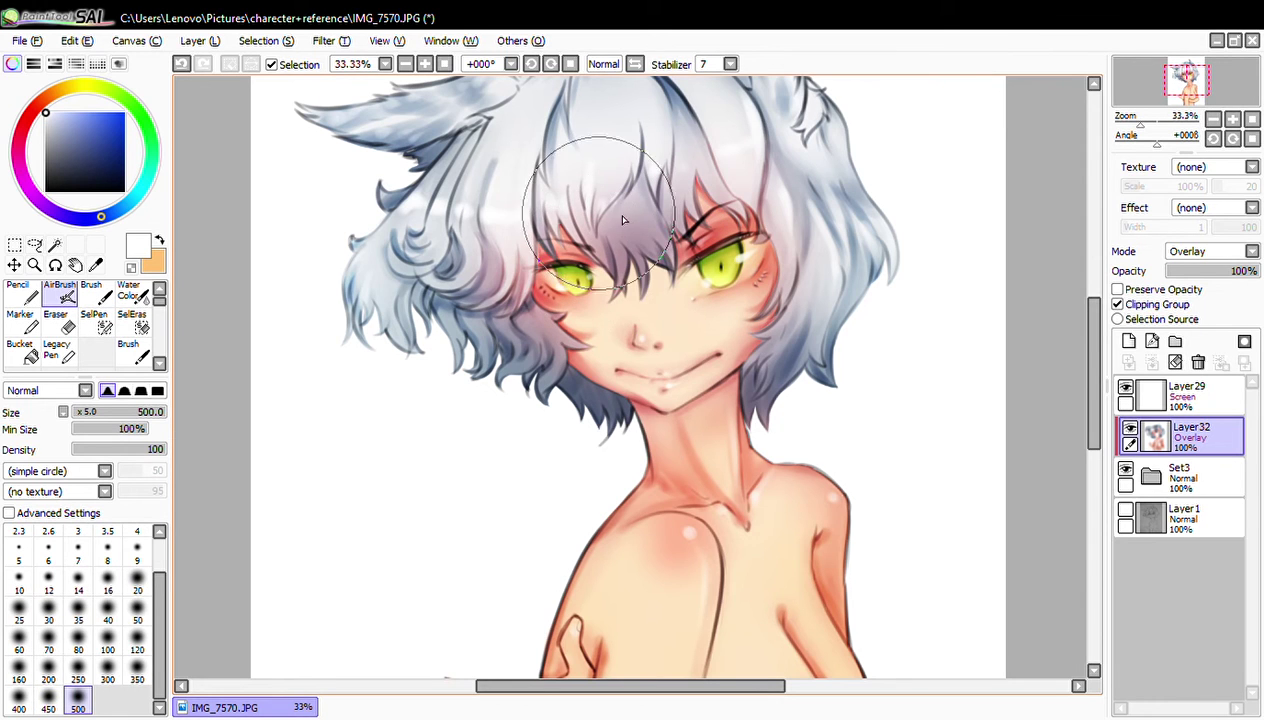
left_click(715, 232)
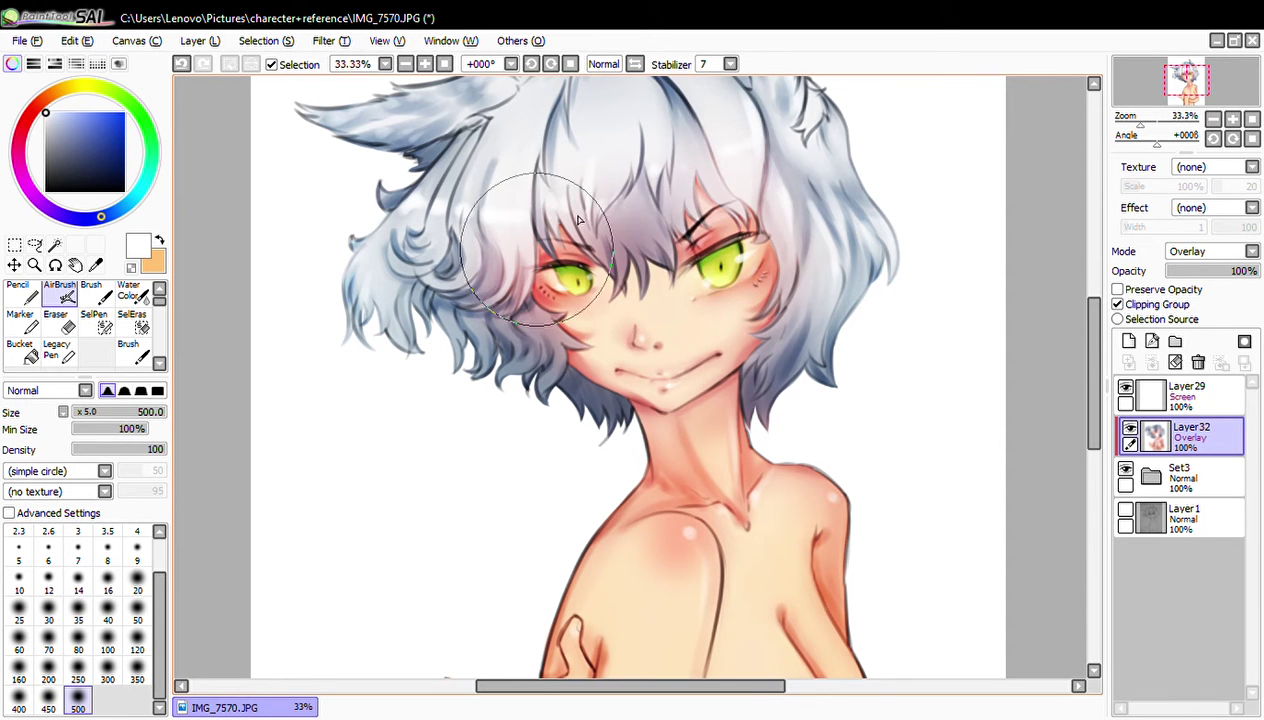
mouse_move(1140, 125)
left_mouse_down()
mouse_move(1140, 145)
mouse_move(1131, 135)
left_mouse_up()
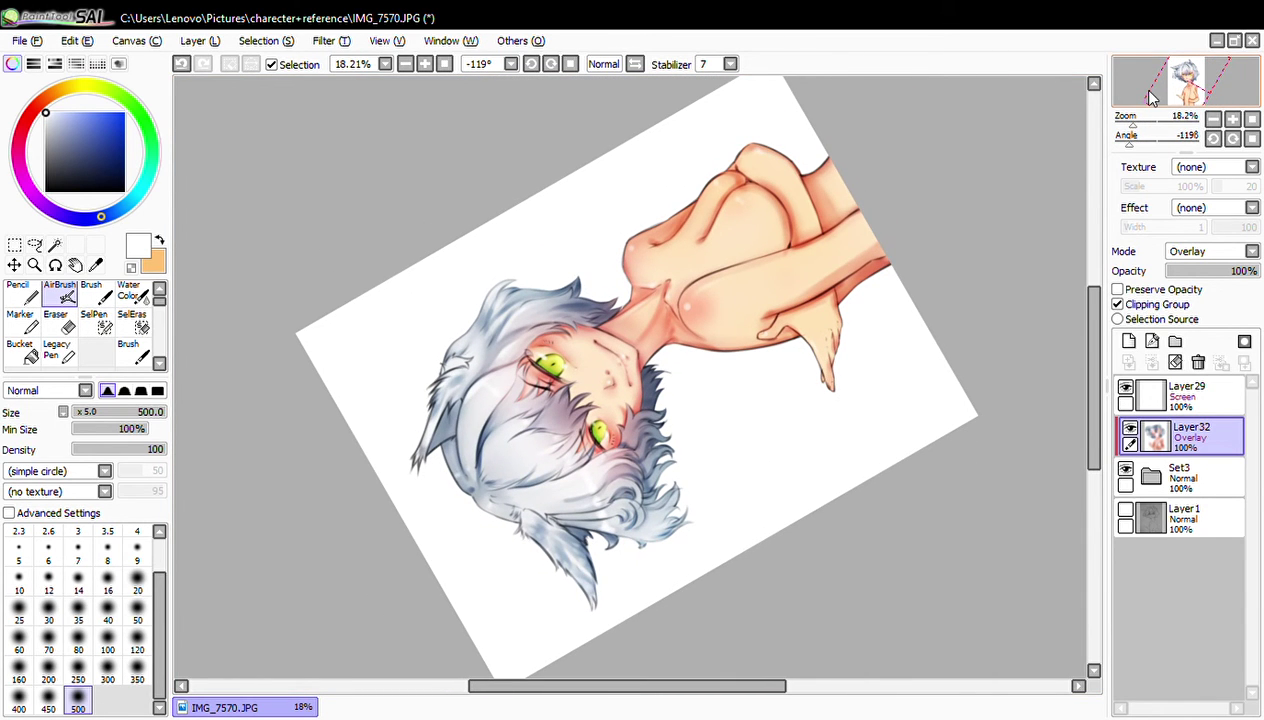
- Hide and re-show Layer32 to compare the hair with and without overlay shading
left_click(1252, 140)
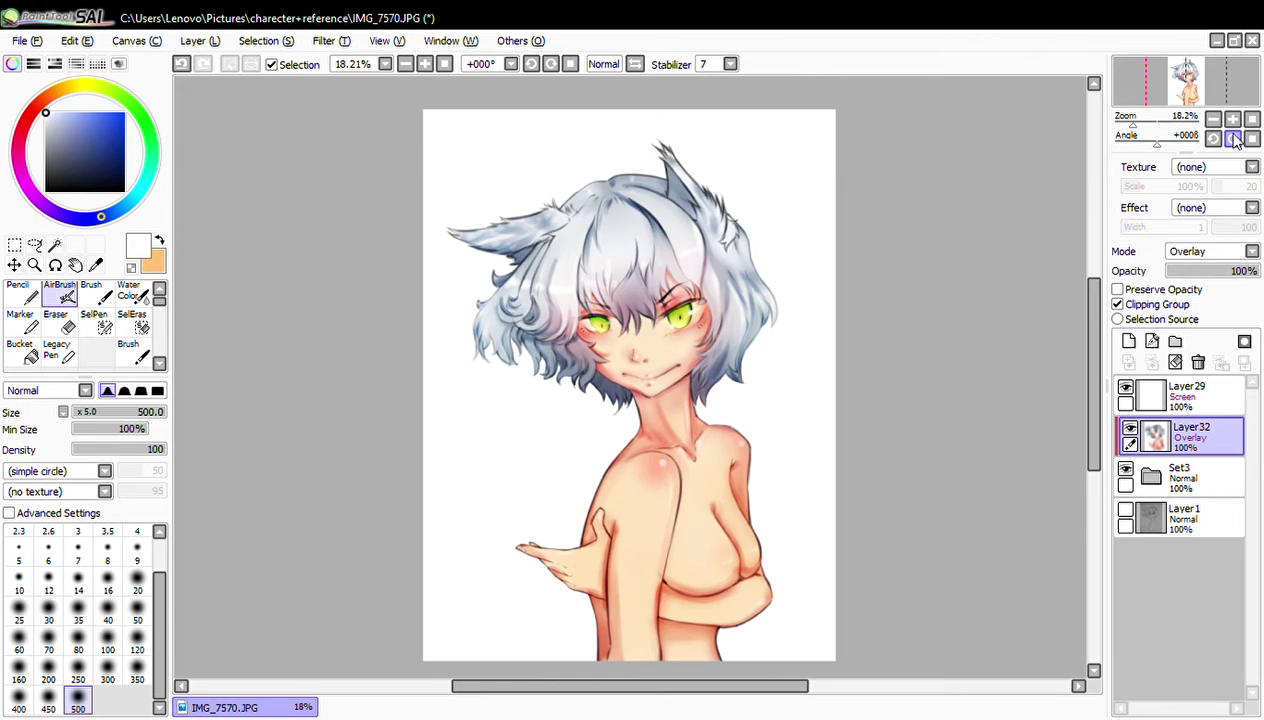
left_click(1130, 428)
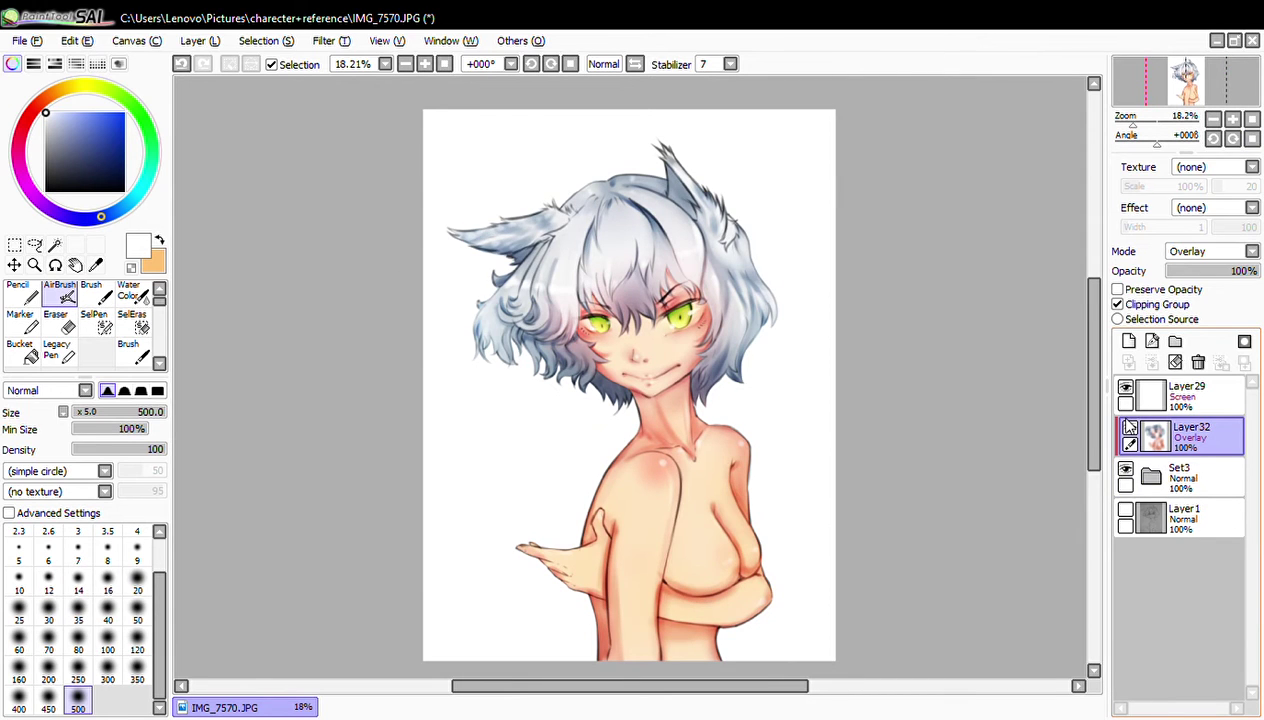
left_click(1130, 428)
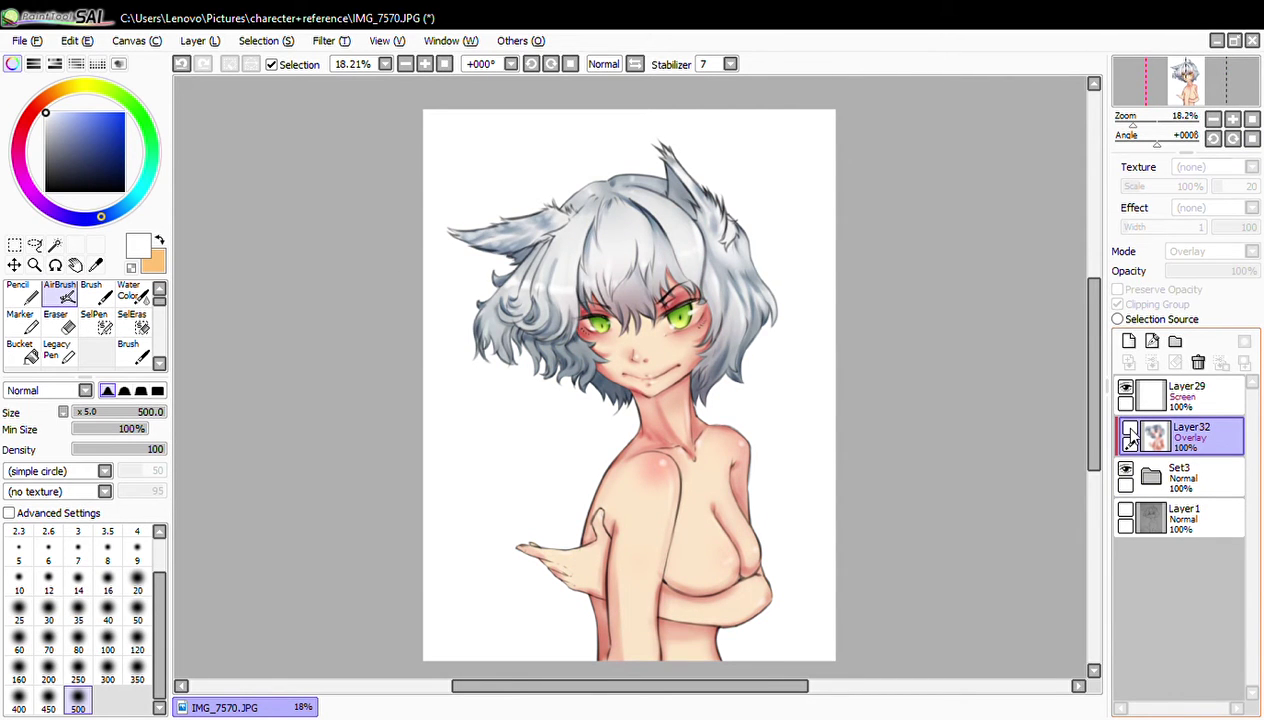
left_click(1130, 428)
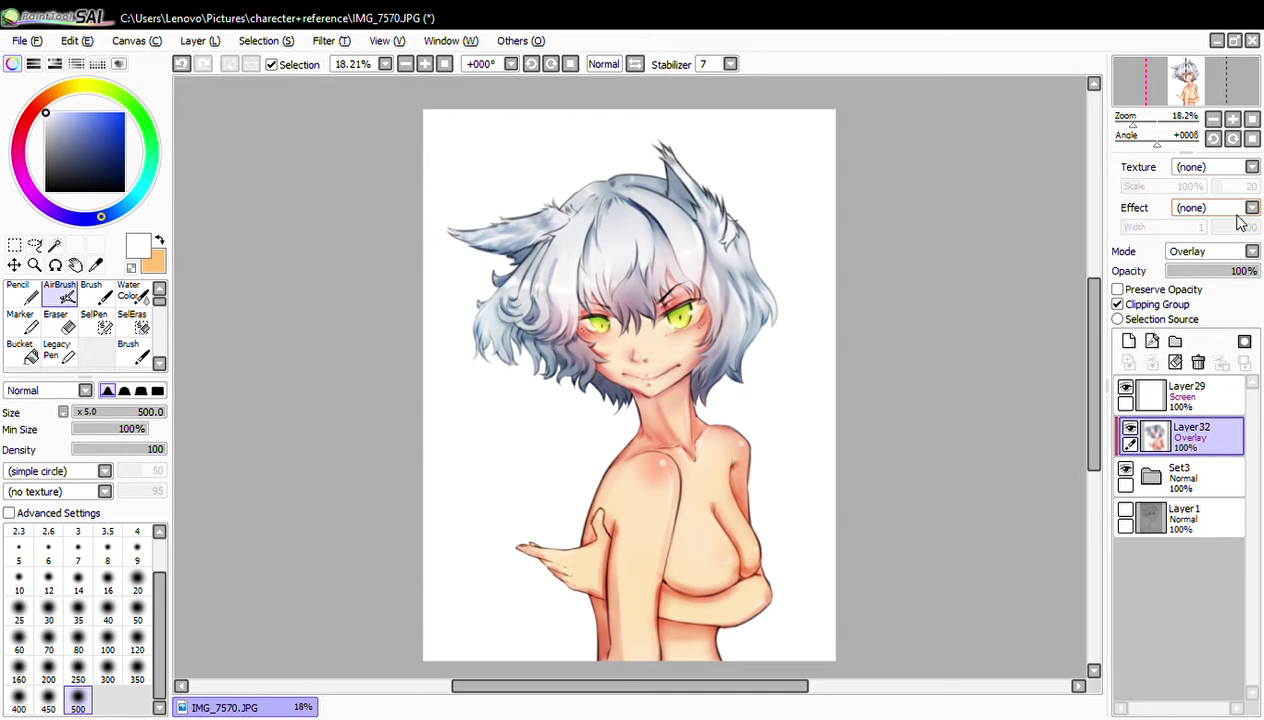
- Make Screen Layer29 active and refocus the drawing window
left_click(1185, 395)
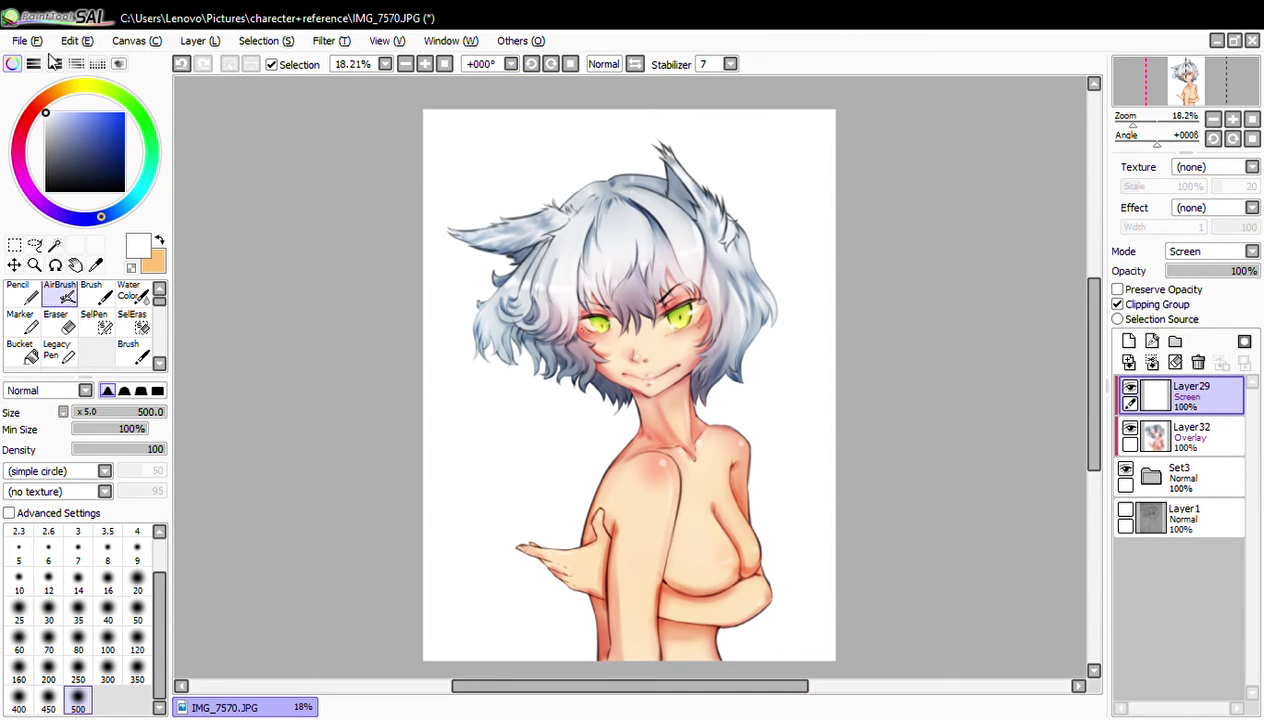
left_click(45, 20)
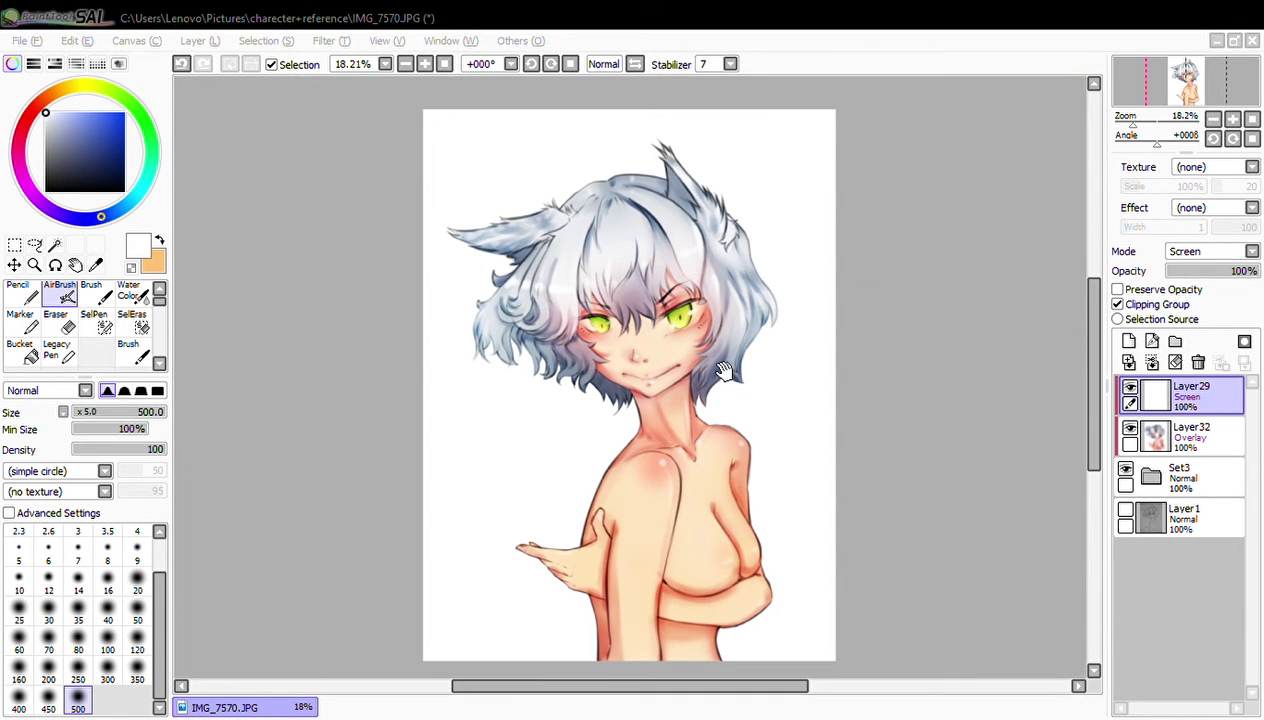
left_click(989, 631)
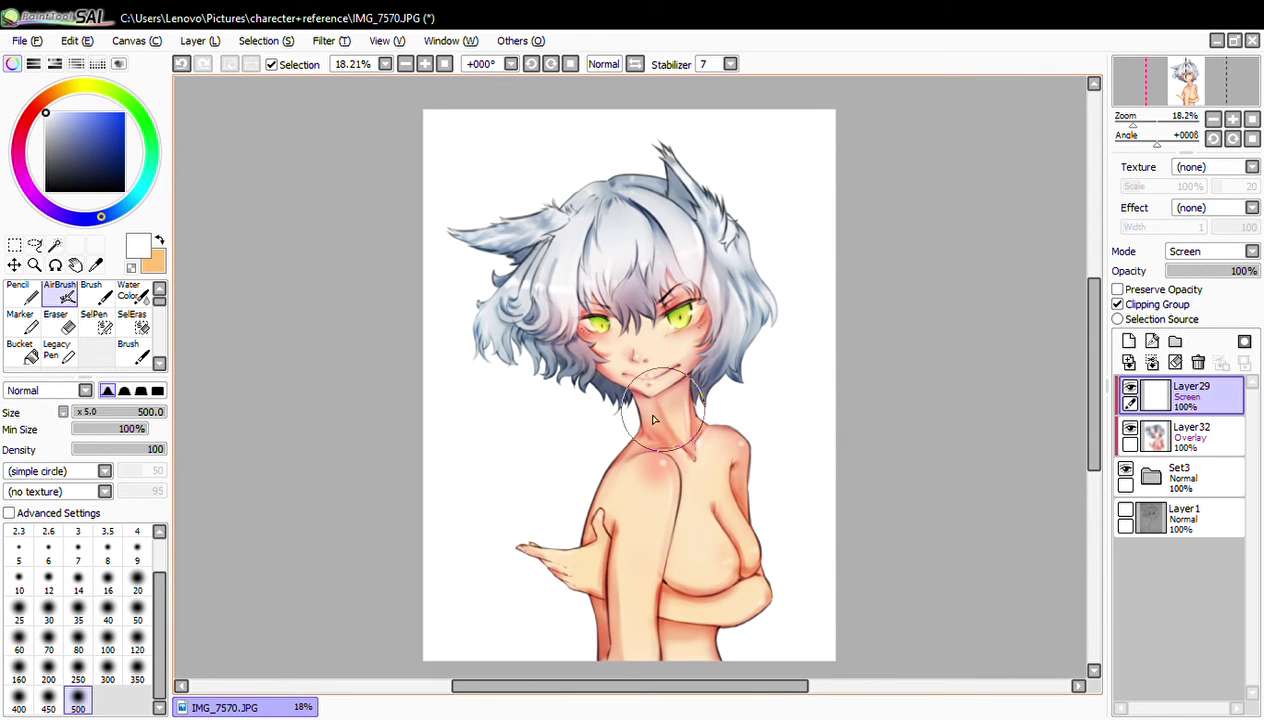
key("space")
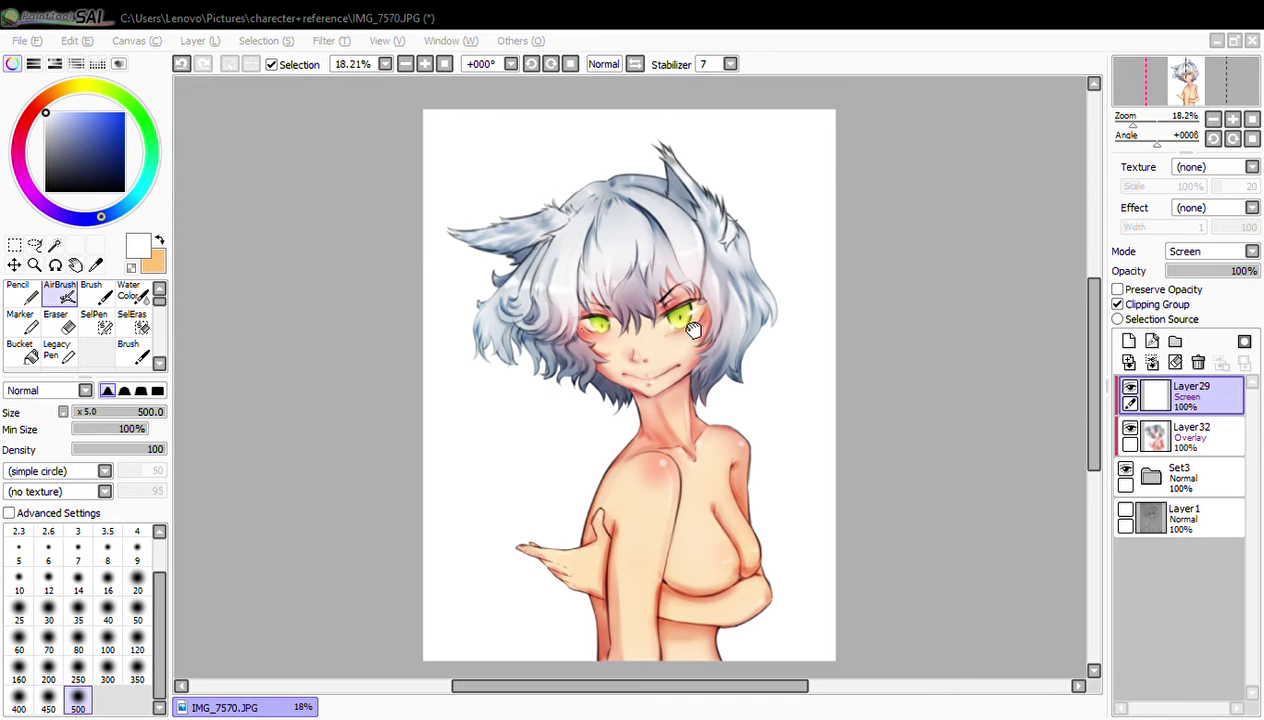
left_click(997, 588)
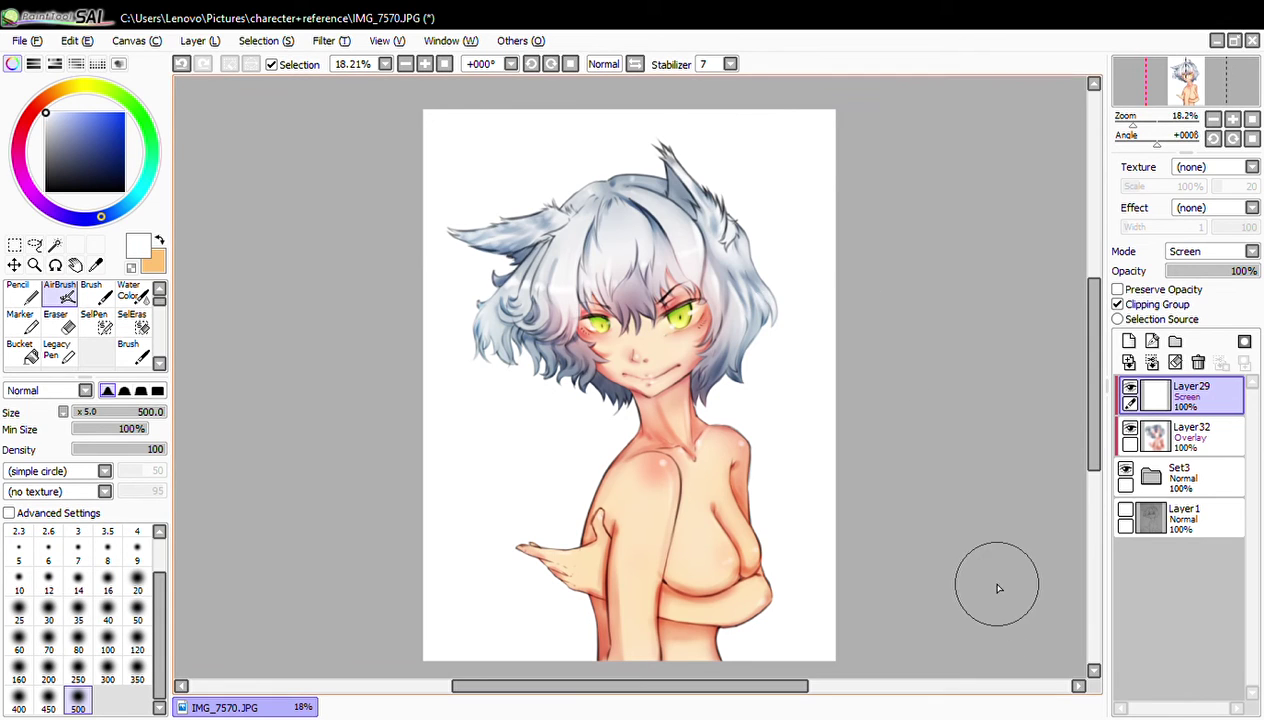
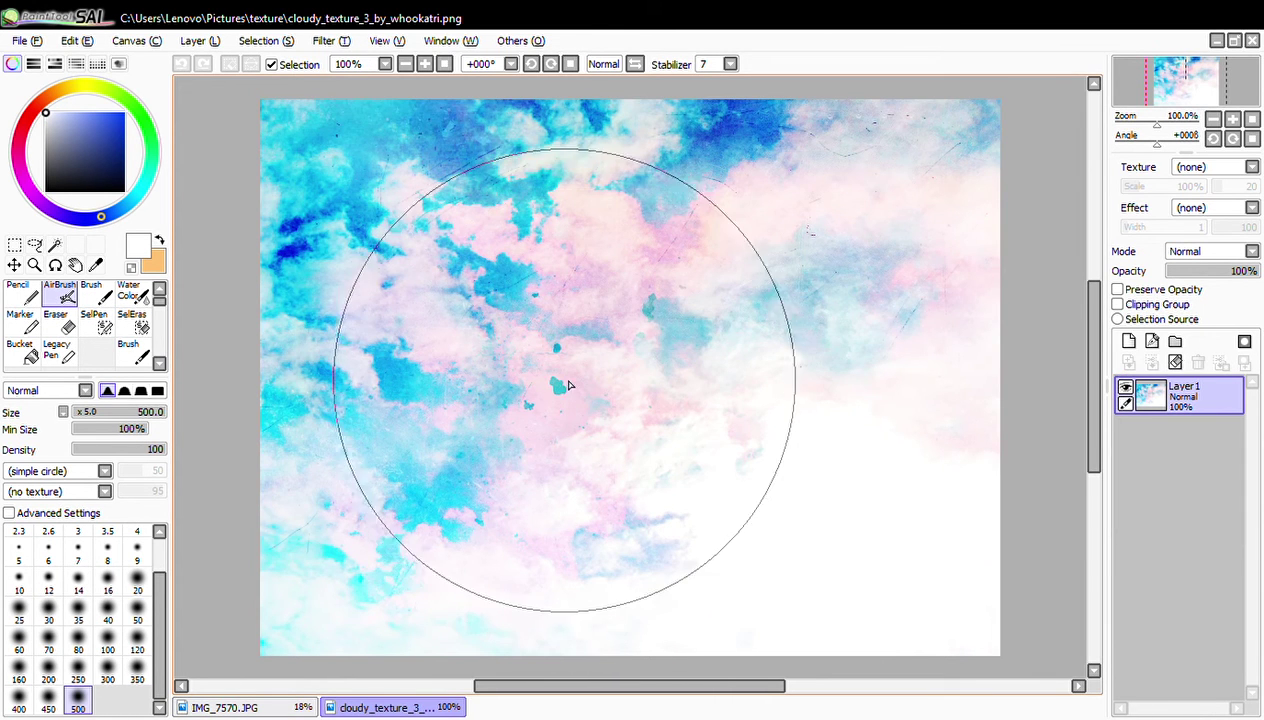
- Paste the whole cloud texture into IMG_7570 as a new layer, ready to transform
key("ctrl+a")
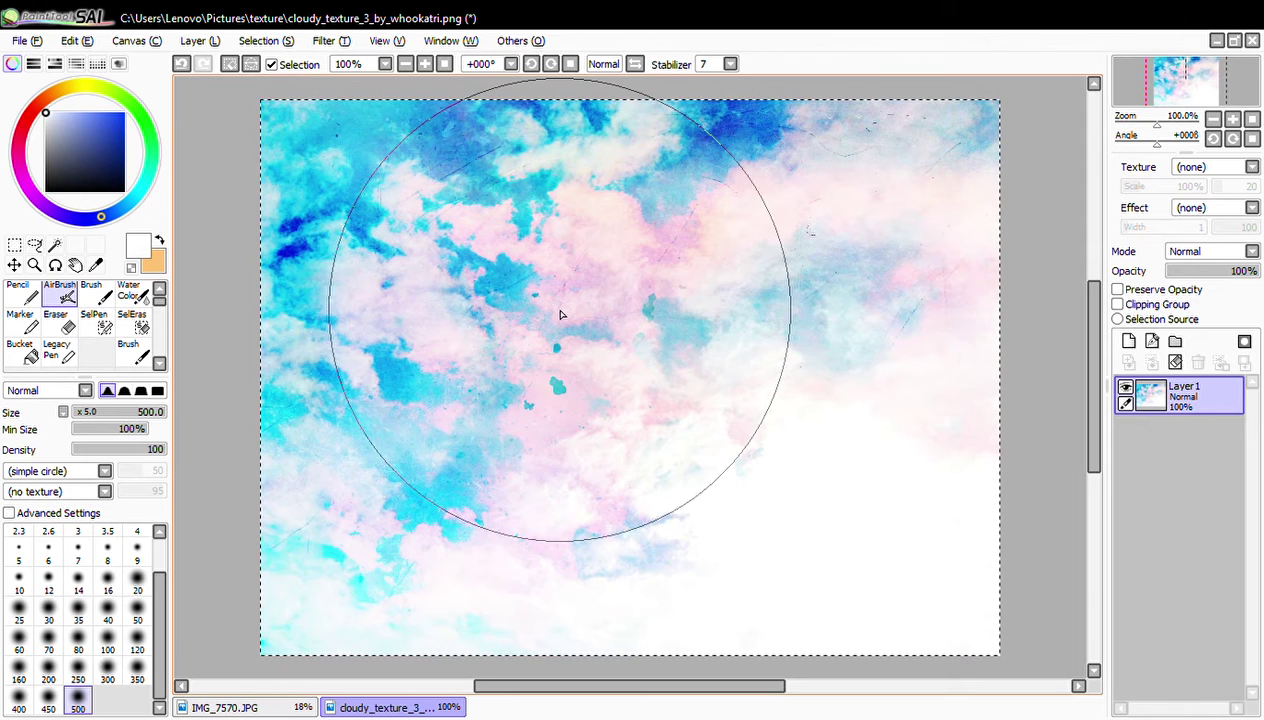
key("ctrl+c")
left_click(200, 707)
key("ctrl+v")
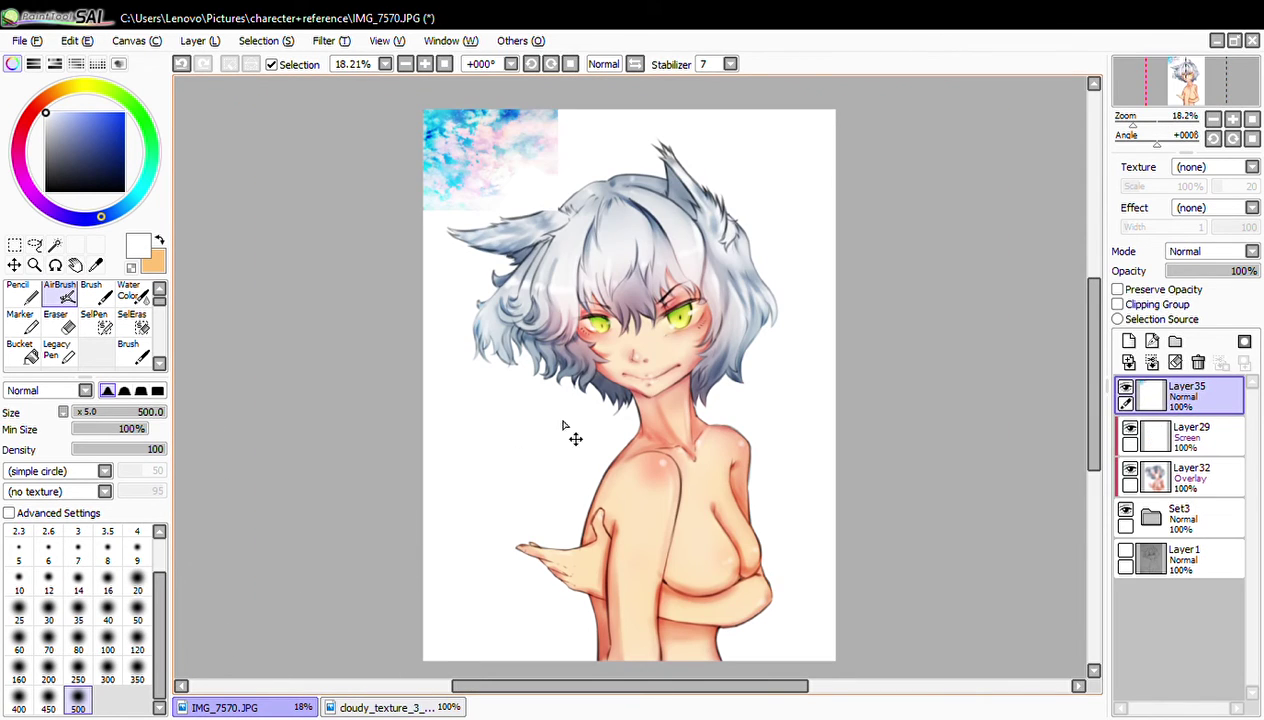
key("ctrl+t")
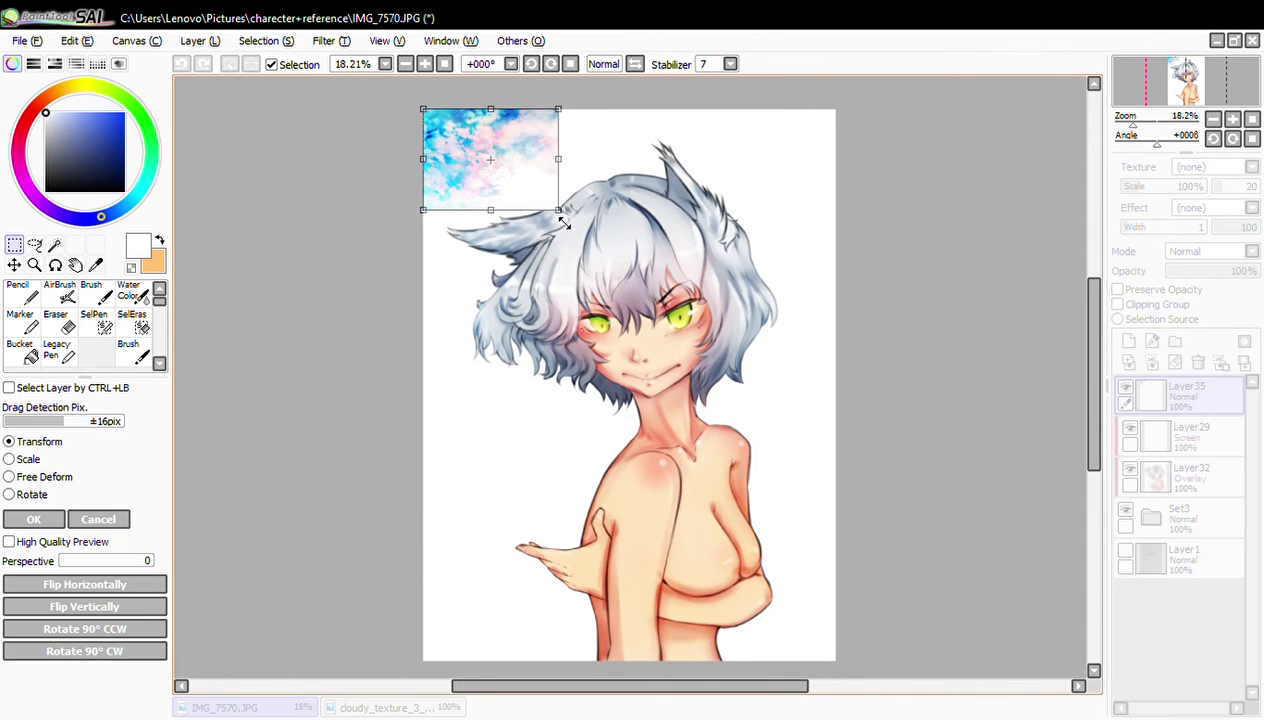
- Stretch the pasted clouds over the full canvas and move Layer35 below Set3
left_click_drag(563, 222, 1050, 588)
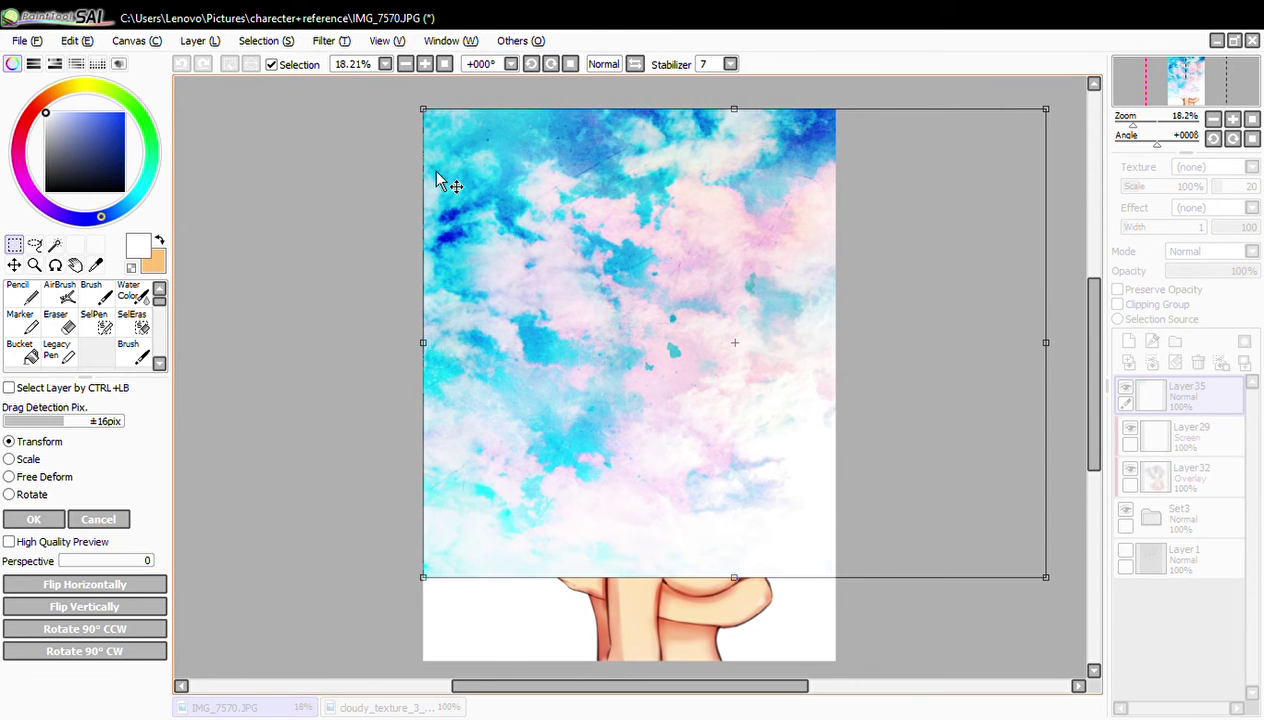
left_click_drag(425, 109, 272, 2)
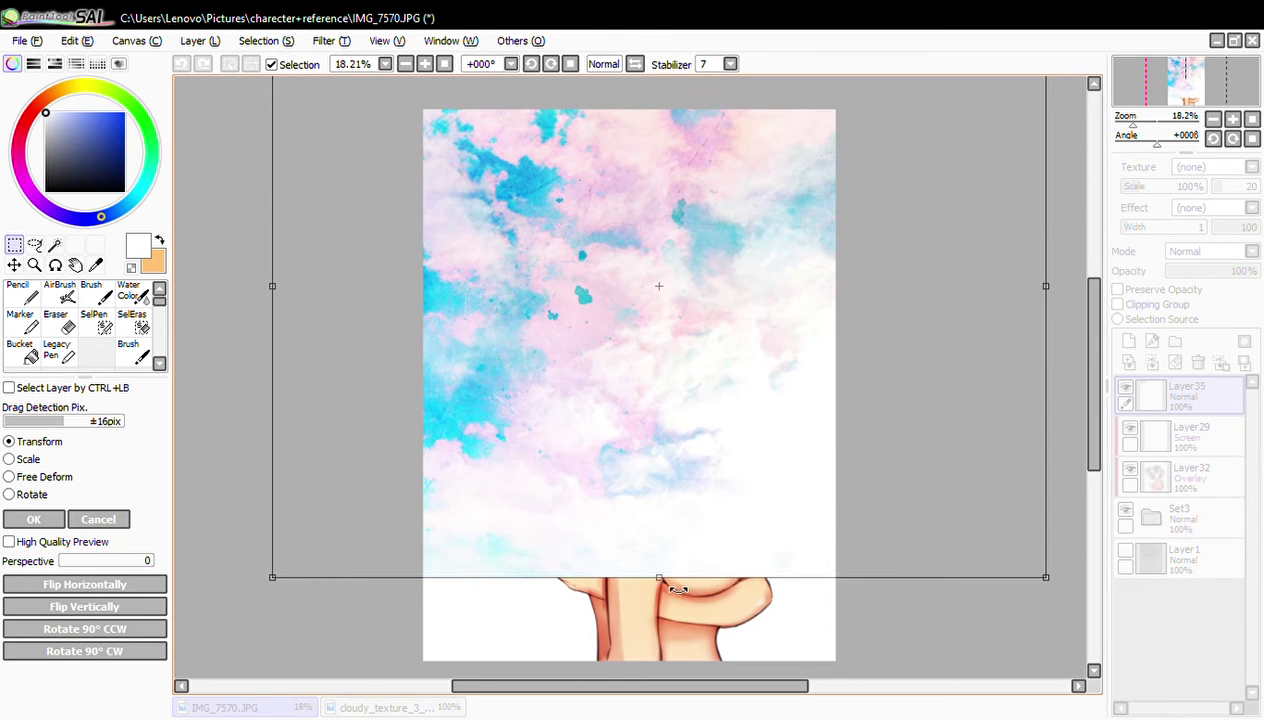
left_click_drag(660, 577, 666, 706)
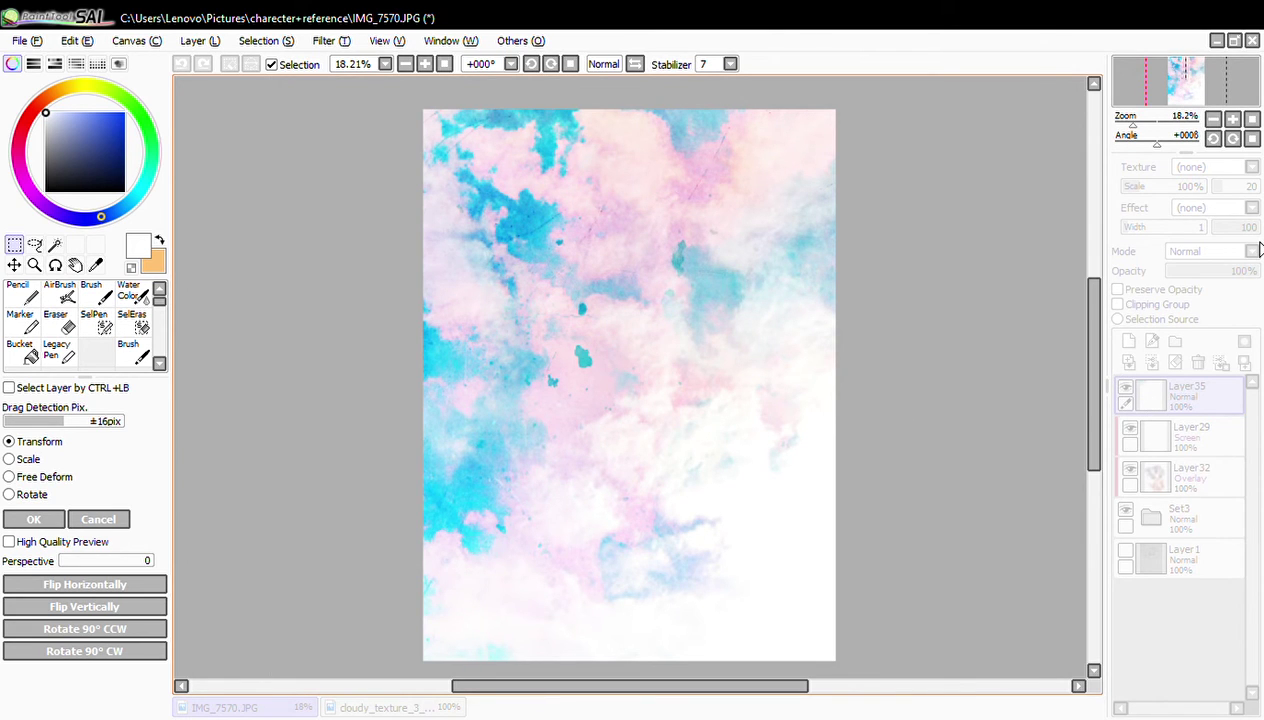
key("Return")
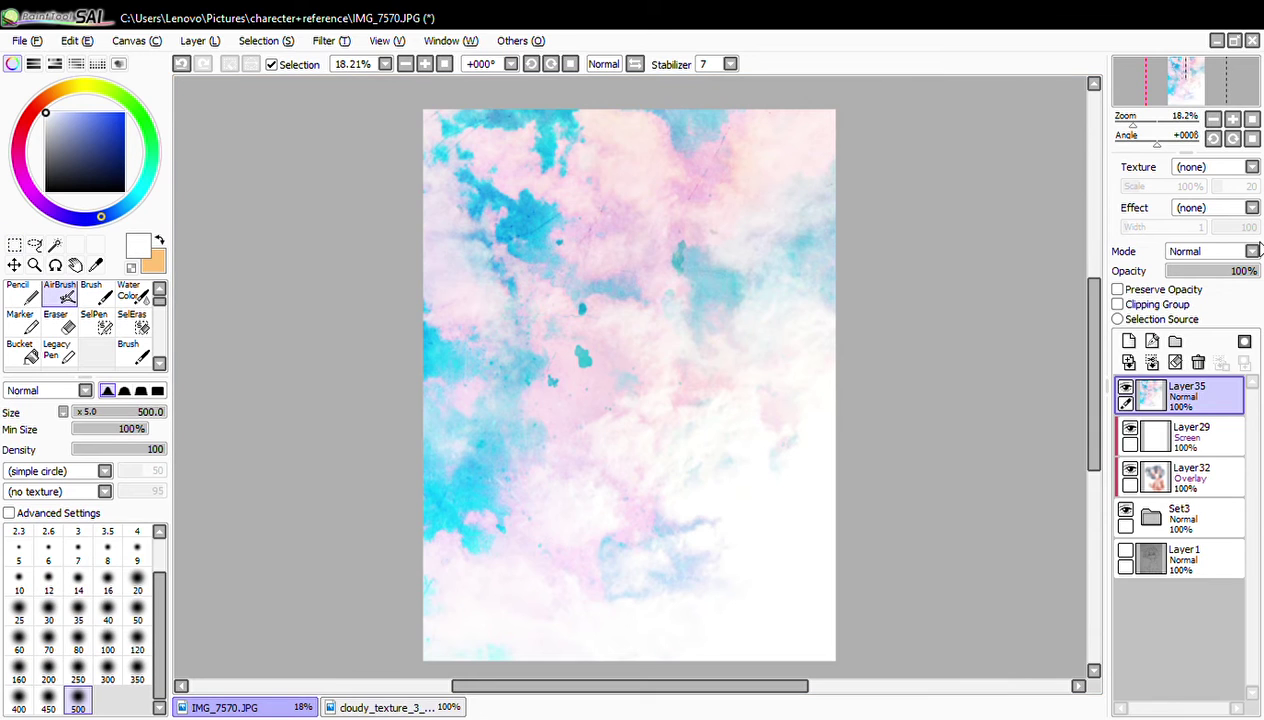
left_click_drag(1190, 395, 1190, 545)
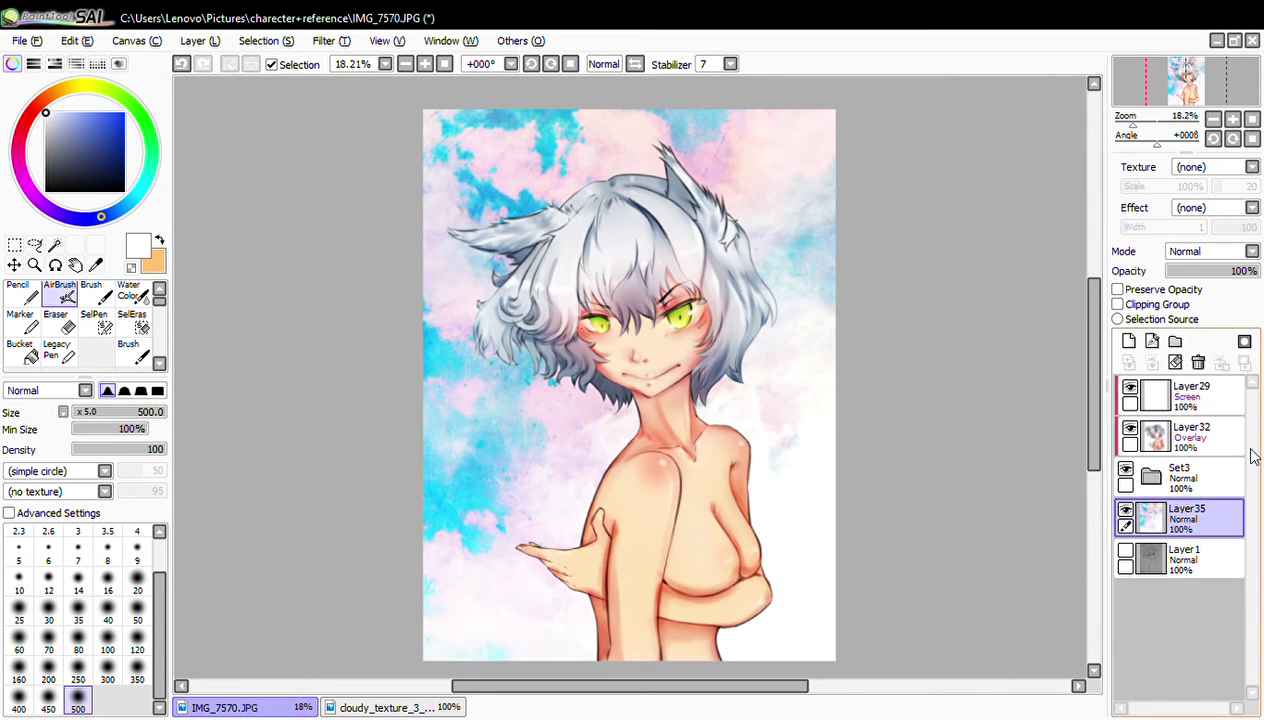
- Apply a colour adjustment to the cloud layer to shift it toward deeper blue
left_click(1124, 468)
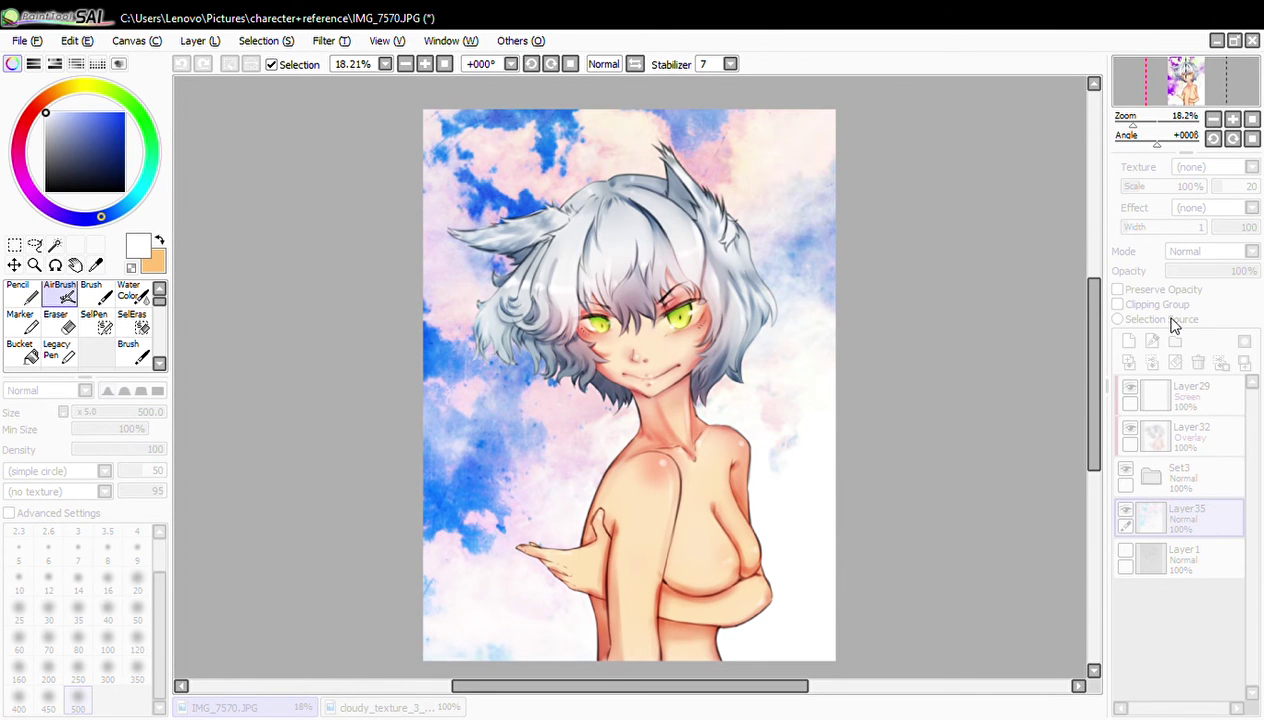
- Confirm the blue recolour and set the cloud layer to Lumi & Shade at 89% opacity
key("Return")
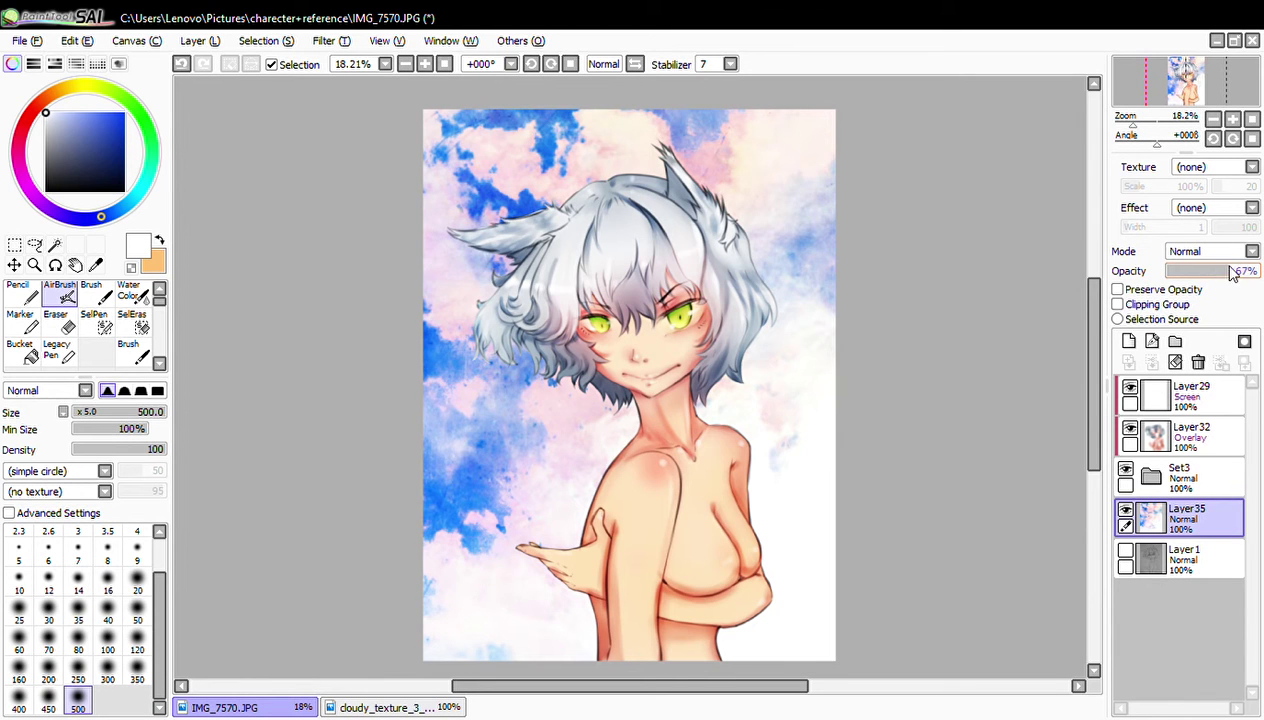
left_click_drag(1232, 273, 1190, 282)
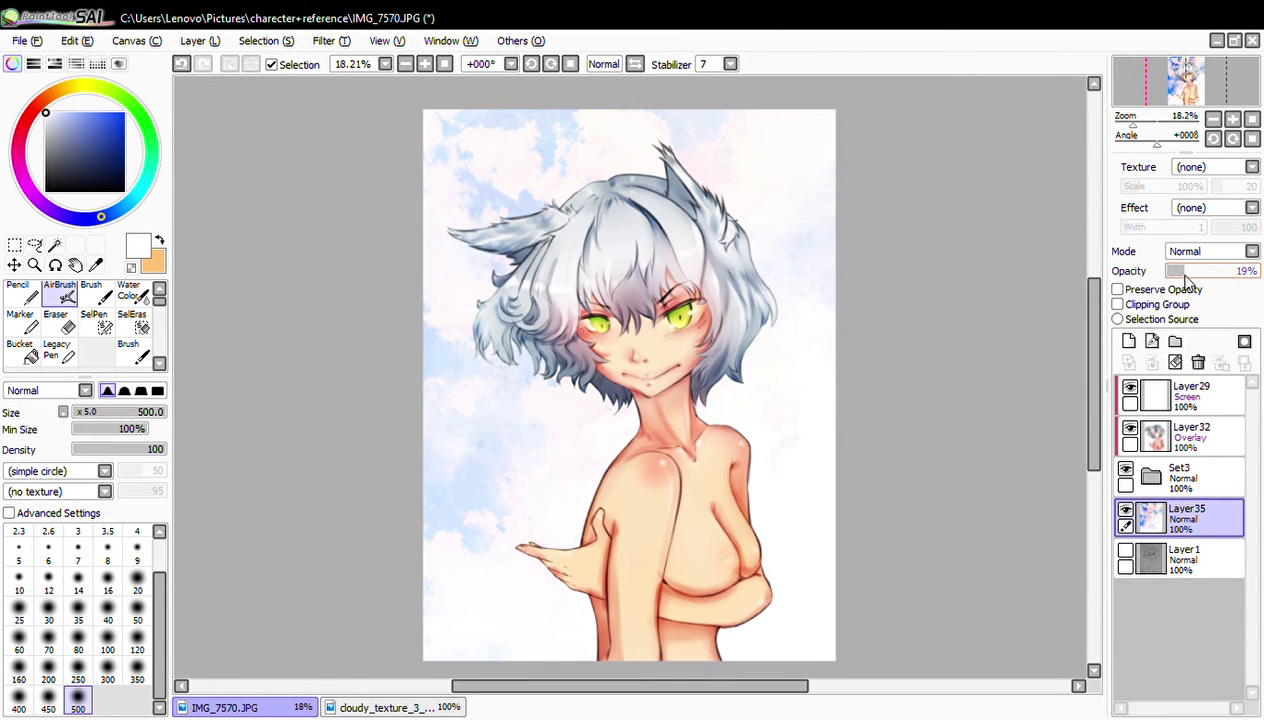
left_click_drag(1187, 283, 1188, 276)
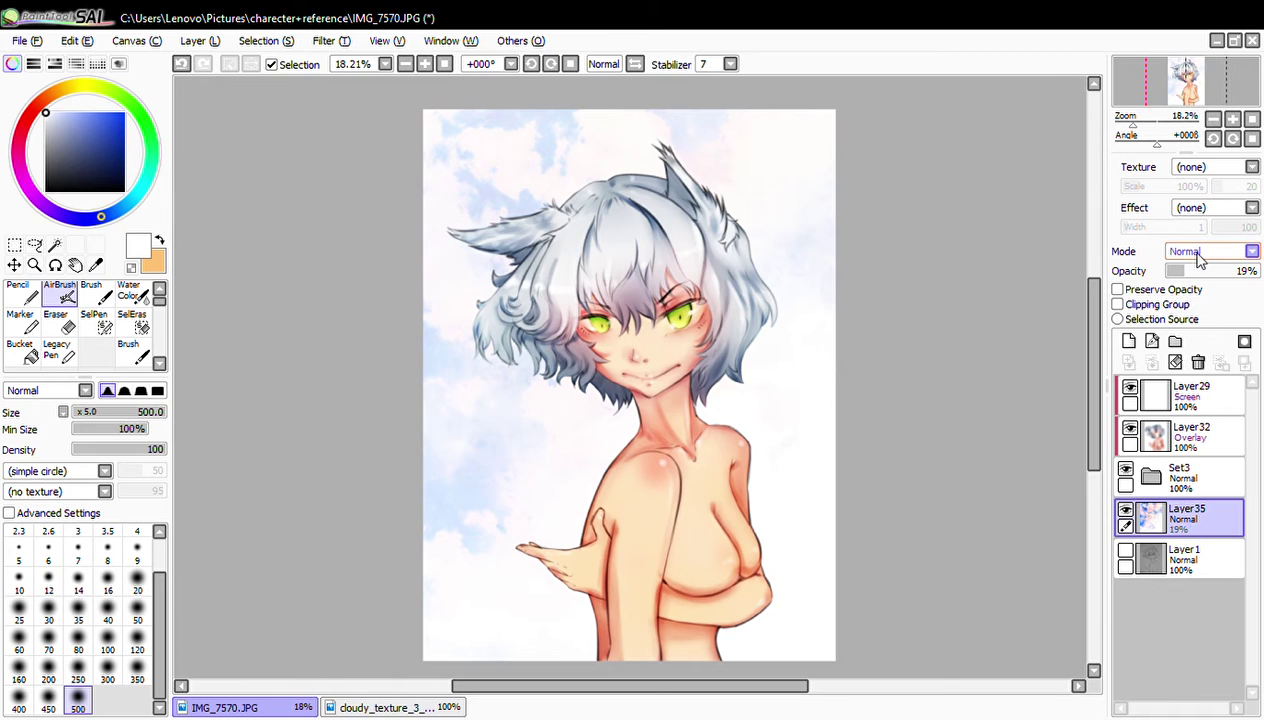
scroll(1198, 252, "down", 1)
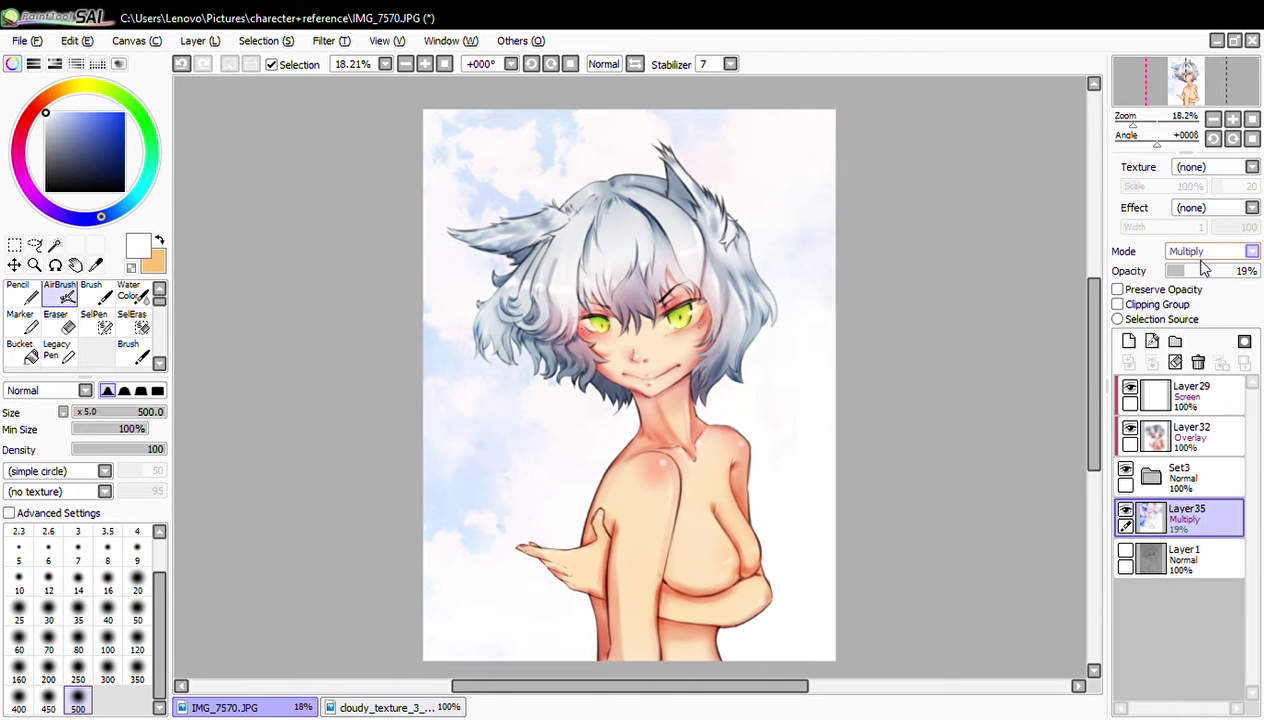
scroll(1192, 318, "down", 2)
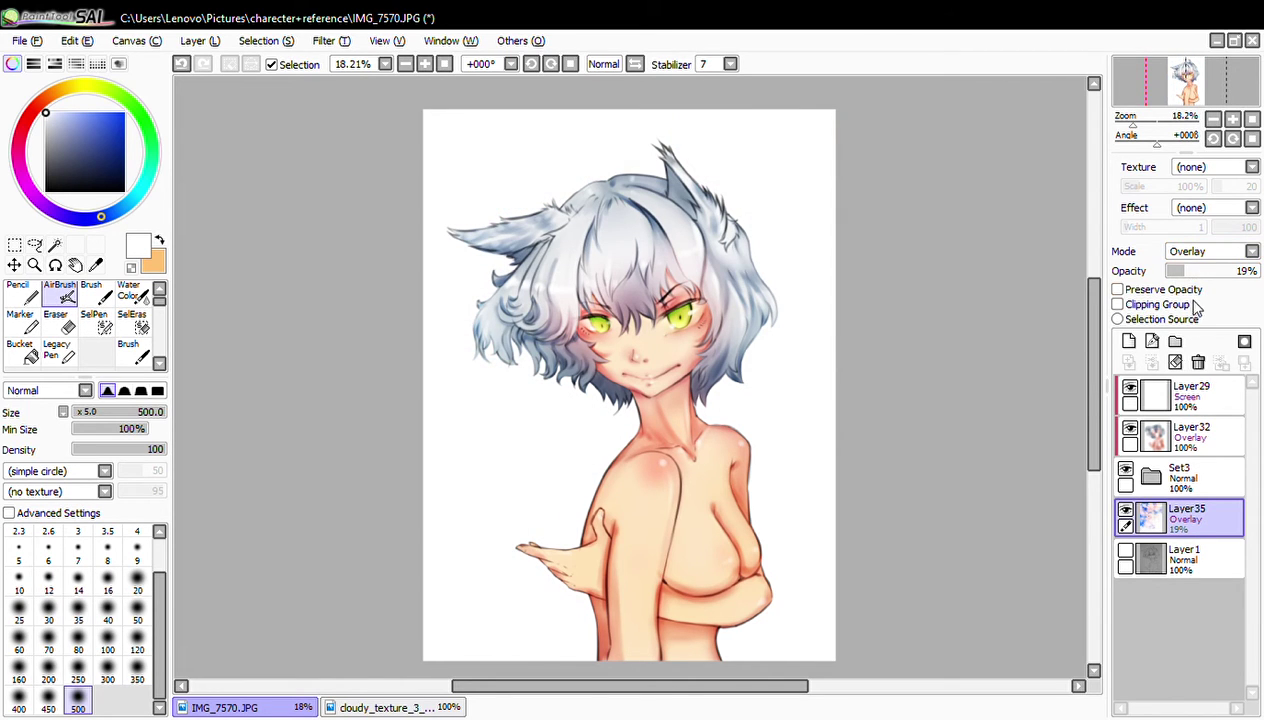
scroll(1196, 316, "down", 1)
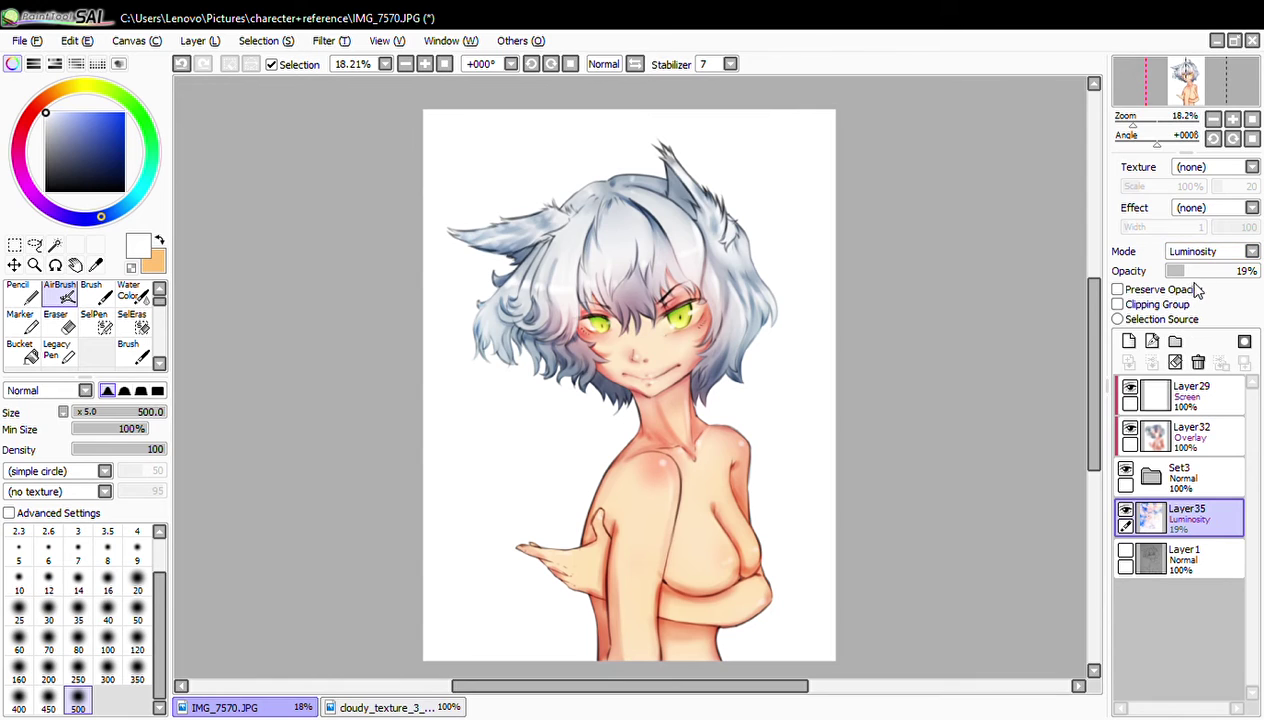
left_click_drag(1190, 277, 1210, 277)
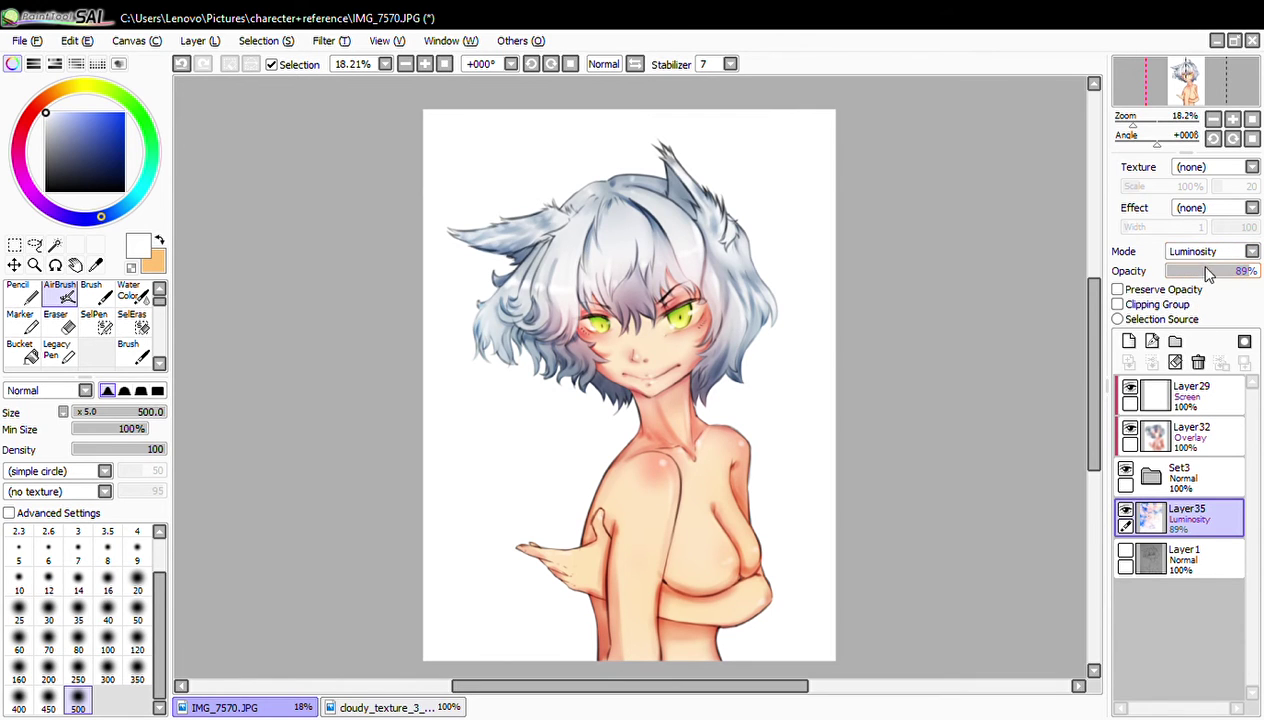
scroll(1180, 340, "down", 3)
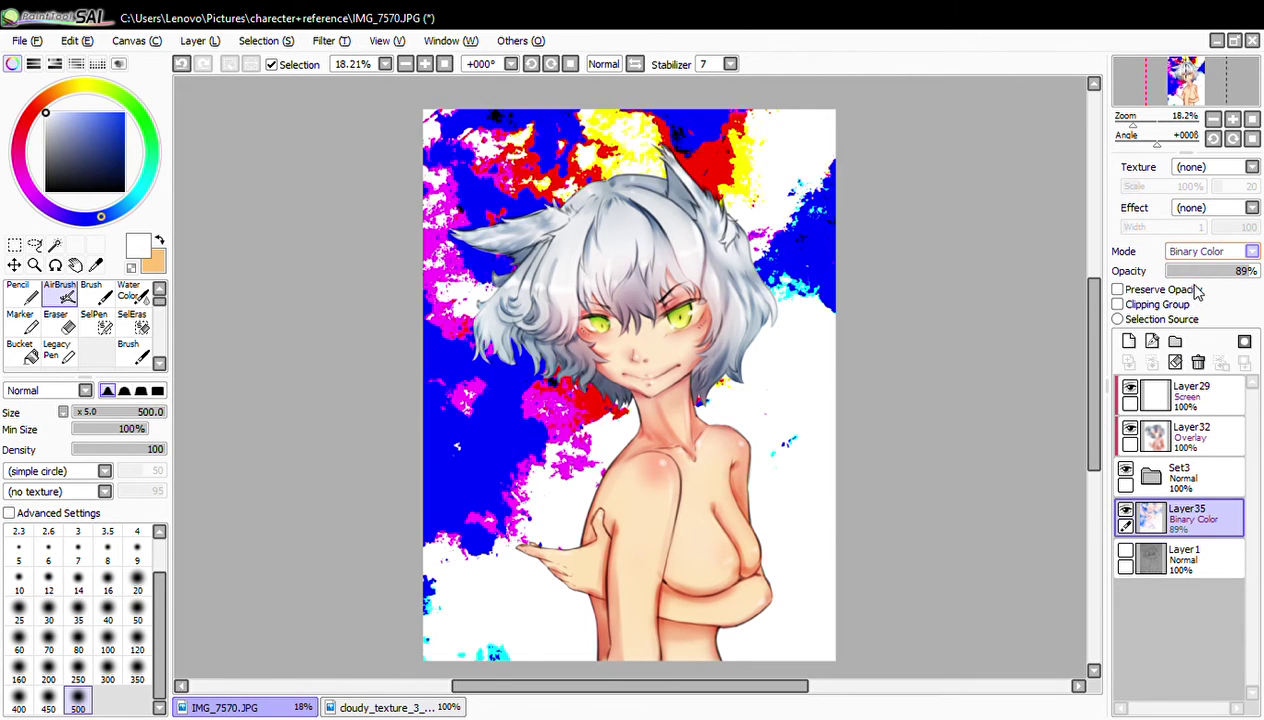
scroll(1180, 358, "up", 1)
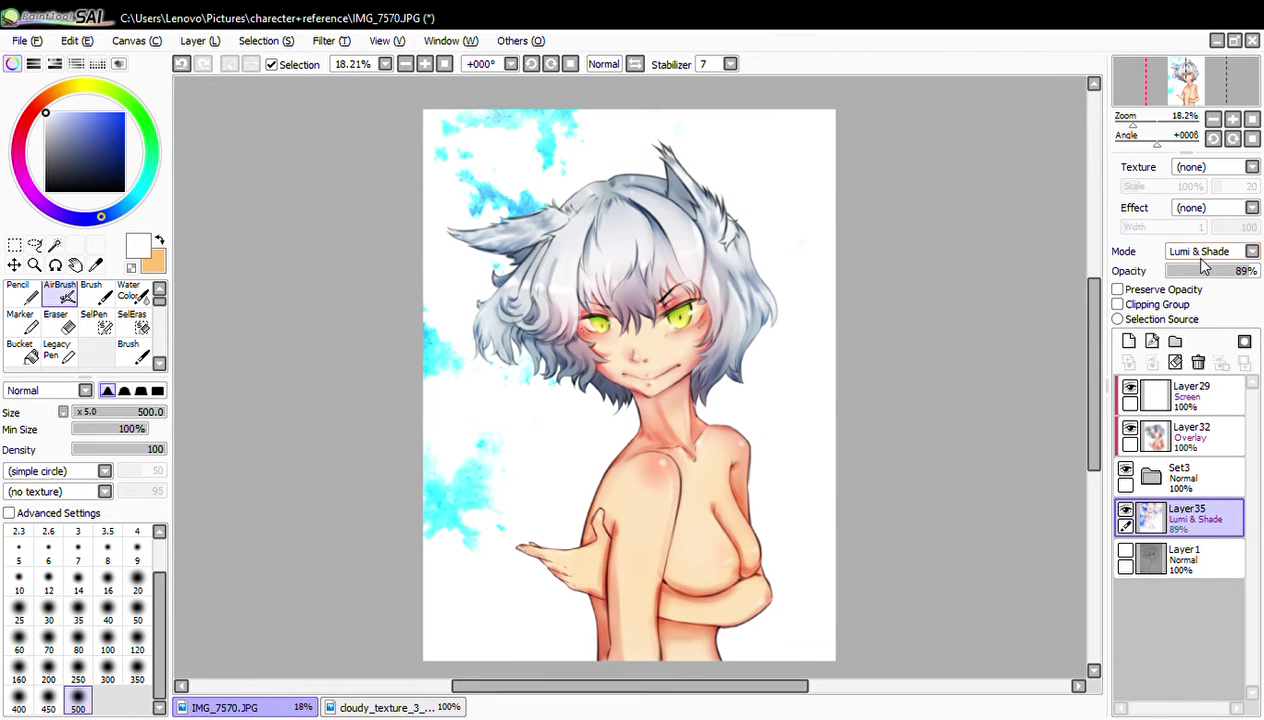
- Rotate the cloud layer and shift it left and up to frame the girl
key("ctrl+t")
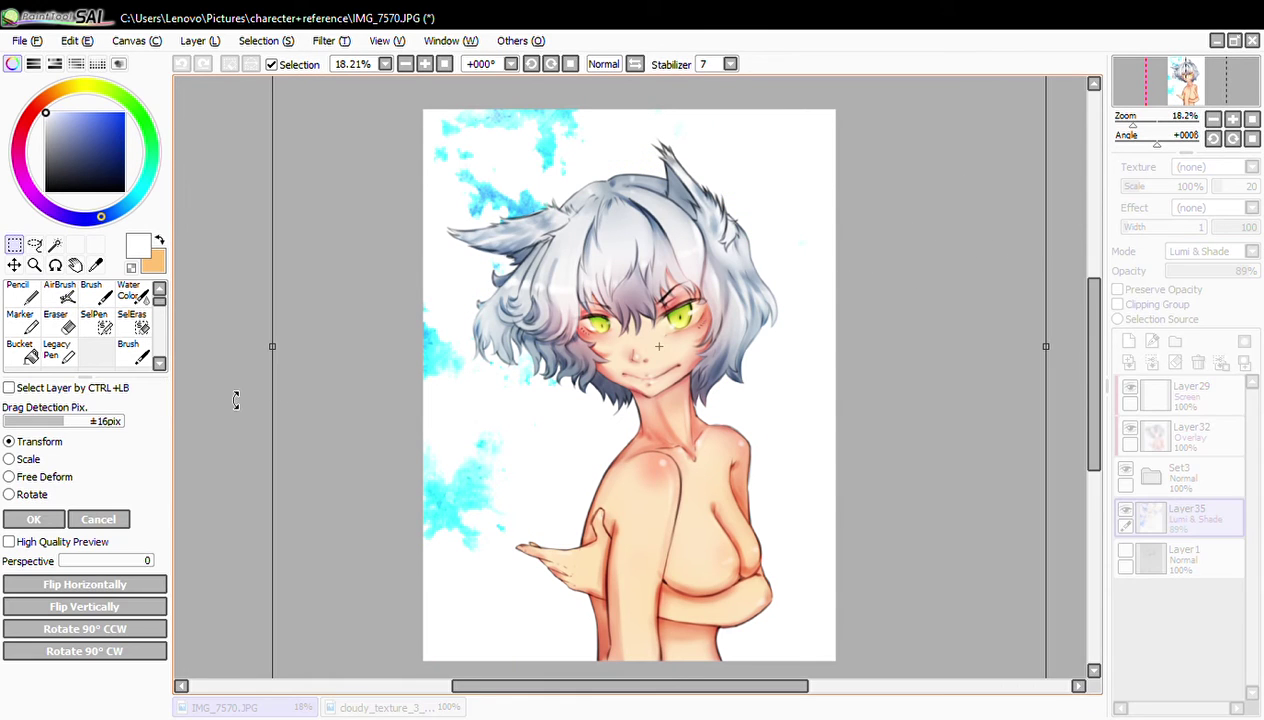
left_click(80, 630)
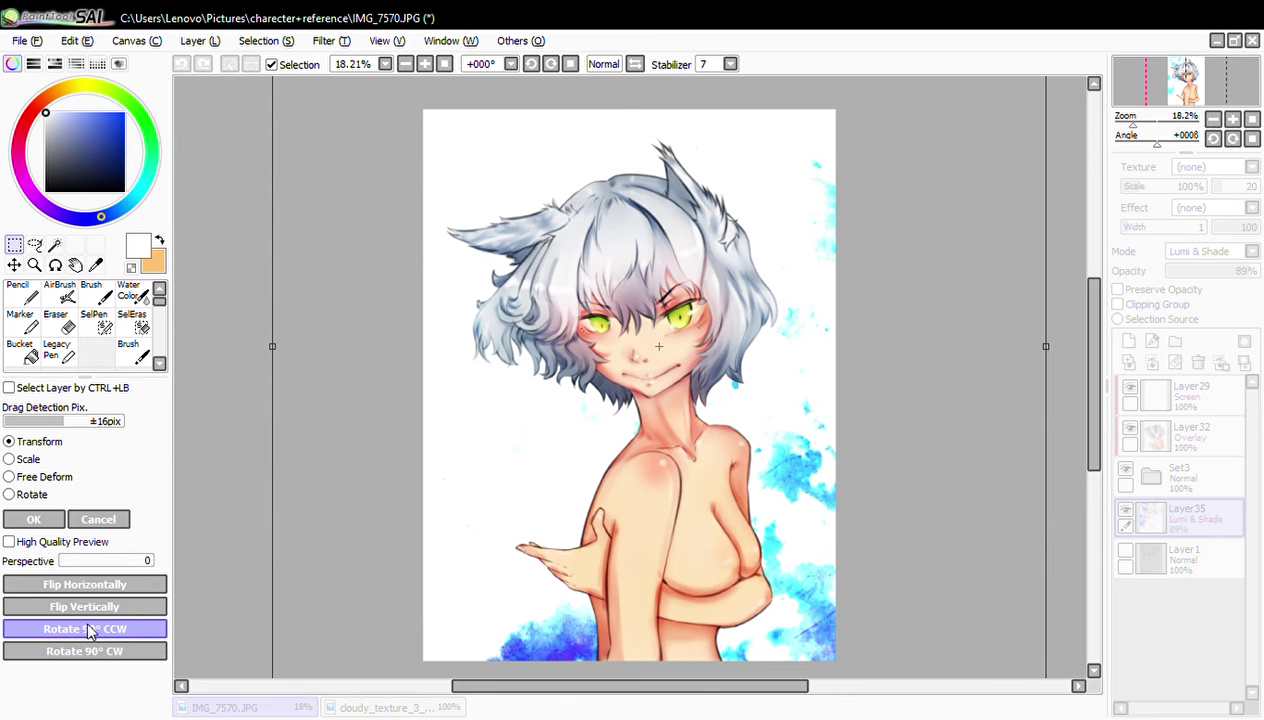
left_click_drag(740, 530, 661, 516)
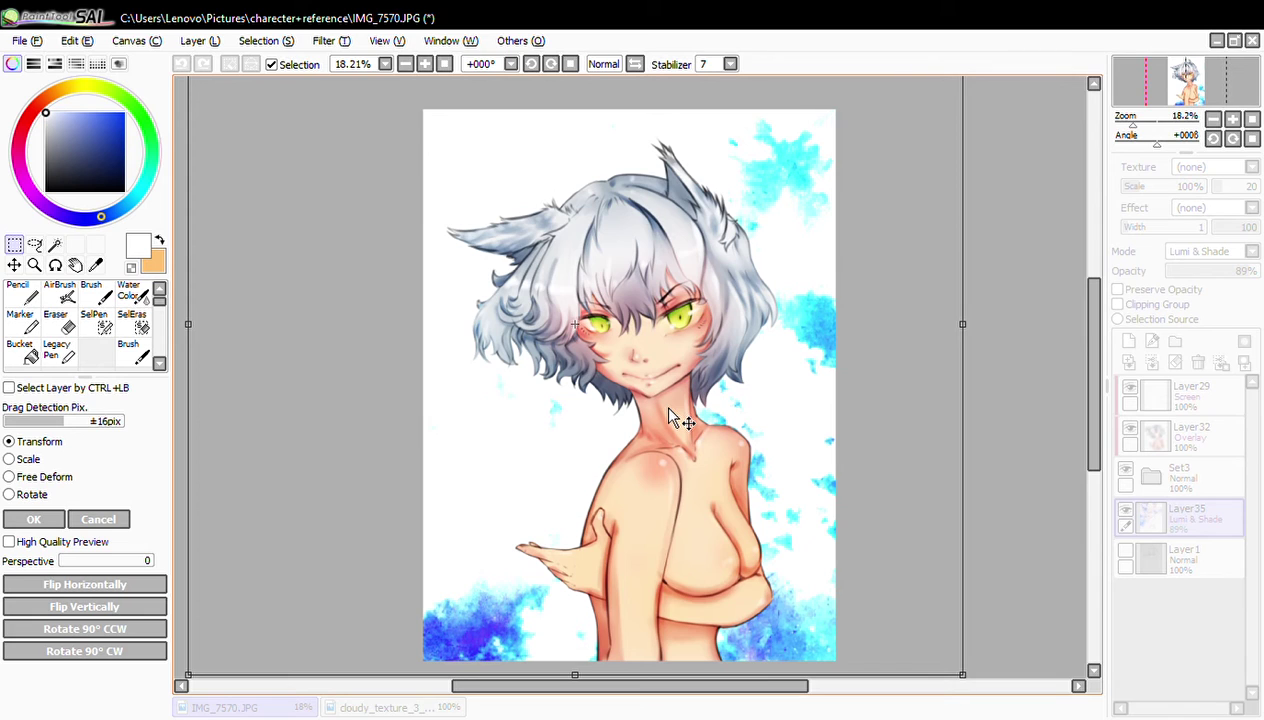
key("Return")
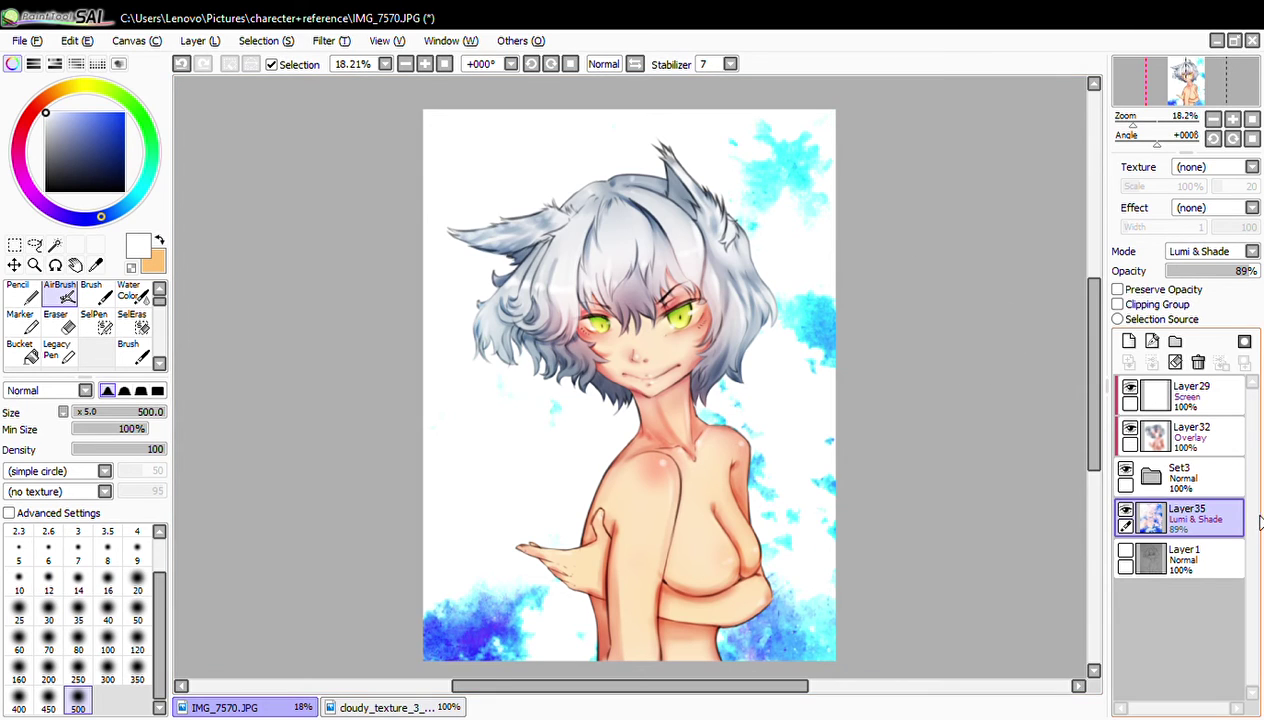
- Delete the cloud layer, select Layer1, and sample the hair's blue-grey colour
left_click(1199, 362)
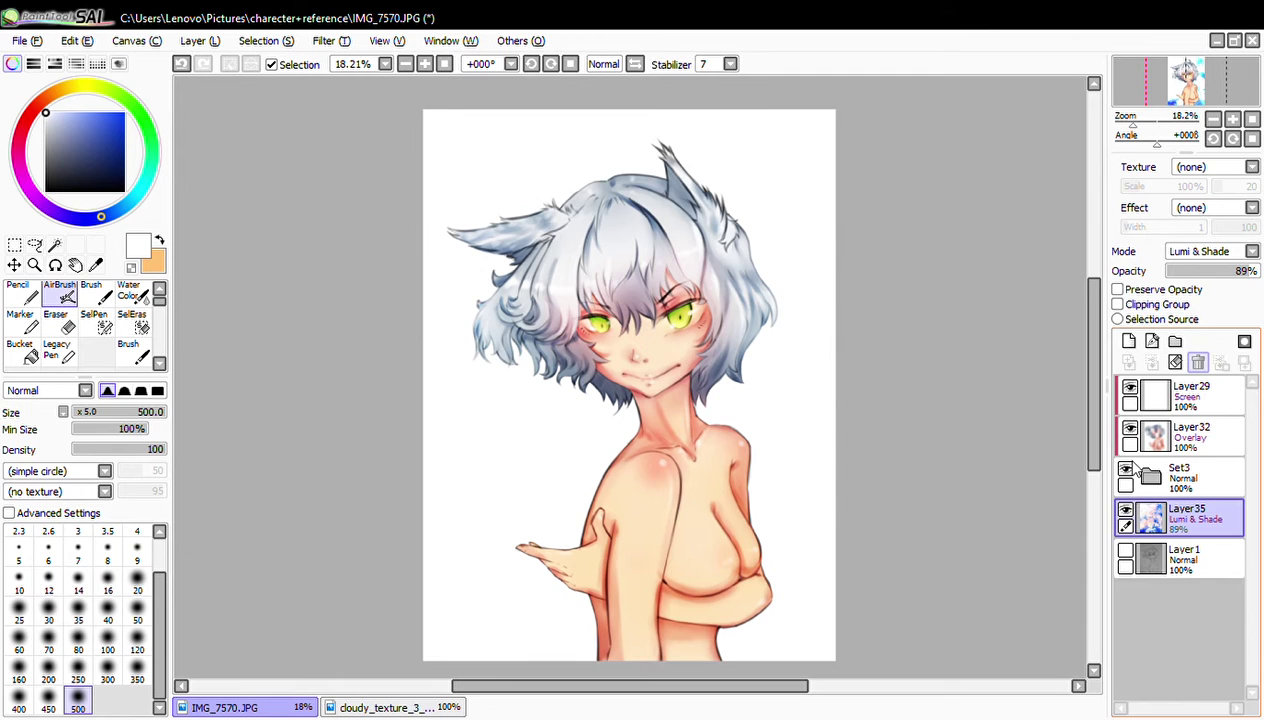
left_click(1125, 510)
left_click(1125, 510)
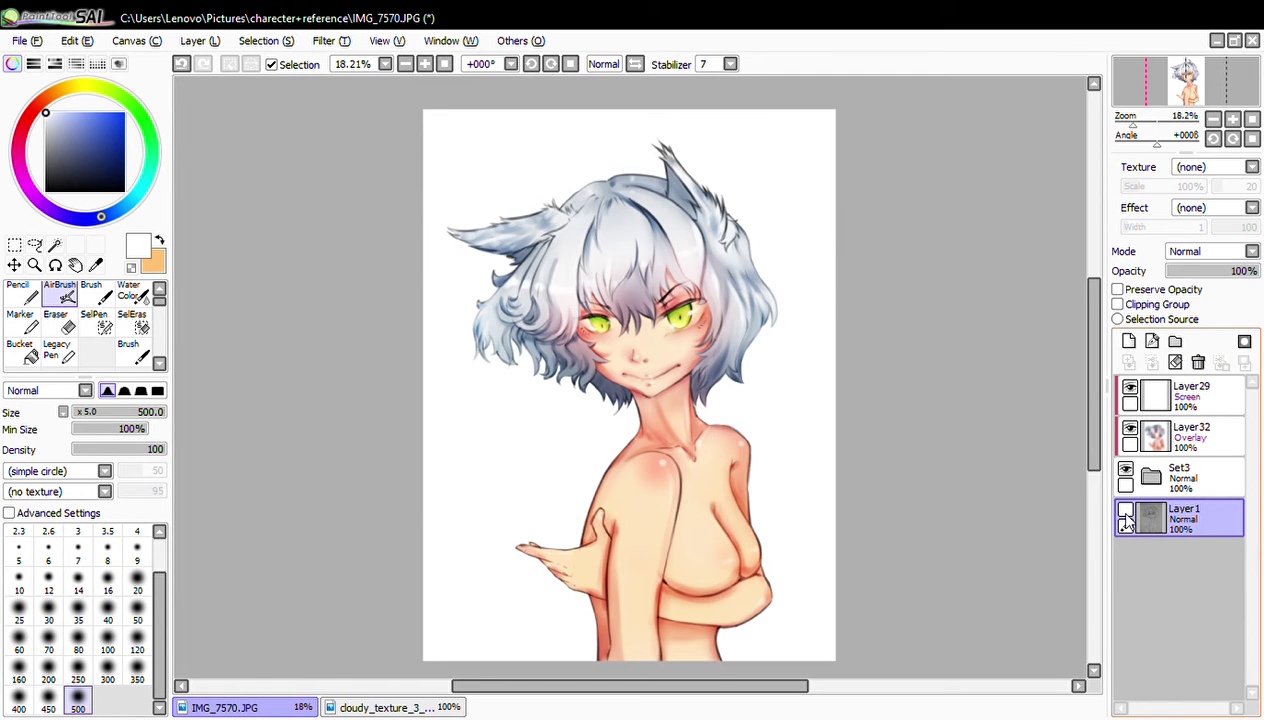
left_click(1125, 510)
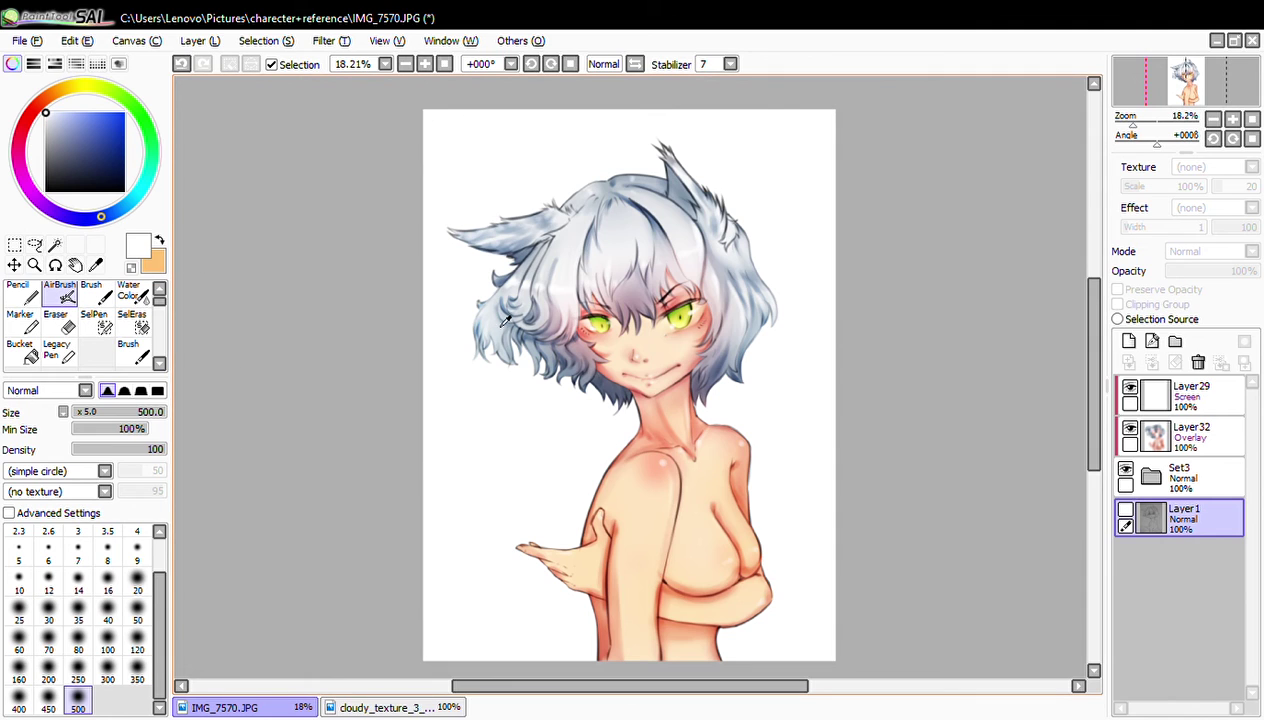
left_click(555, 348, "alt")
left_click_drag(583, 428, 558, 350)
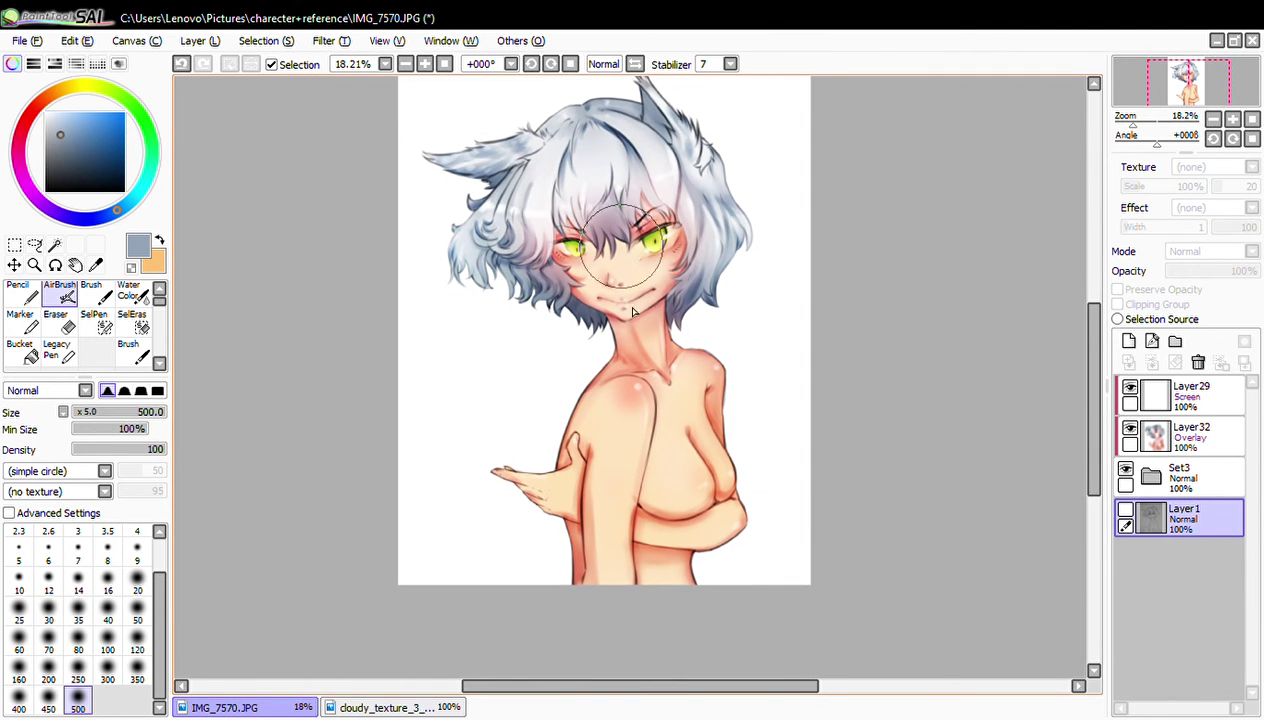
- Choose the standard Brush at size 500 and pick a layer in the Layers panel
left_click(97, 296)
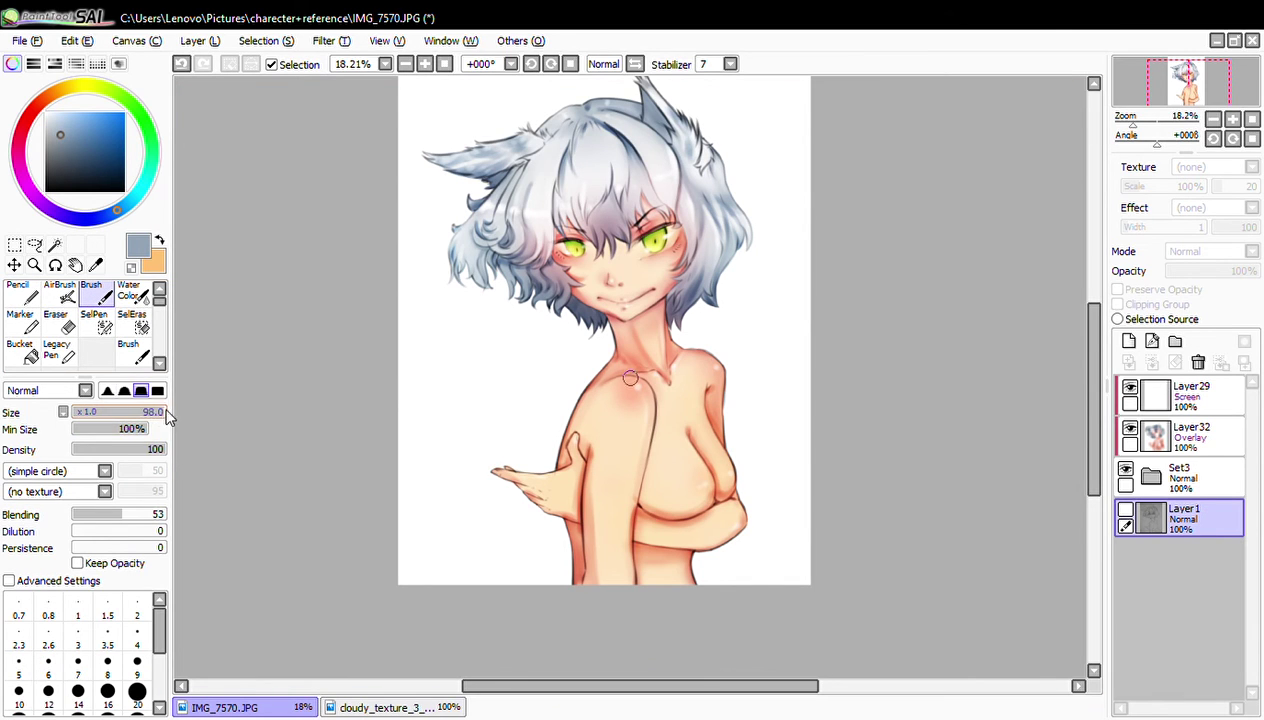
left_click_drag(168, 418, 324, 410)
left_click_drag(496, 516, 485, 525)
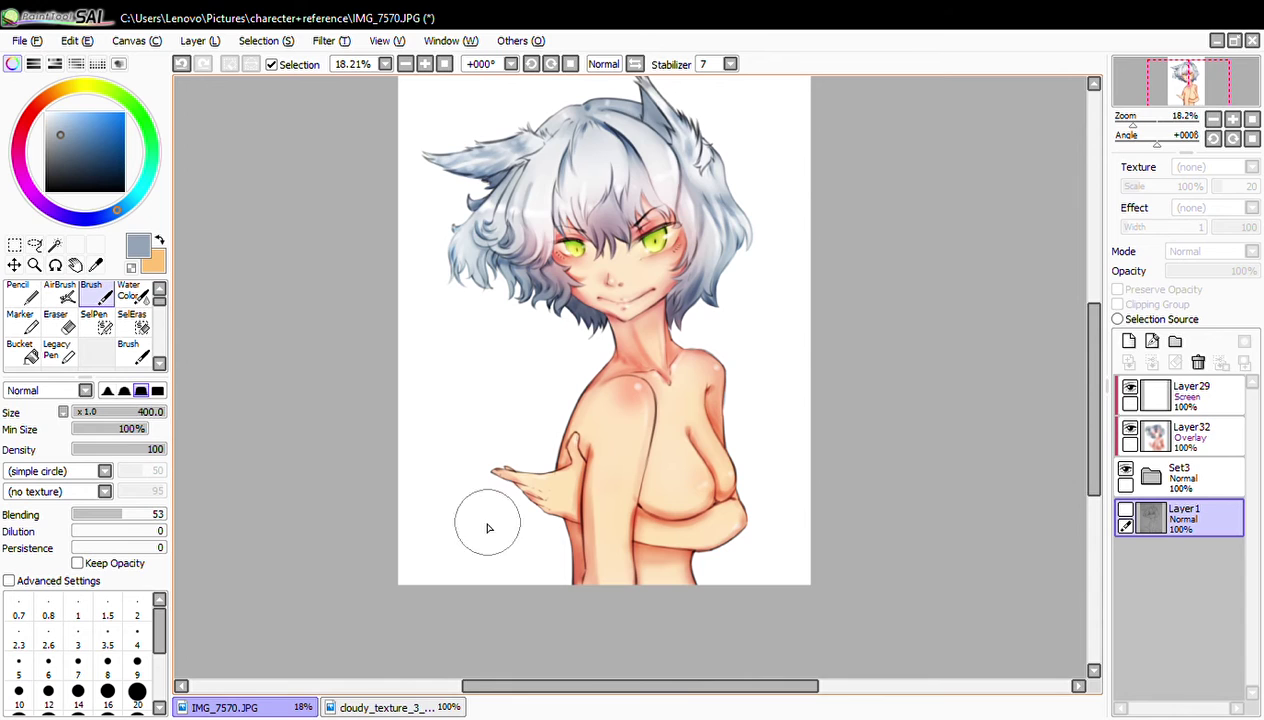
left_click(449, 570)
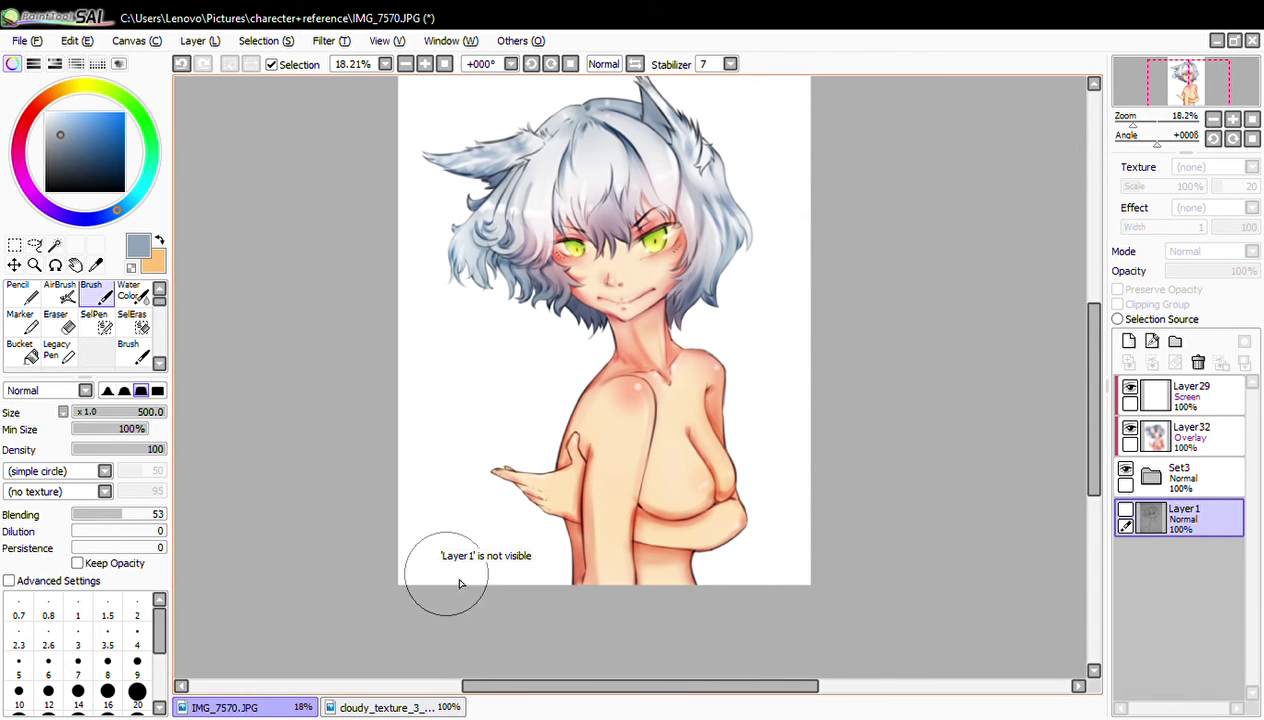
left_click(1190, 435)
left_click(1190, 518)
- On a new layer, paint blue-grey cloud dabs around the girl with 31% minimum size
left_click(1129, 342)
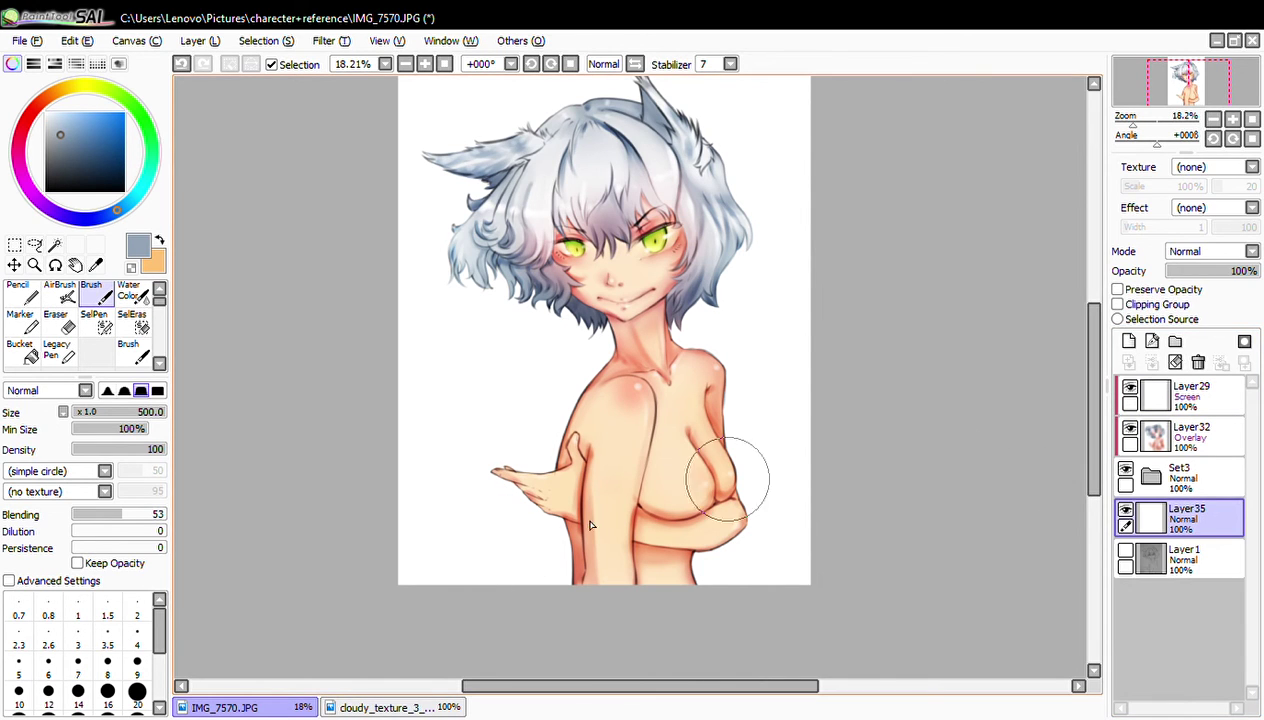
mouse_move(440, 530)
left_mouse_down()
mouse_move(417, 556)
mouse_move(516, 596)
mouse_move(513, 480)
mouse_move(522, 522)
left_mouse_up()
left_click_drag(731, 556, 739, 578)
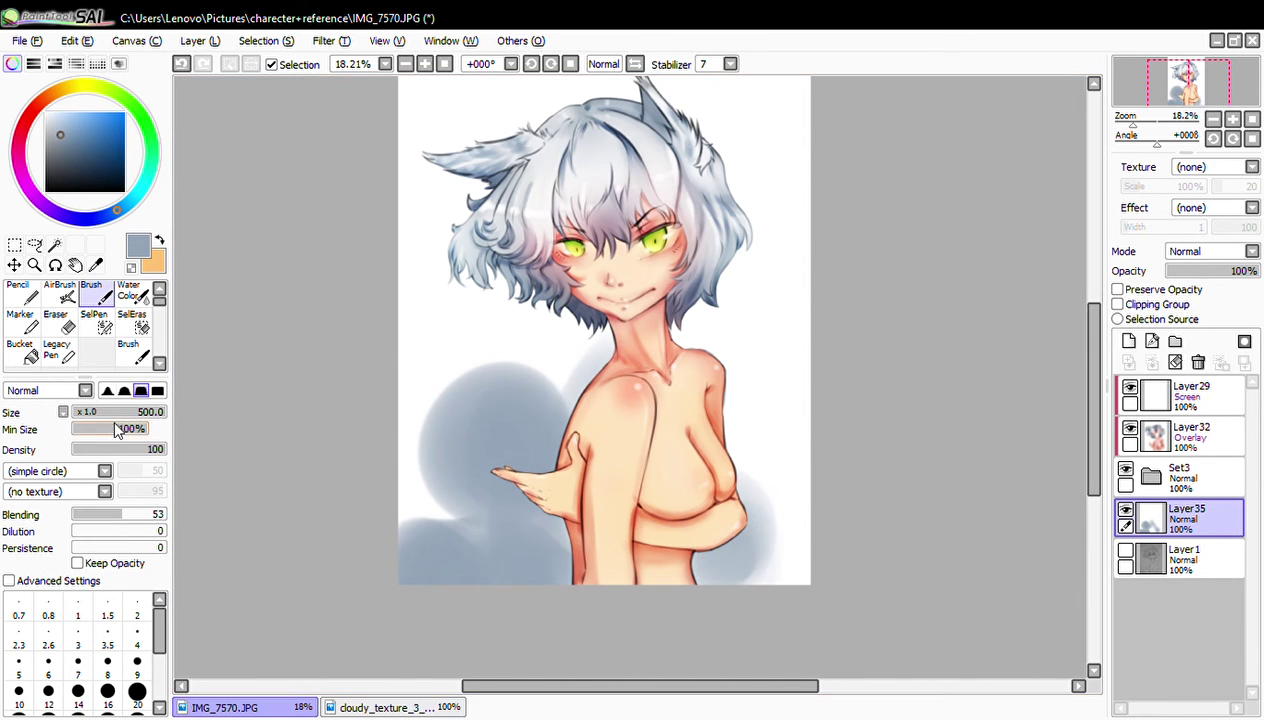
left_click_drag(146, 429, 96, 429)
mouse_move(798, 556)
left_mouse_down()
mouse_move(778, 591)
mouse_move(764, 383)
left_mouse_up()
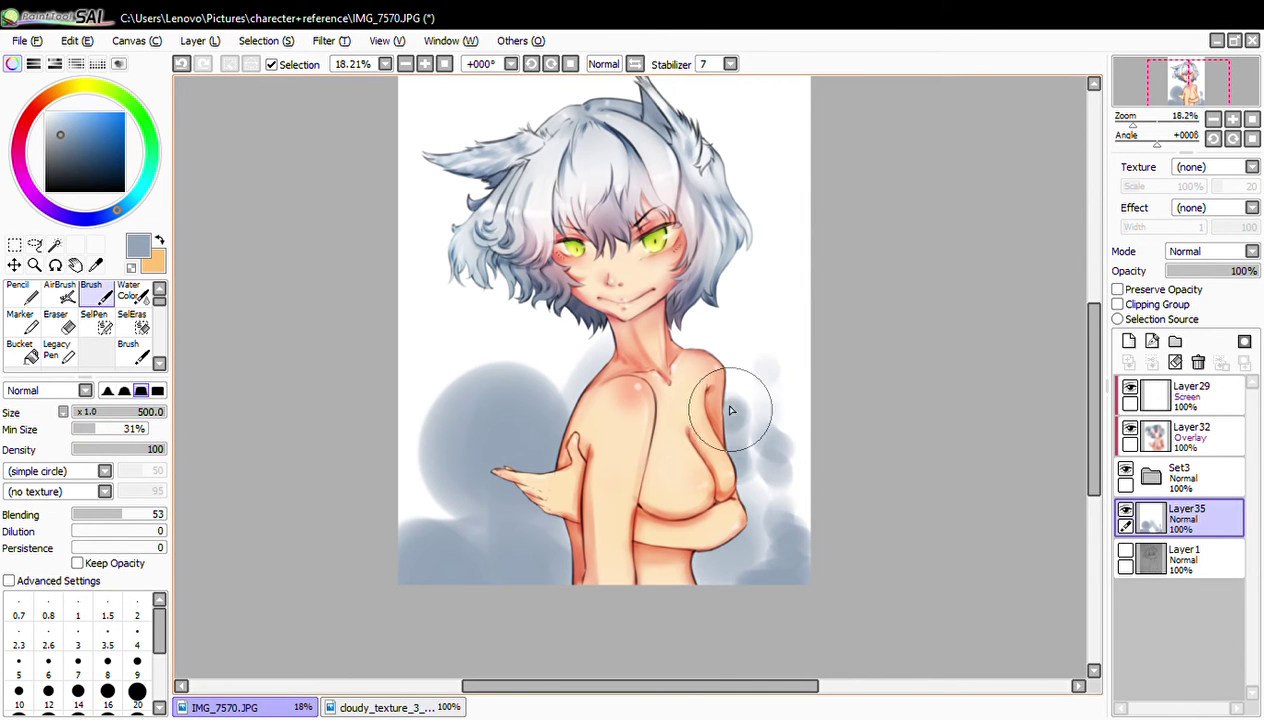
left_click(445, 318)
left_click_drag(521, 357, 526, 397)
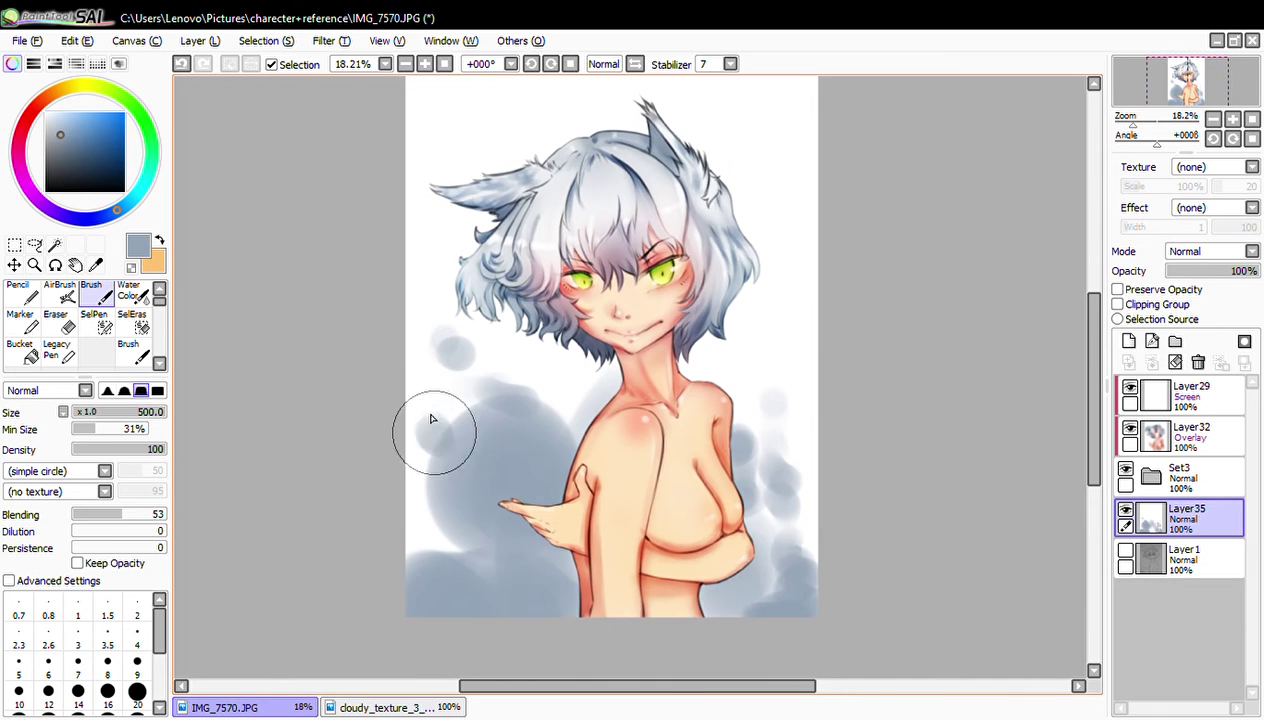
mouse_move(431, 429)
left_mouse_down()
mouse_move(423, 443)
mouse_move(481, 538)
left_mouse_up()
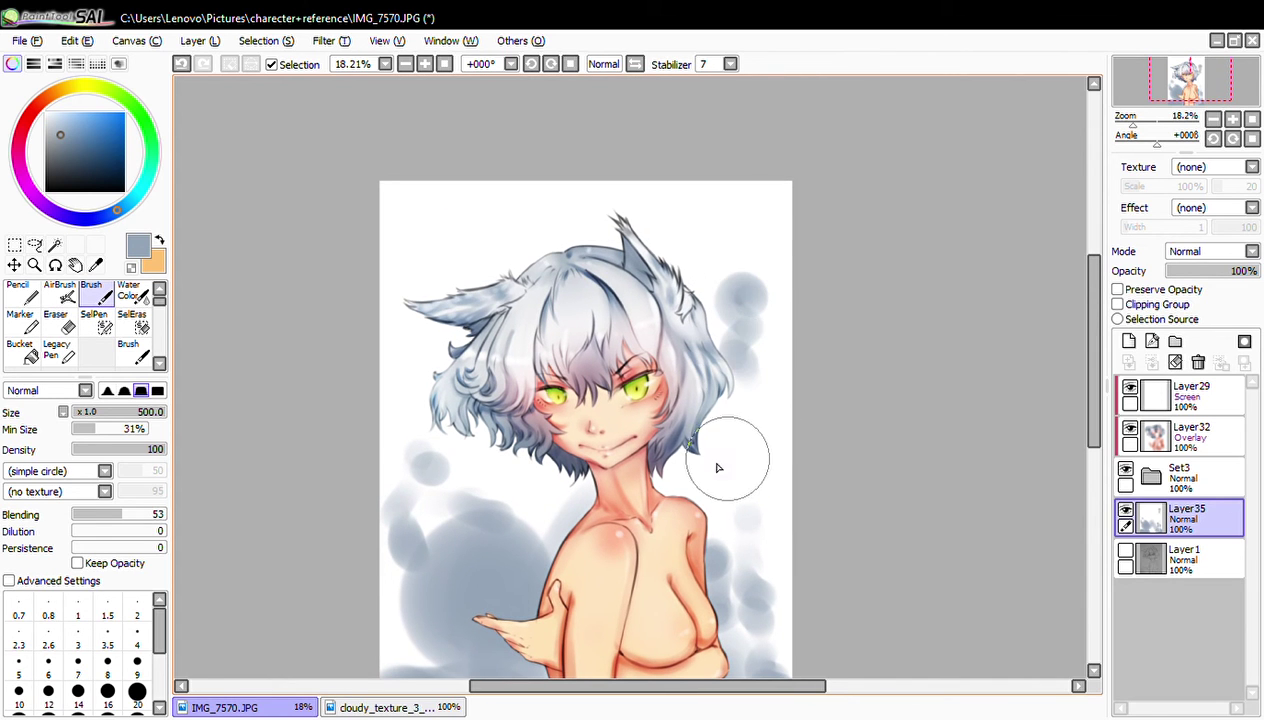
mouse_move(719, 465)
left_mouse_down()
mouse_move(767, 400)
mouse_move(740, 335)
left_mouse_up()
- Blend the blue-grey dabs into soft washes with the Water Color brush at size 500
left_click(128, 292)
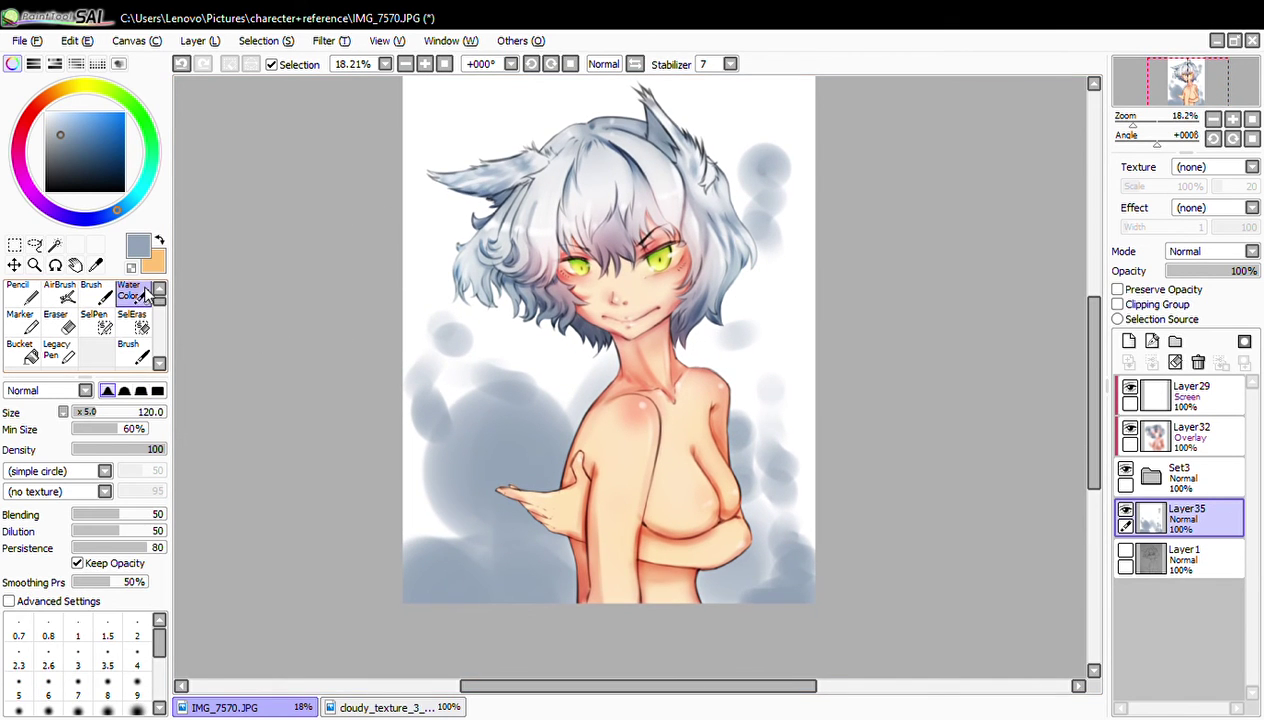
key("bracketright")
key("bracketright")
key("bracketright")
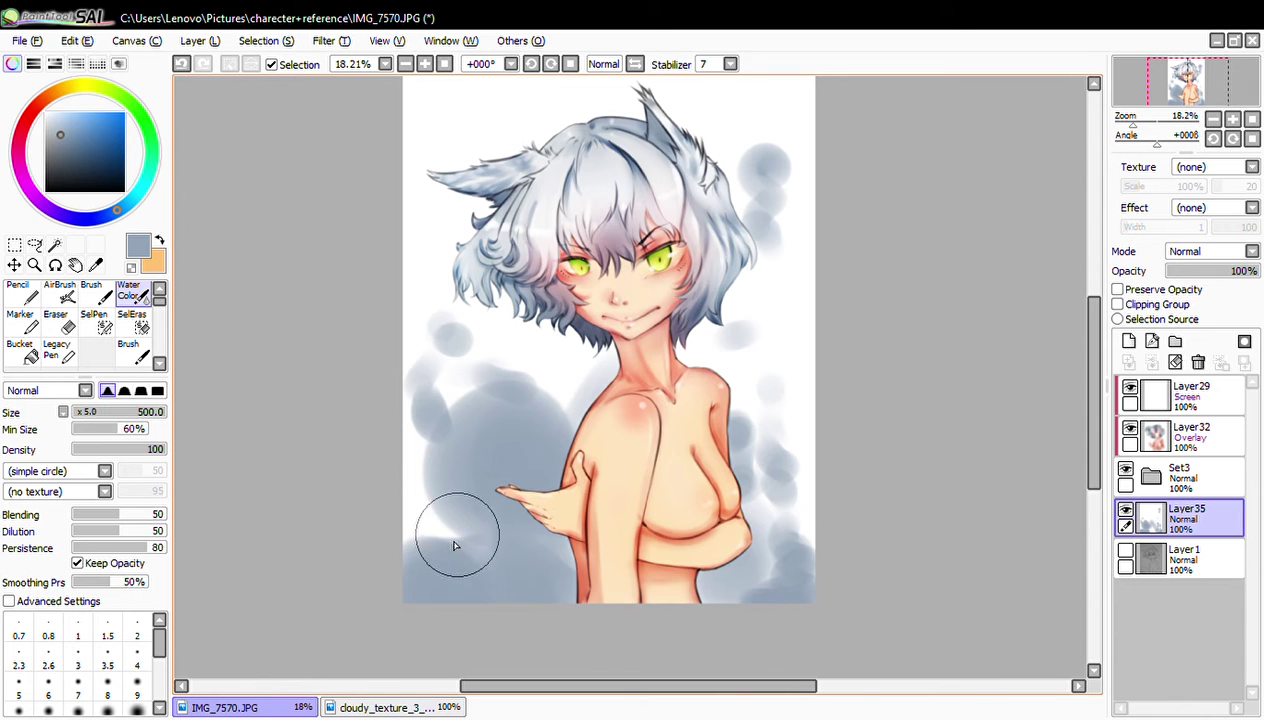
left_click_drag(437, 536, 410, 610)
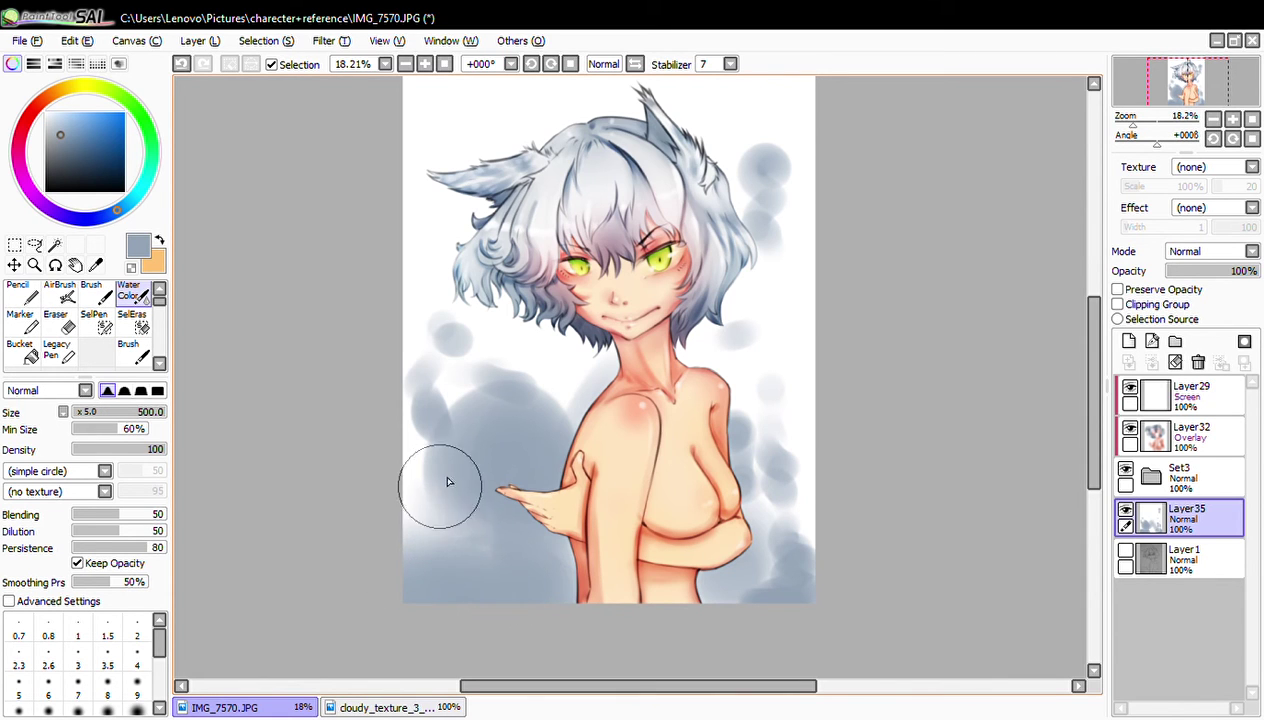
mouse_move(384, 418)
left_mouse_down()
mouse_move(466, 347)
mouse_move(416, 432)
mouse_move(505, 420)
left_mouse_up()
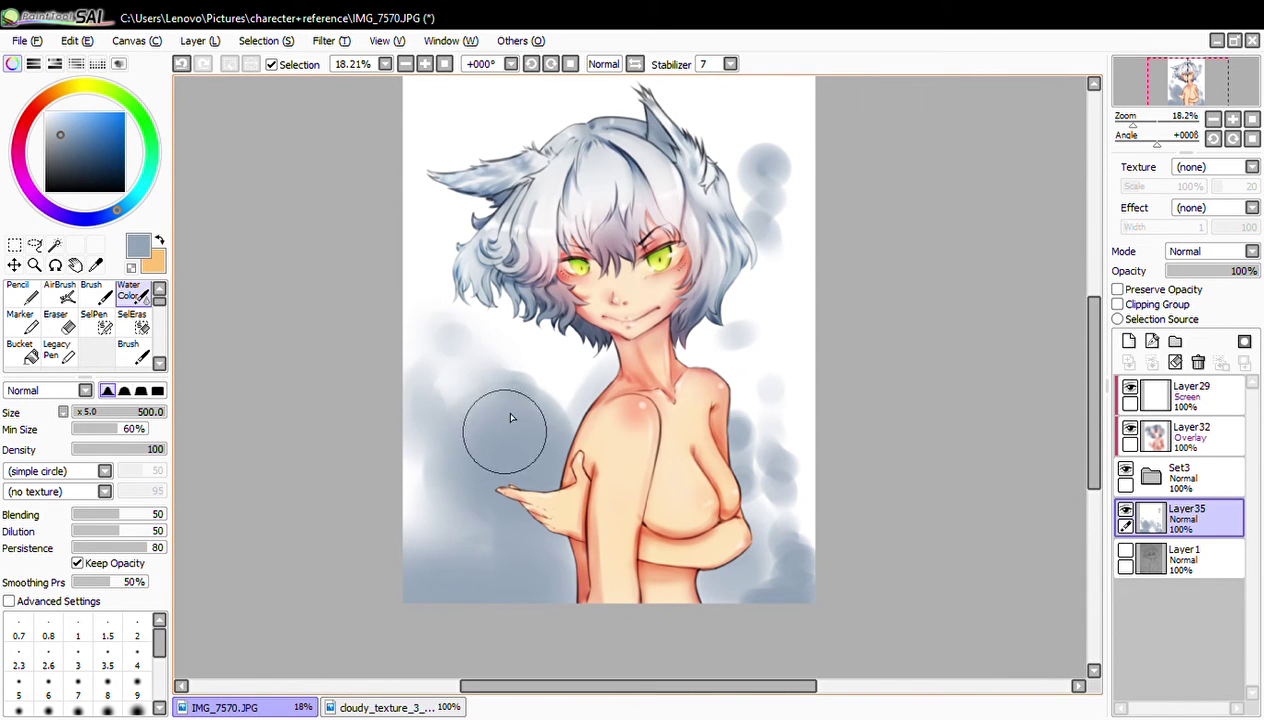
mouse_move(762, 138)
left_mouse_down()
mouse_move(790, 254)
mouse_move(756, 395)
mouse_move(803, 521)
mouse_move(740, 590)
left_mouse_up()
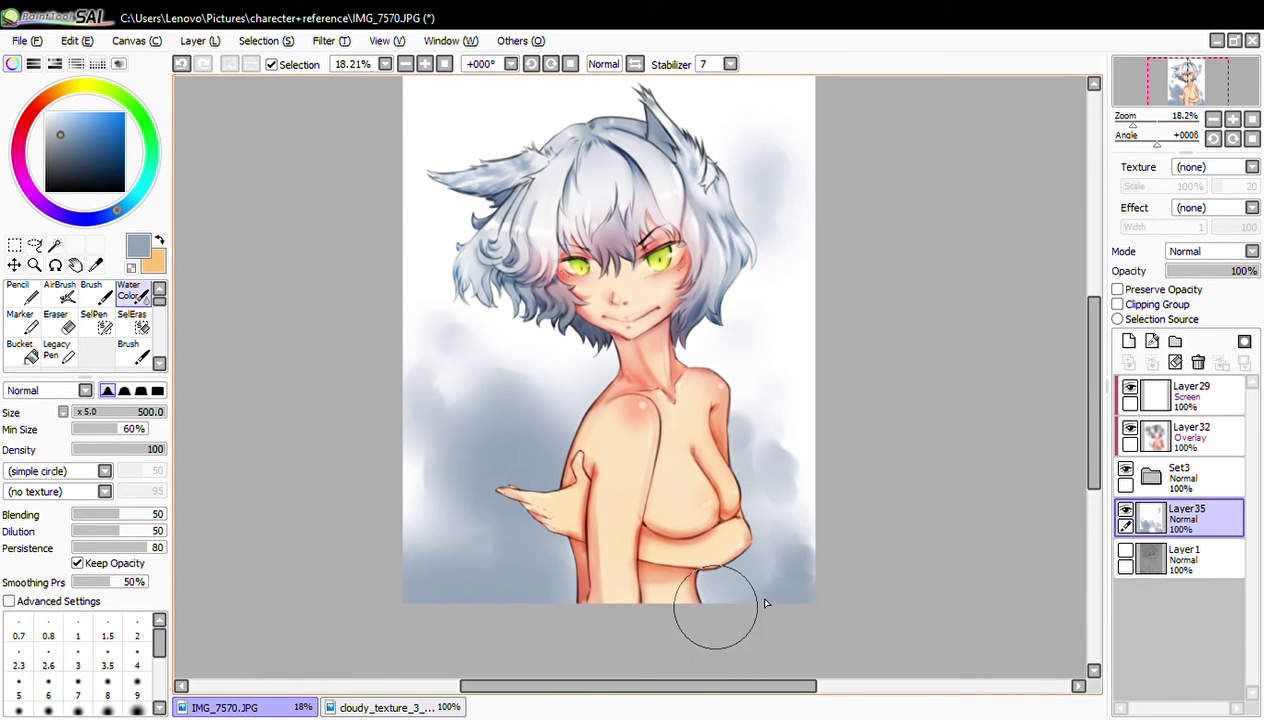
left_click(157, 390)
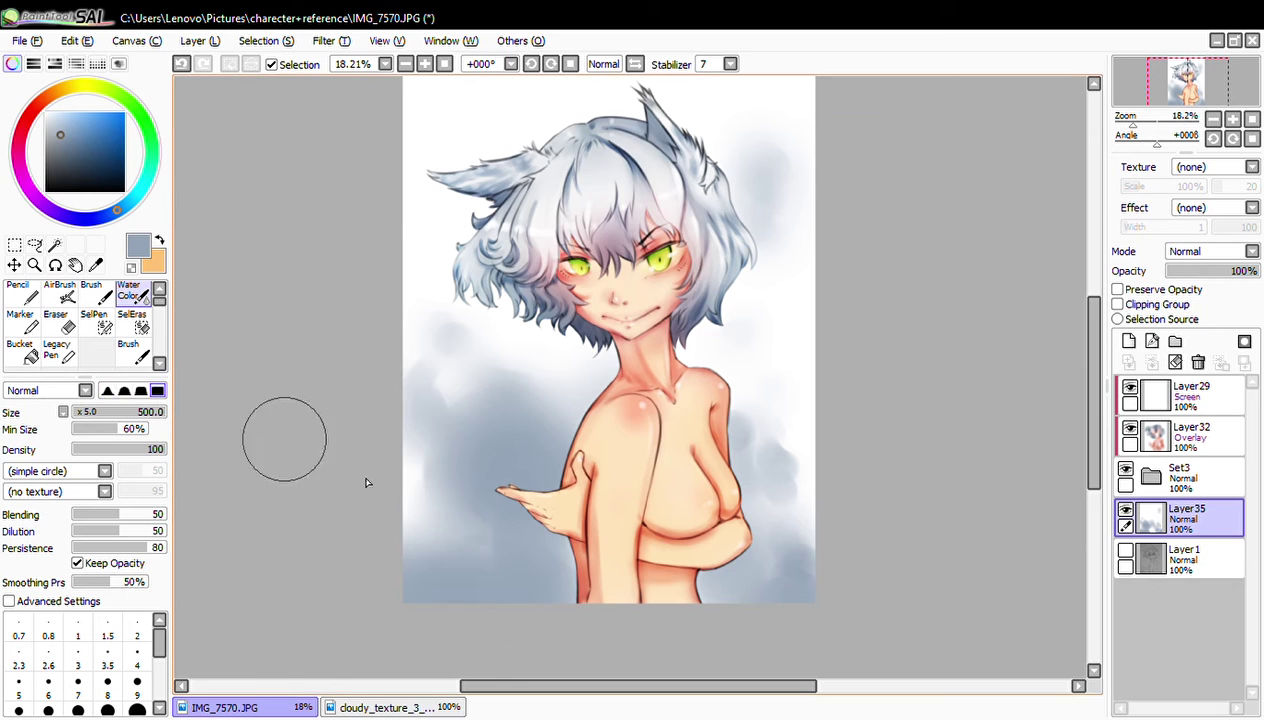
mouse_move(451, 536)
left_mouse_down()
mouse_move(520, 588)
mouse_move(553, 429)
mouse_move(486, 361)
mouse_move(497, 319)
mouse_move(581, 381)
mouse_move(600, 350)
mouse_move(773, 270)
mouse_move(797, 178)
mouse_move(730, 425)
mouse_move(770, 430)
mouse_move(759, 480)
mouse_move(783, 580)
left_mouse_up()
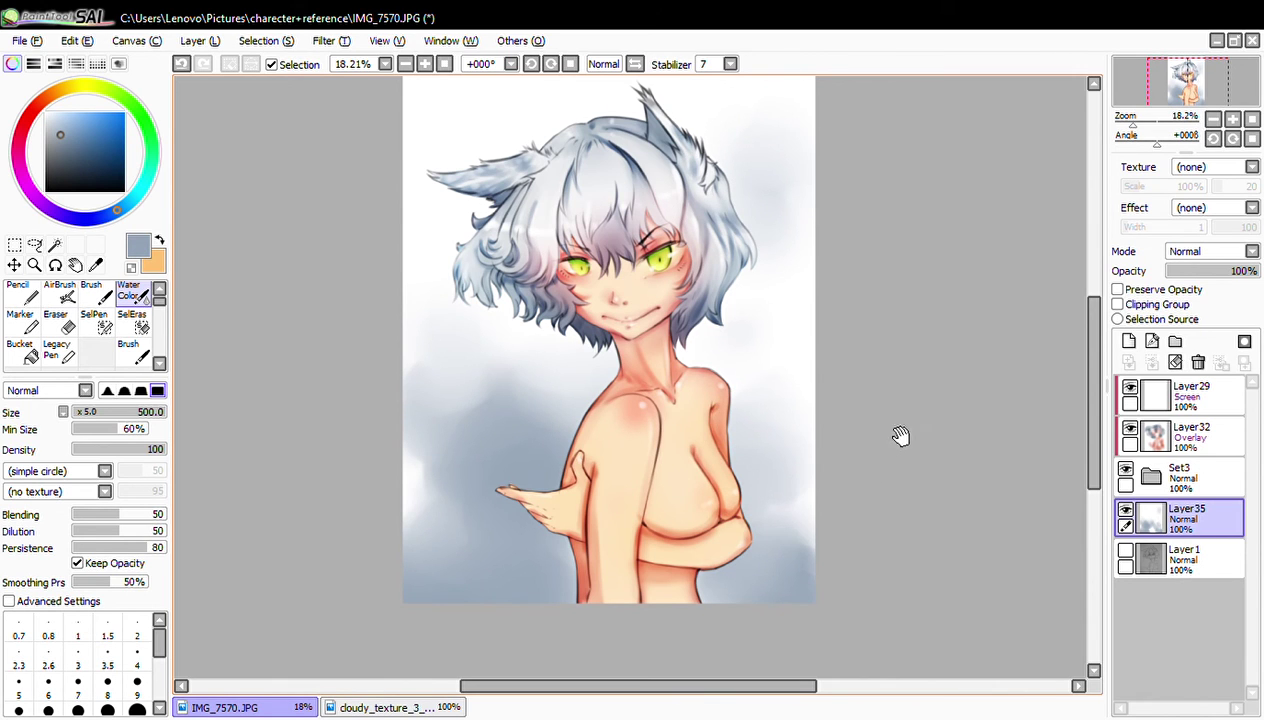
left_click_drag(897, 437, 889, 437)
- Add darker blue-grey beside the neck and lower left, then blend it with Water Color
left_click(91, 291)
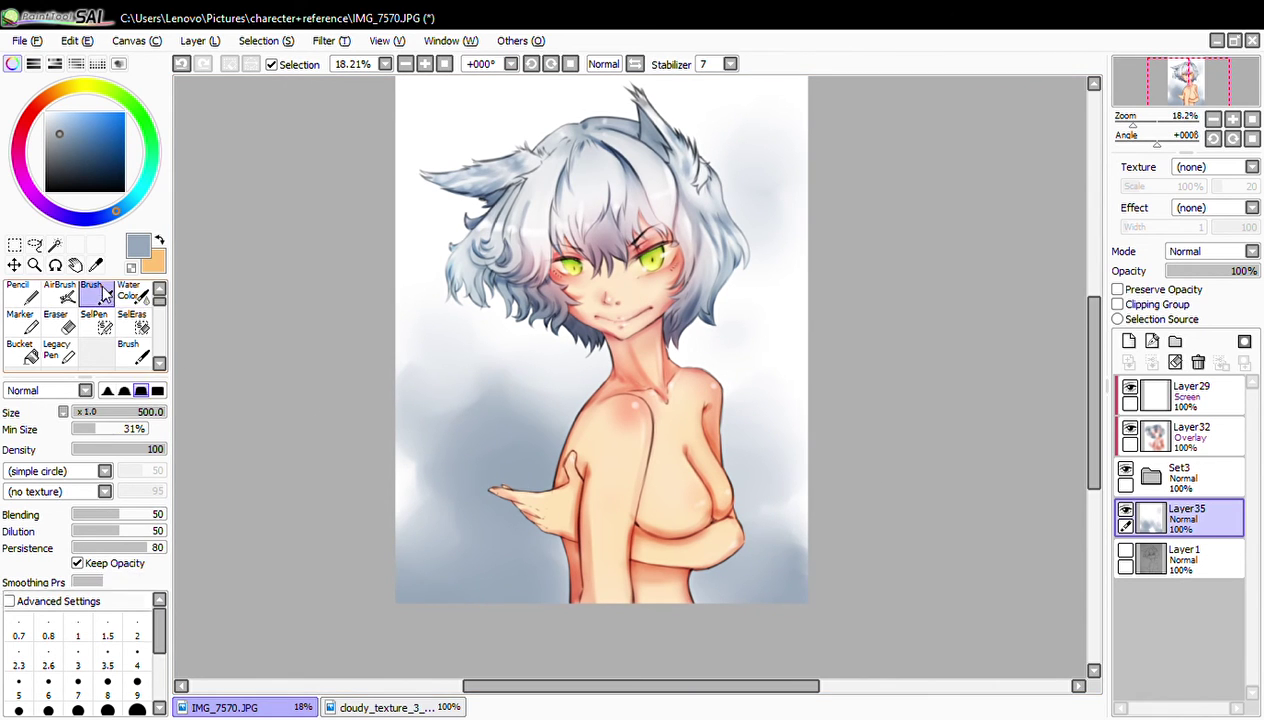
mouse_move(477, 621)
left_mouse_down()
mouse_move(440, 587)
mouse_move(462, 508)
mouse_move(425, 485)
left_mouse_up()
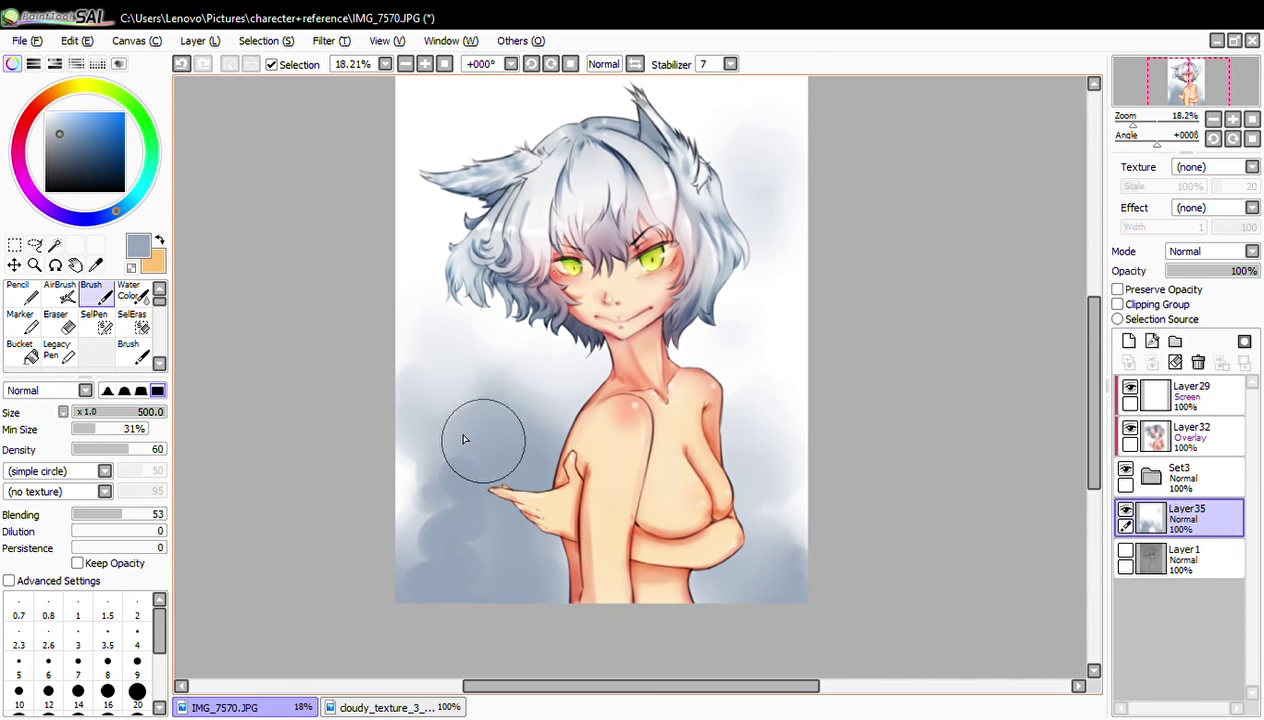
left_click_drag(465, 443, 455, 312)
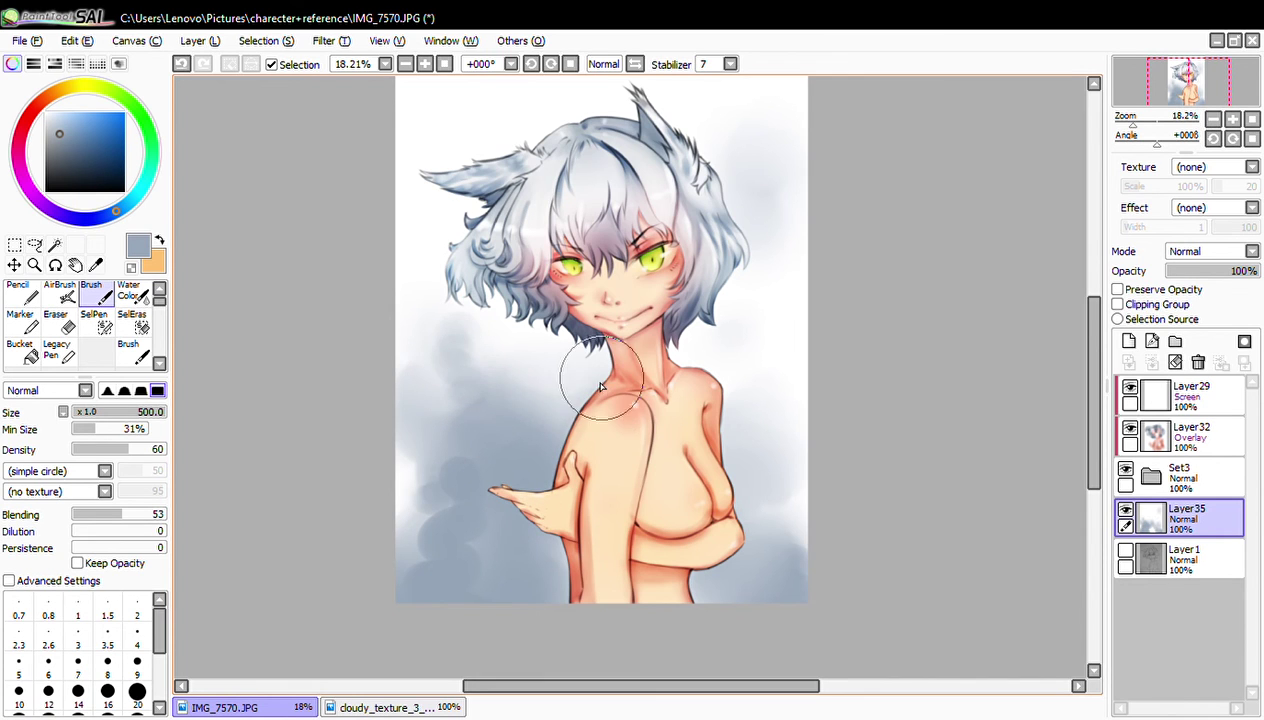
left_click_drag(705, 344, 732, 300)
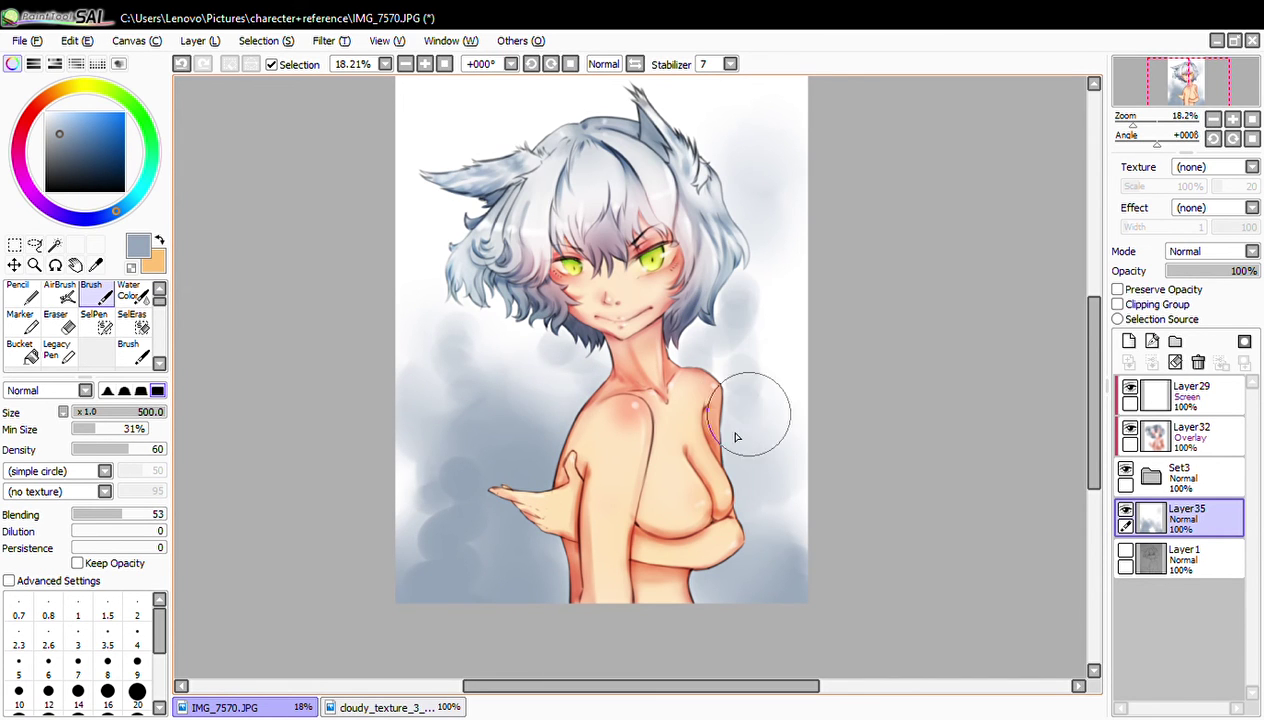
left_click(129, 291)
mouse_move(428, 460)
left_mouse_down()
mouse_move(466, 585)
mouse_move(491, 517)
mouse_move(466, 503)
mouse_move(471, 488)
left_mouse_up()
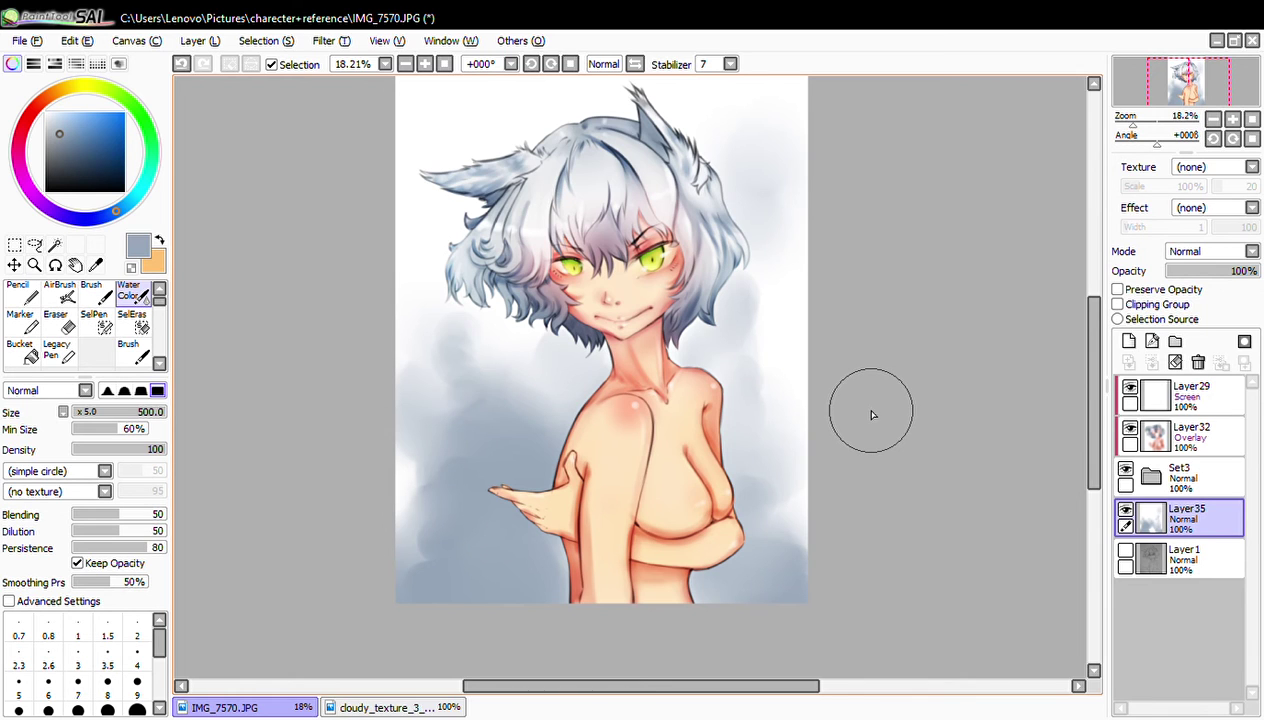
left_click_drag(1135, 137, 1140, 168)
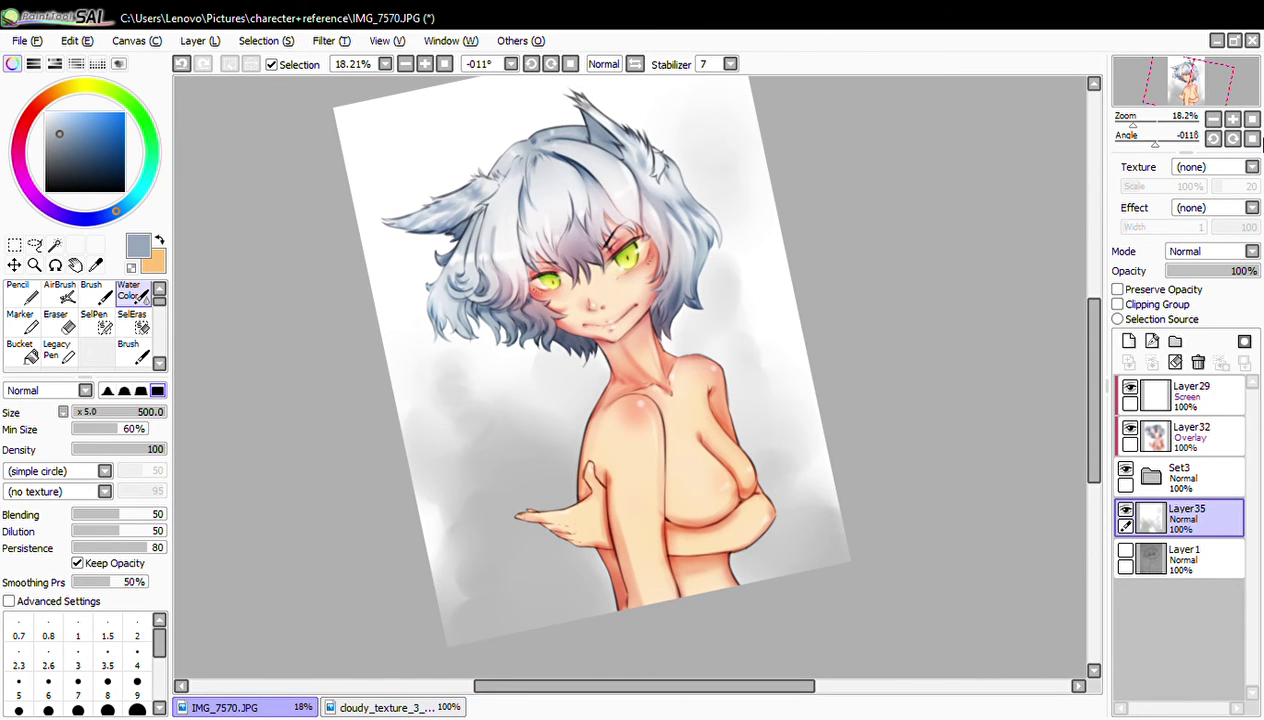
- Reset the view, clear Layer35, and fill it with a flat muted blue-grey
key("Home")
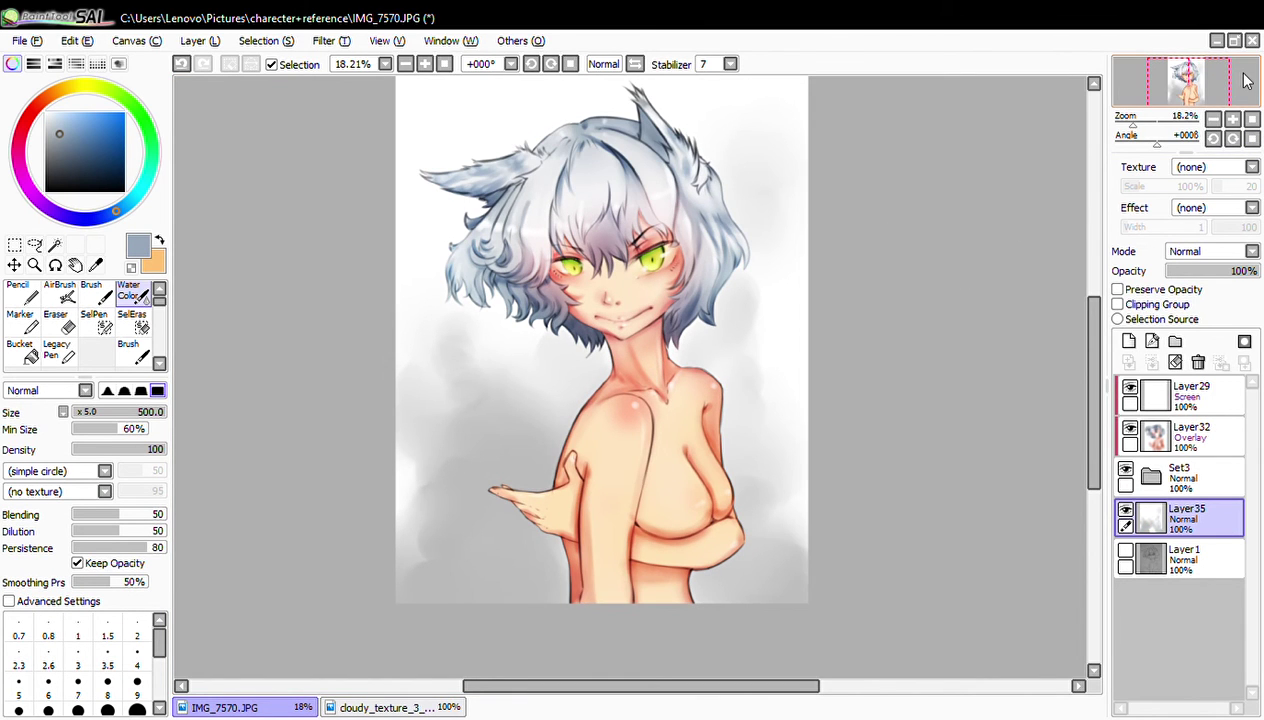
left_click_drag(708, 376, 703, 407)
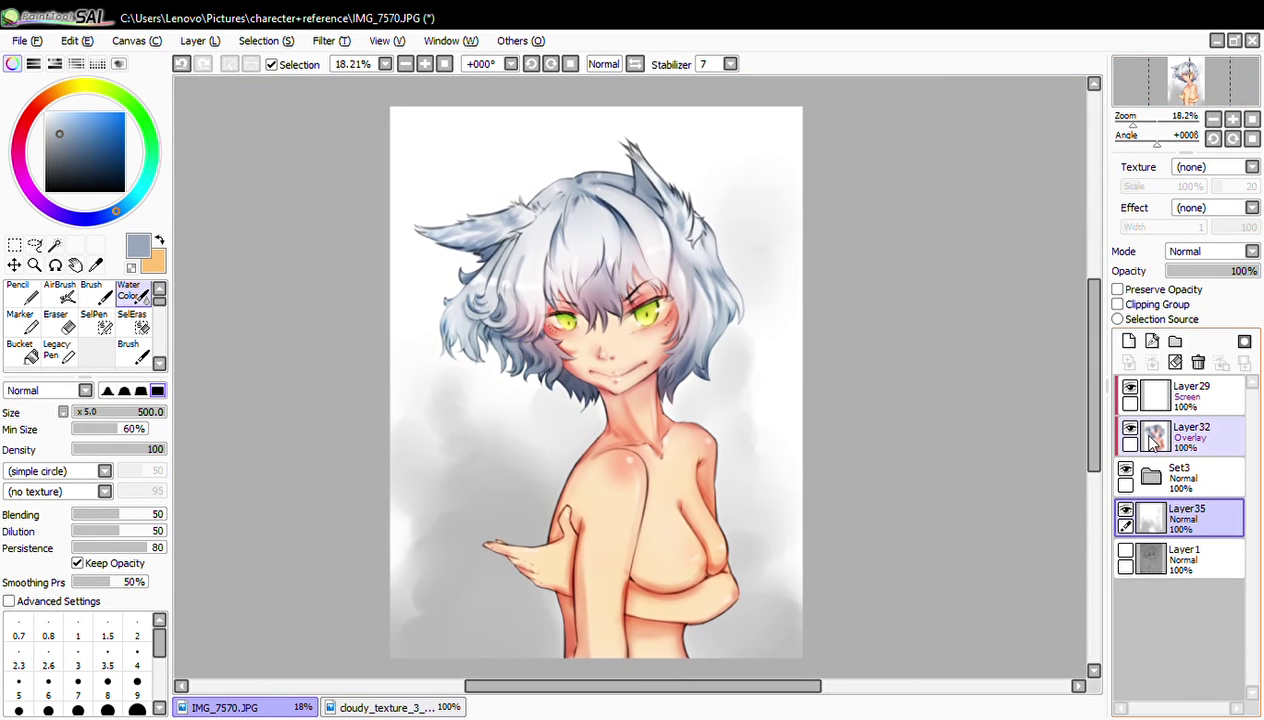
key("Delete")
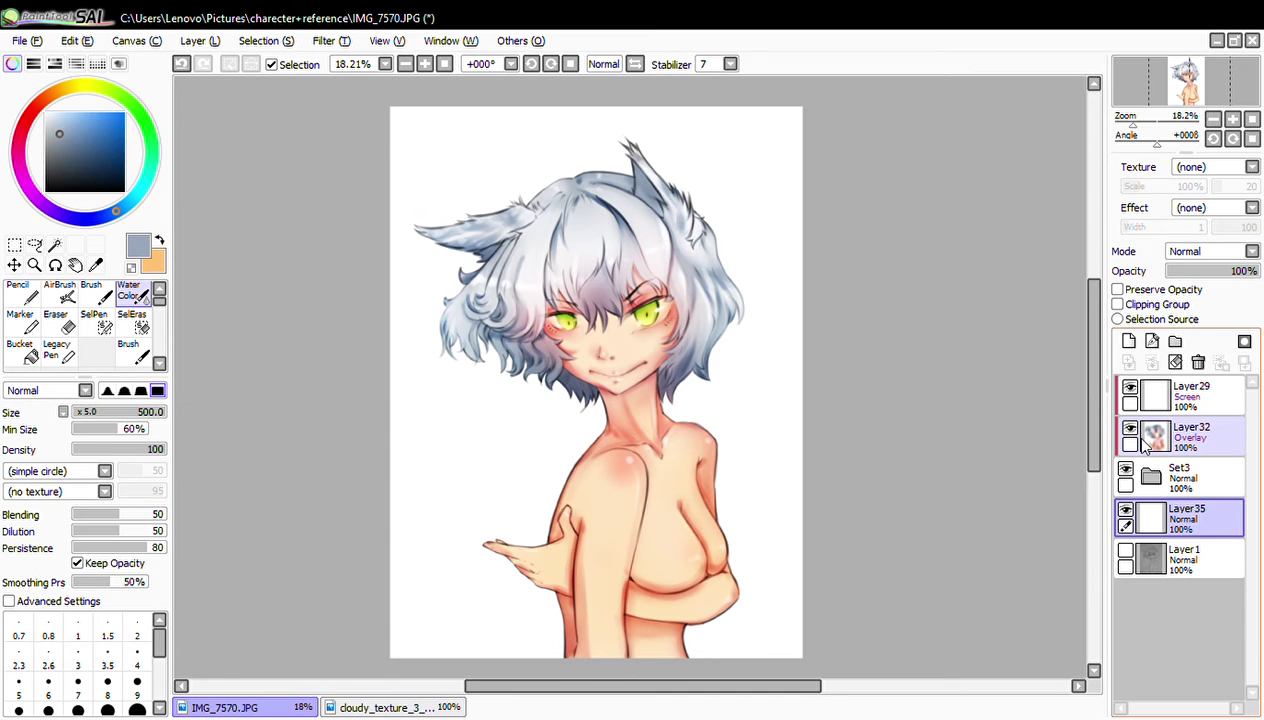
key("ctrl+f")
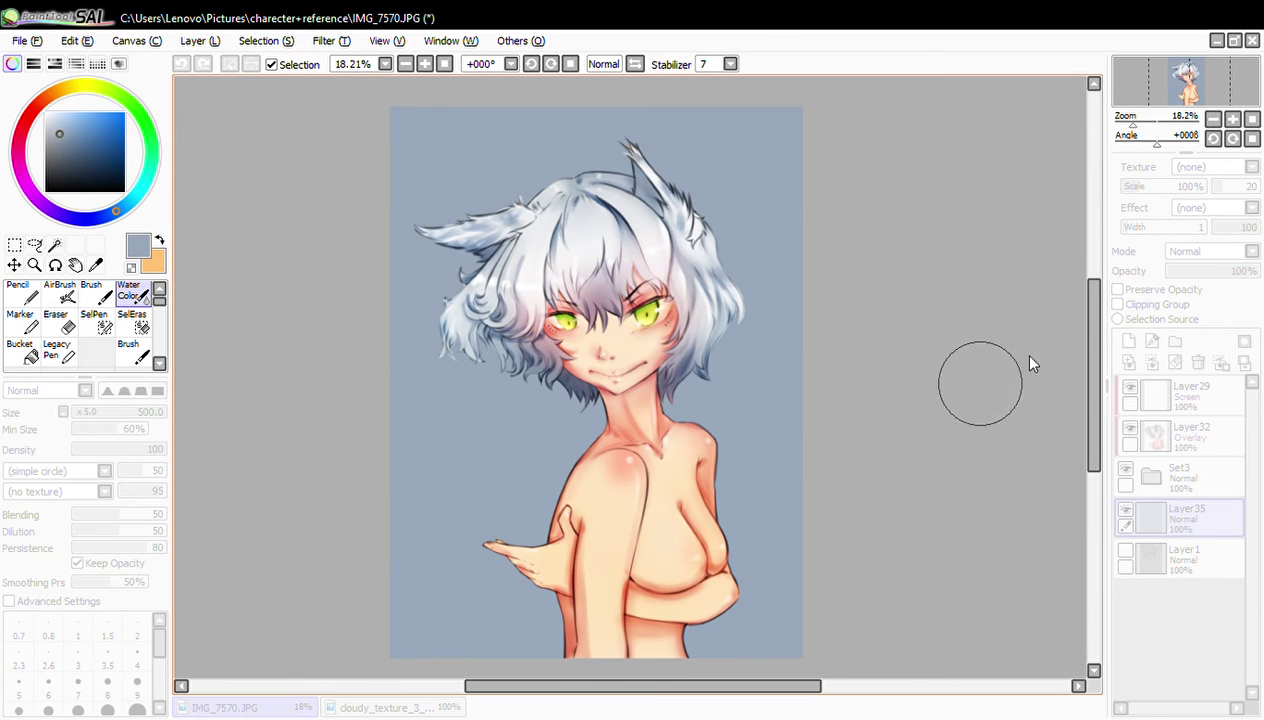
key("ctrl+f")
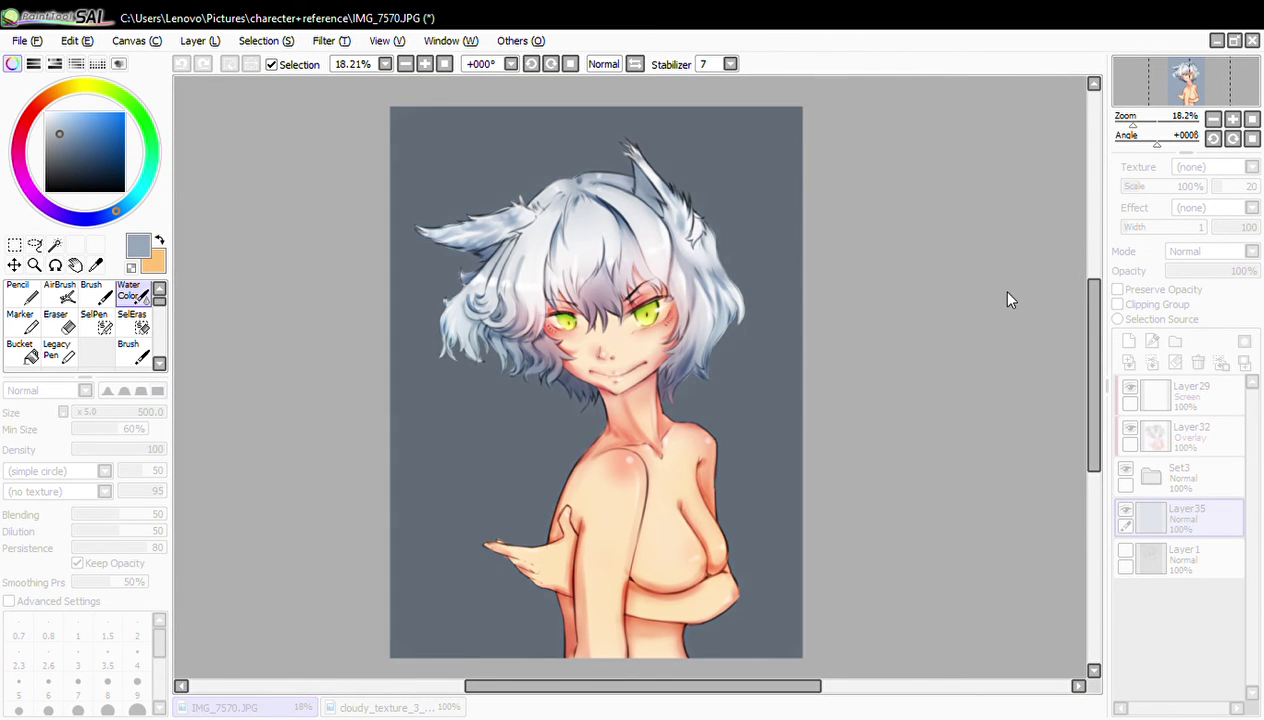
key("ctrl+f")
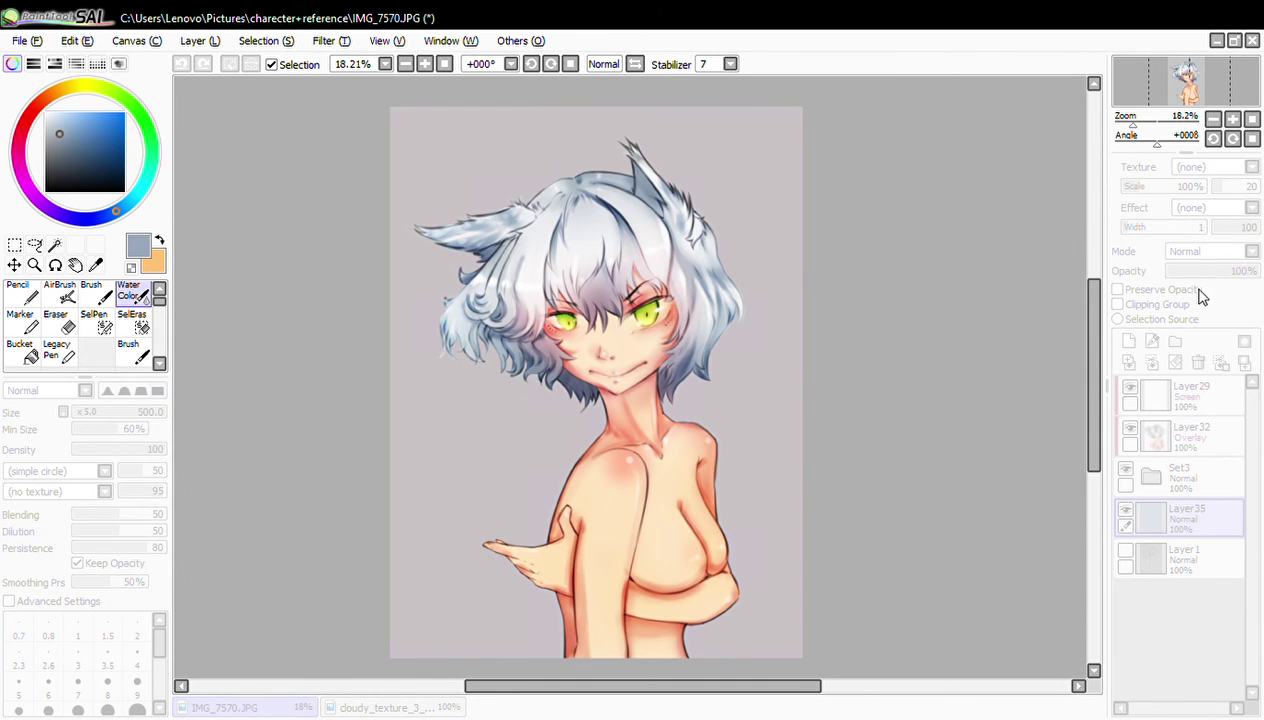
key("Escape")
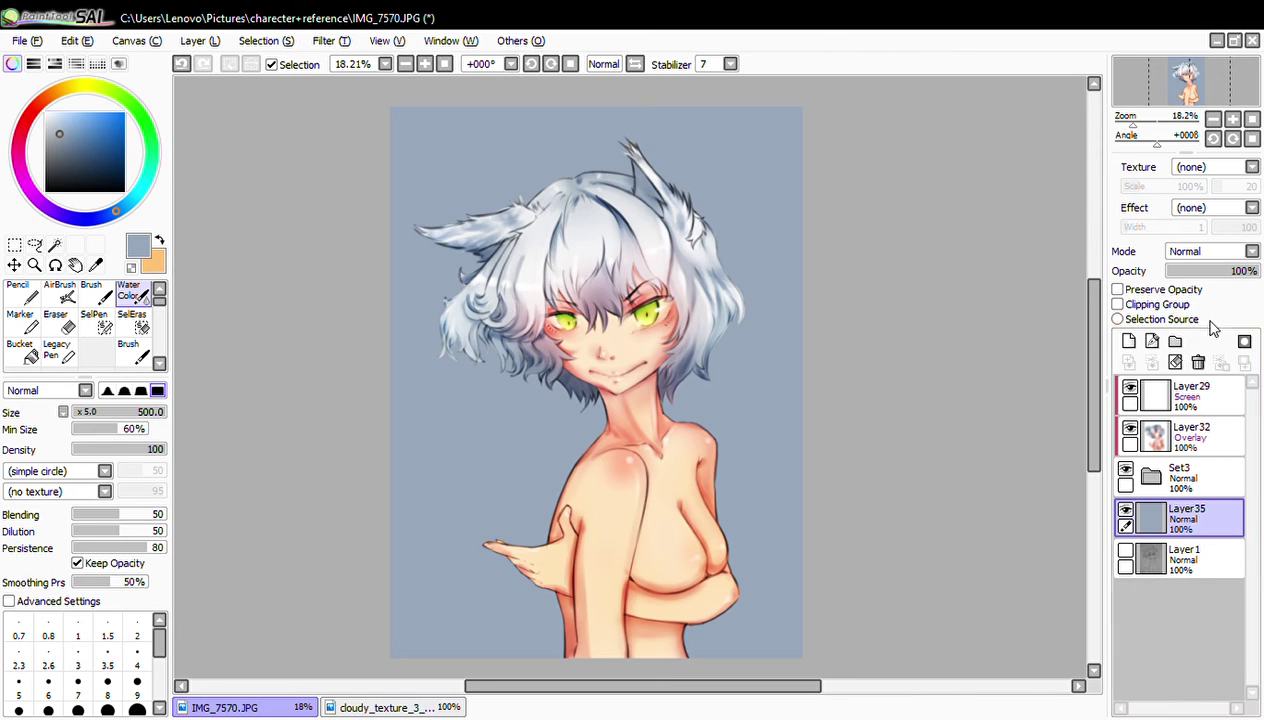
- Delete Layer35, the flat blue-grey background layer, leaving Layer1 active
left_click(1198, 362)
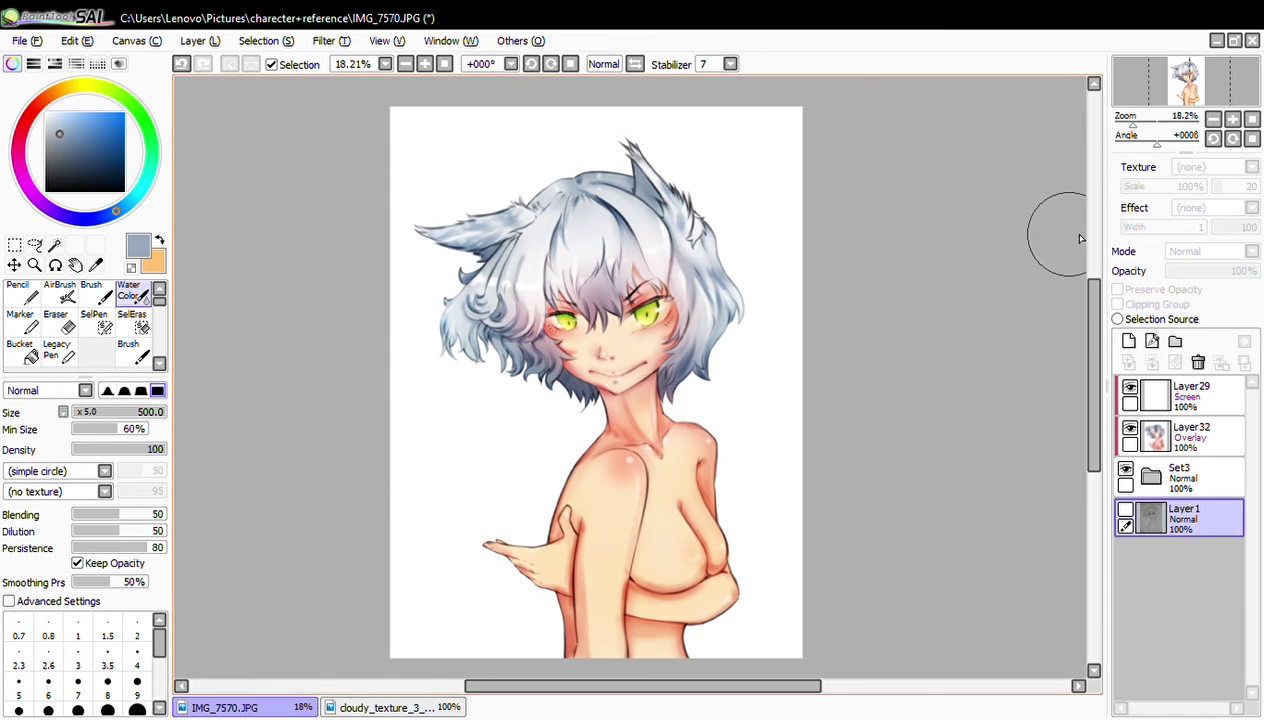
- Zoom the view to 50% on the girl's face and shoulders
left_click(1233, 119)
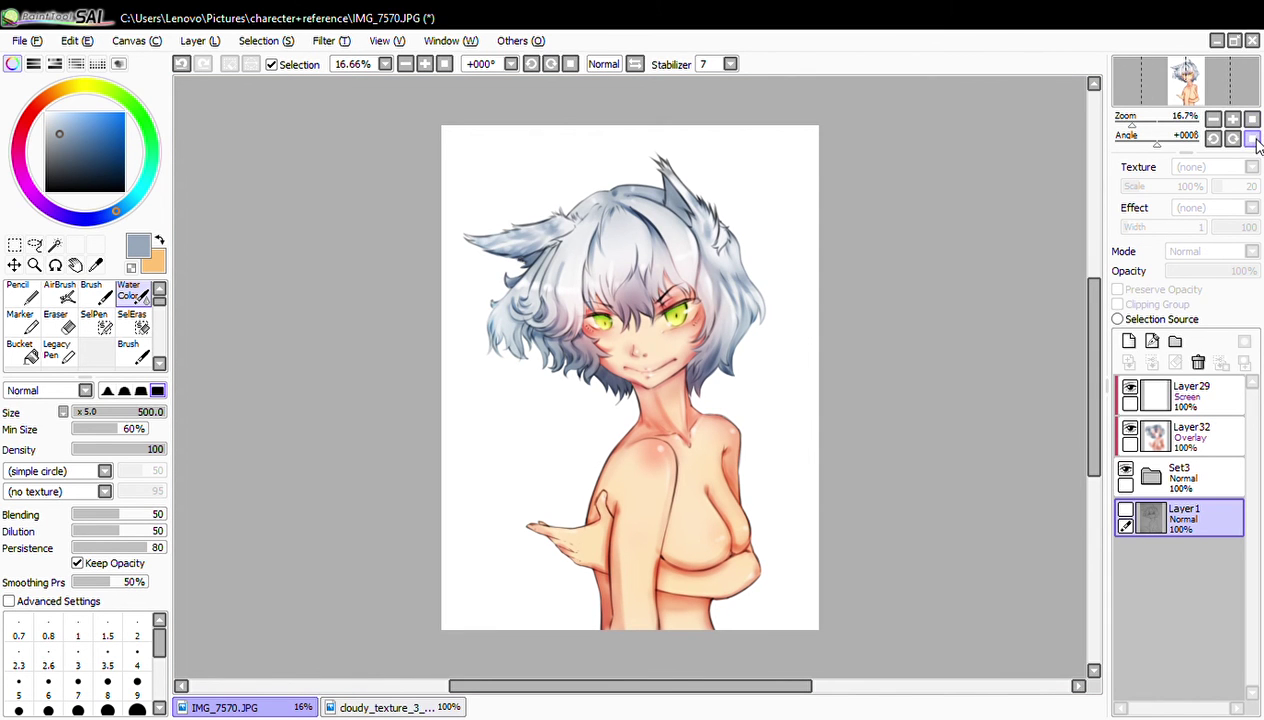
left_click(1234, 121)
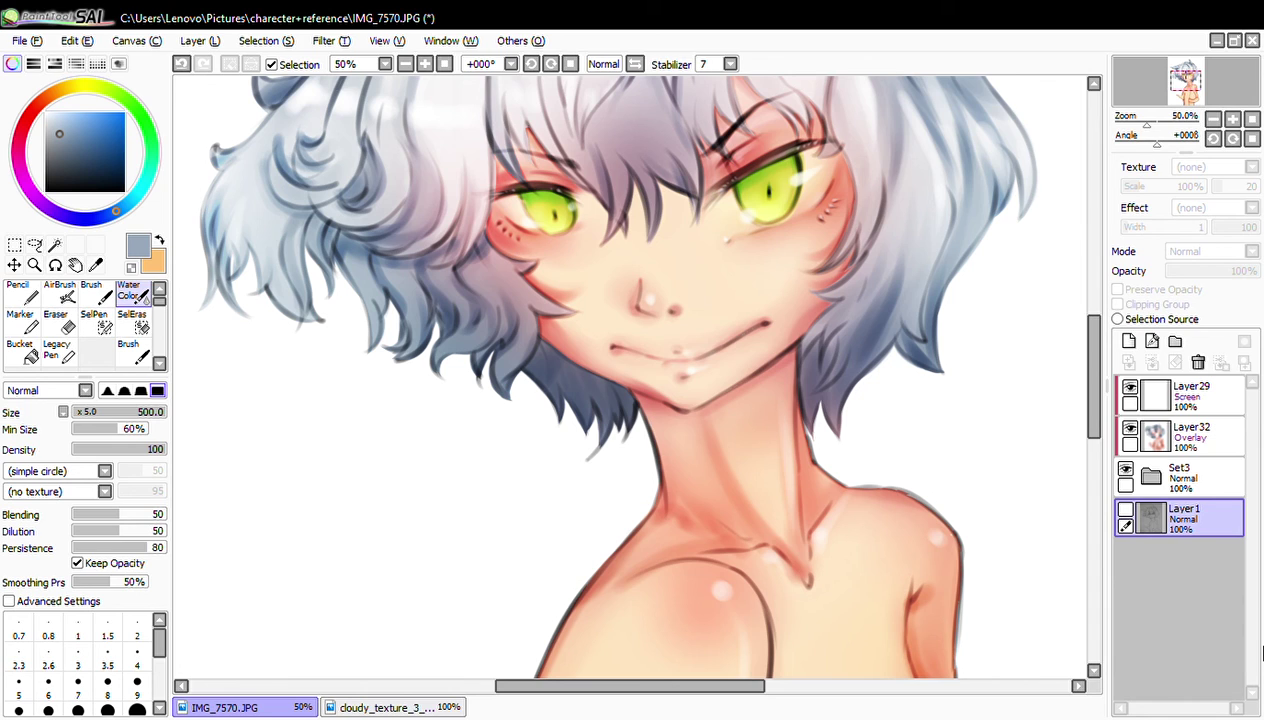
- Zoom out to about 14% and recentre the whole illustration in the Navigator
left_click_drag(1148, 124, 1129, 134)
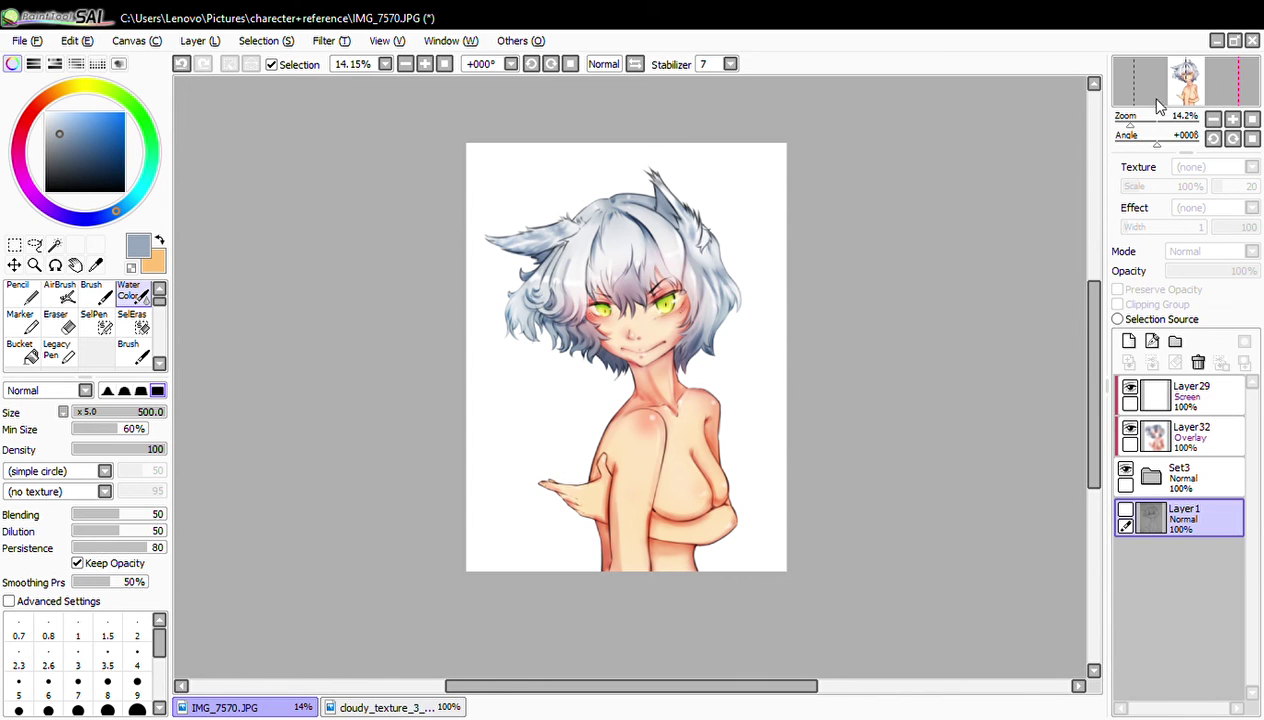
left_click_drag(1157, 104, 1127, 96)
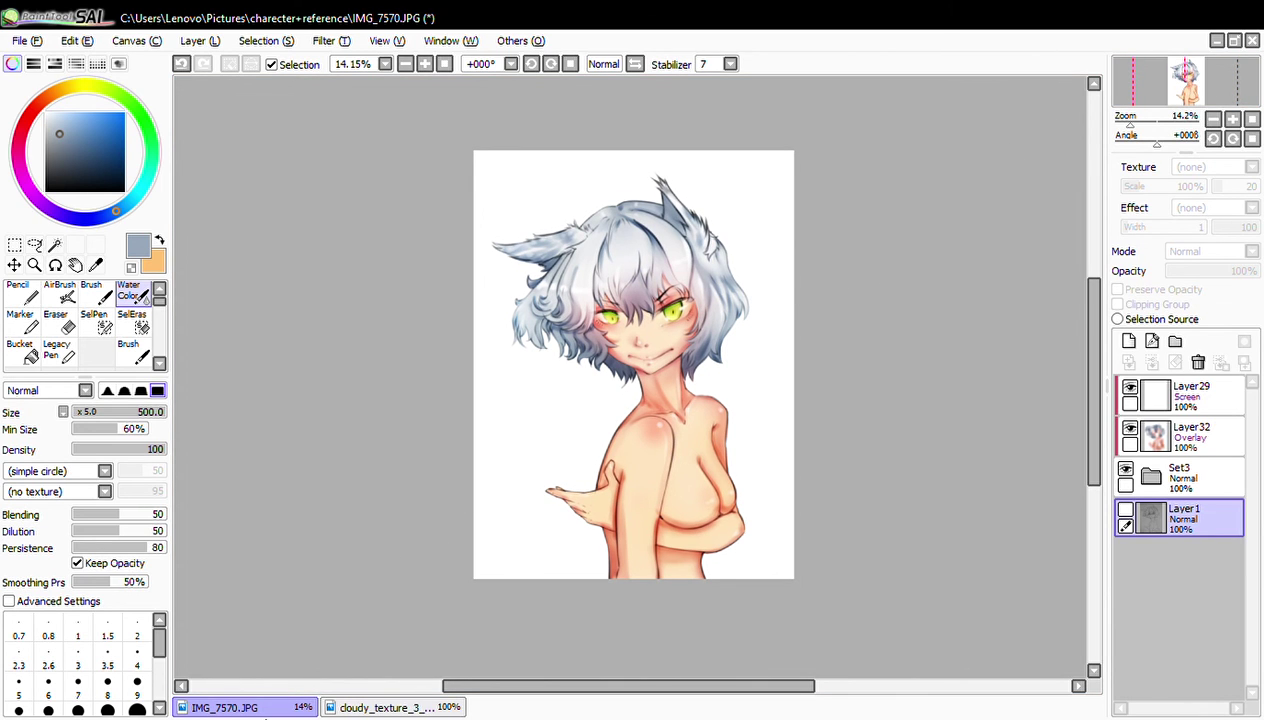